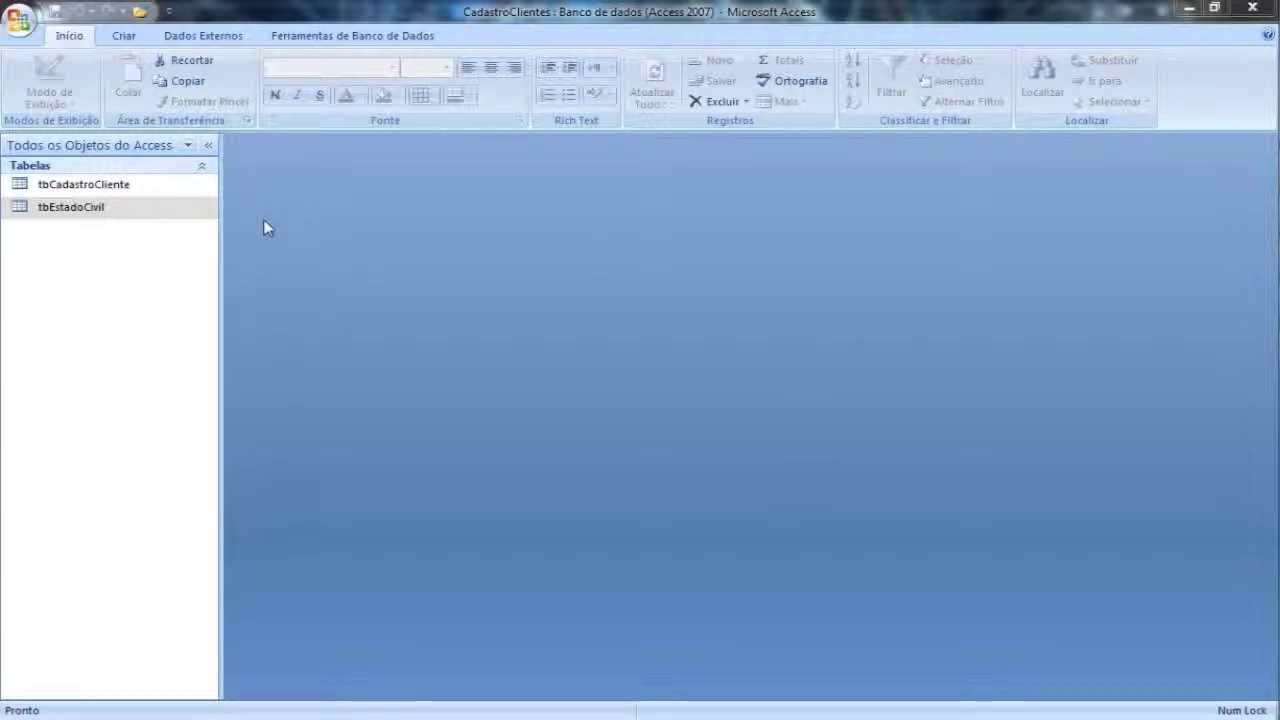
- Open the tbCadastroCliente table to review its client records, and close it
double_click(120, 193)
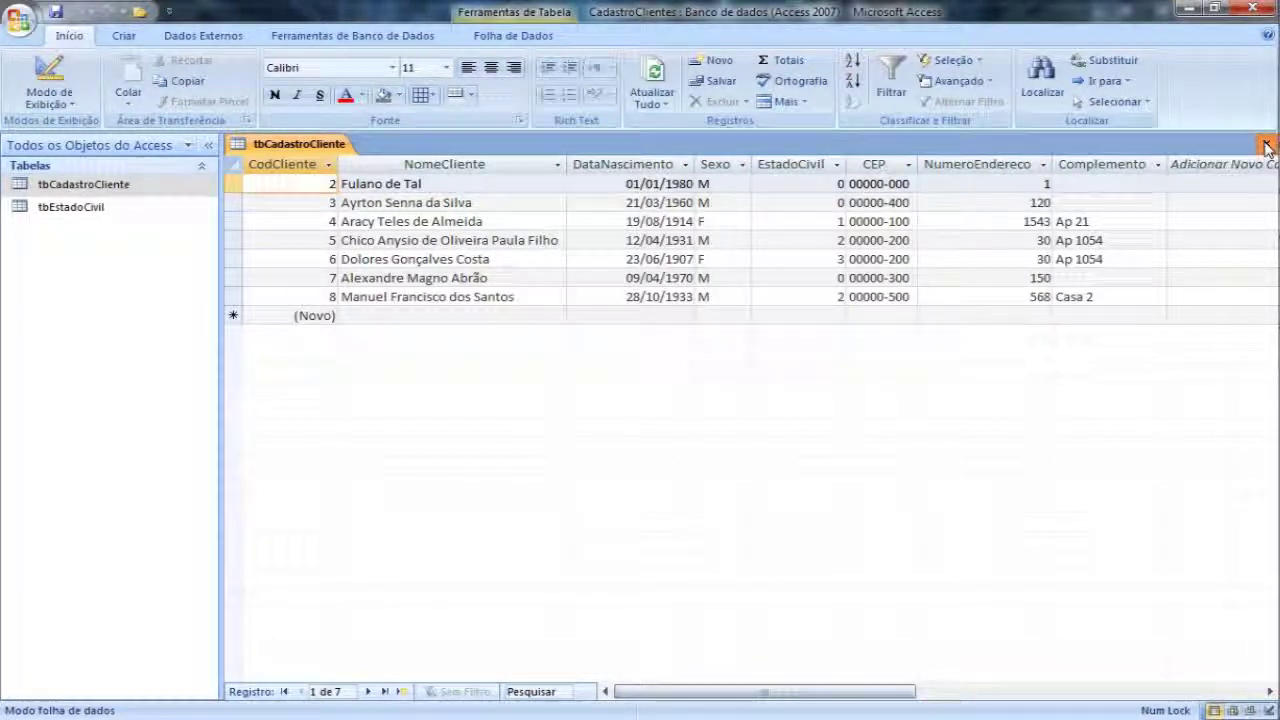
click(1267, 147)
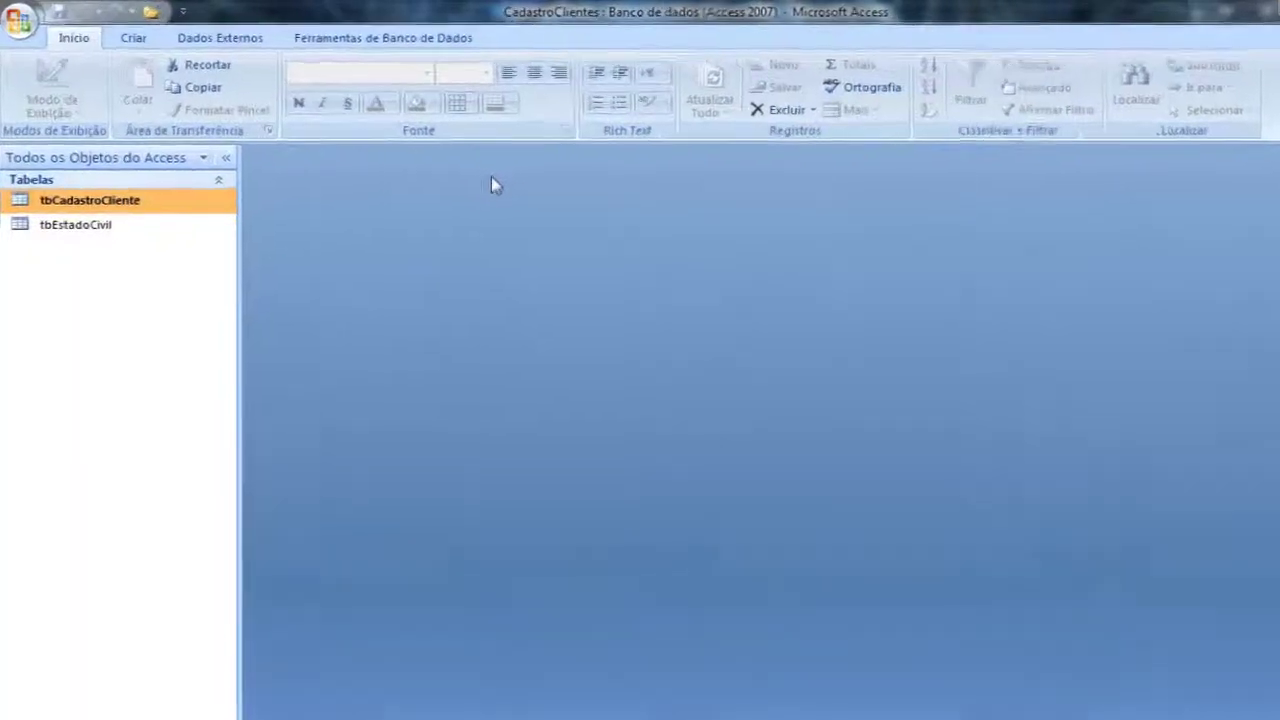
- Review the Query Wizard's query types, including find duplicates and find unmatched, and cancel without creating a query
click(243, 64)
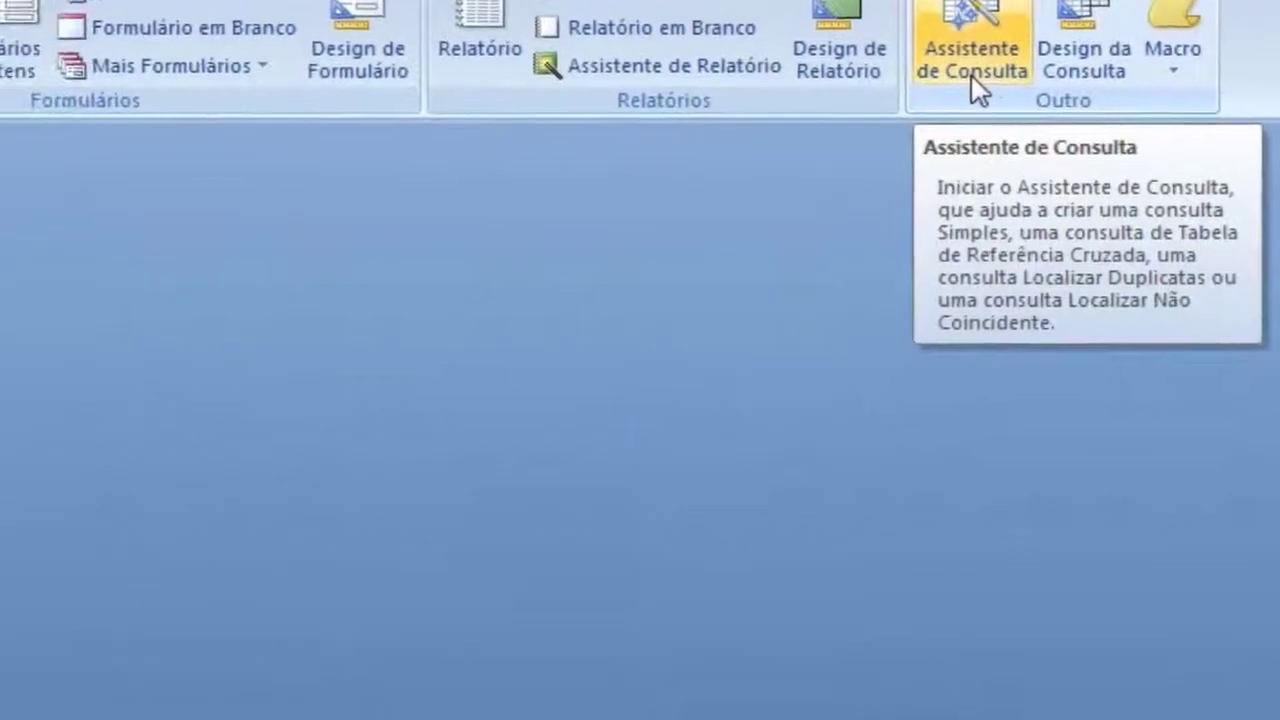
click(971, 74)
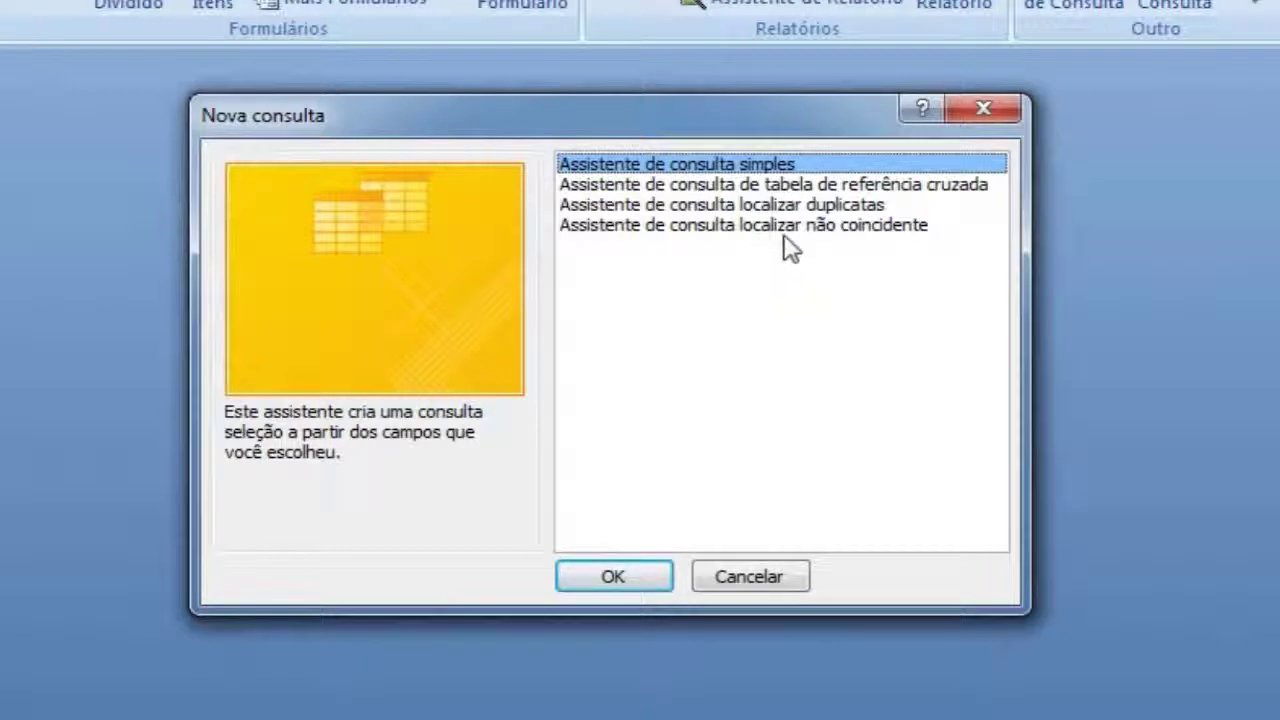
click(846, 208)
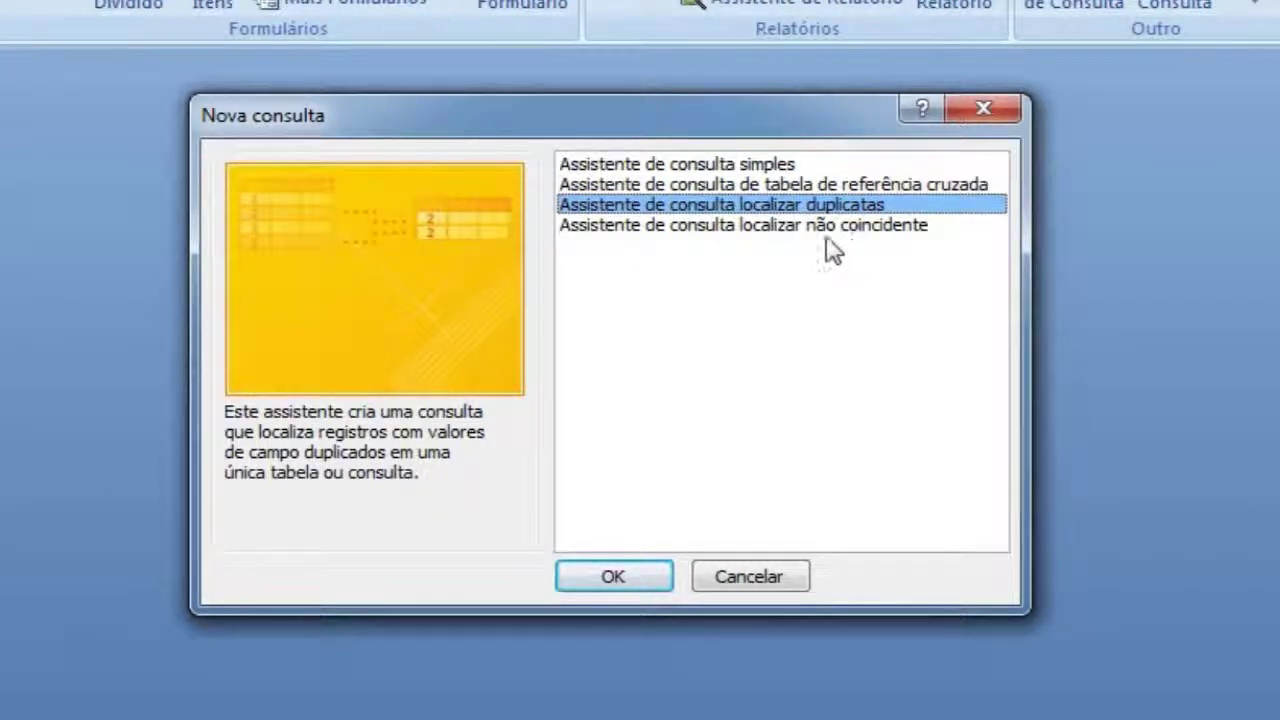
click(810, 230)
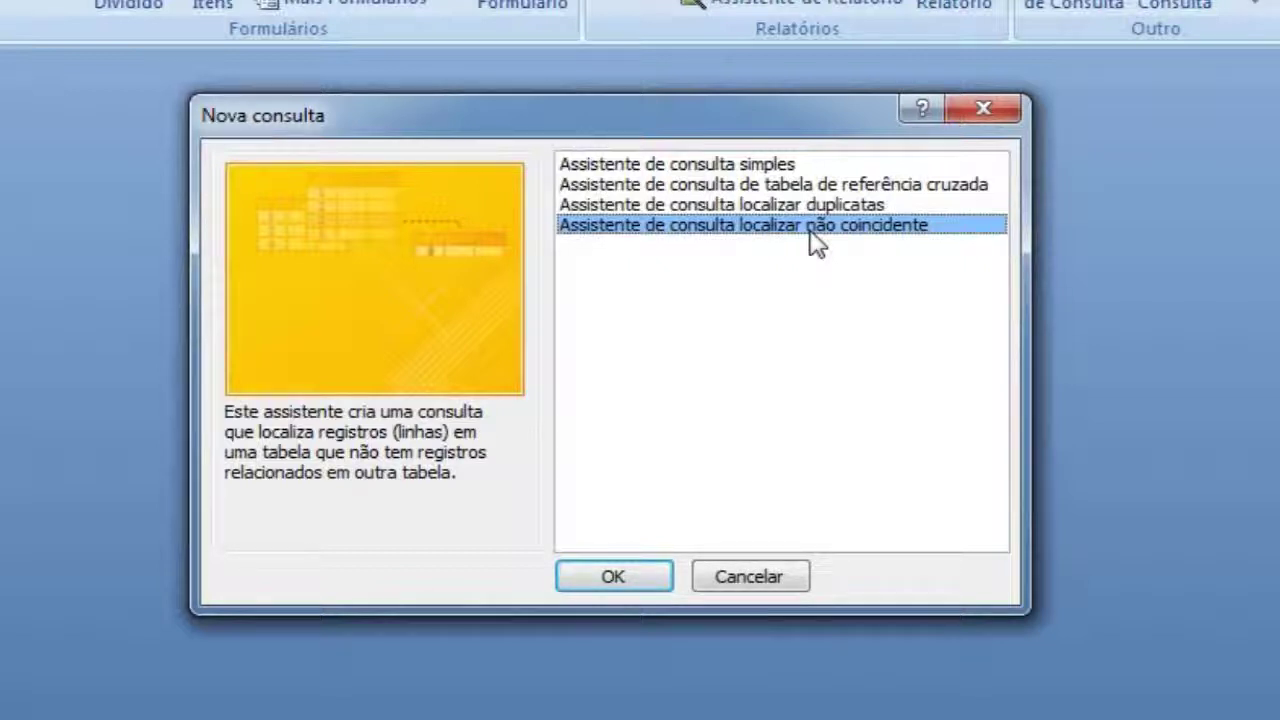
drag(798, 120, 796, 104)
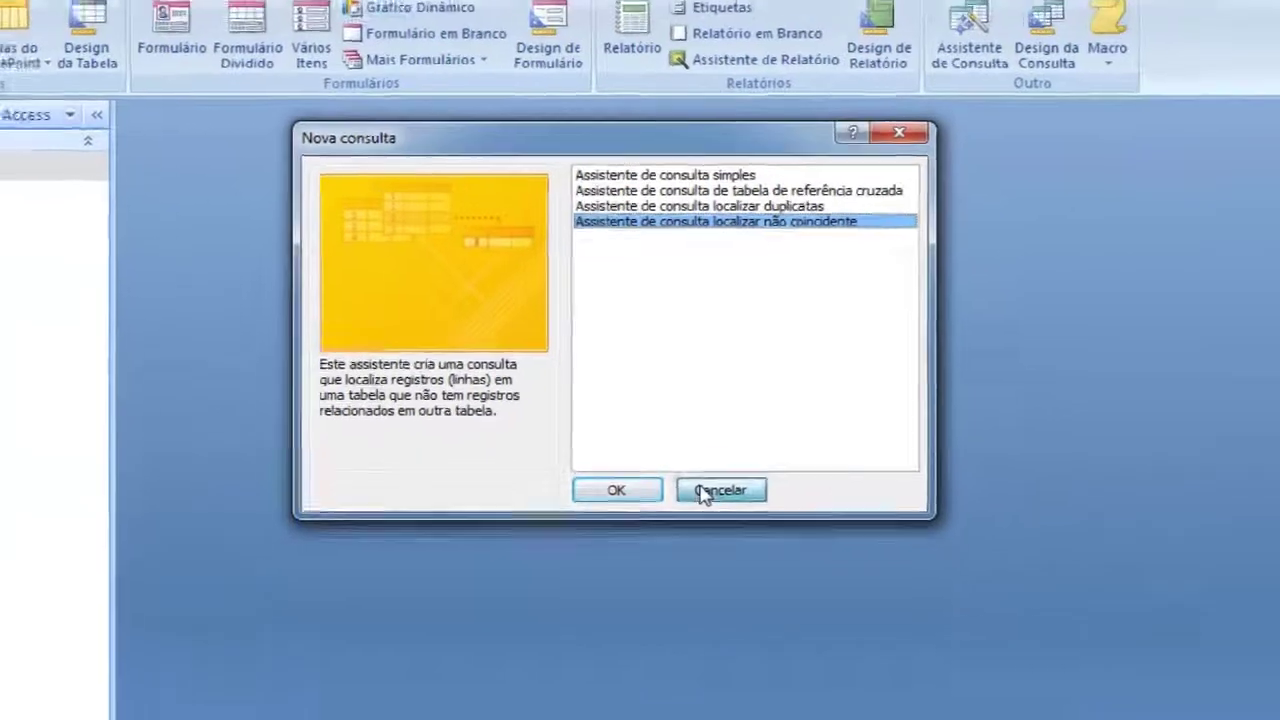
click(727, 563)
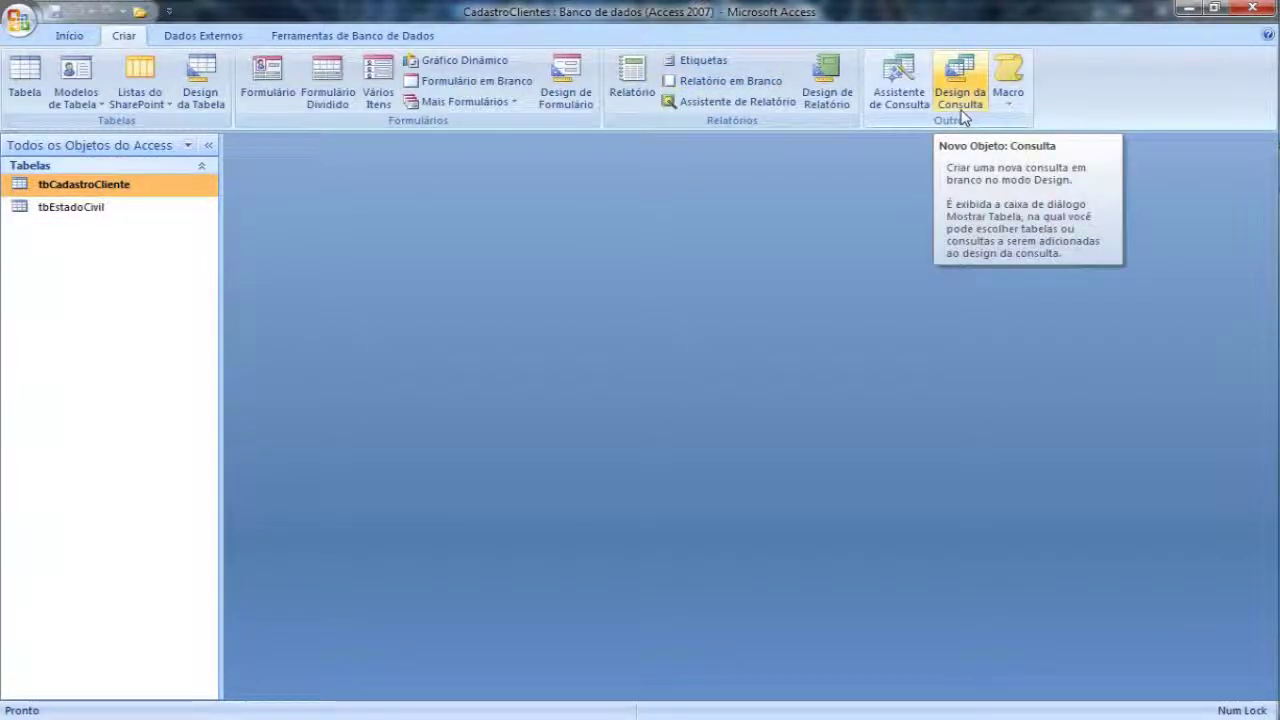
- Create a new query in Design view containing the tables tbCadastroCliente and tbEstadoCivil
click(960, 108)
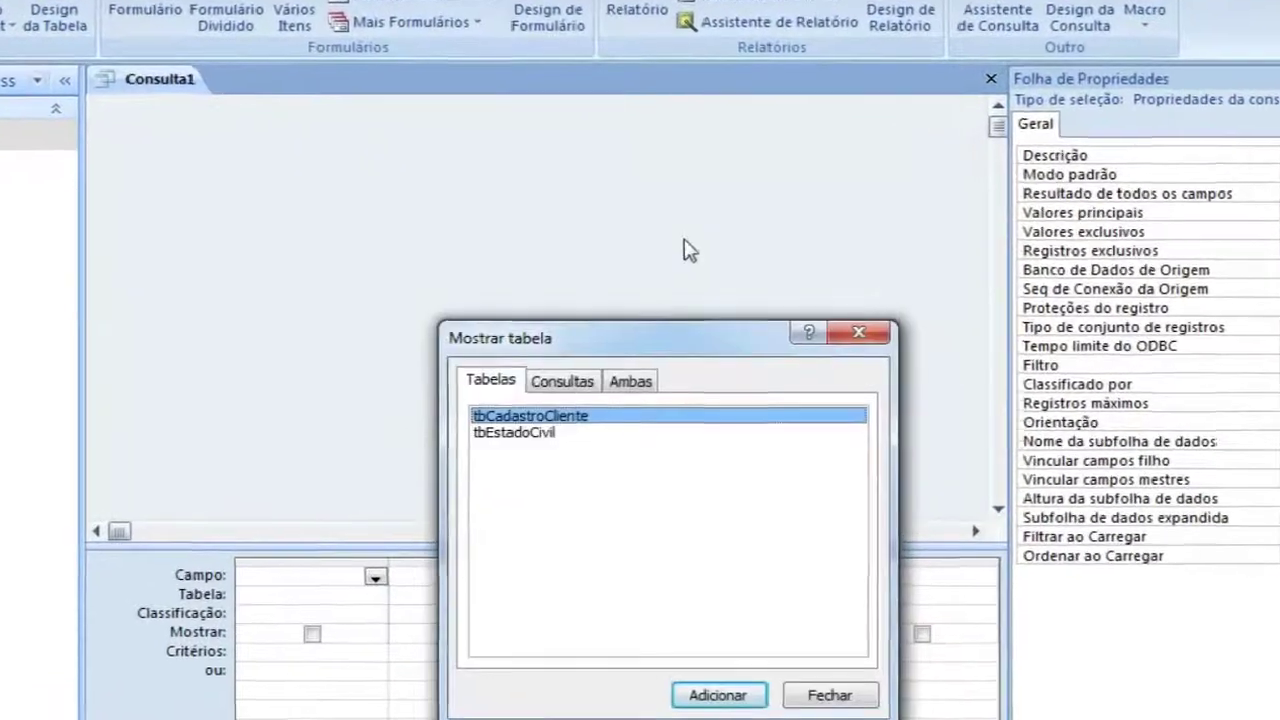
drag(686, 346, 686, 179)
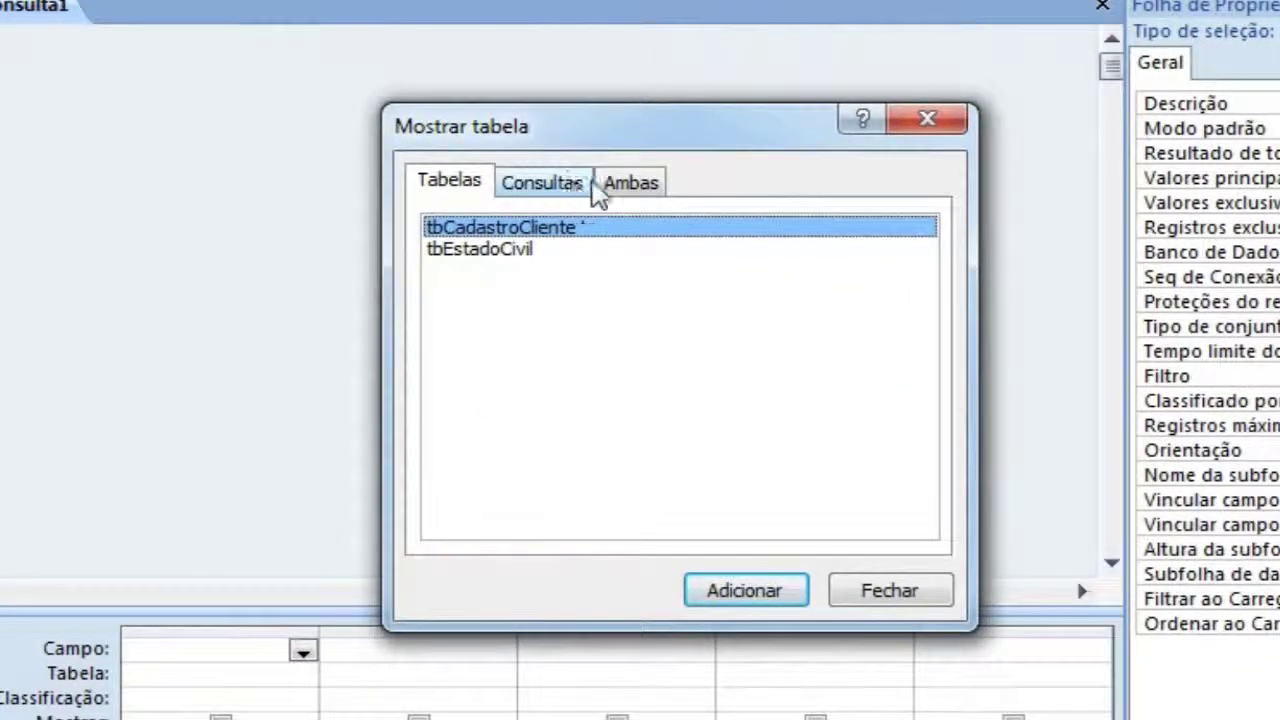
click(538, 195)
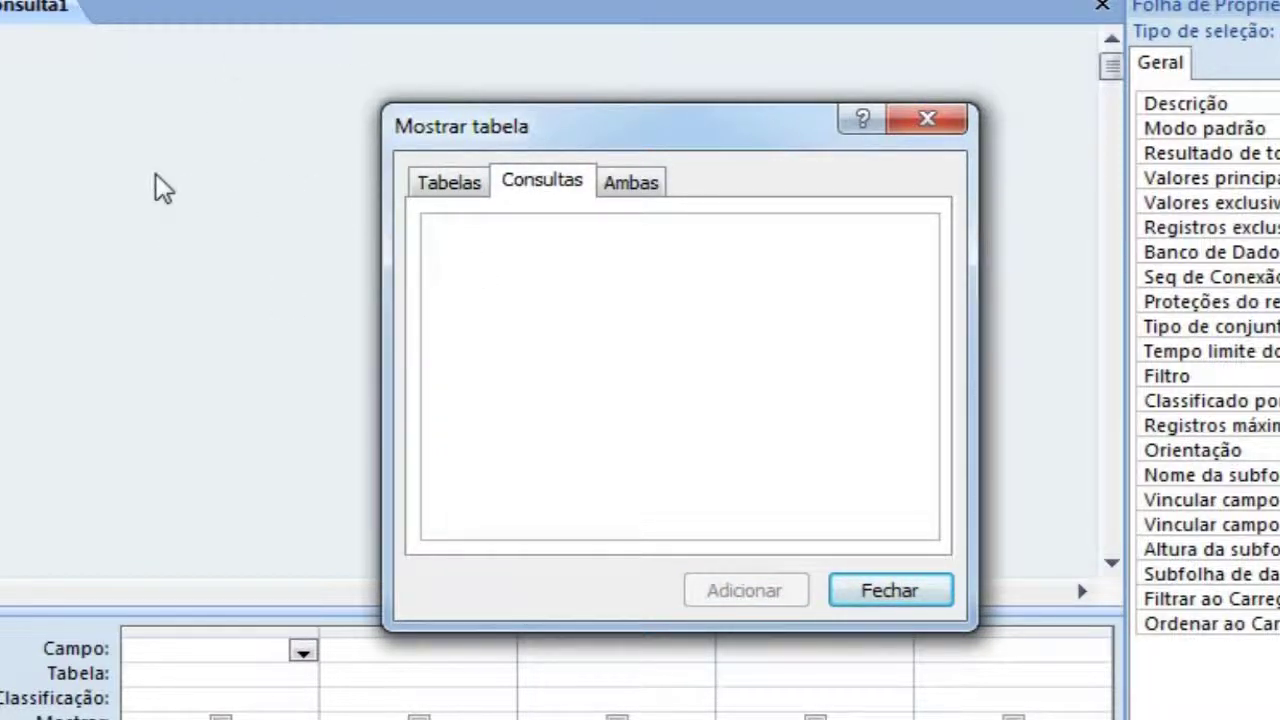
click(440, 192)
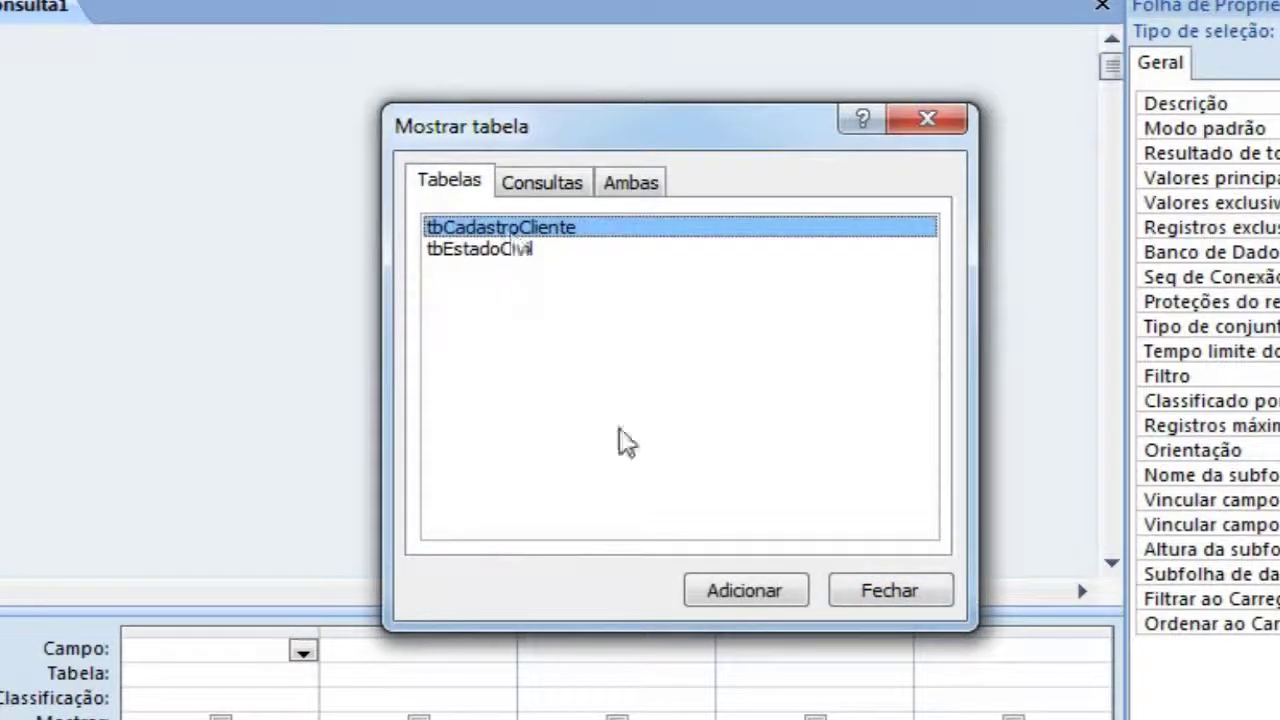
click(772, 600)
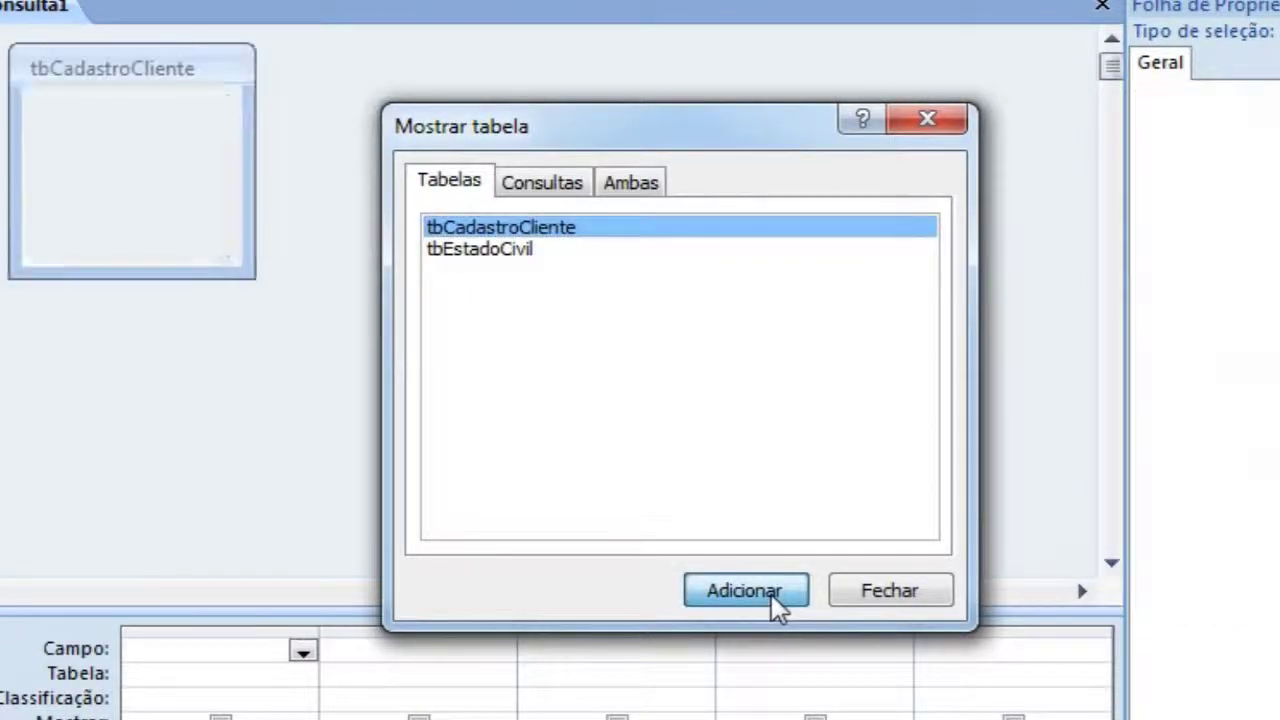
click(511, 250)
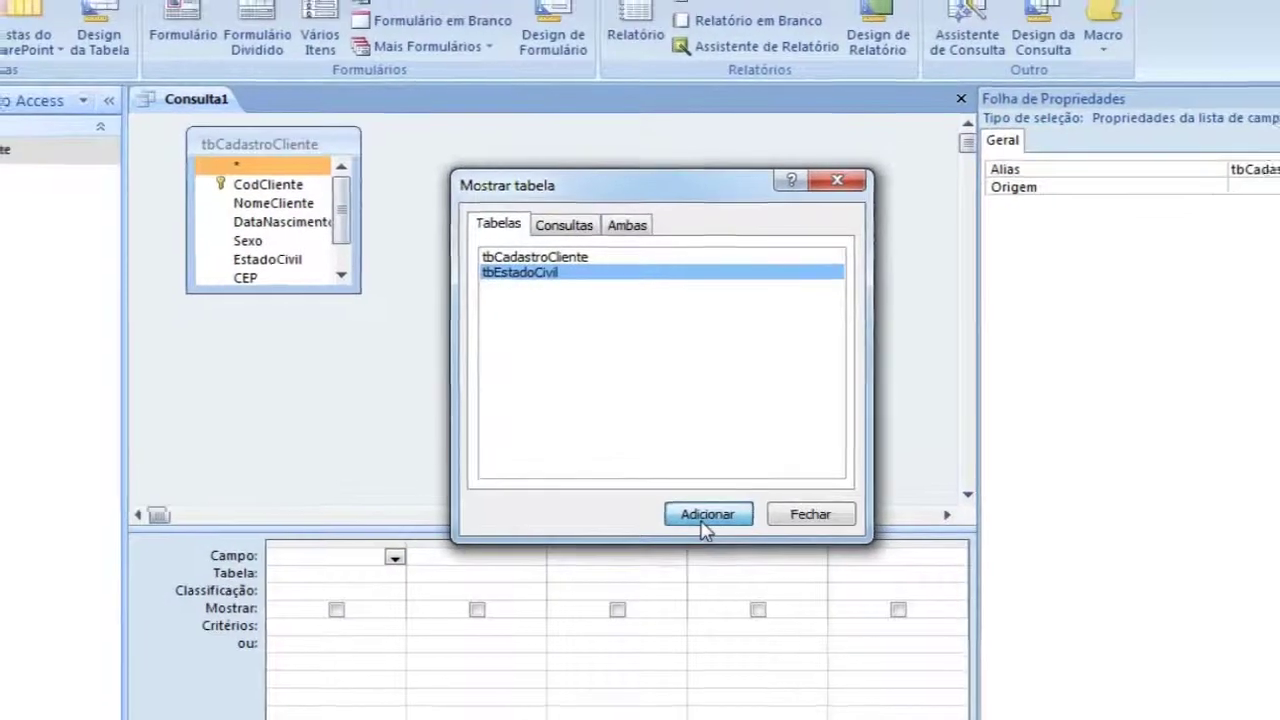
click(718, 550)
click(835, 552)
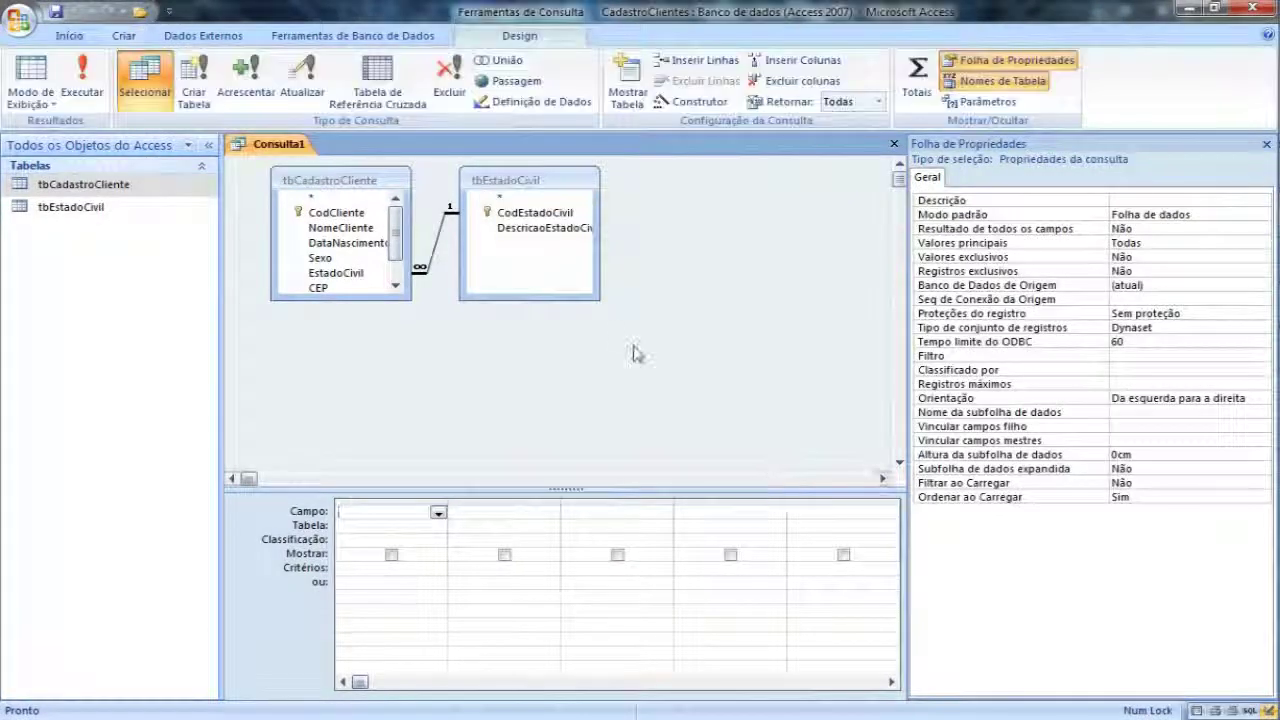
- Enlarge the tbEstadoCivil and tbCadastroCliente field lists to show all their fields, and space them apart so the relationship line is clear
drag(657, 370, 662, 368)
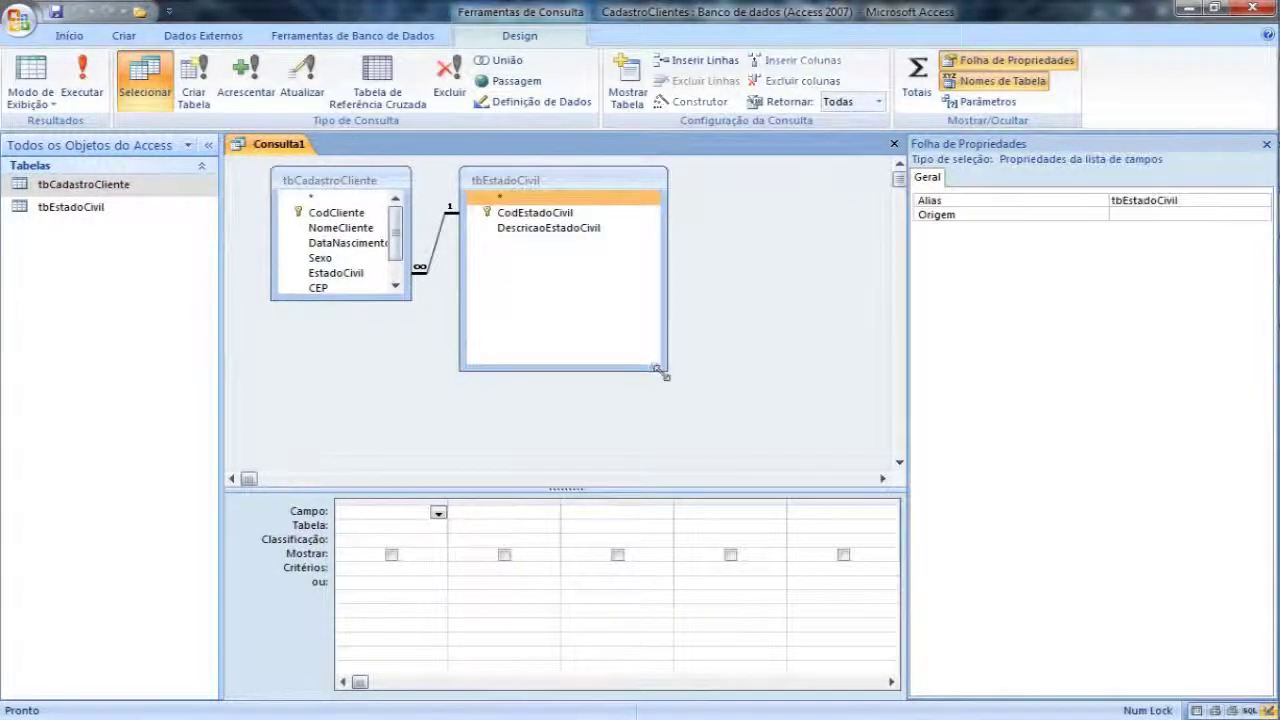
drag(573, 180, 735, 177)
drag(409, 298, 478, 410)
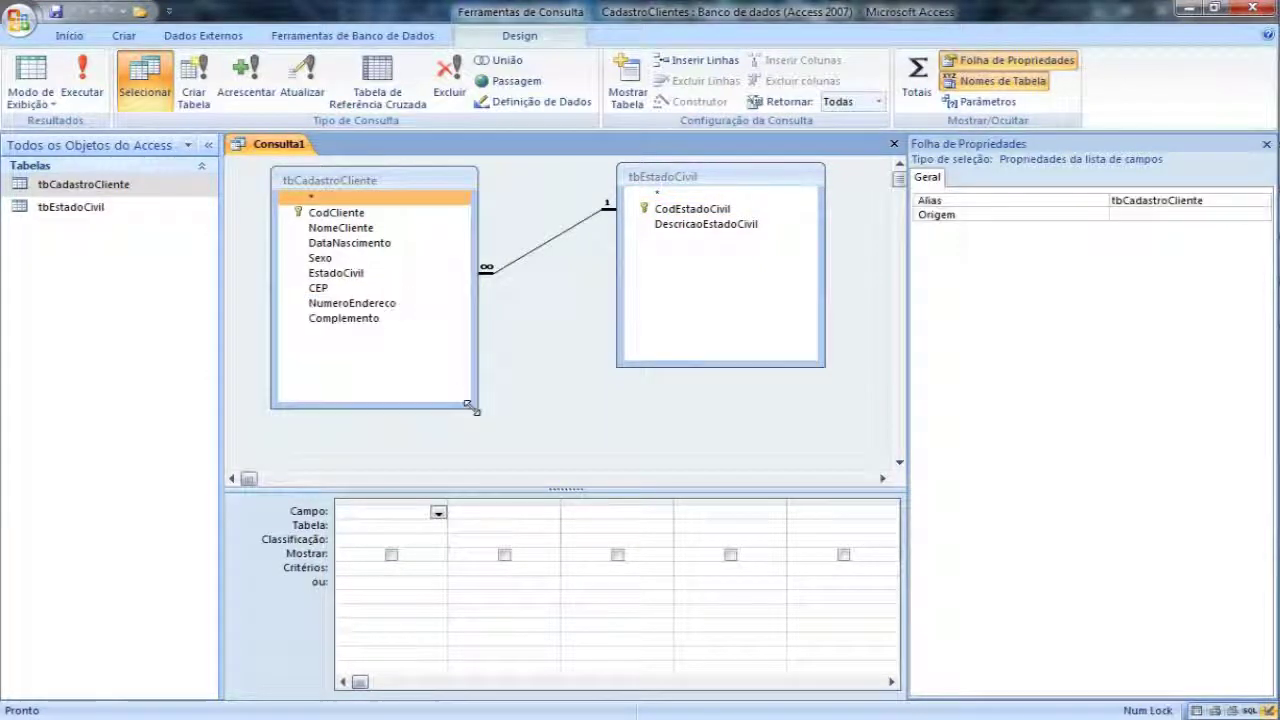
drag(667, 190, 605, 197)
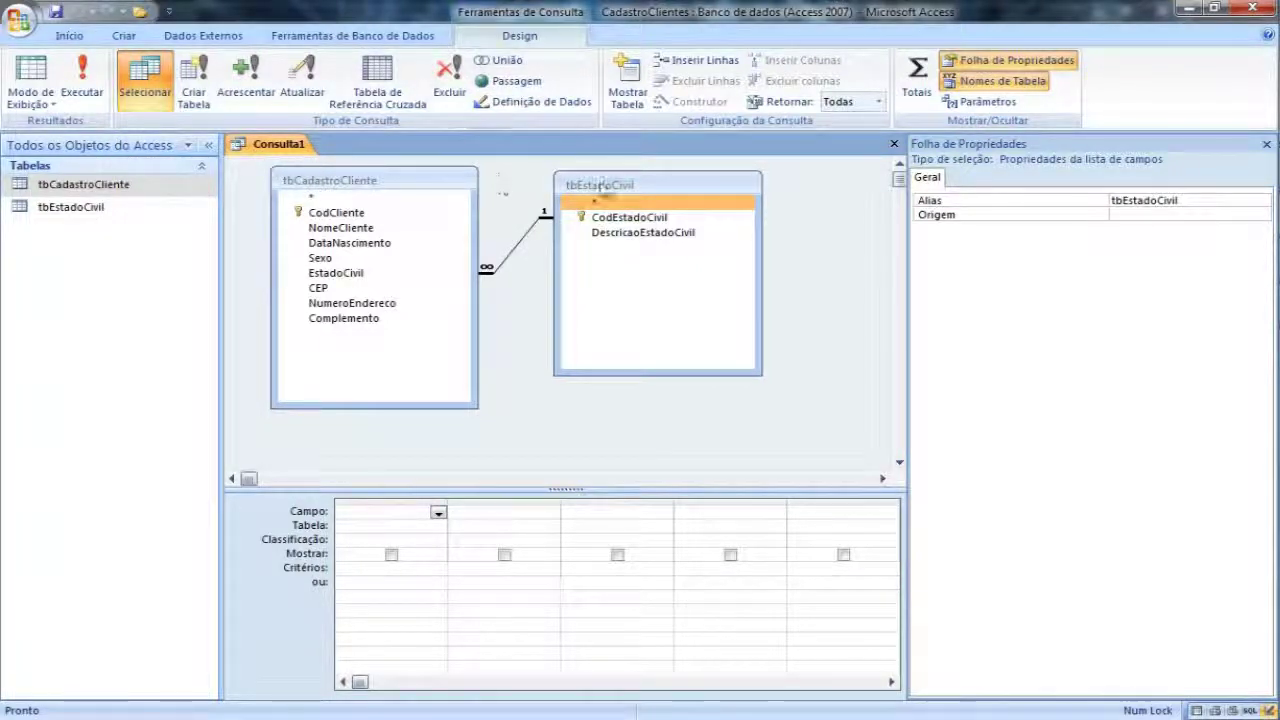
drag(600, 185, 586, 185)
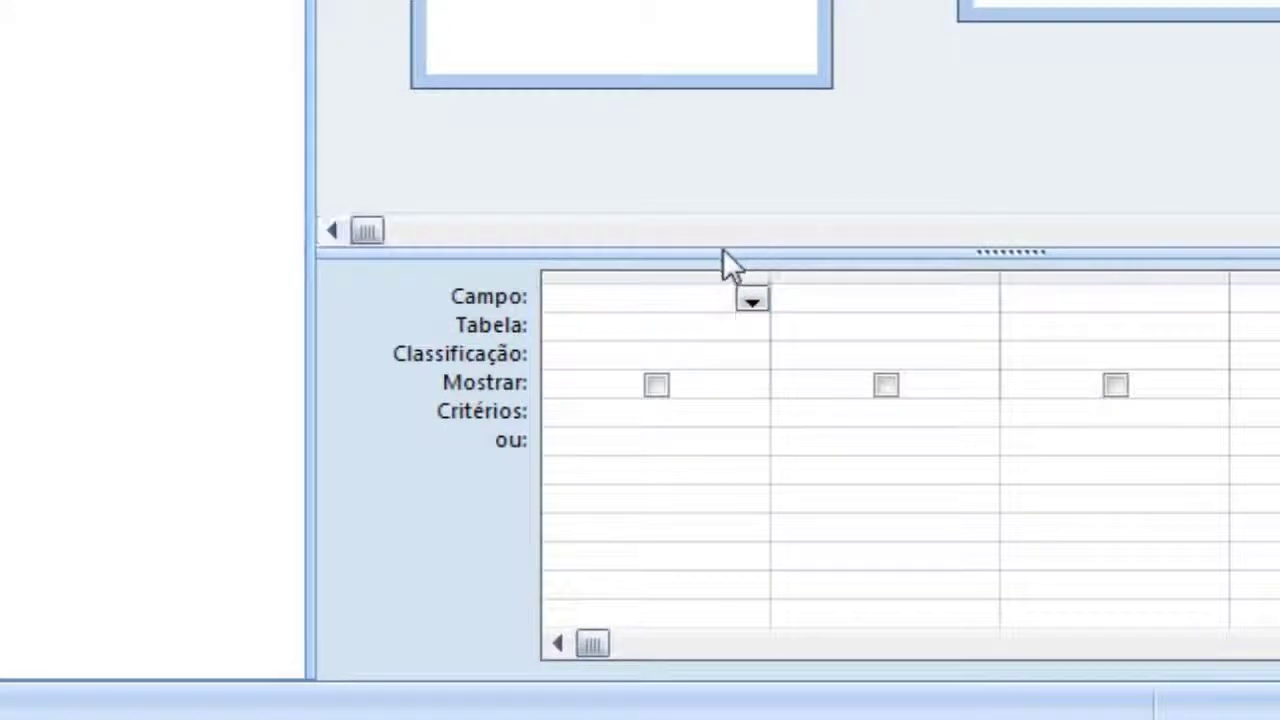
- Examine the Campo, Tabela, Classificação and Critérios rows in the design grid and the options they offer, leaving them empty
click(657, 292)
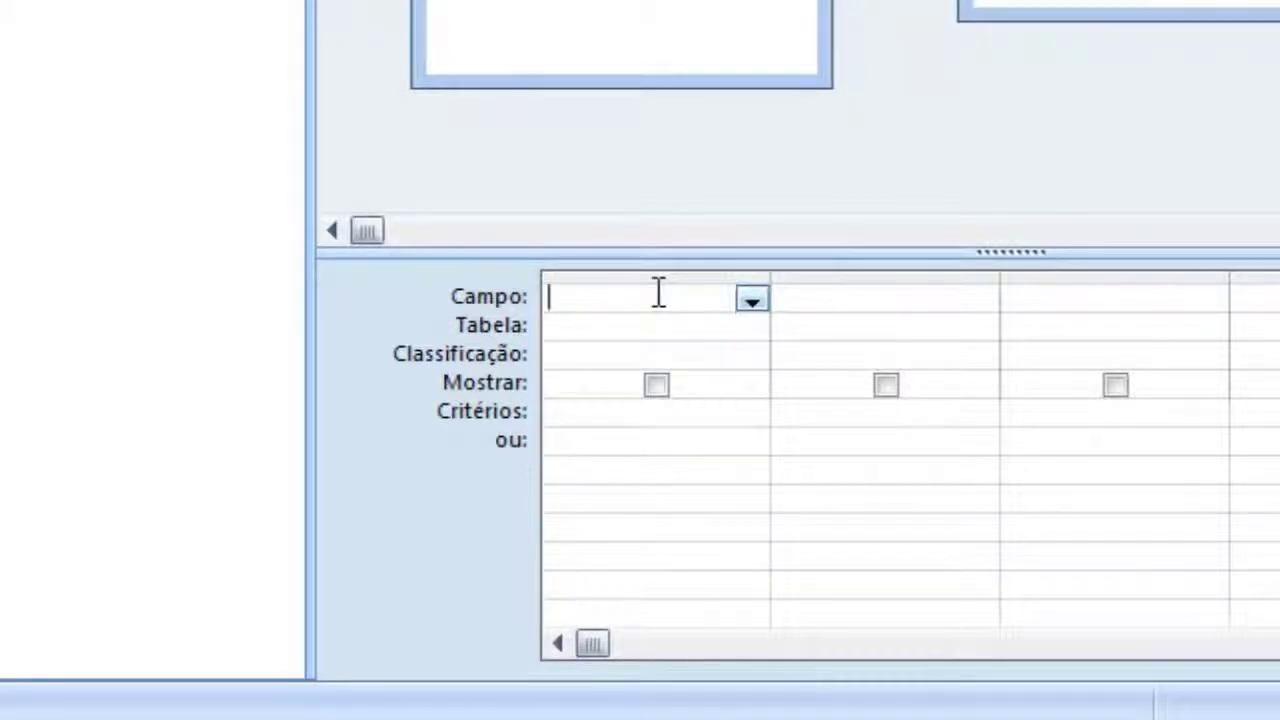
click(750, 299)
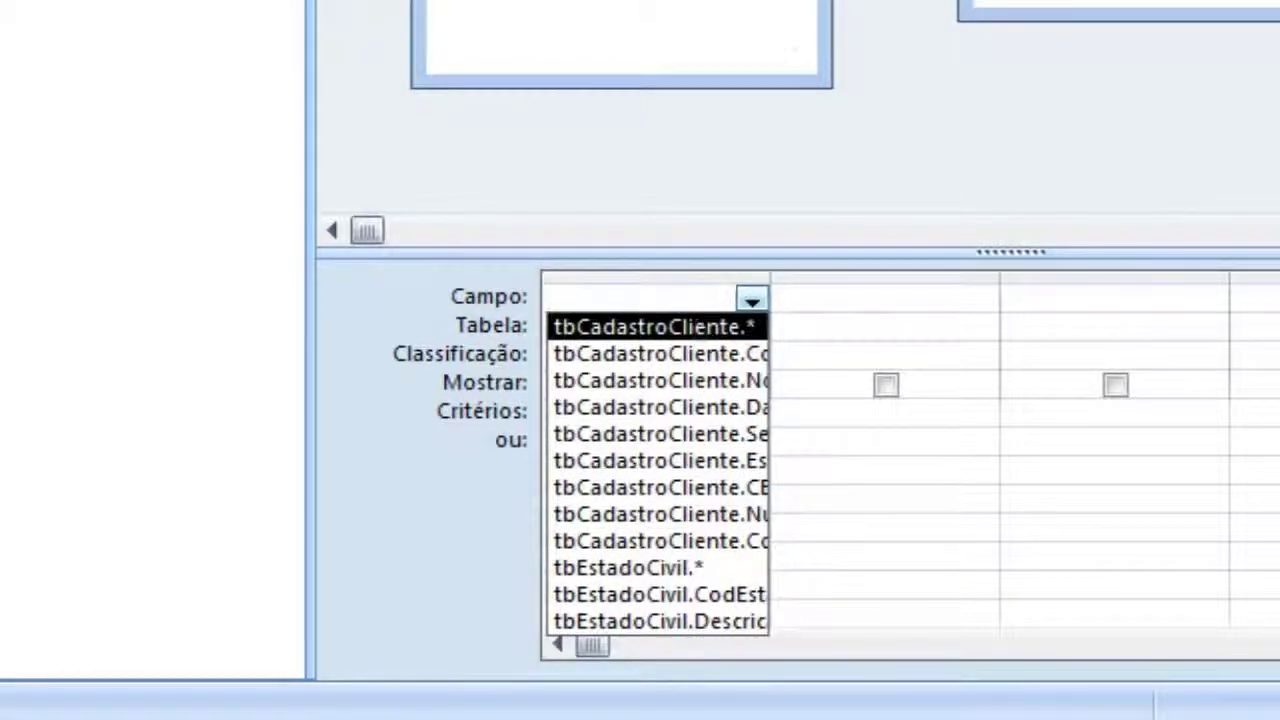
click(818, 298)
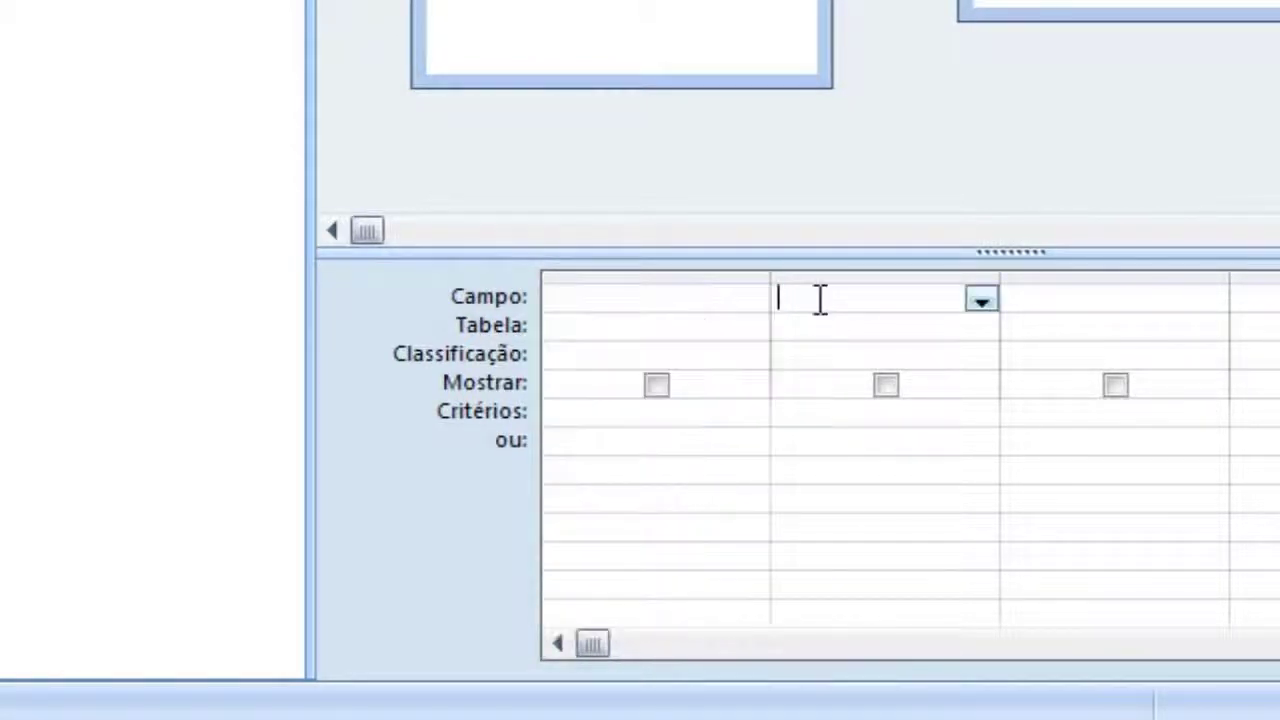
click(647, 330)
click(750, 328)
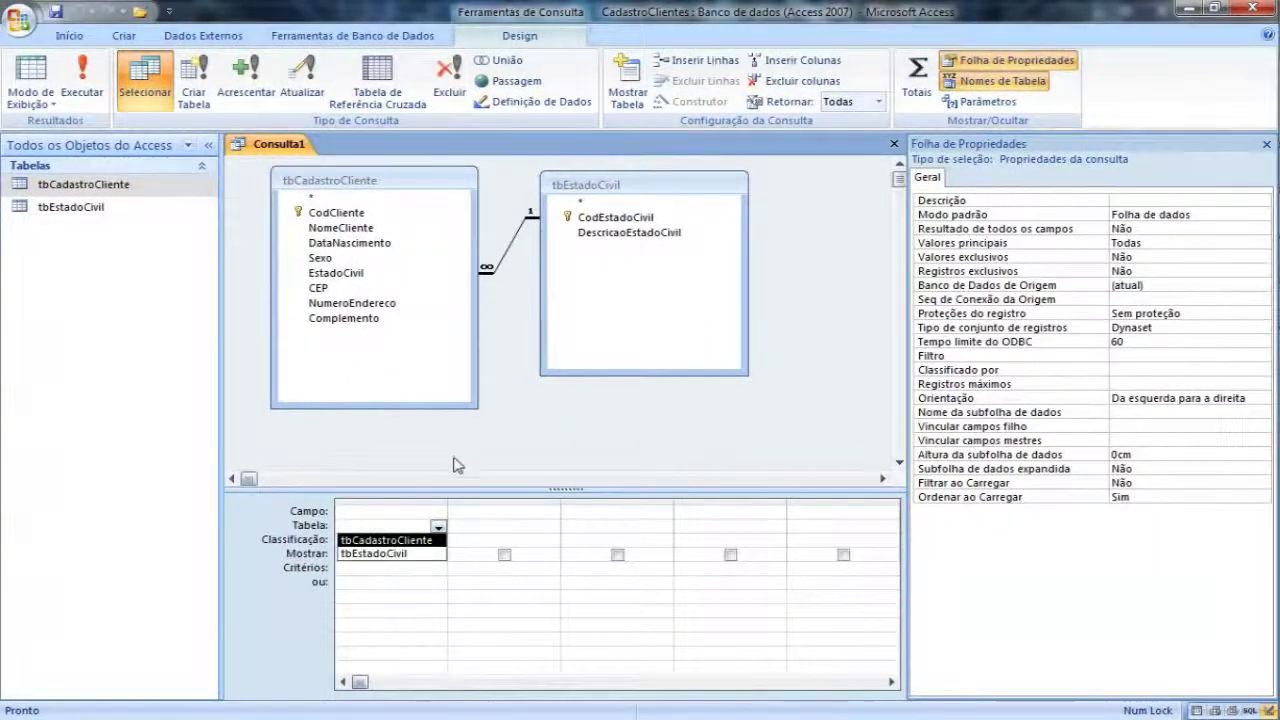
click(454, 452)
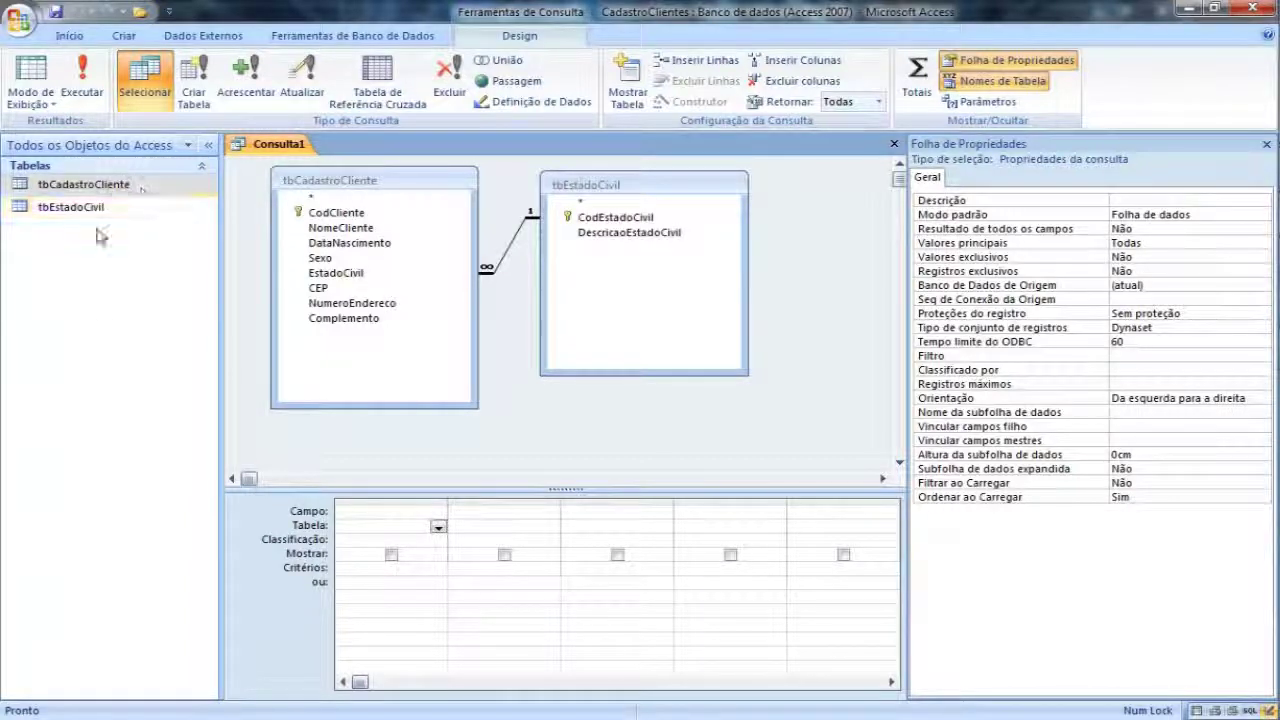
click(396, 541)
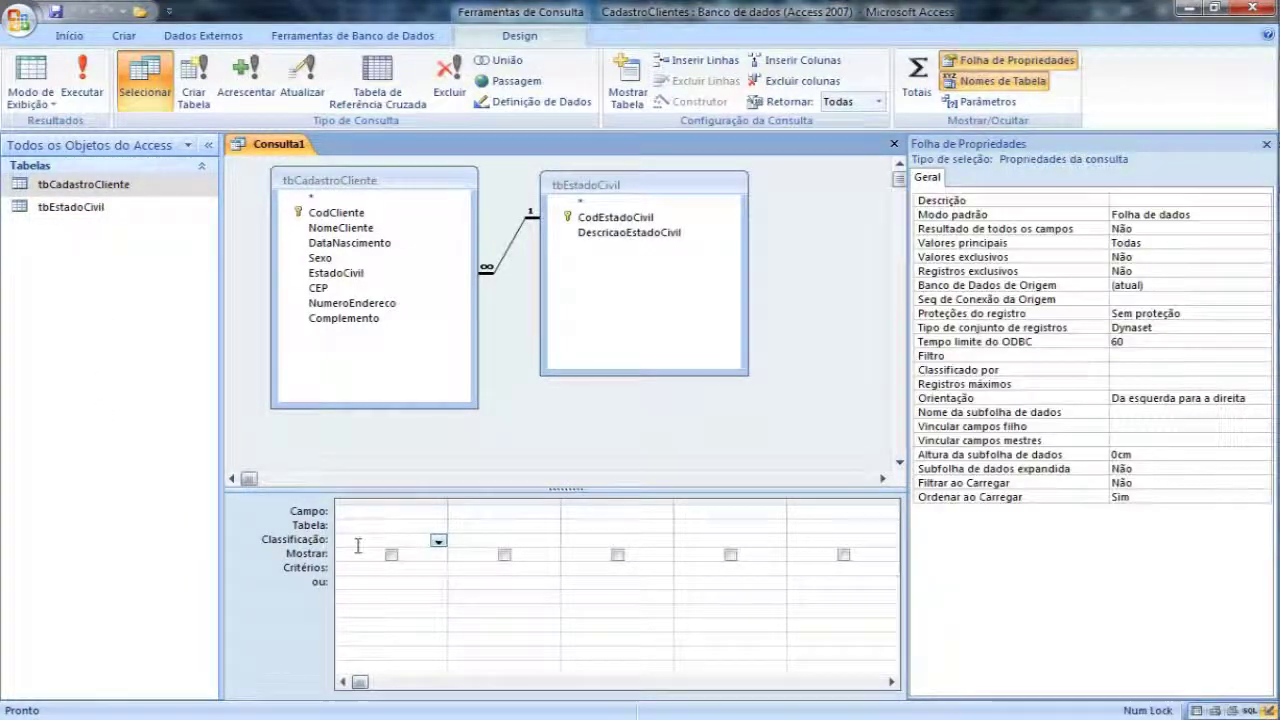
click(438, 540)
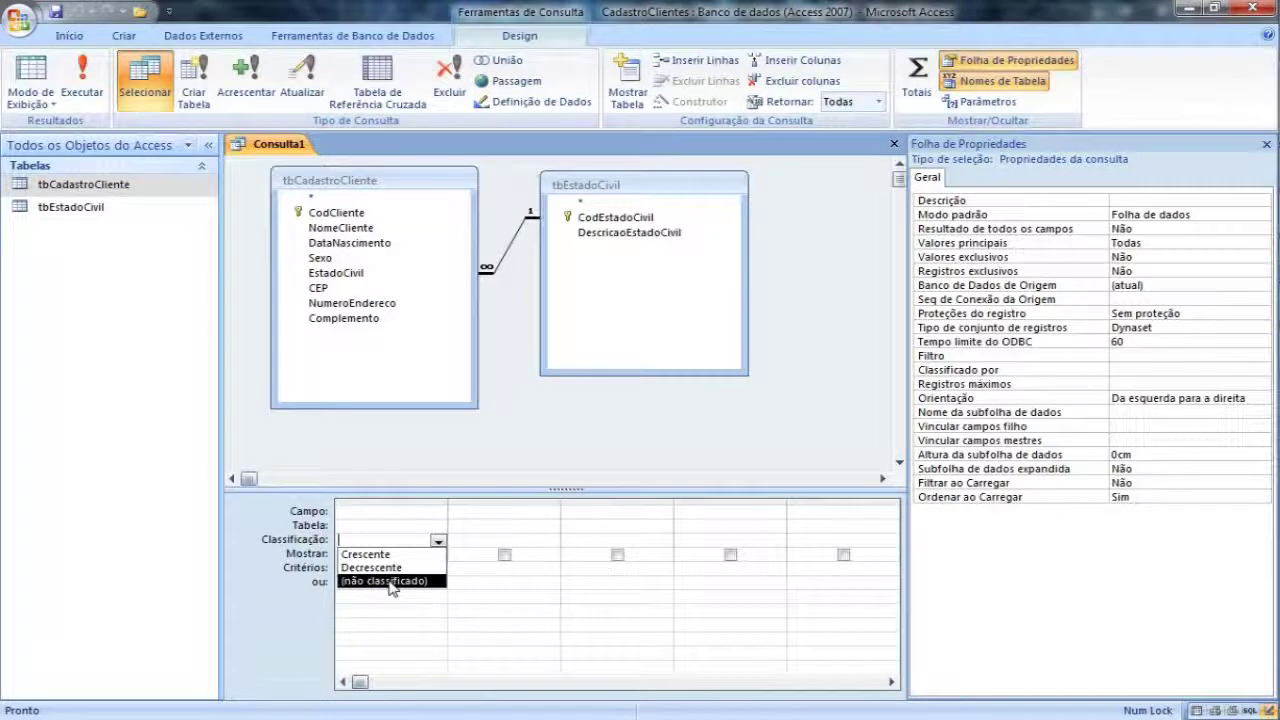
click(403, 528)
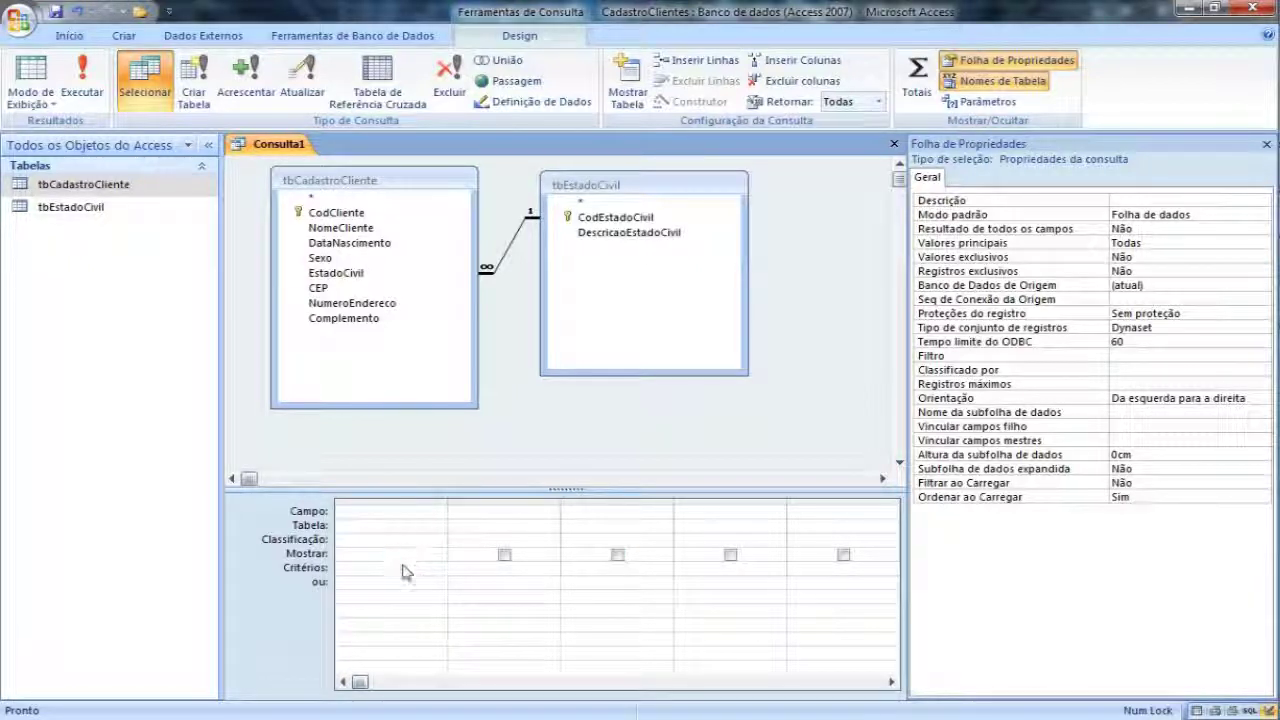
click(403, 567)
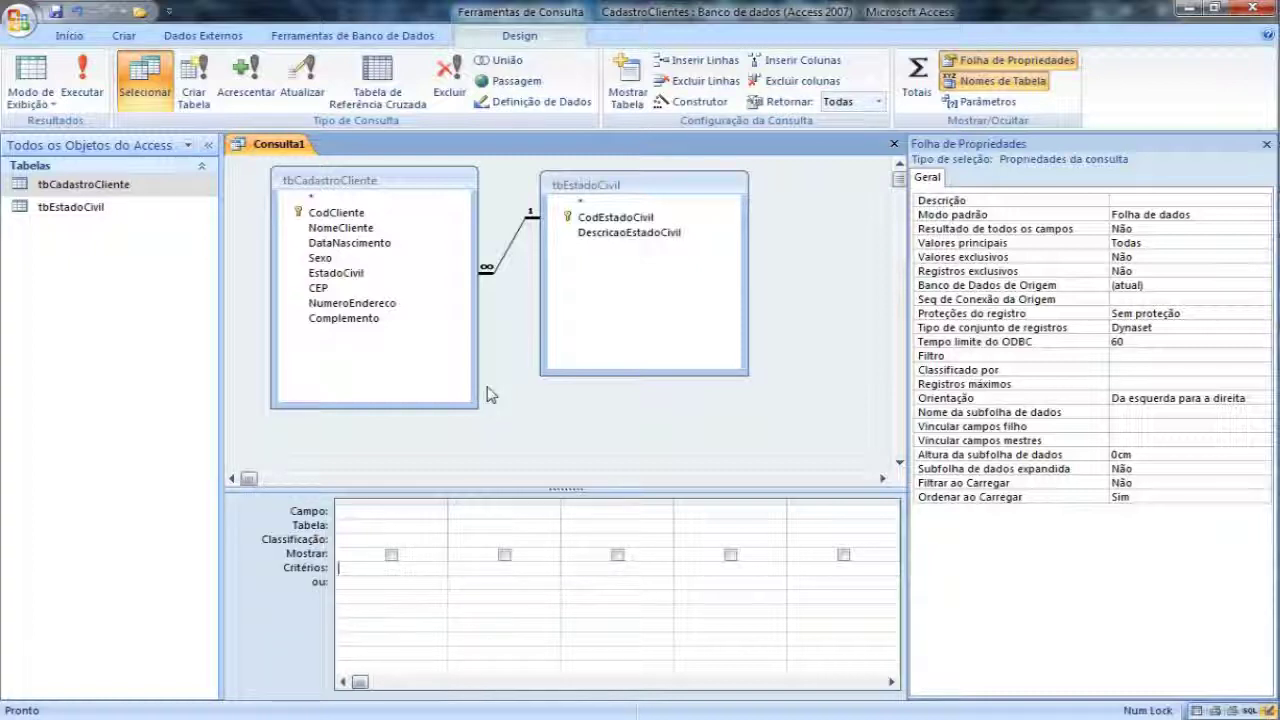
- Add the CodCliente and NomeCliente fields from tbCadastroCliente to the first two columns of the query grid
drag(585, 187, 596, 189)
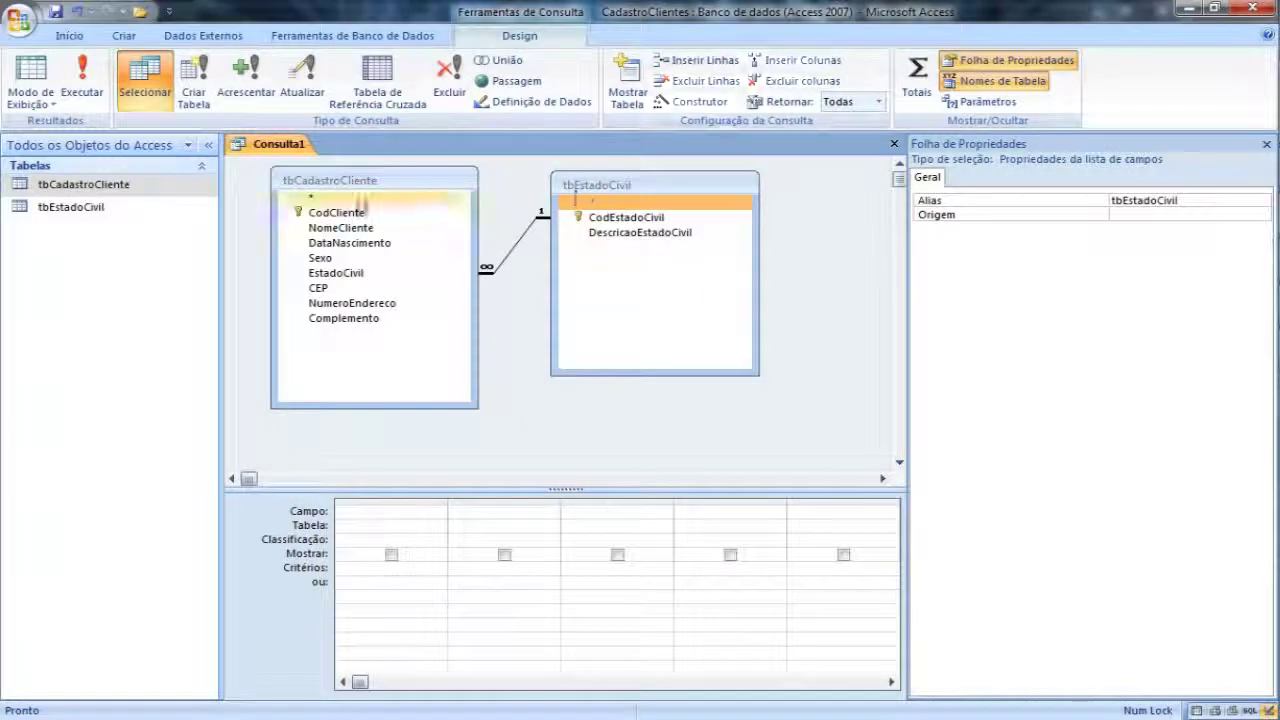
click(338, 214)
double_click(338, 214)
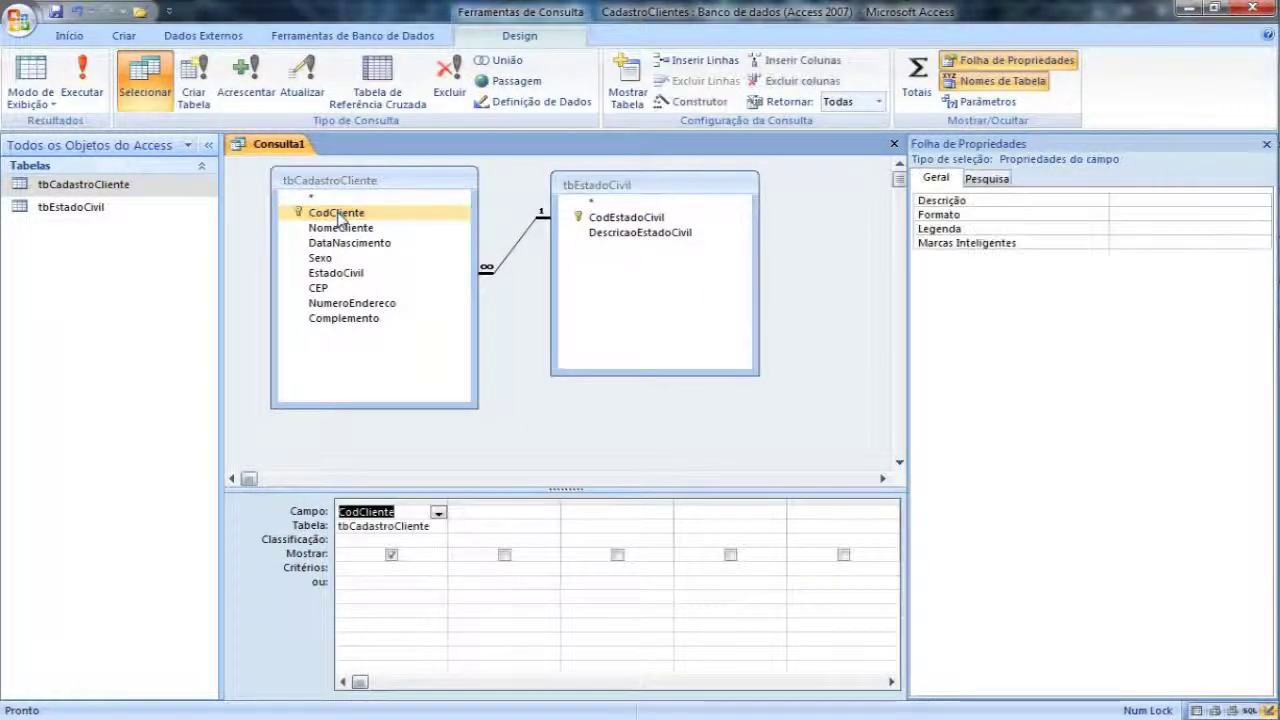
click(338, 229)
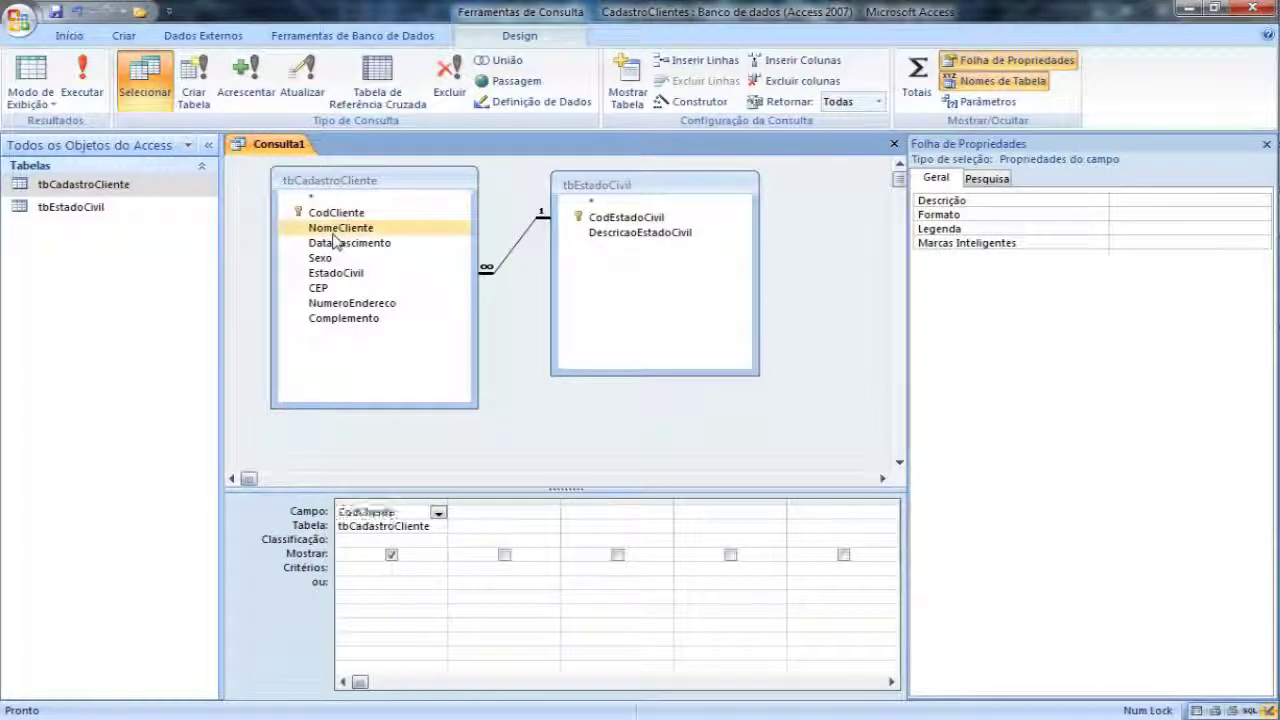
drag(335, 234, 489, 523)
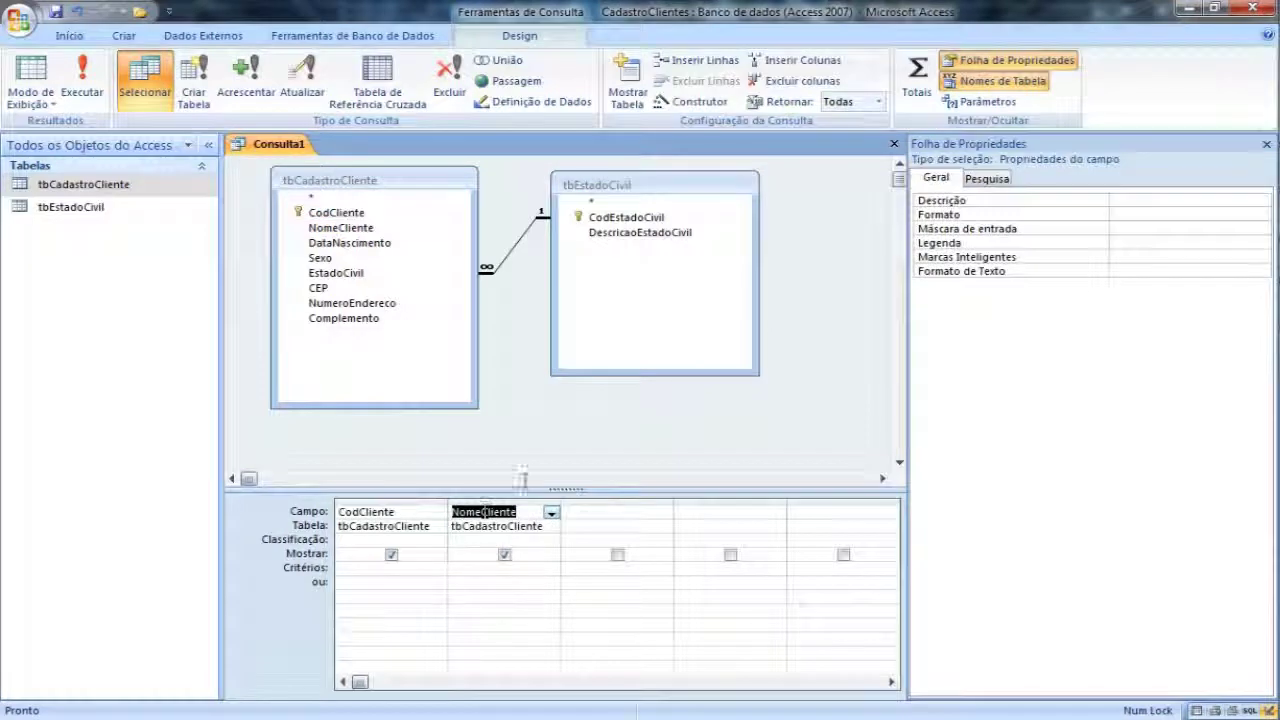
- Add EstadoCivil from tbCadastroCliente and DescricaoEstadoCivil from tbEstadoCivil as the third and fourth query columns
drag(637, 188, 618, 187)
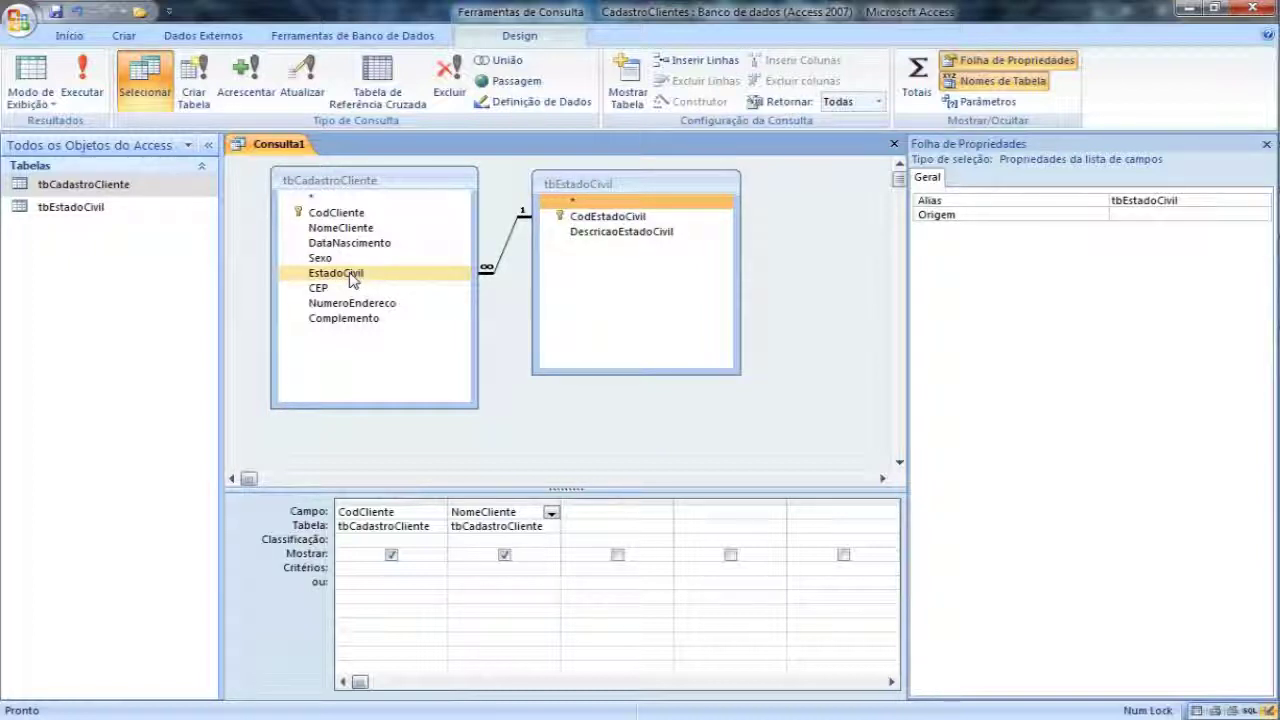
double_click(350, 274)
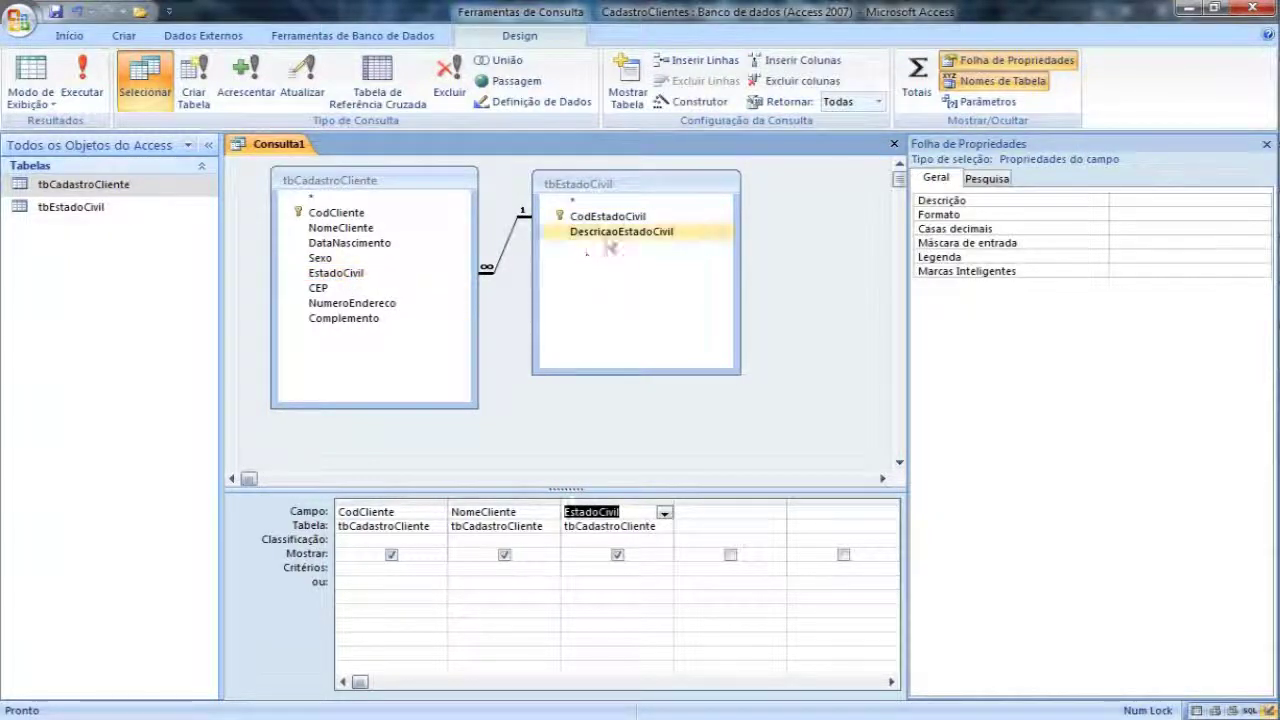
drag(595, 235, 705, 523)
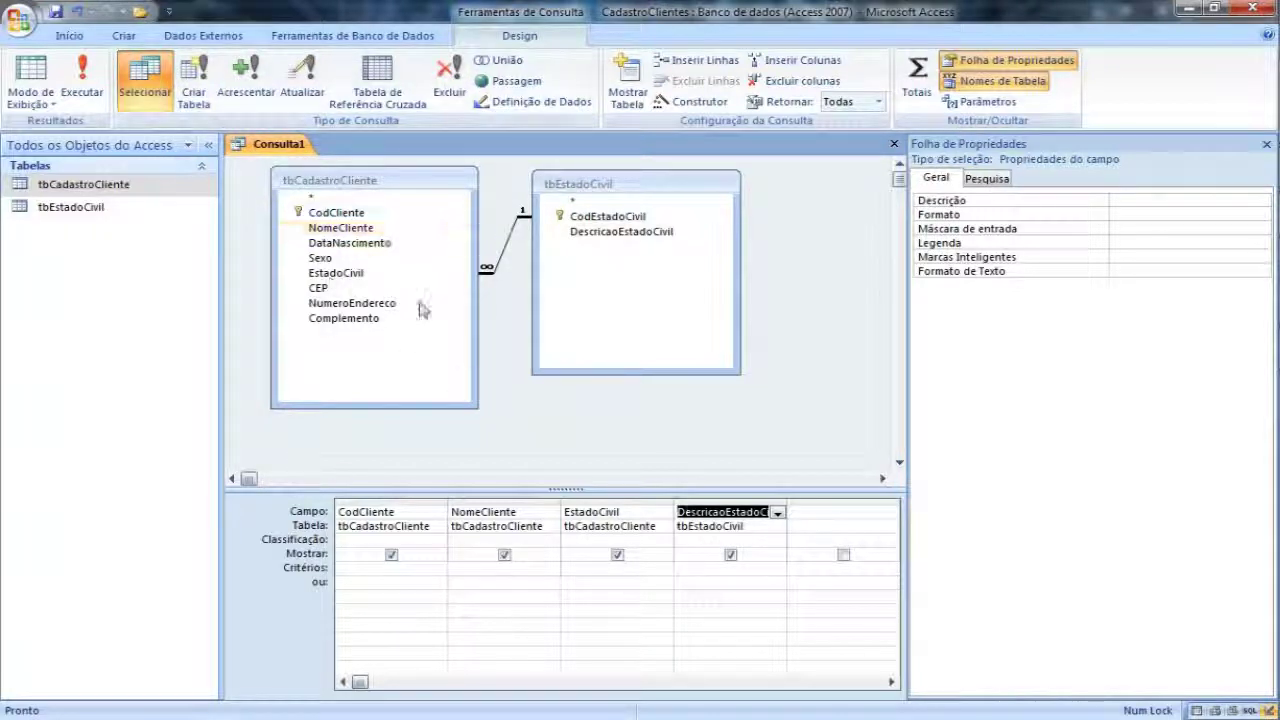
- Run the query, widen the DescricaoEstadoCivil column to fit its full heading, and return to Design view
click(83, 88)
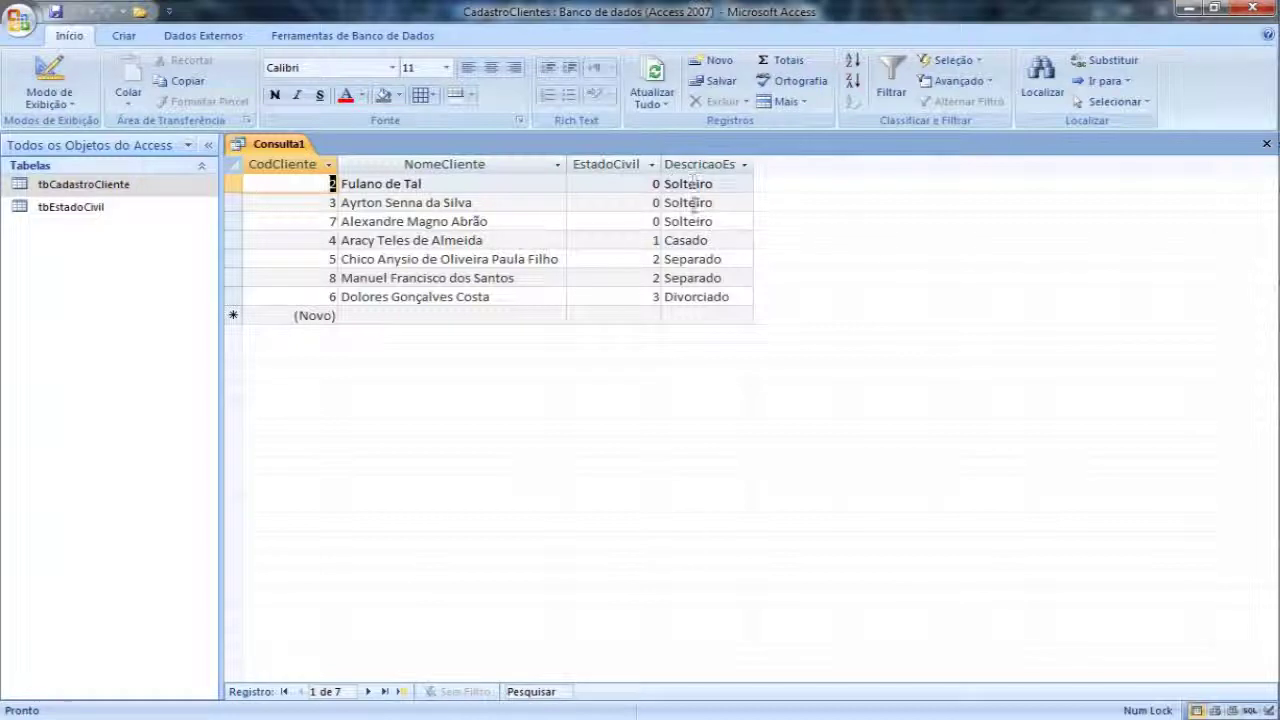
drag(752, 172, 810, 164)
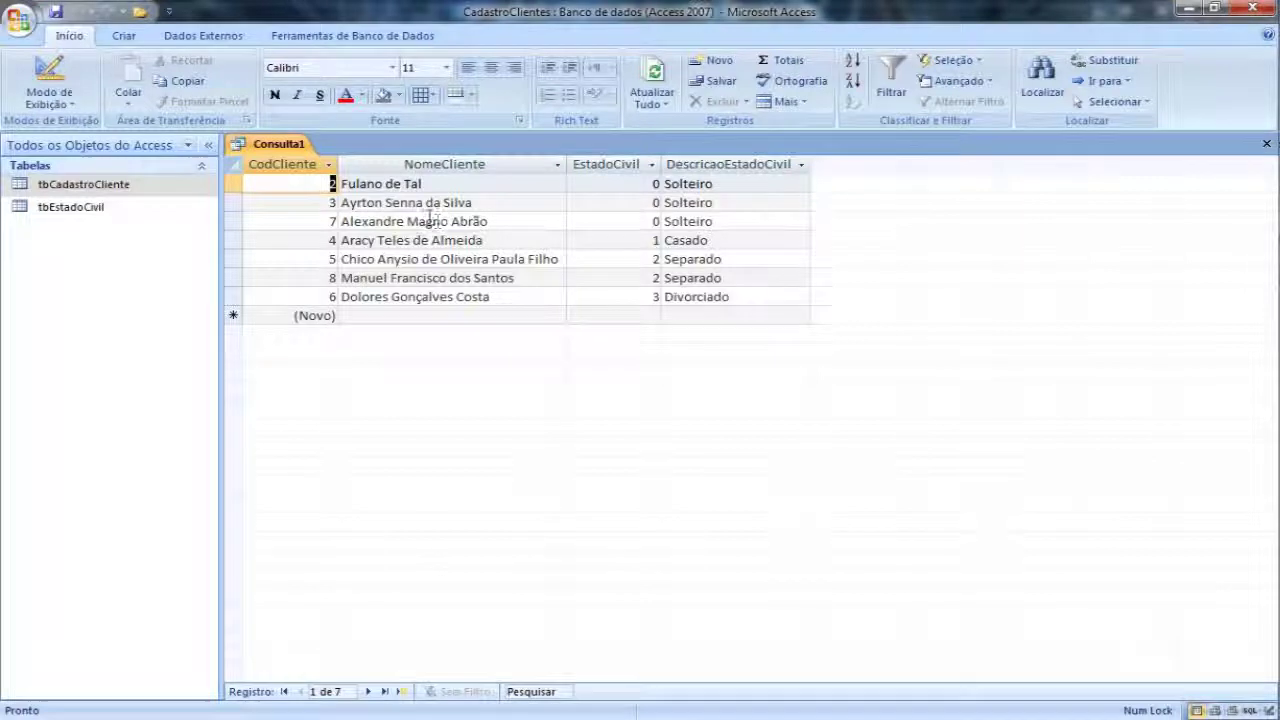
click(57, 80)
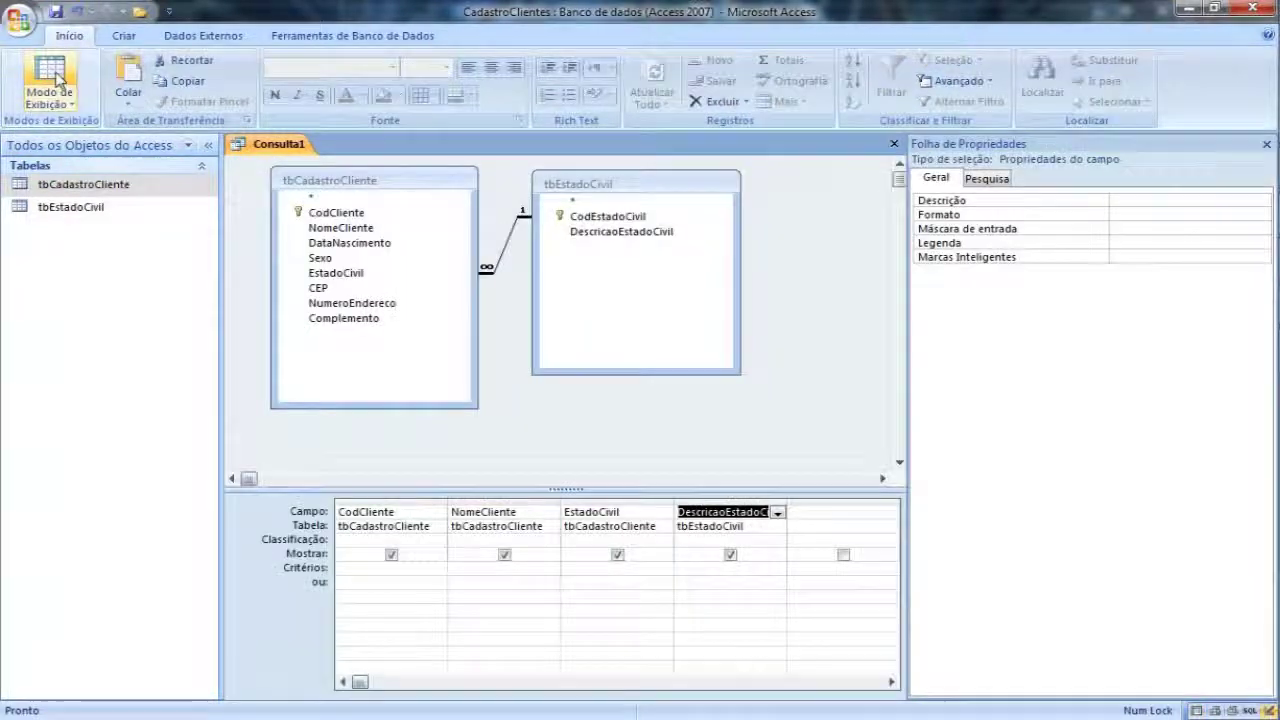
- Remove the EstadoCivil column from the query grid and run the query to check the remaining columns
click(595, 502)
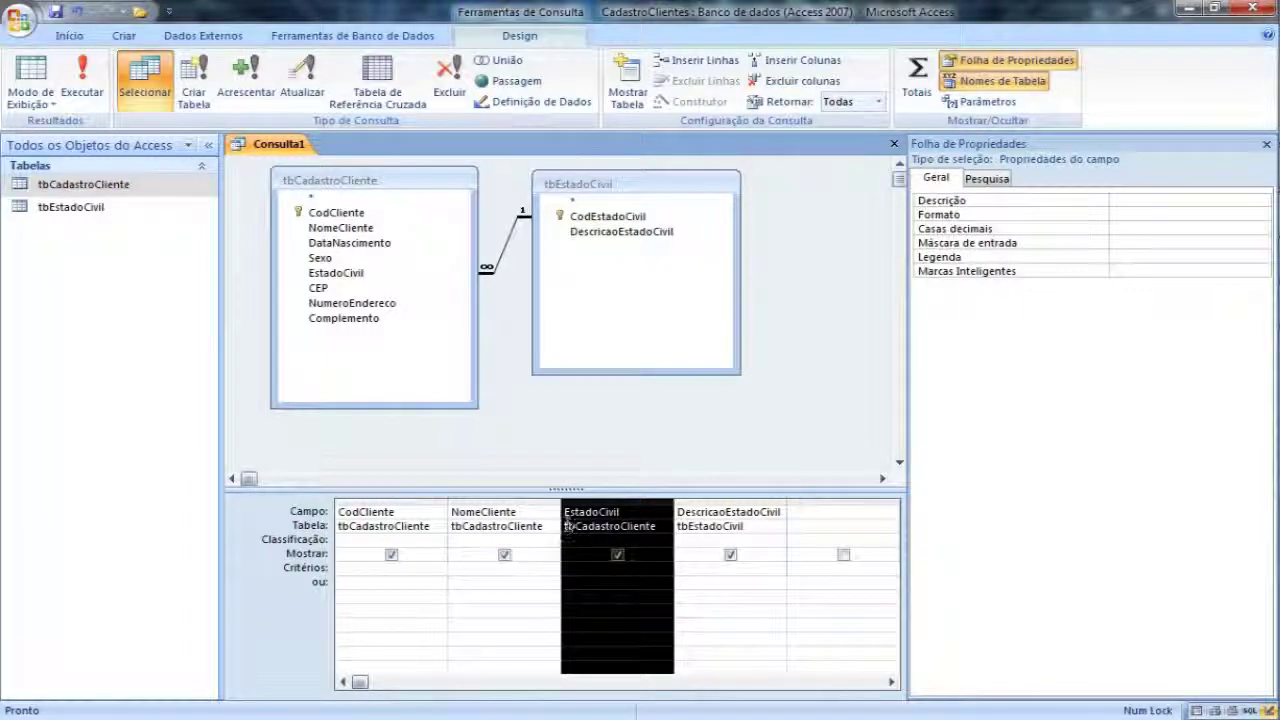
drag(577, 520, 645, 402)
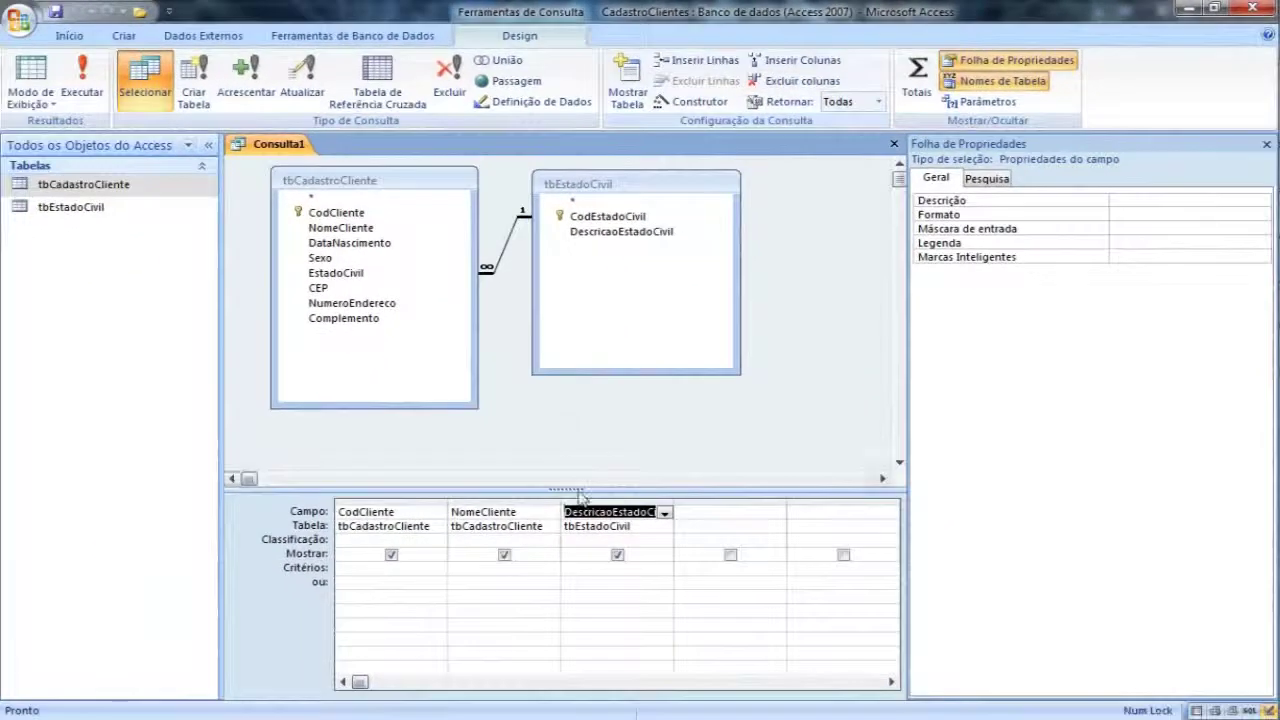
click(82, 78)
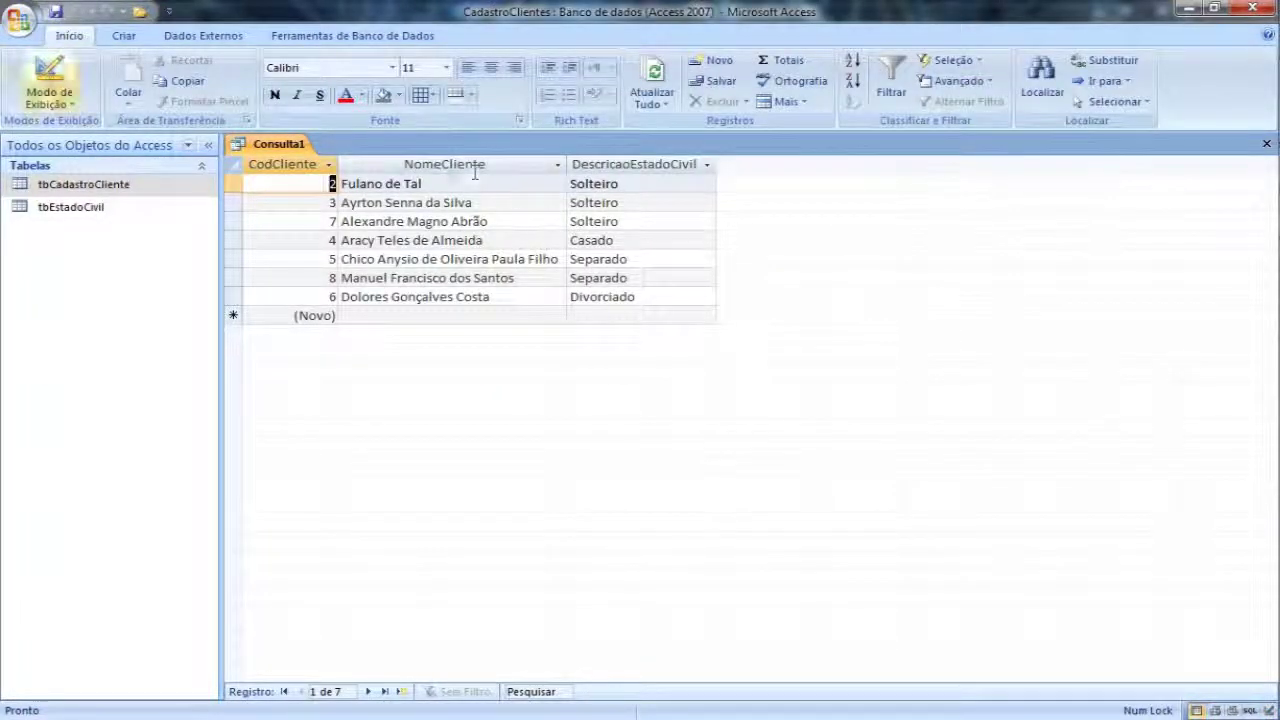
click(52, 78)
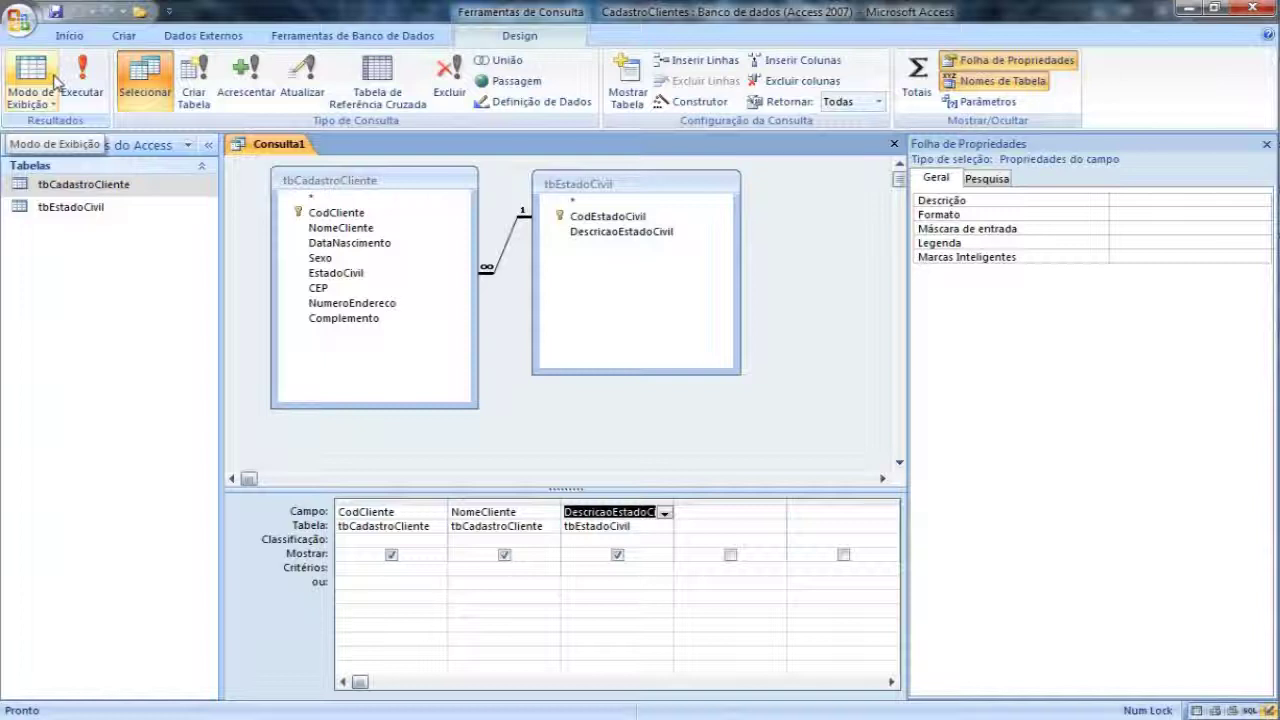
- Filter DescricaoEstadoCivil with the criterion Como "Solteiro", run the query and return to Design view
drag(380, 303, 395, 335)
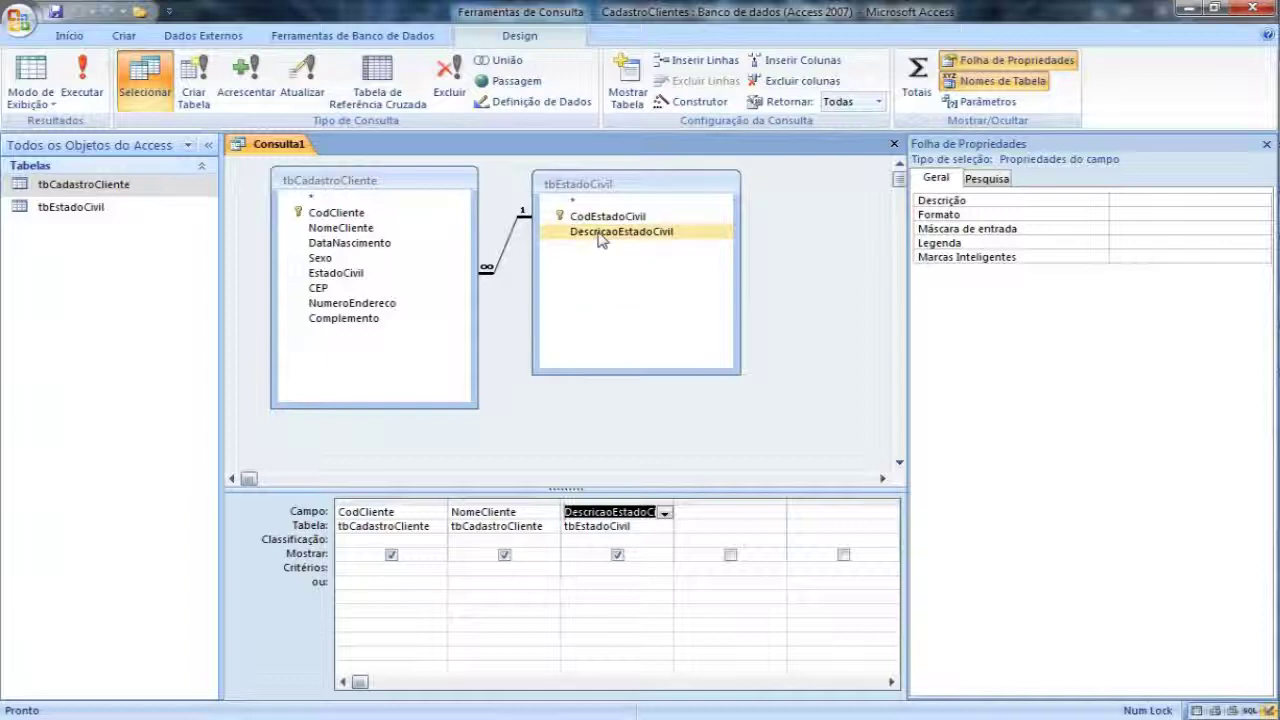
click(569, 568)
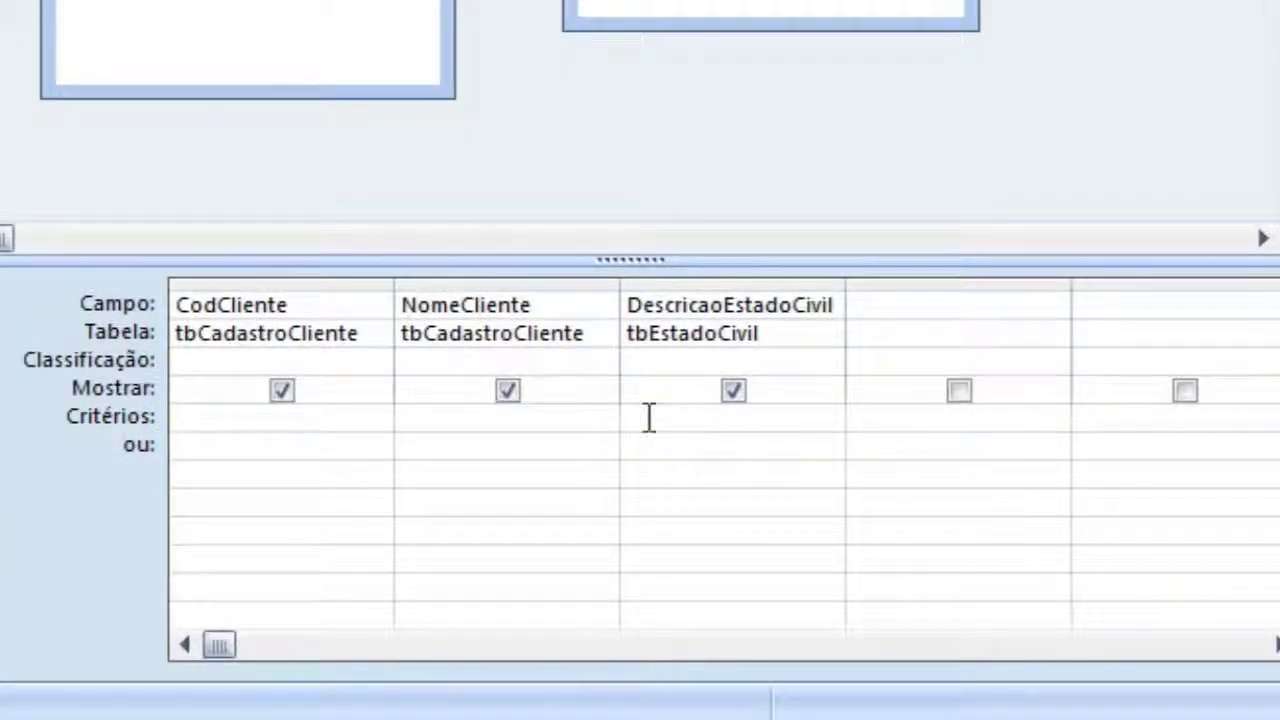
text(como Solteiro)
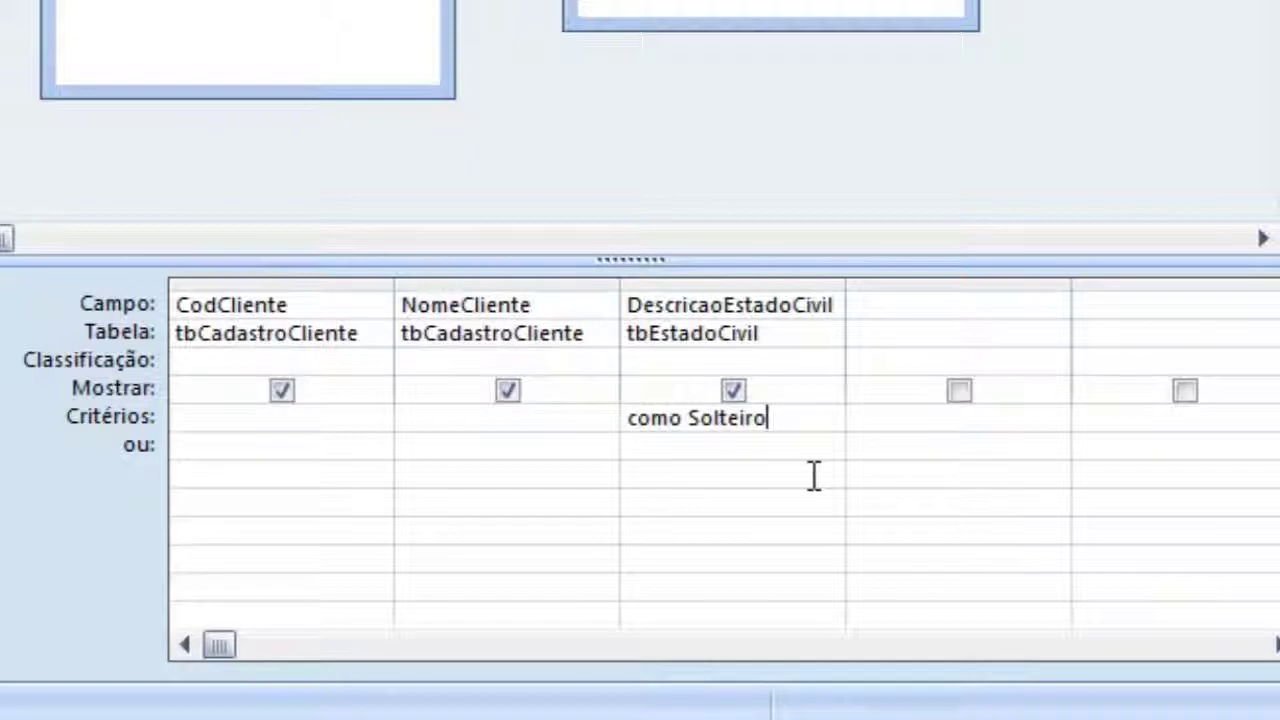
key(Down)
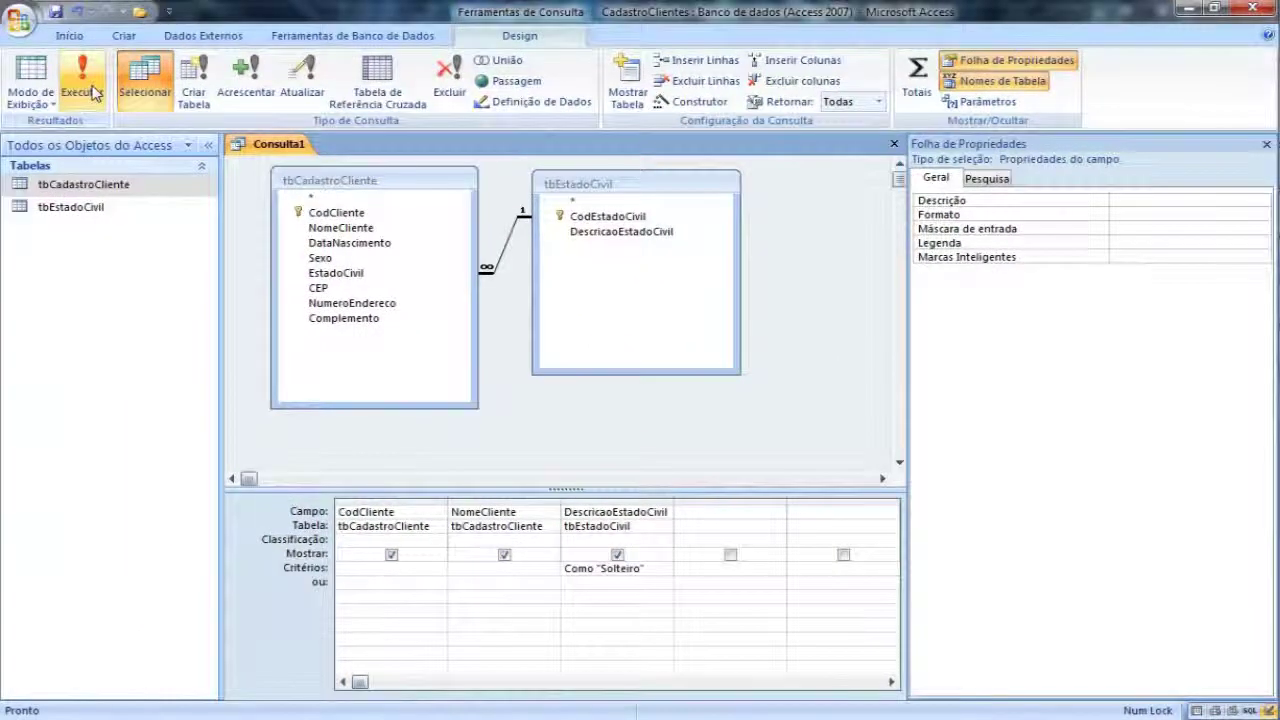
click(86, 88)
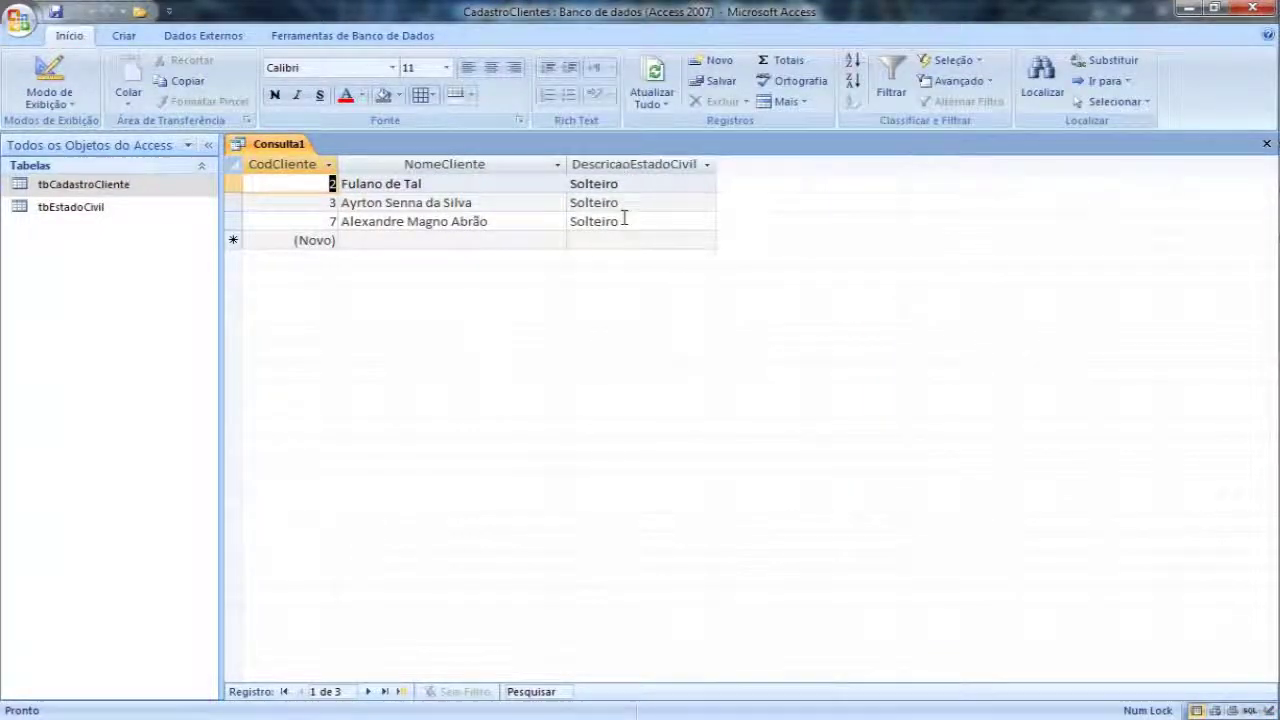
click(52, 82)
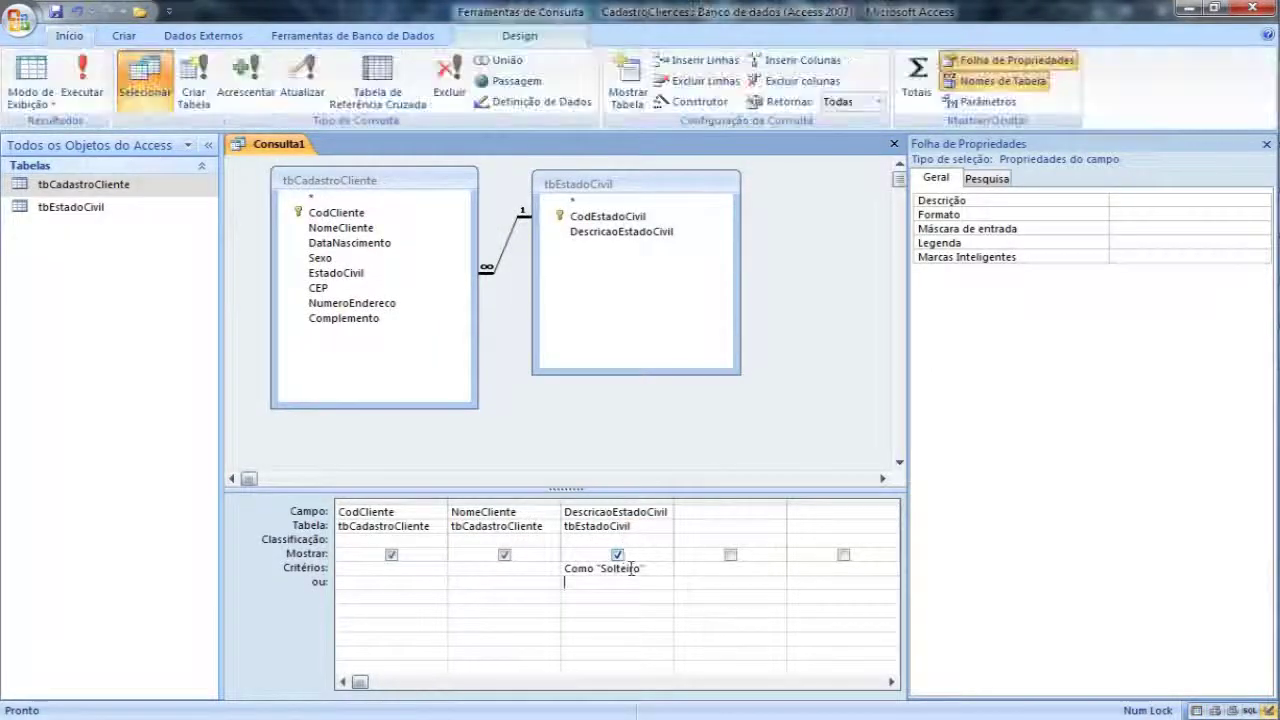
- Shorten the DescricaoEstadoCivil criterion to Como "Solteir" and test it by running the query
key(Down)
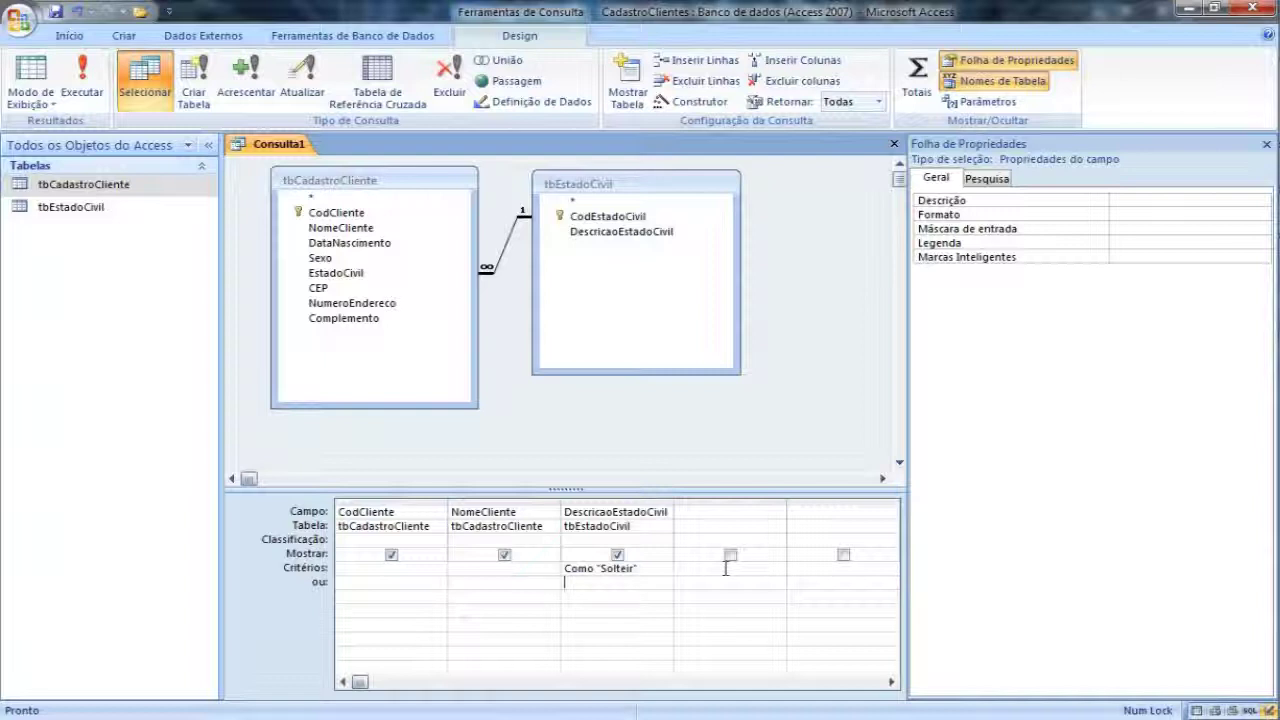
click(95, 86)
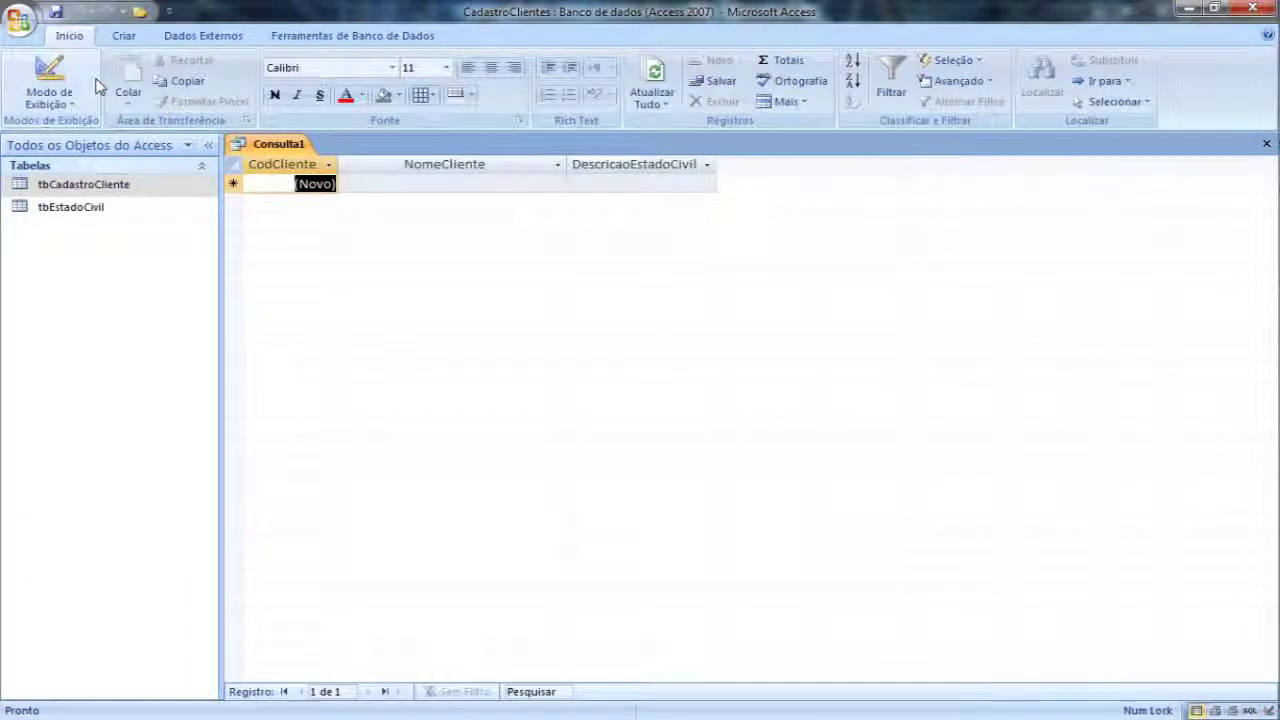
click(49, 76)
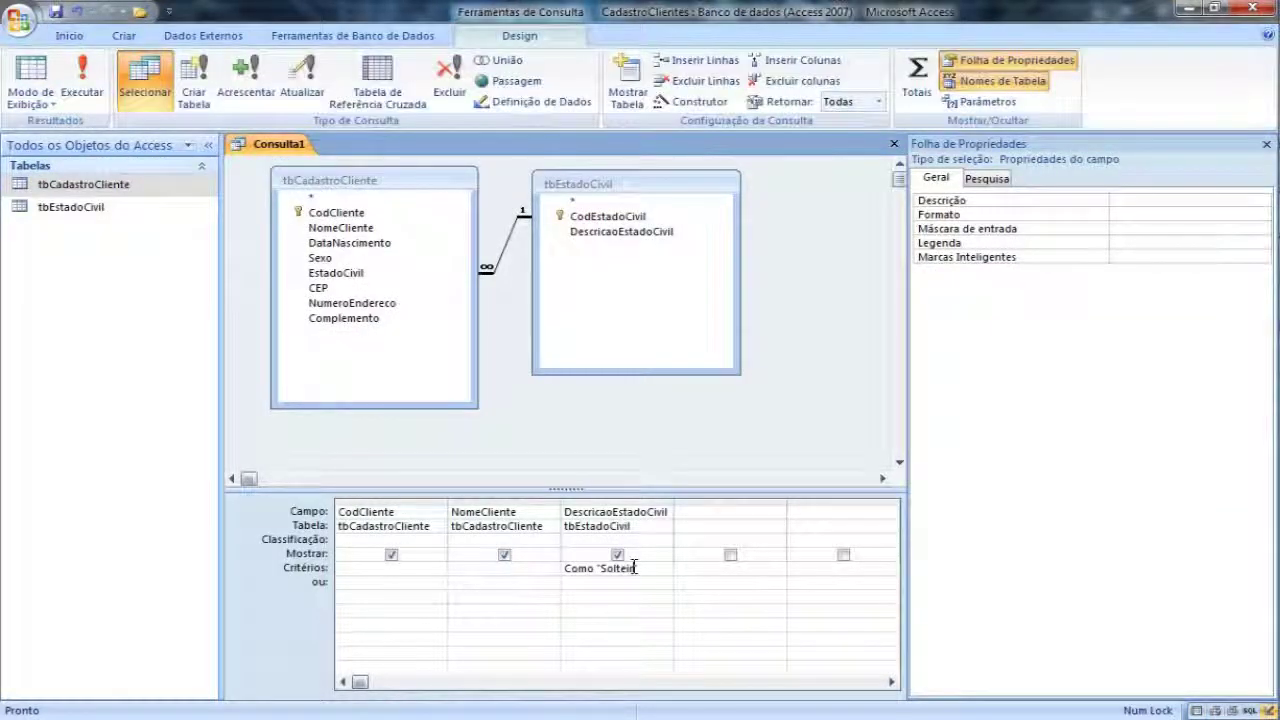
- Change the DescricaoEstadoCivil criterion to the wildcard Como "S*" and run the query to check the matching records
text(o)
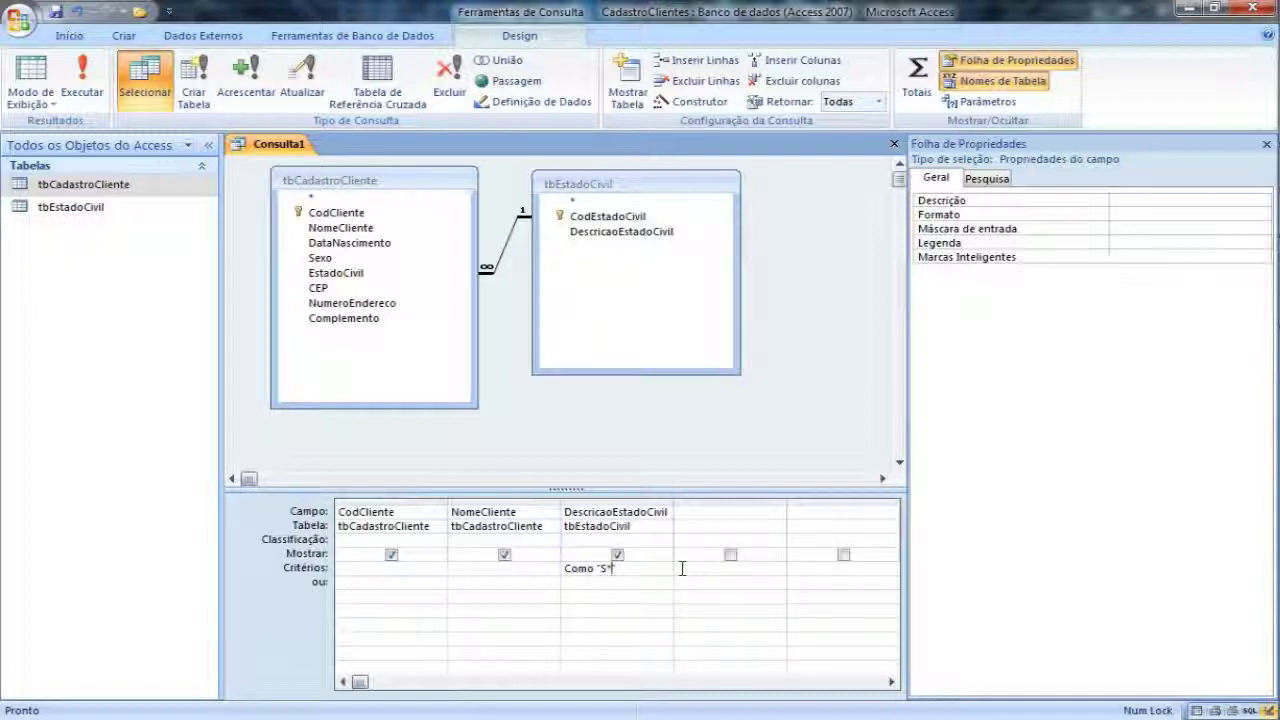
click(82, 82)
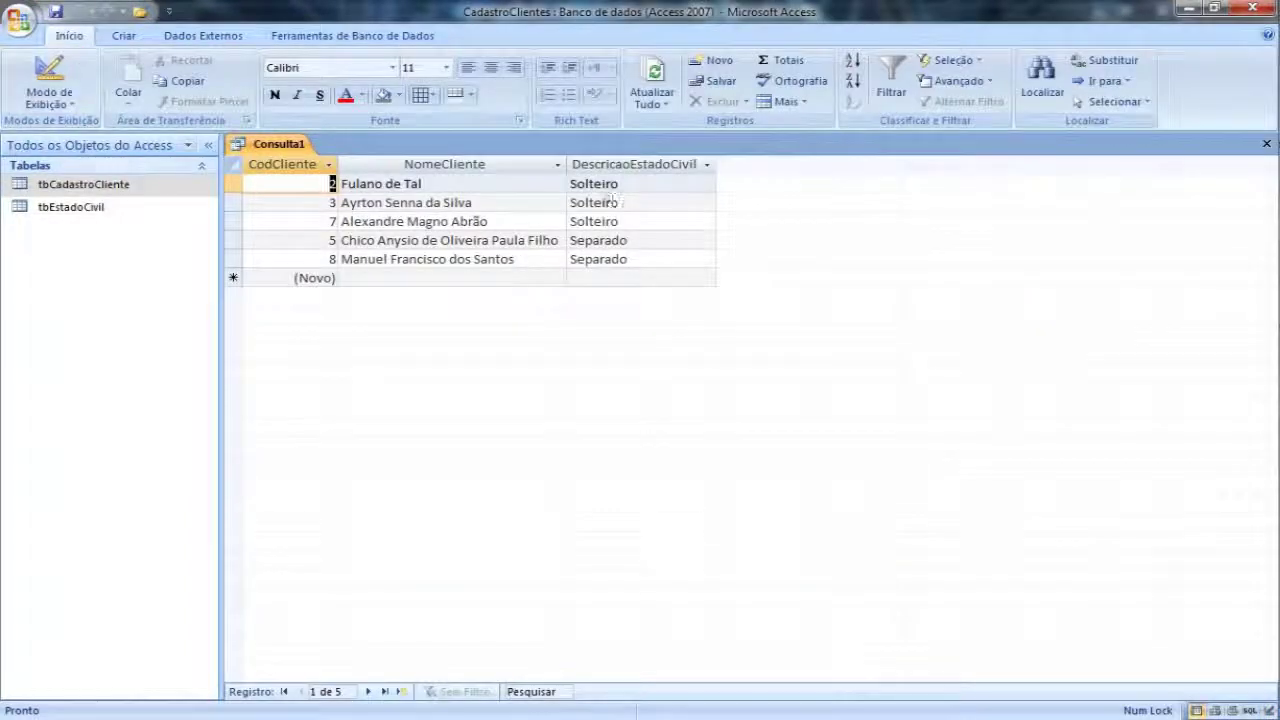
click(60, 82)
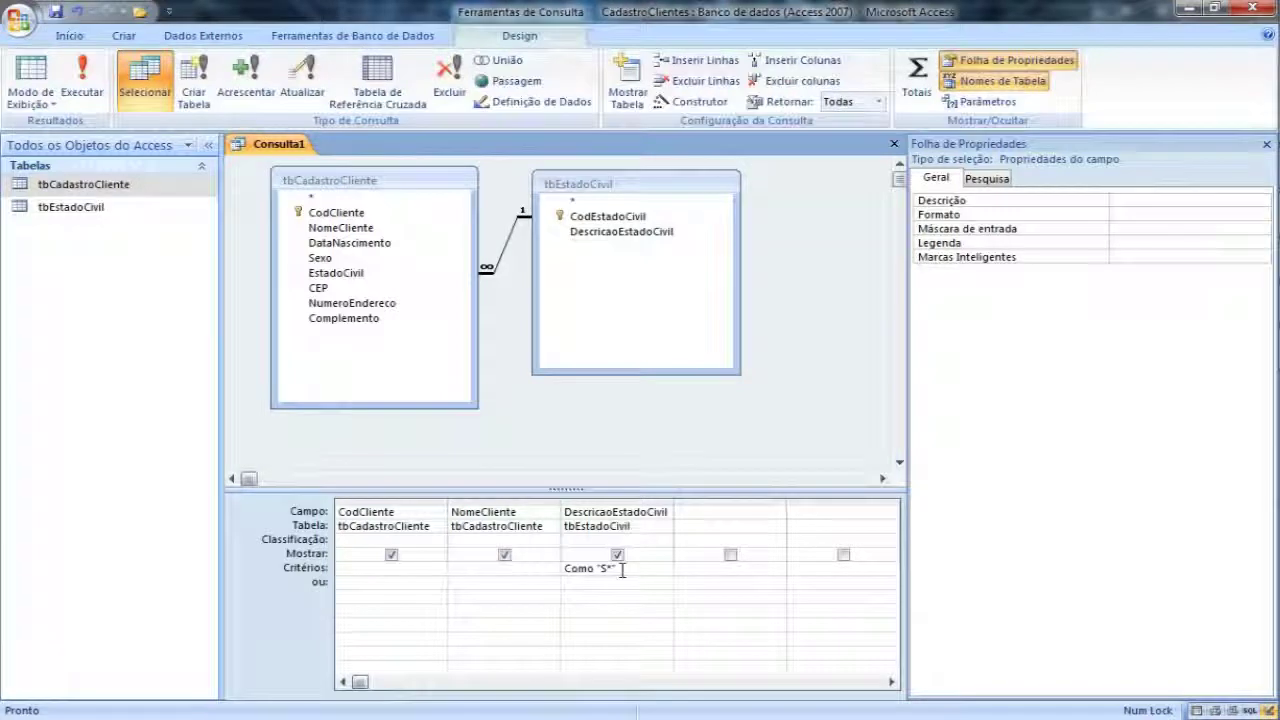
- Replace the DescricaoEstadoCivil criterion with <>"Solteiro" and run the query to list the clients who are not single
key(Left)
text(olteiro)
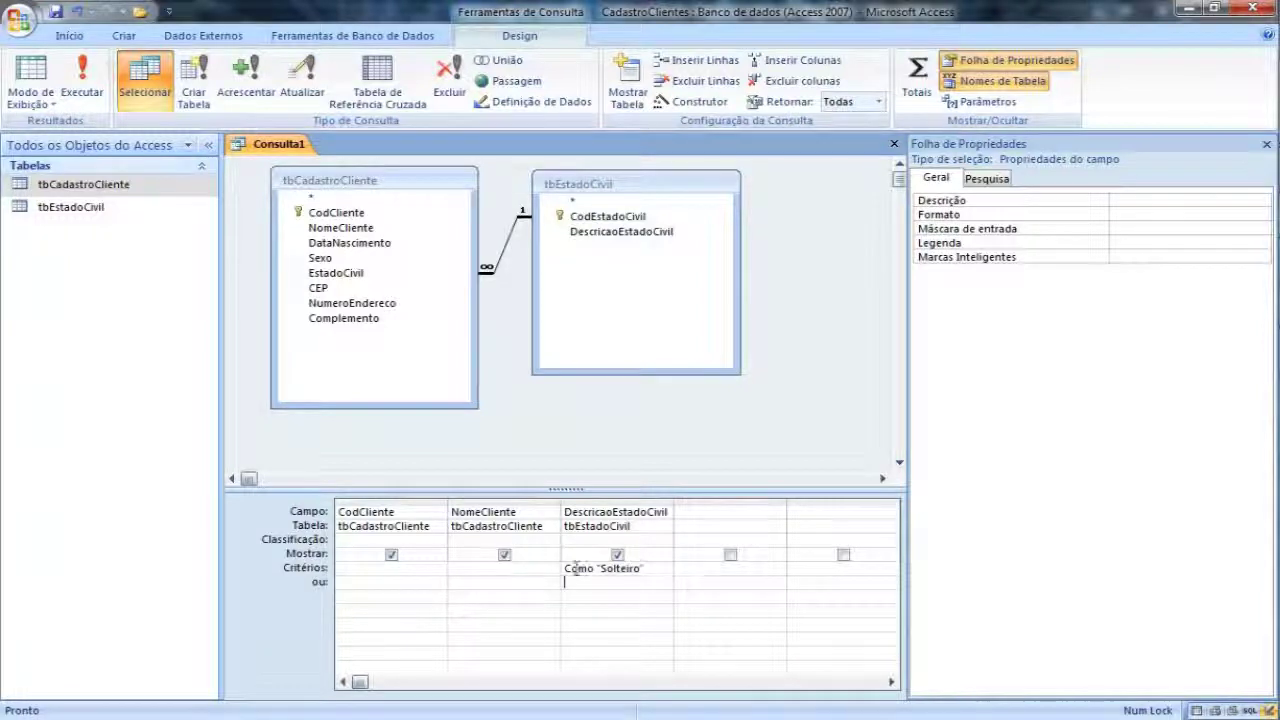
drag(595, 568, 520, 568)
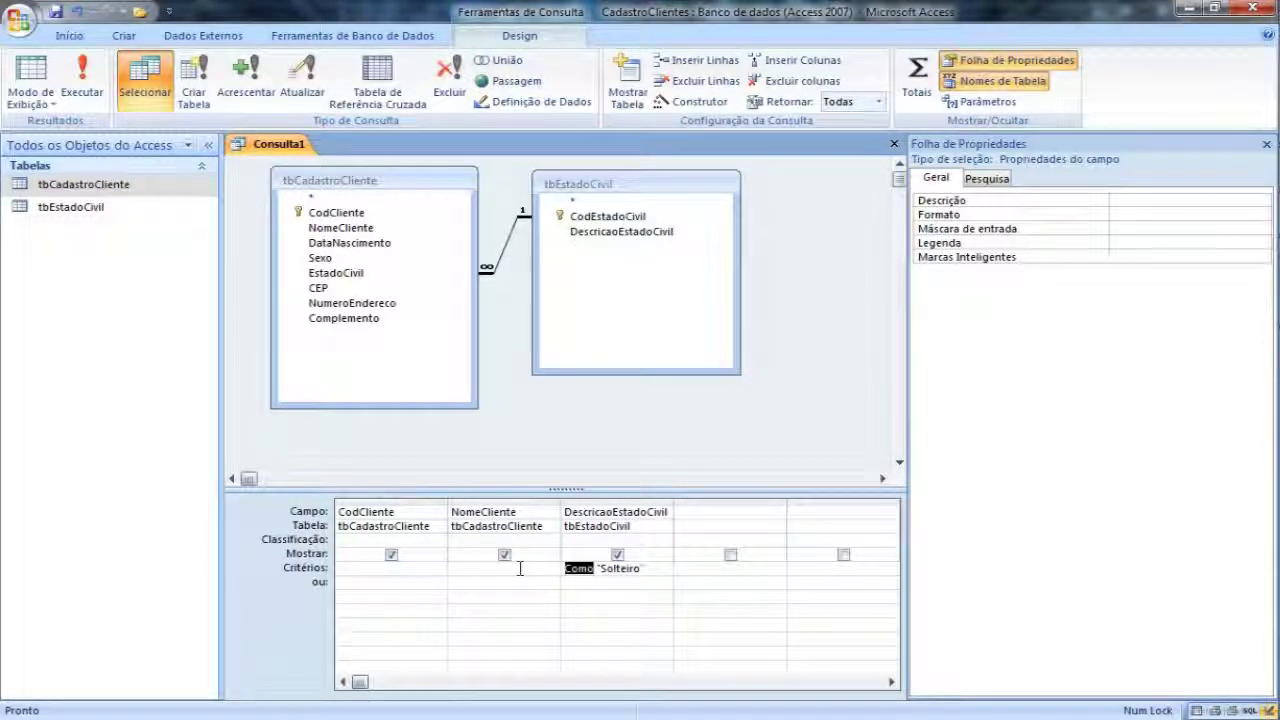
text(<>)
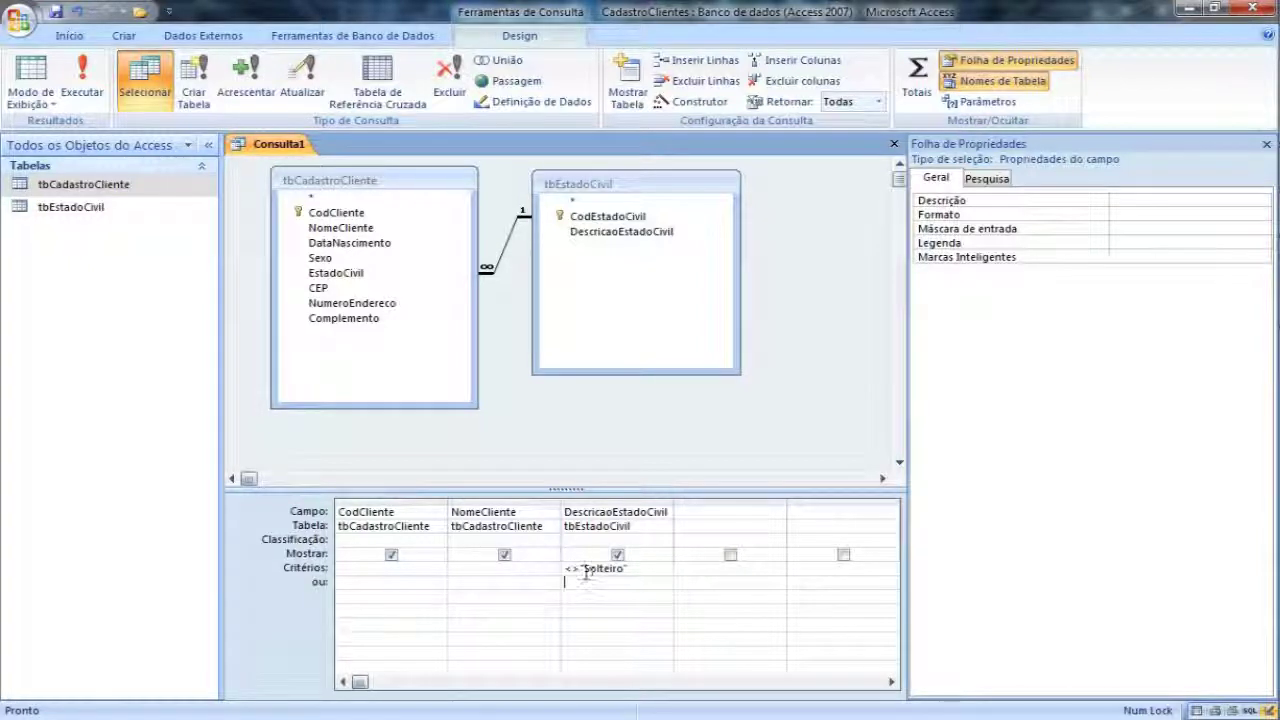
click(82, 78)
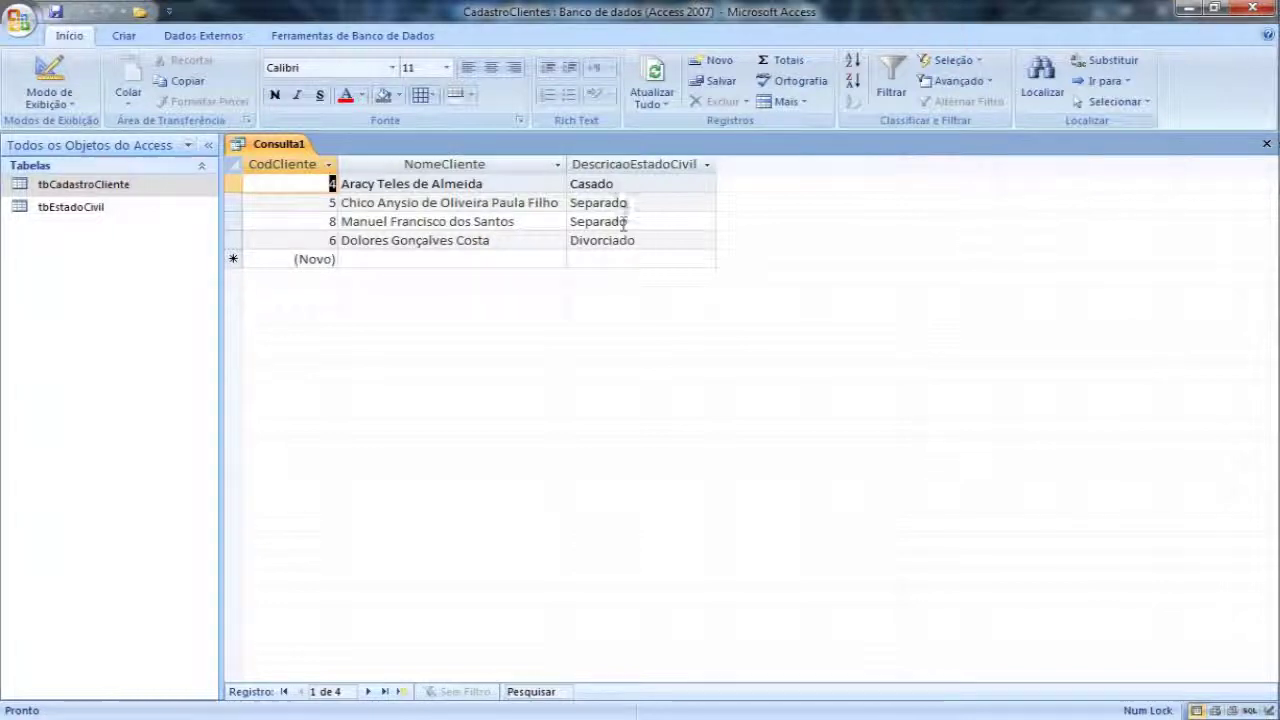
click(49, 78)
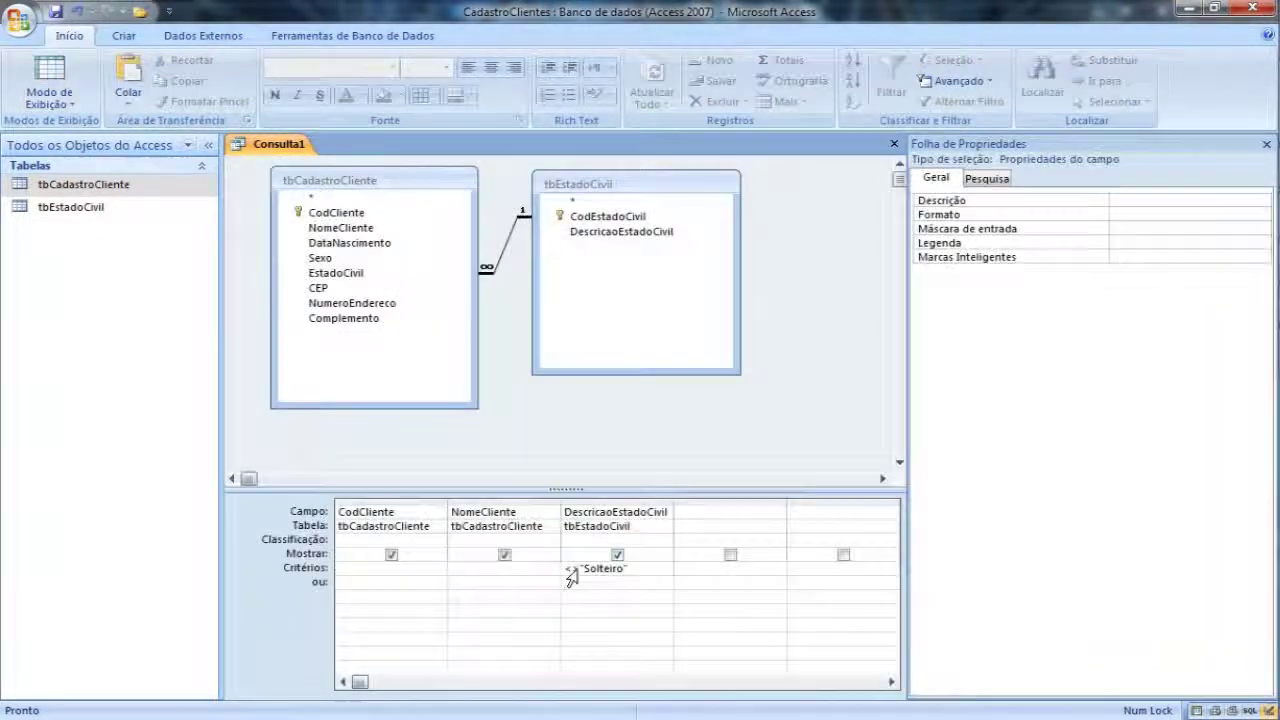
- Replace the <> operator in the DescricaoEstadoCivil criterion with Negado Como before "Solteiro" and run the query
key(BackSpace)
key(BackSpace)
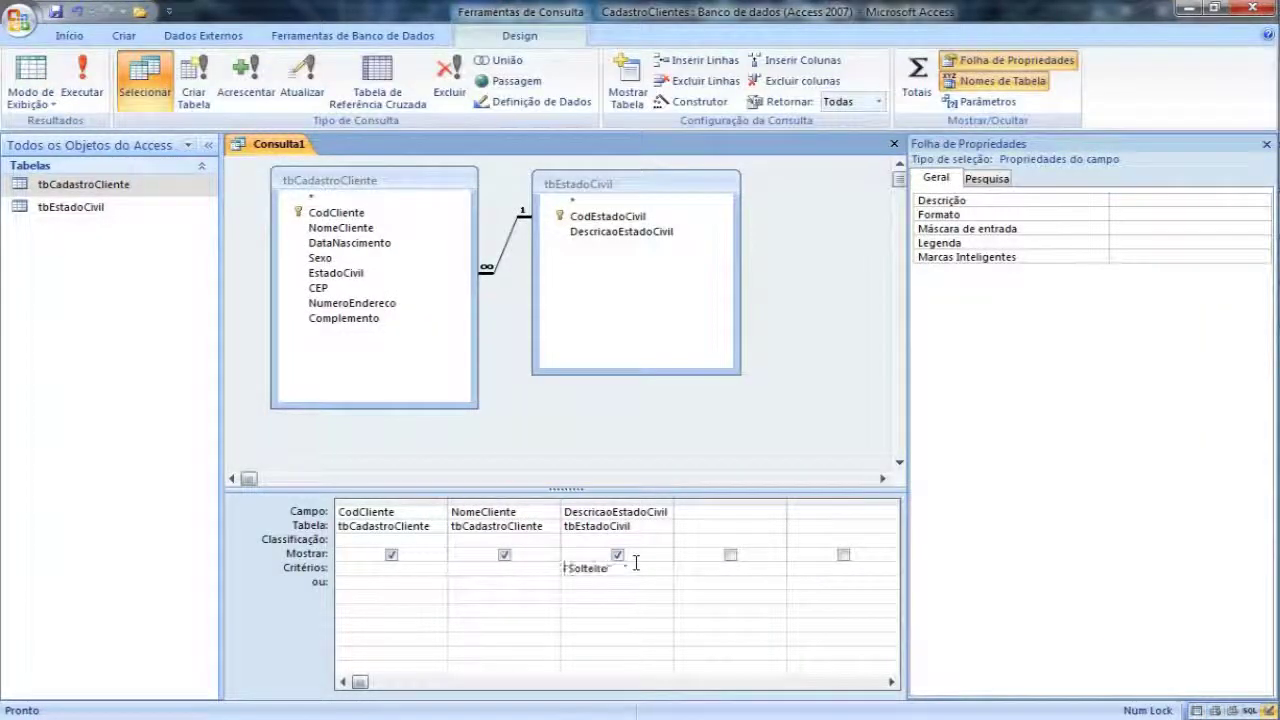
text(Negado como)
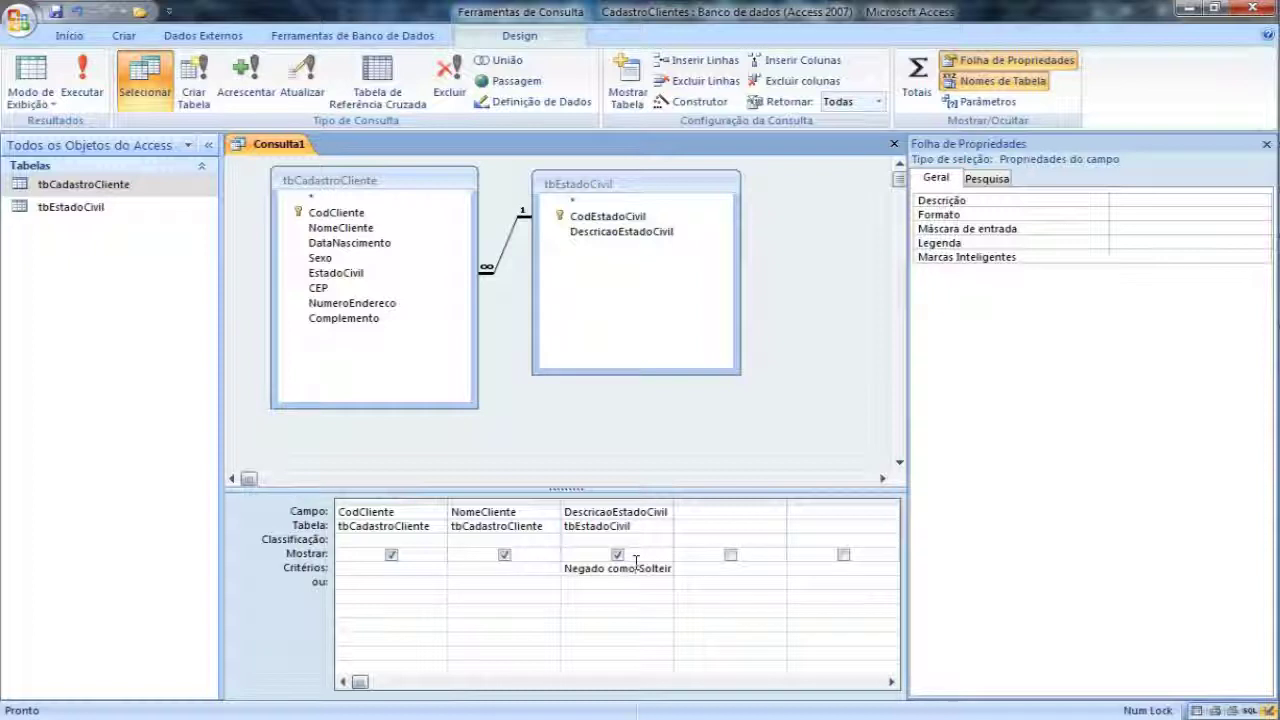
key(Down)
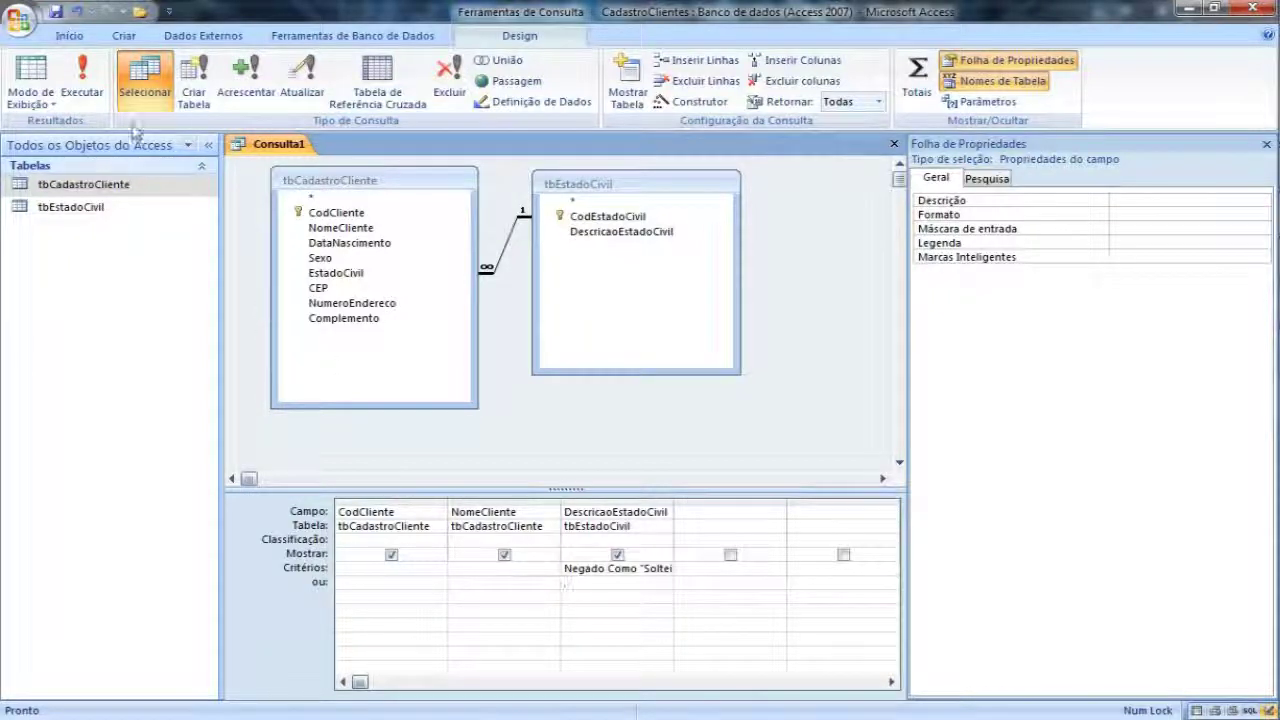
click(82, 80)
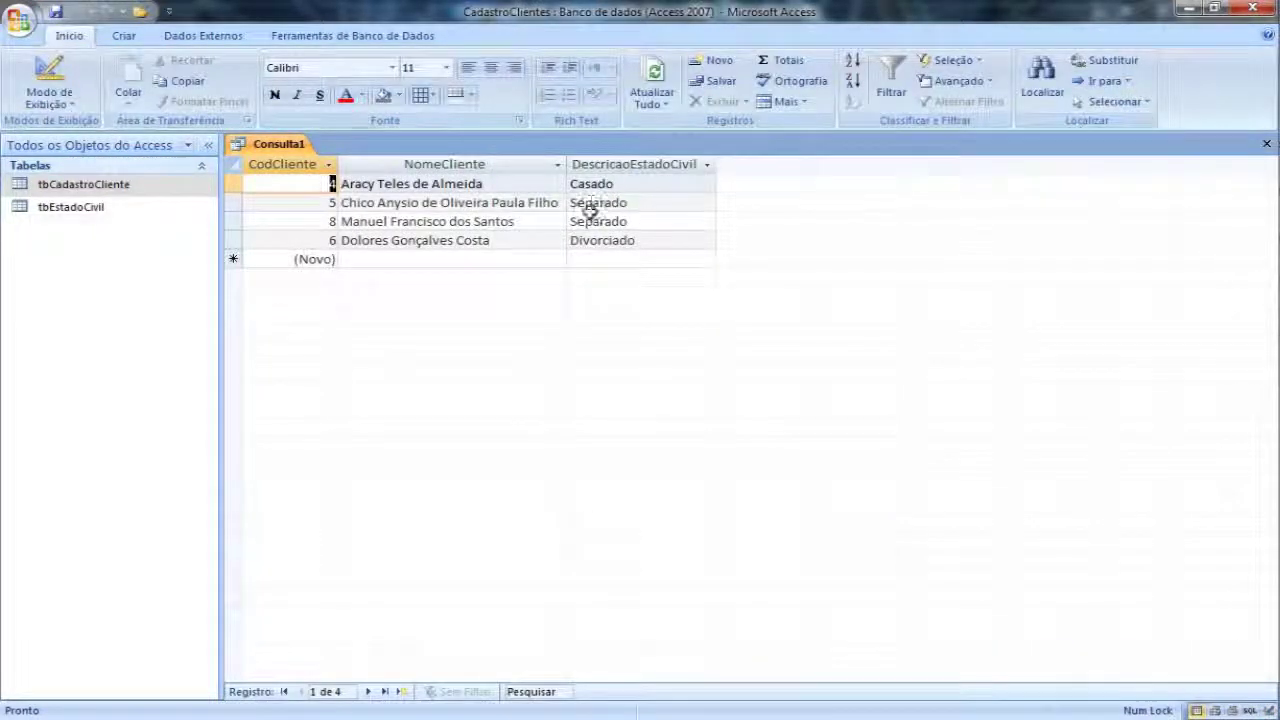
click(75, 82)
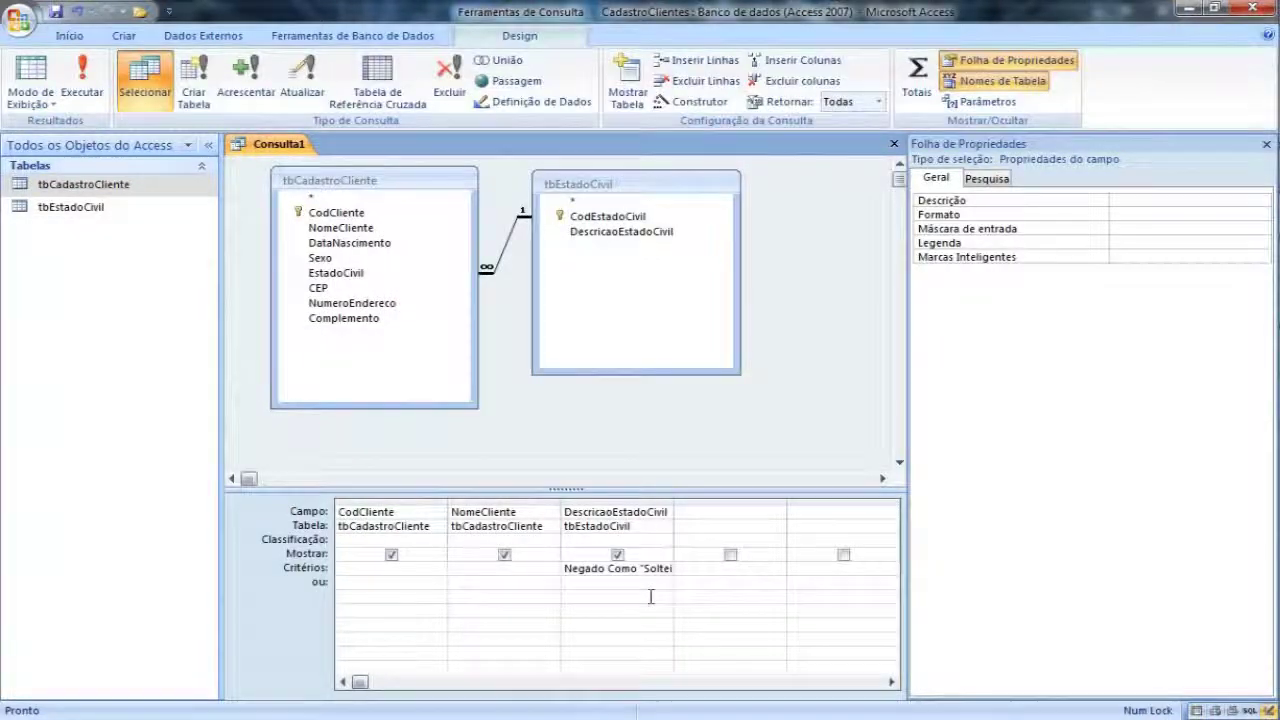
- Clear the DescricaoEstadoCivil criterion and browse the built-in functions in its Expression Builder, cancelling without inserting anything
key(F2)
key(Delete)
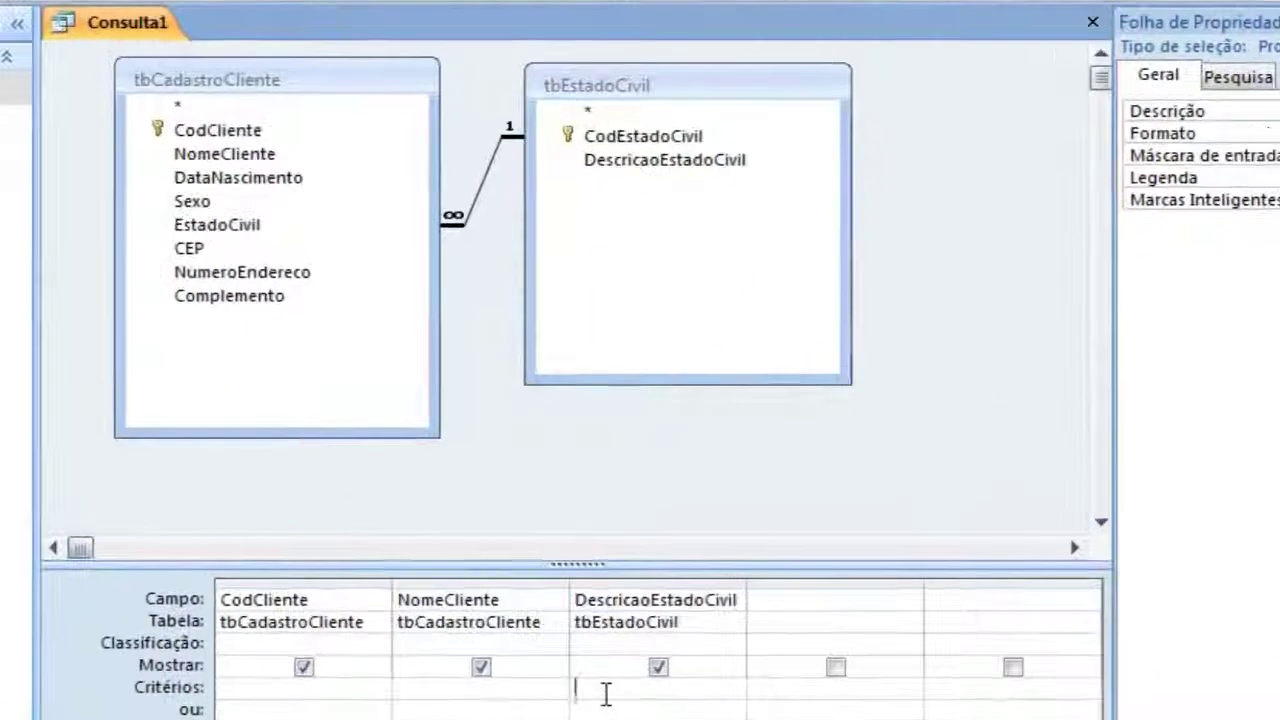
right_click(605, 693)
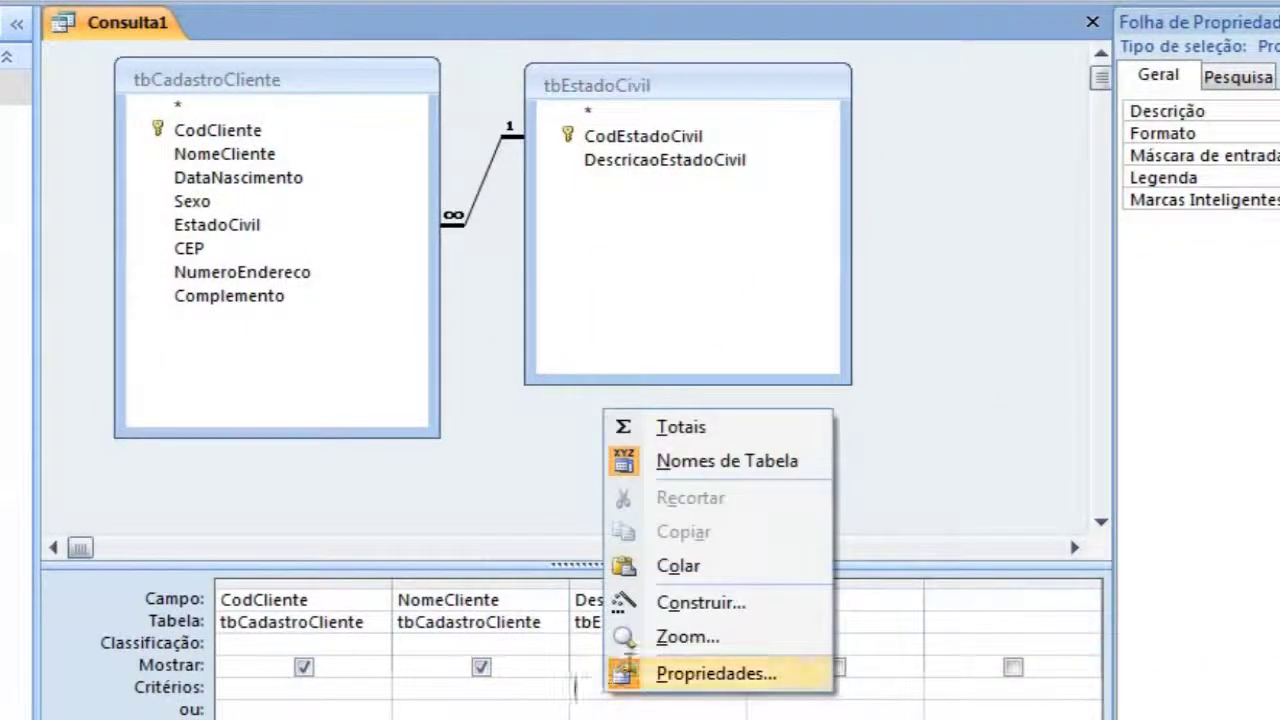
click(700, 604)
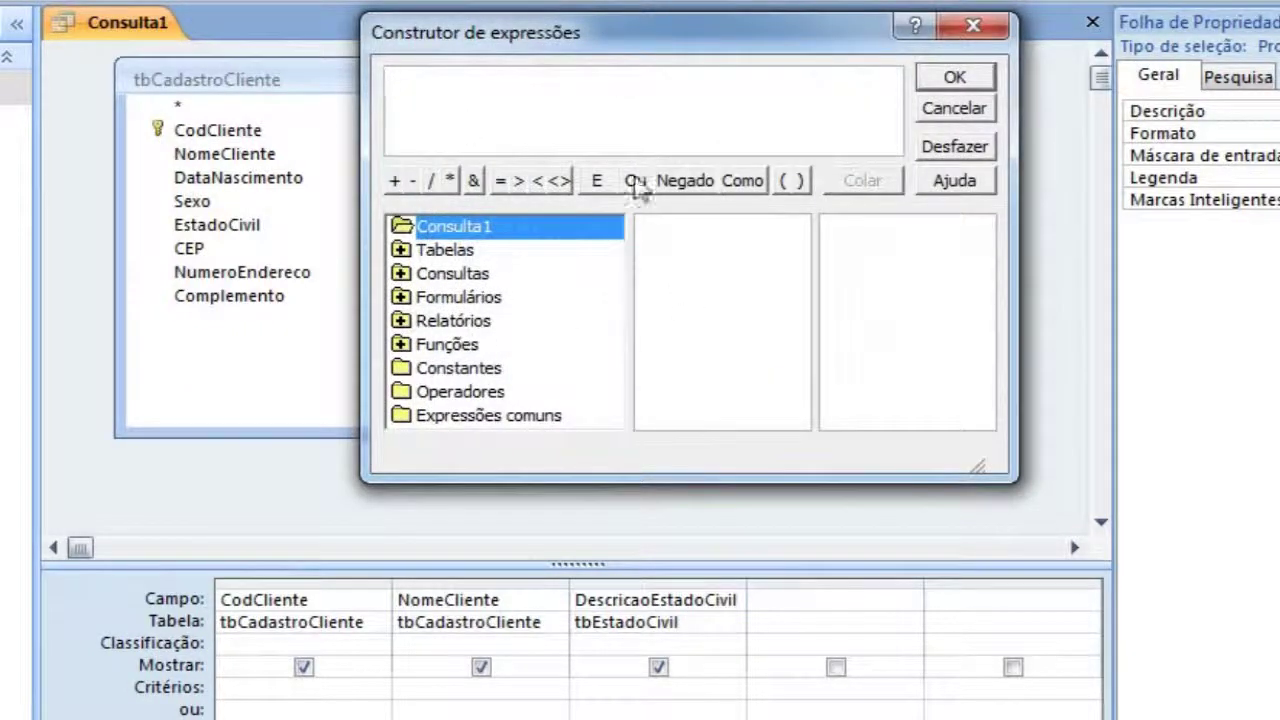
click(414, 344)
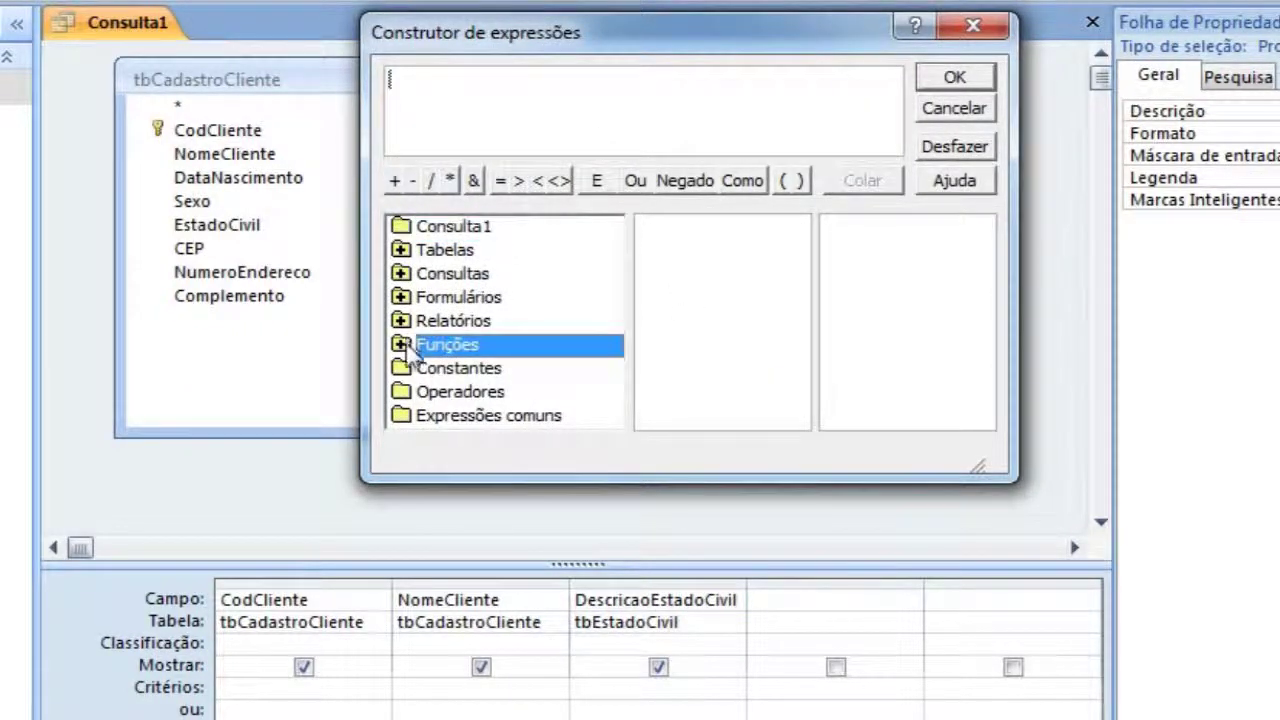
double_click(414, 344)
drag(605, 325, 606, 355)
click(500, 344)
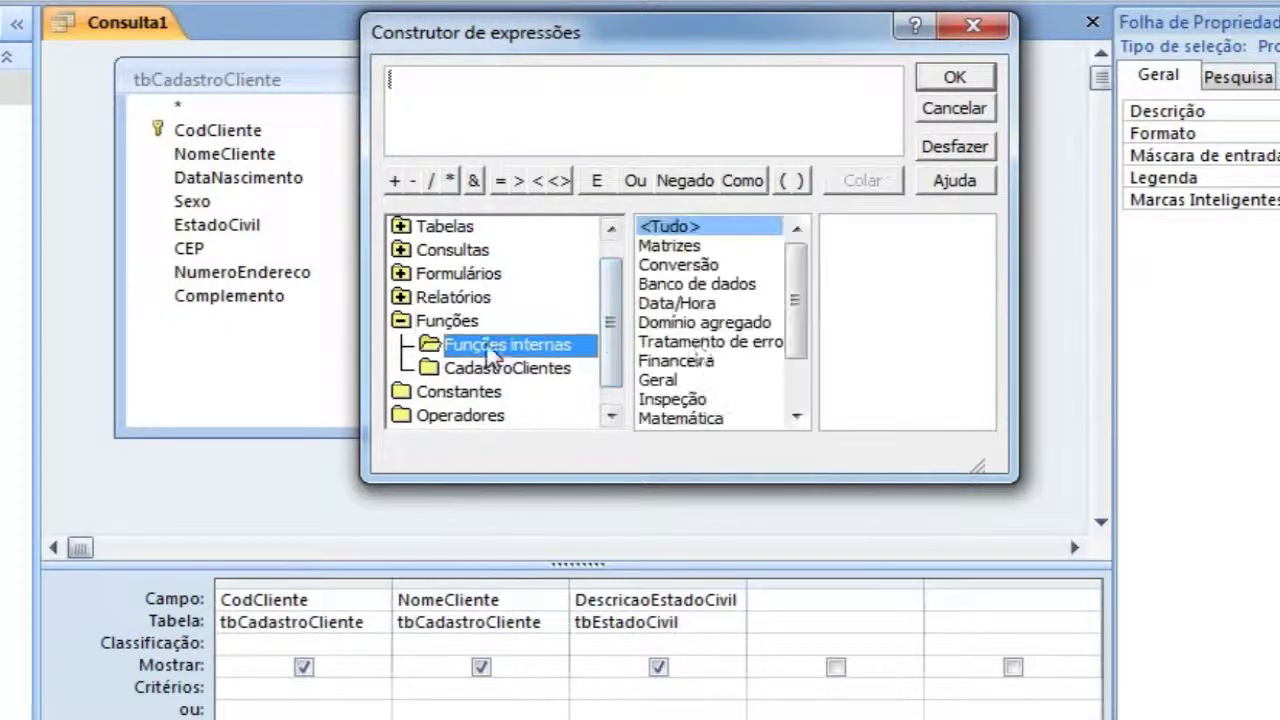
drag(797, 293, 798, 337)
drag(981, 255, 968, 112)
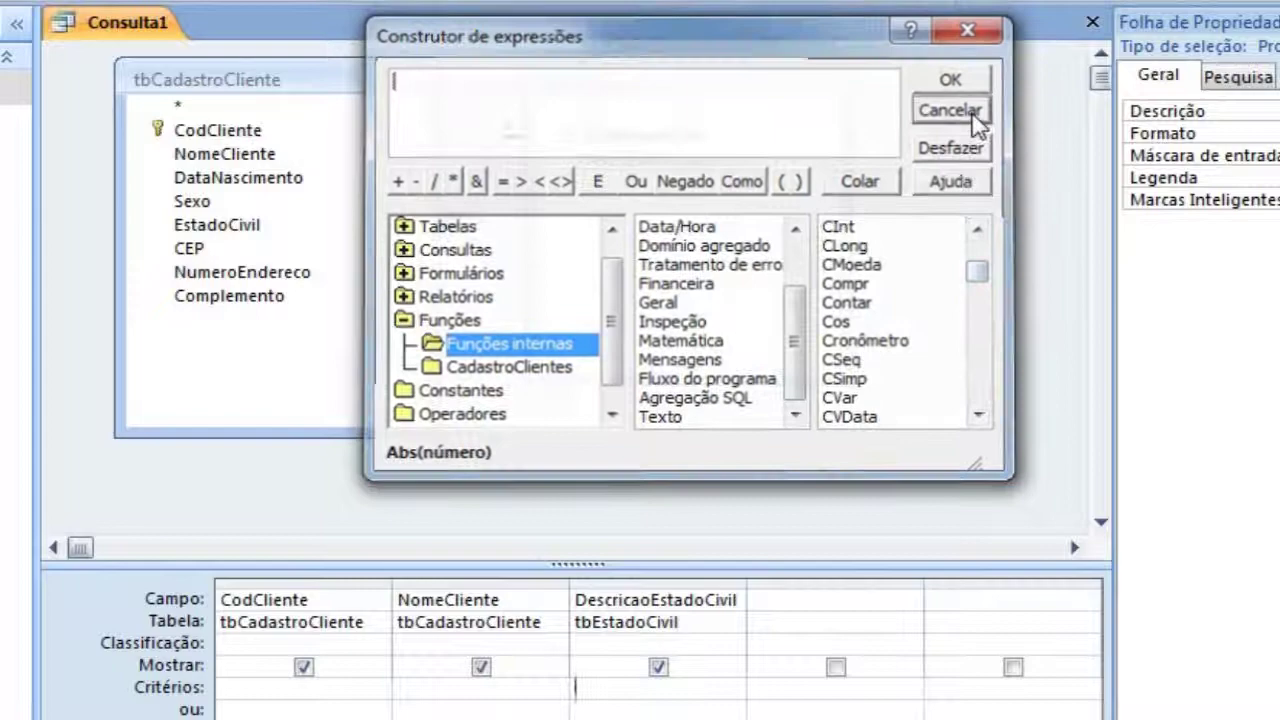
- Close the Expression Builder, set the CodCliente criterion to >6, and run the query
click(954, 108)
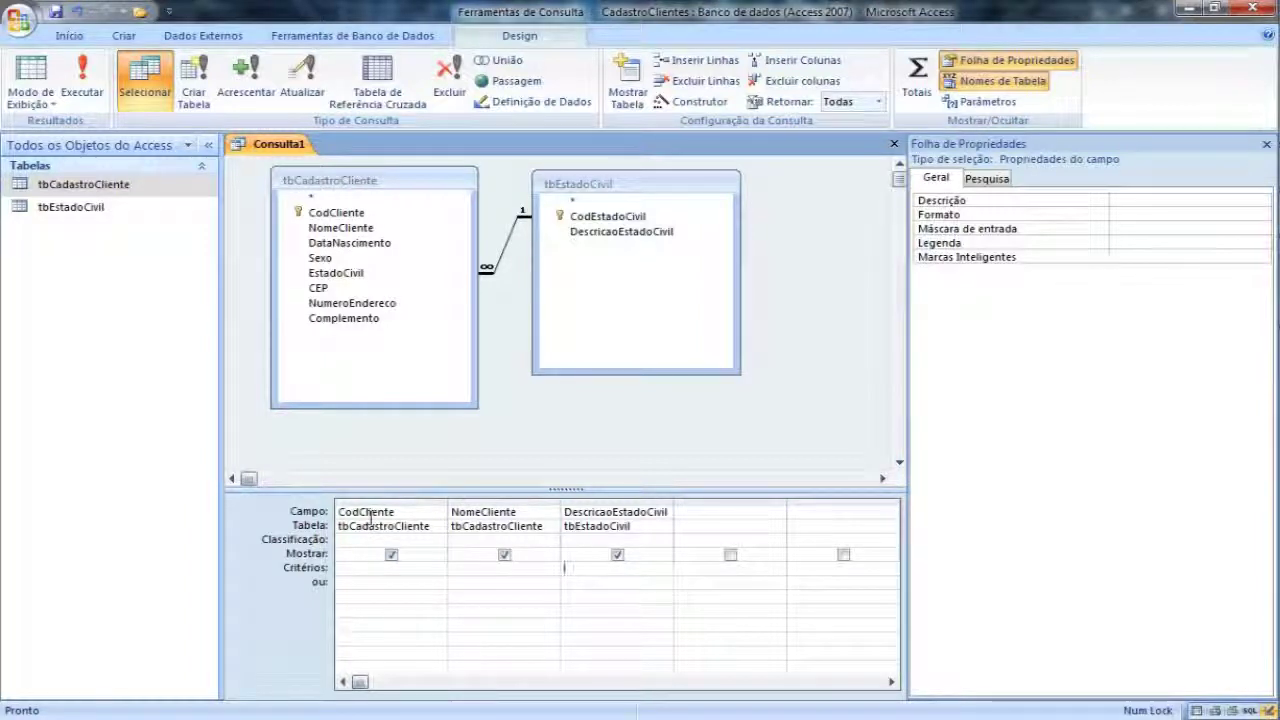
click(358, 569)
text(1)
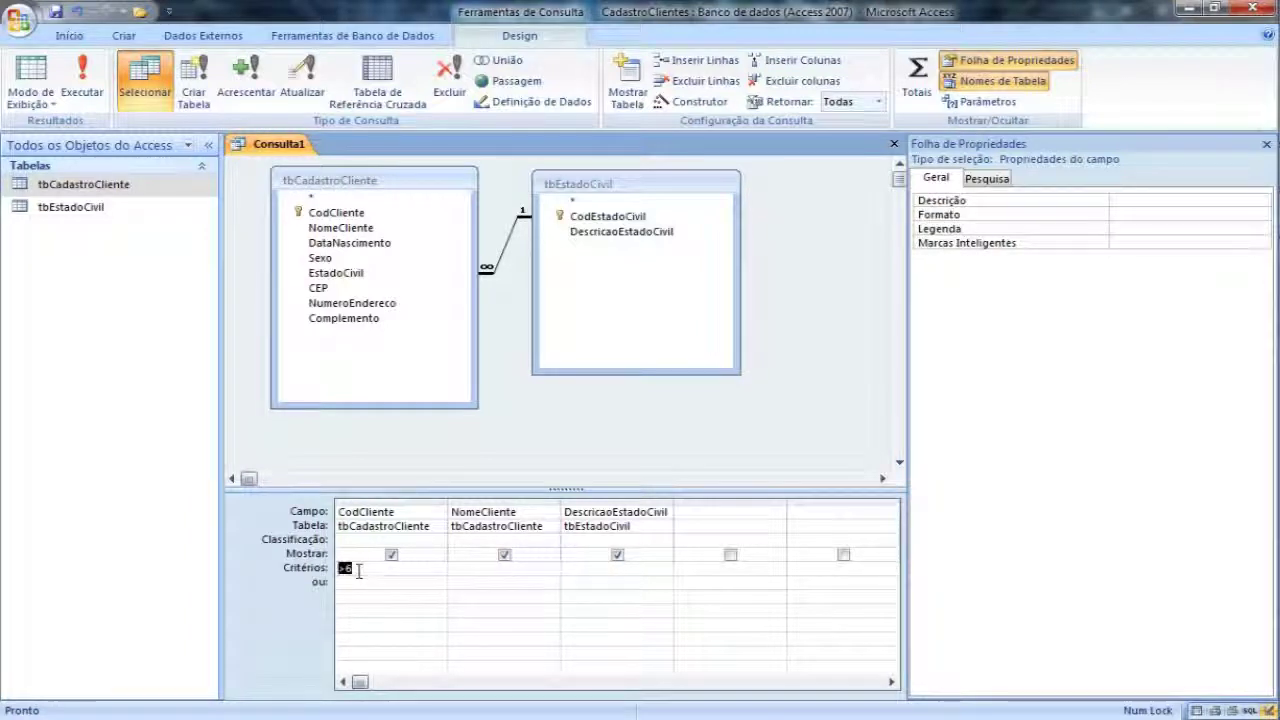
click(83, 68)
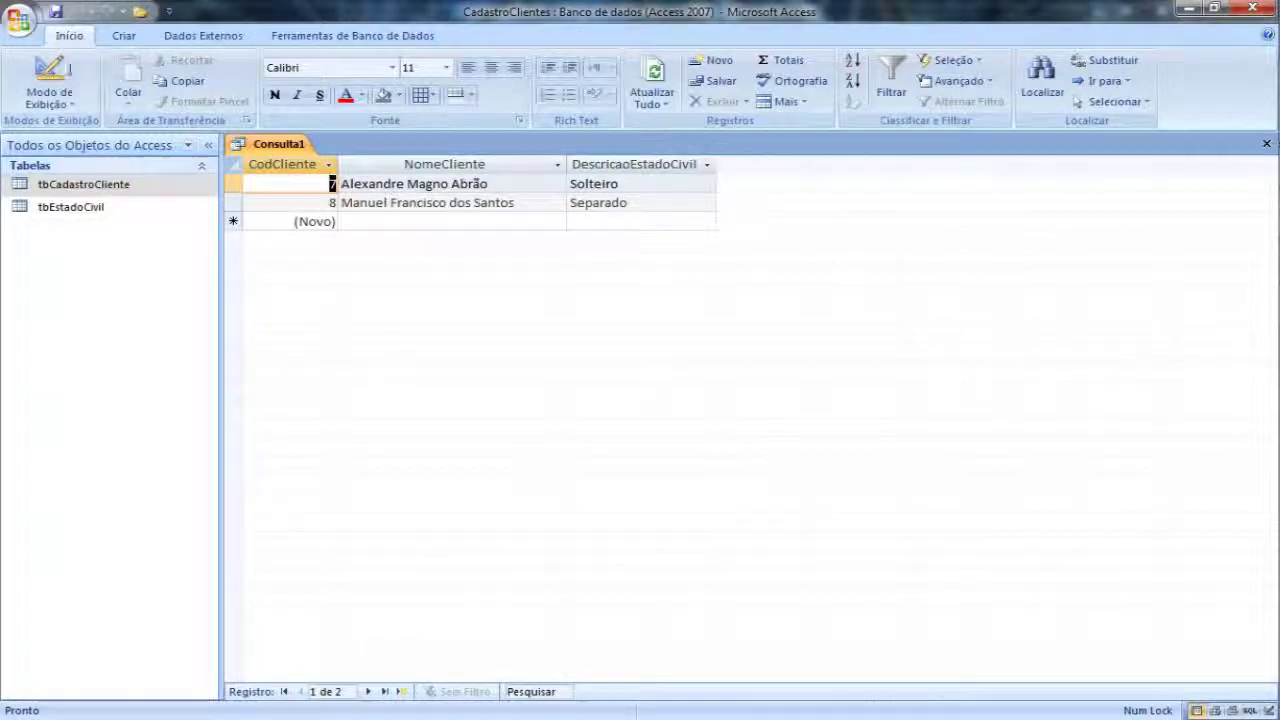
- Change the CodCliente criterion to >=6 in Design view and run the query
click(48, 72)
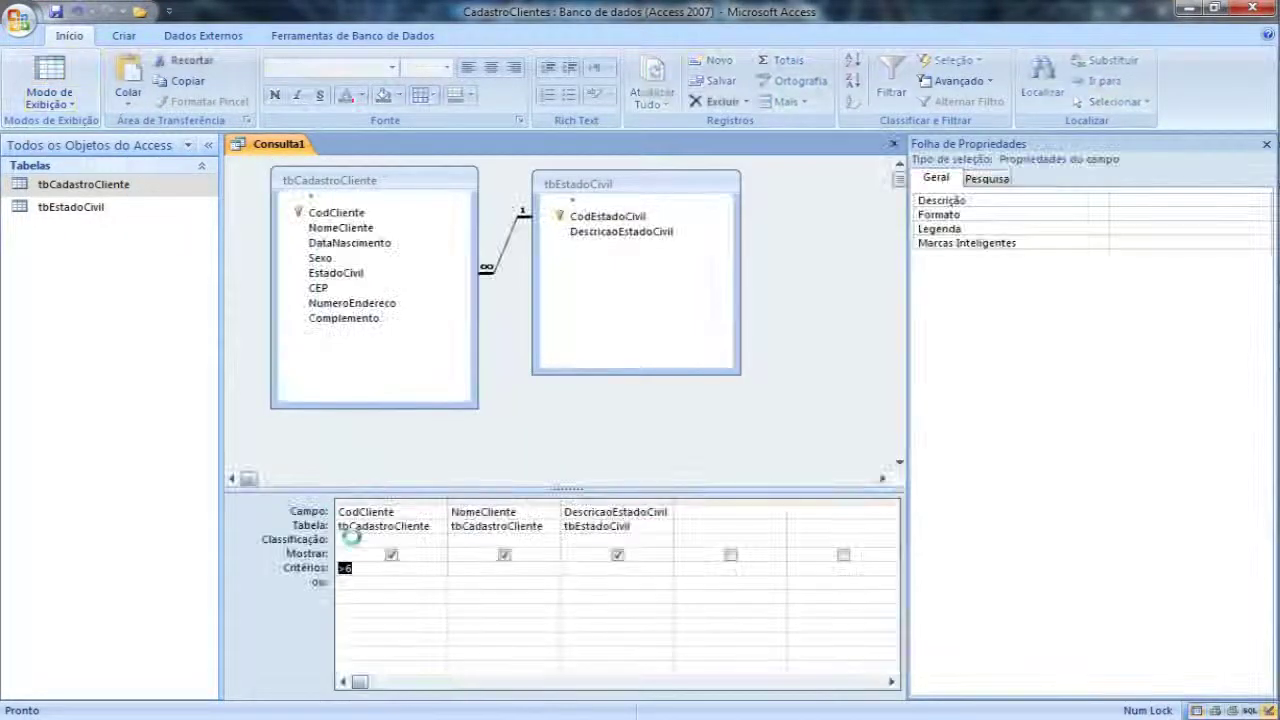
text(6)
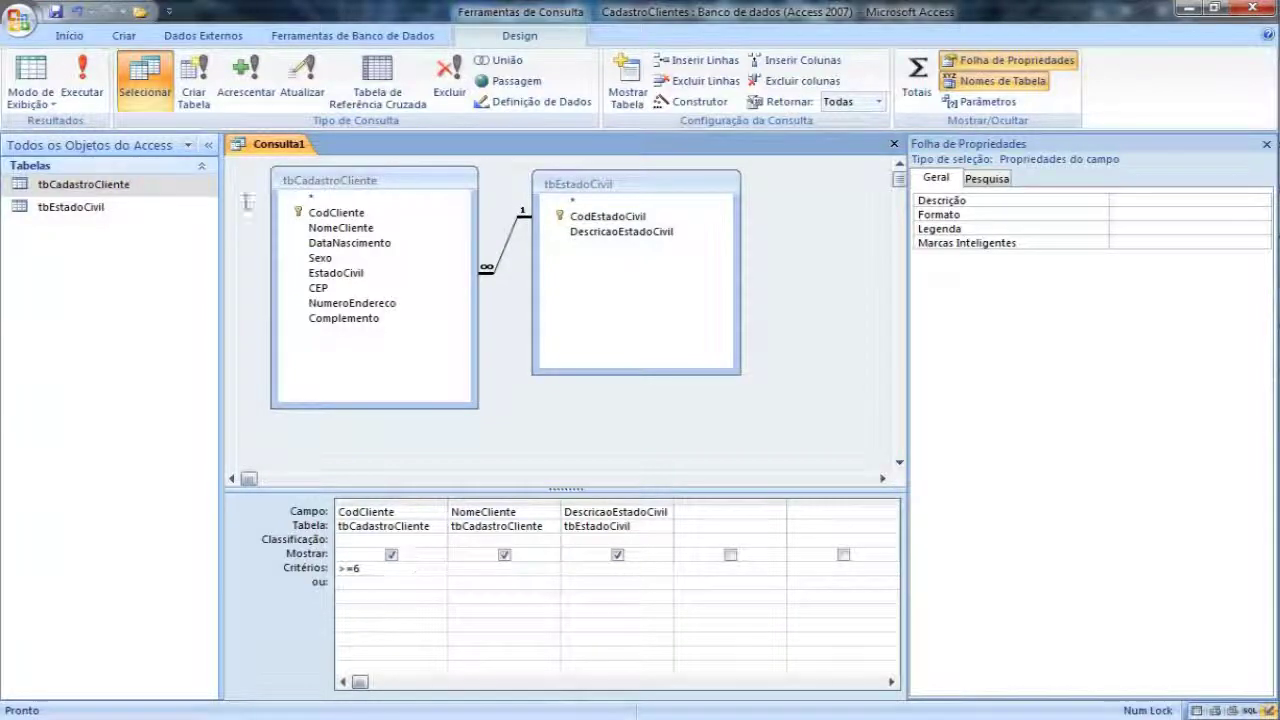
click(83, 82)
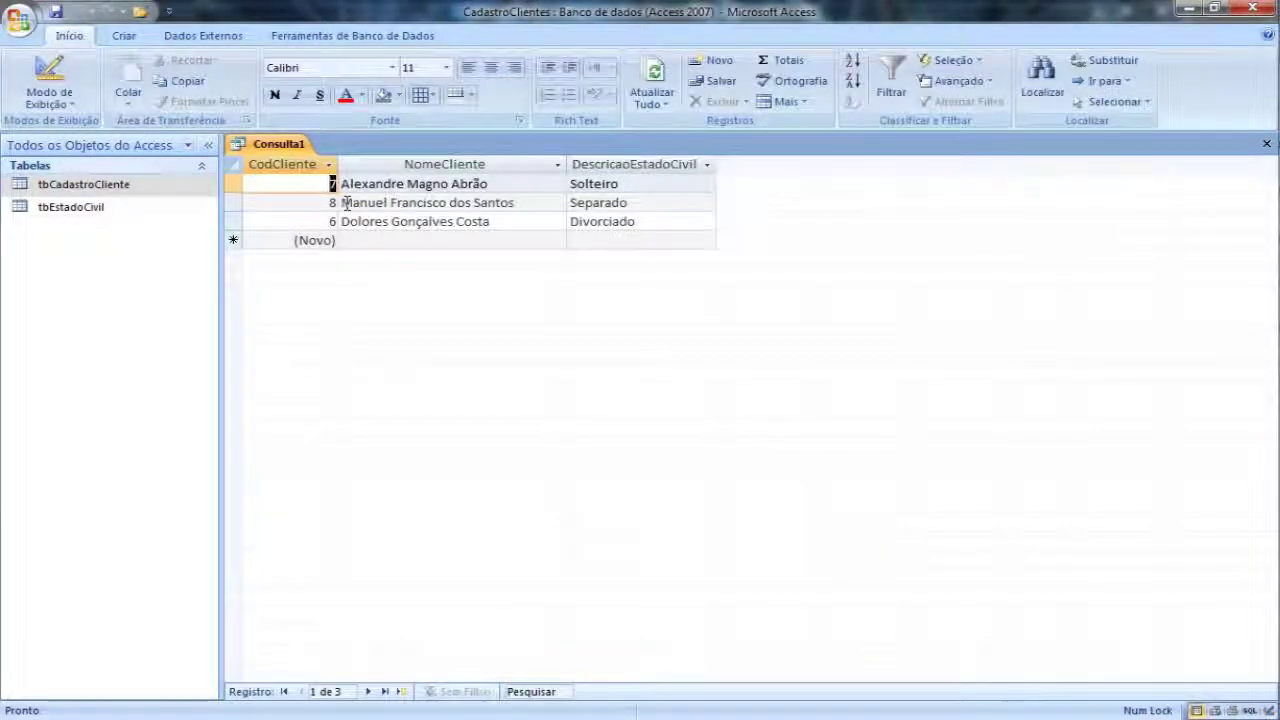
- Replace the CodCliente criterion with <6 and run the query to list the clients with lower codes
click(49, 75)
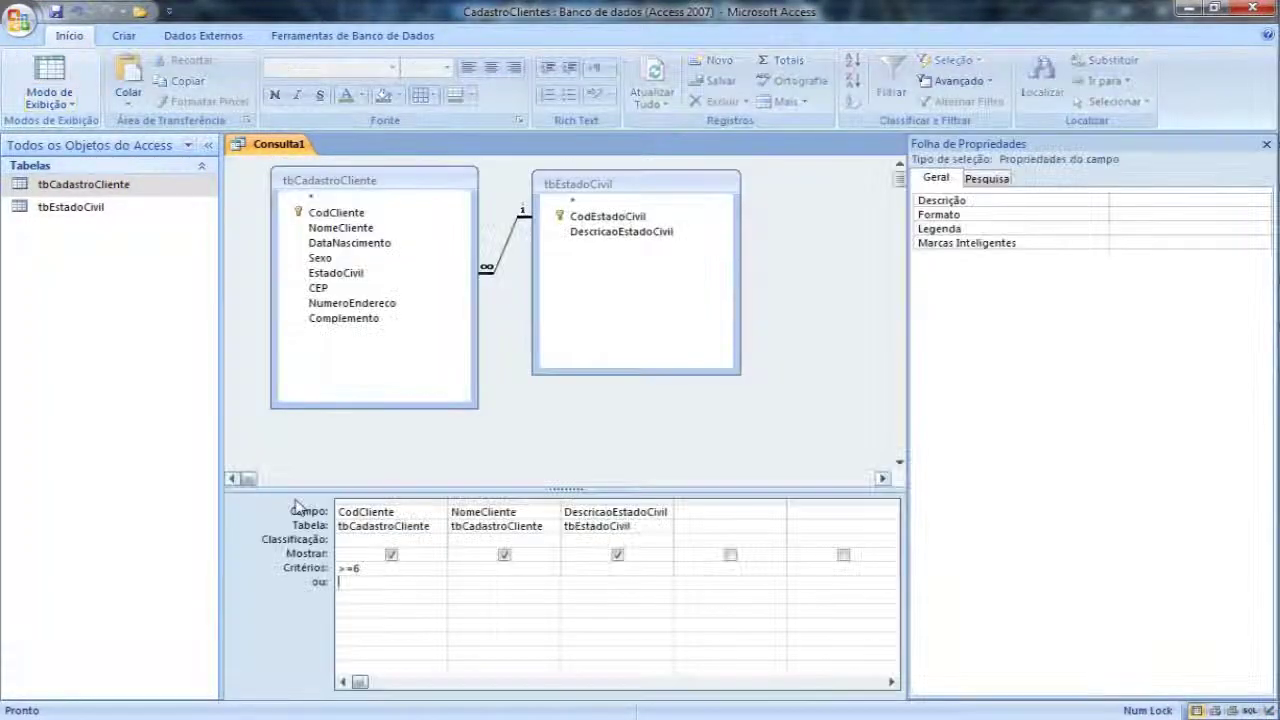
key(Up)
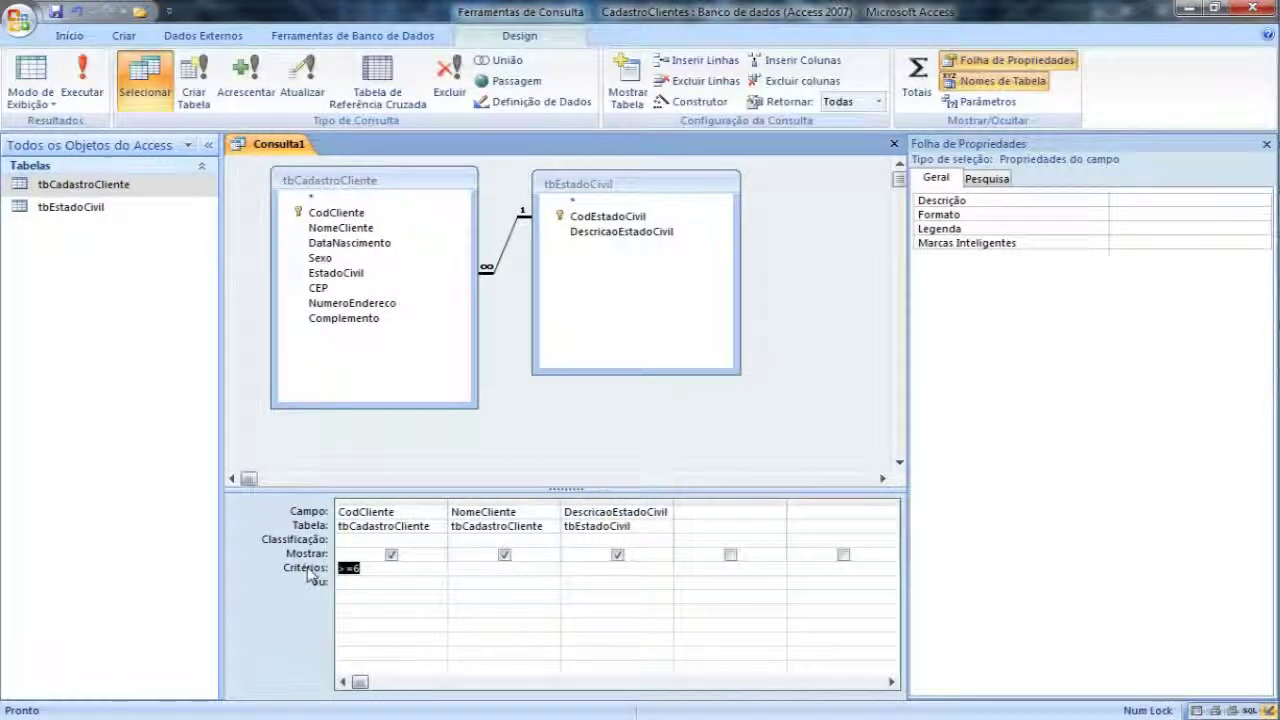
text(<6)
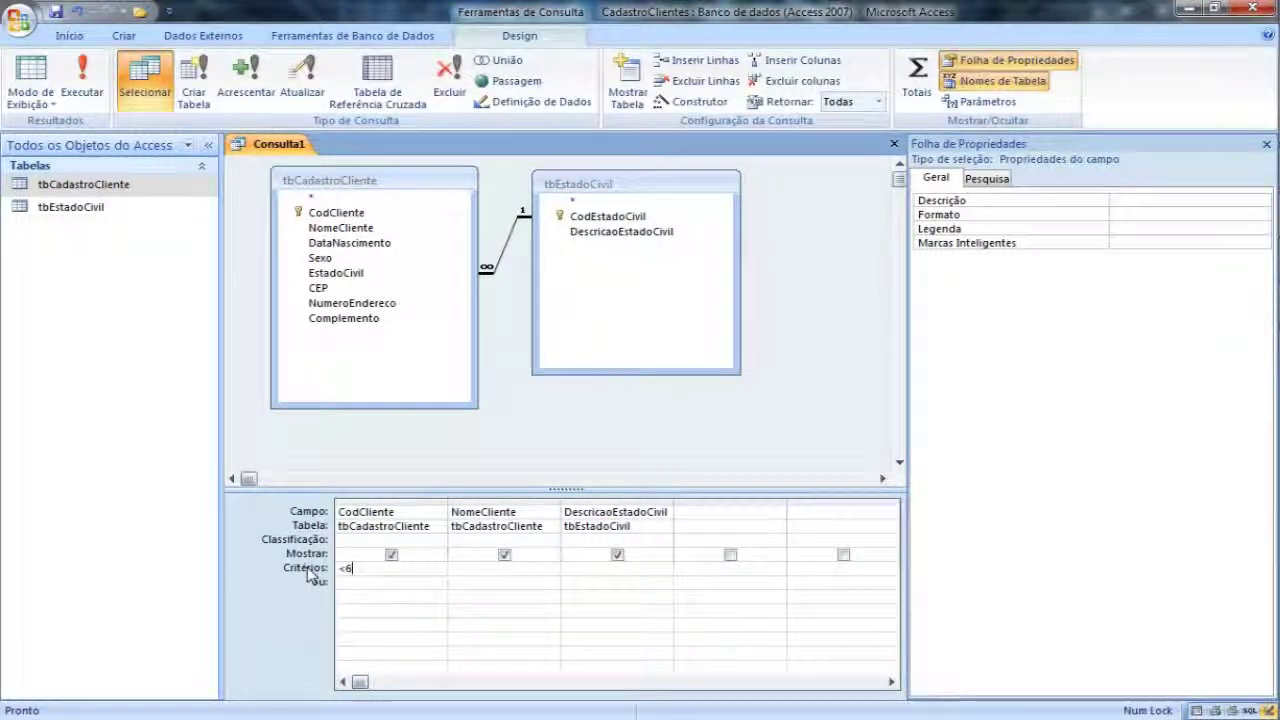
click(82, 80)
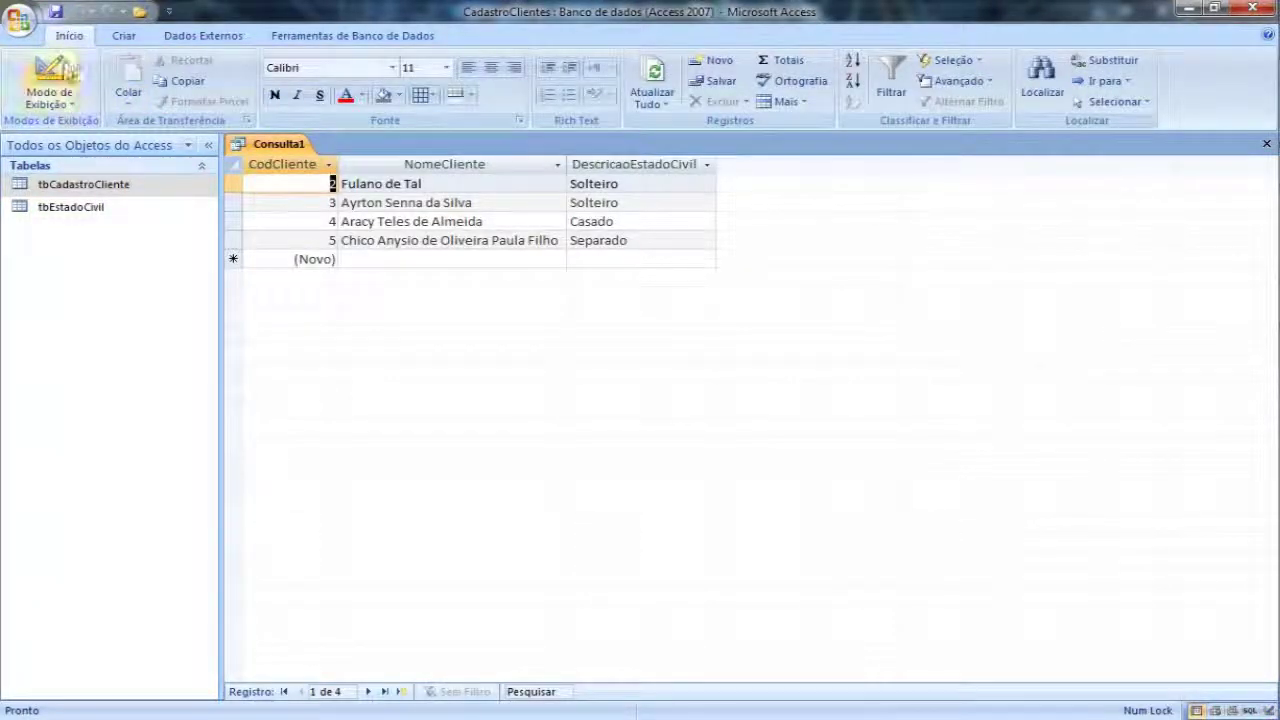
- Clear the CodCliente criterion, view its available sort options without choosing one, and run the unsorted query
click(62, 72)
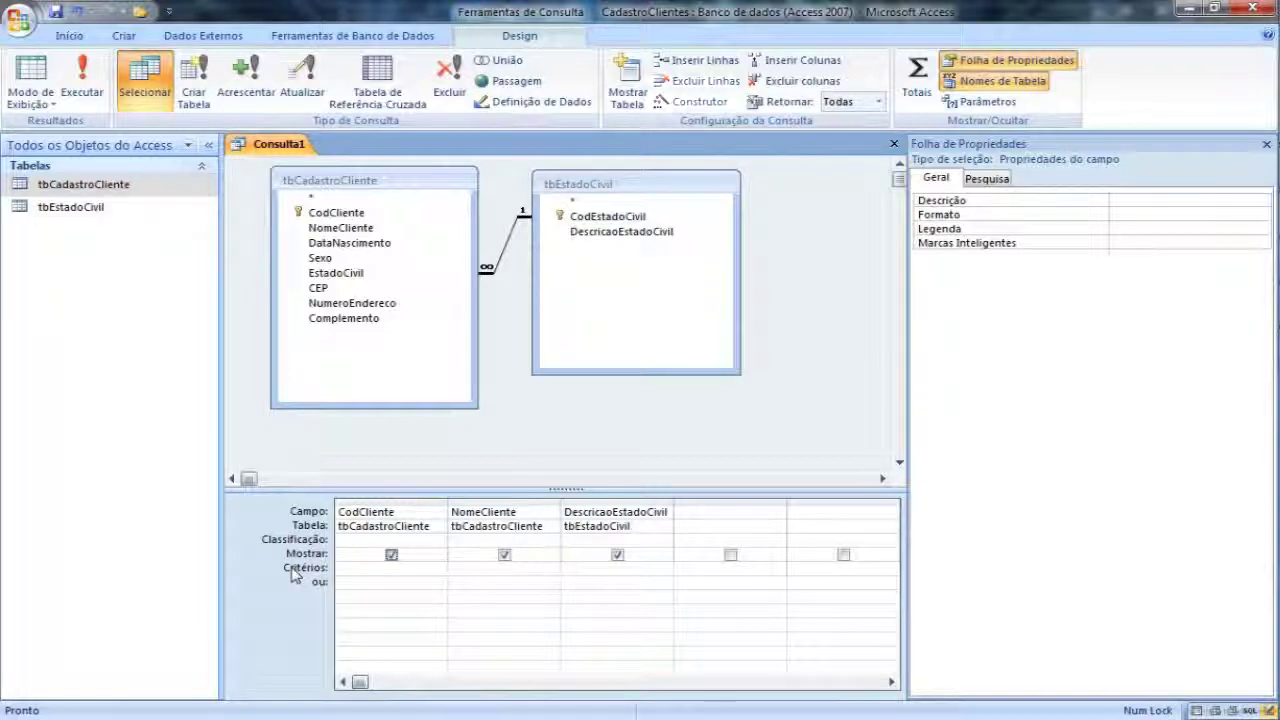
click(437, 541)
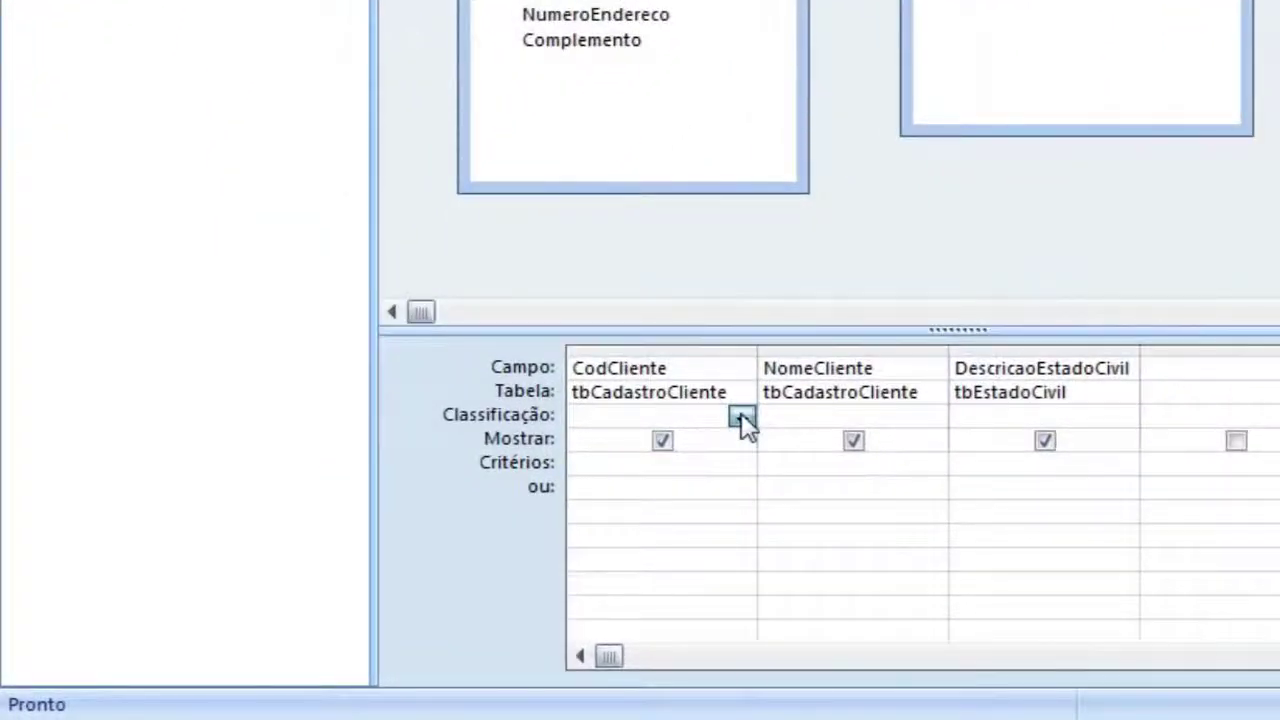
click(521, 508)
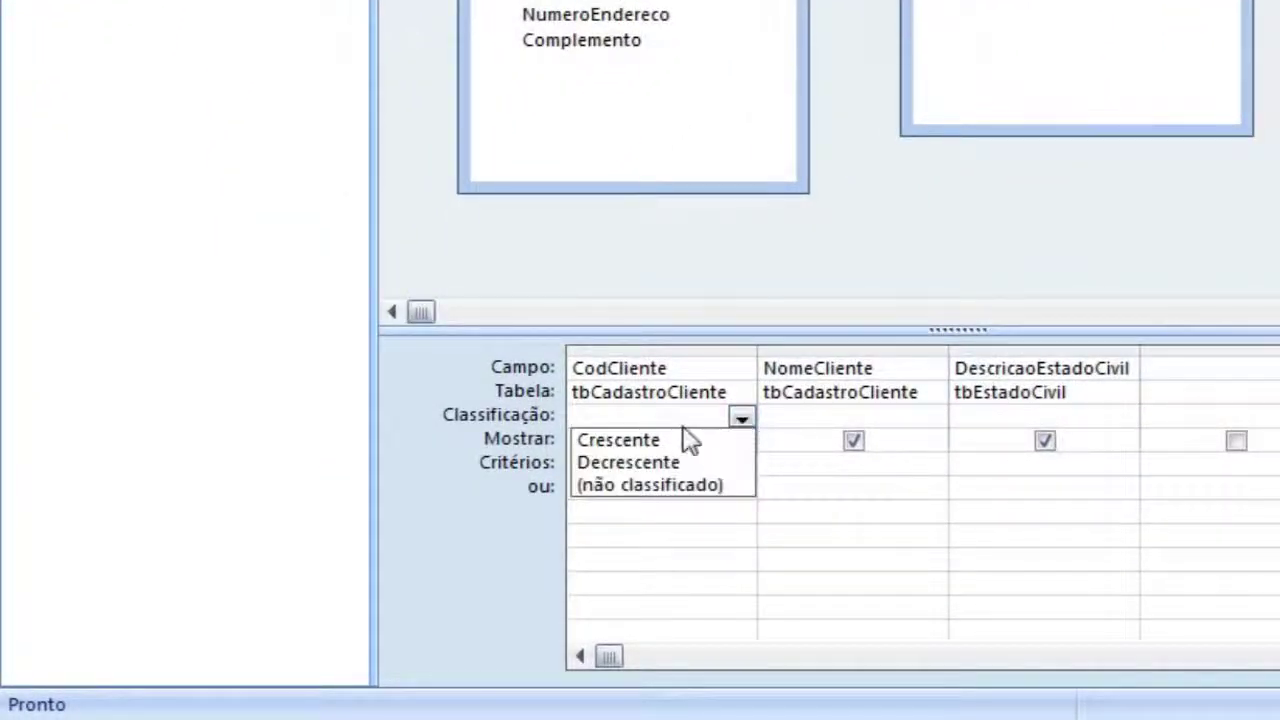
click(806, 480)
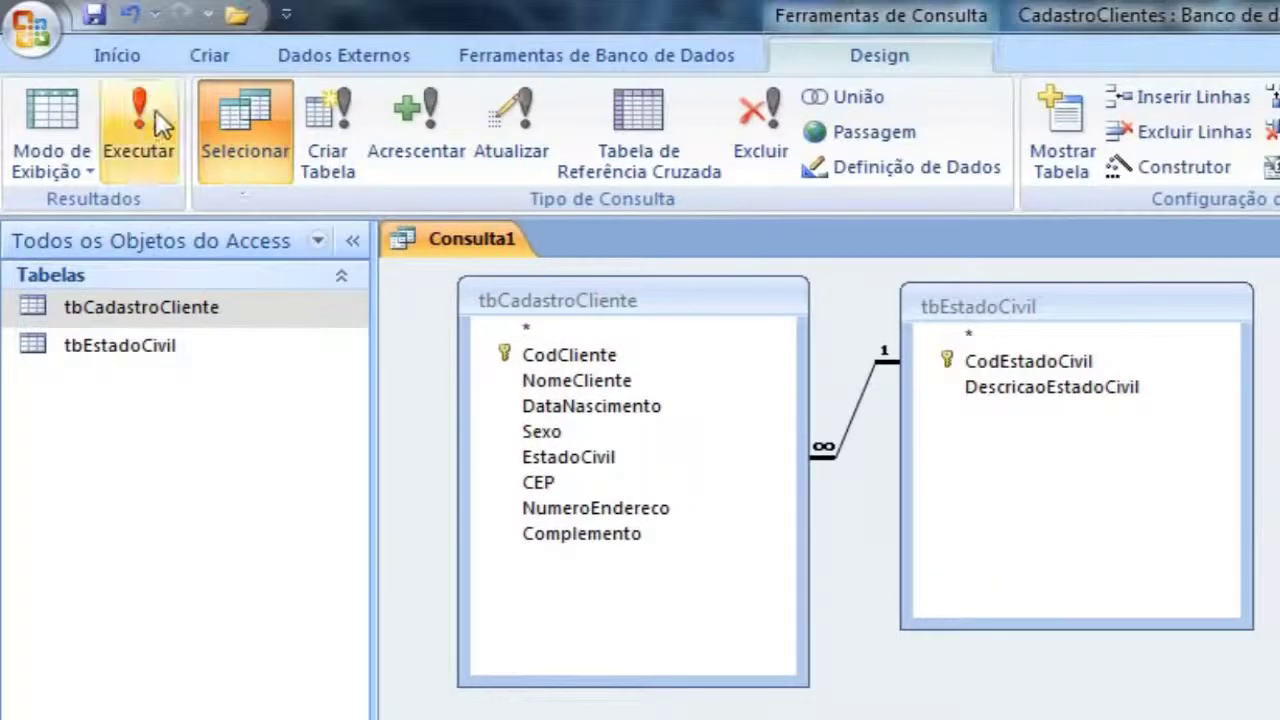
click(145, 110)
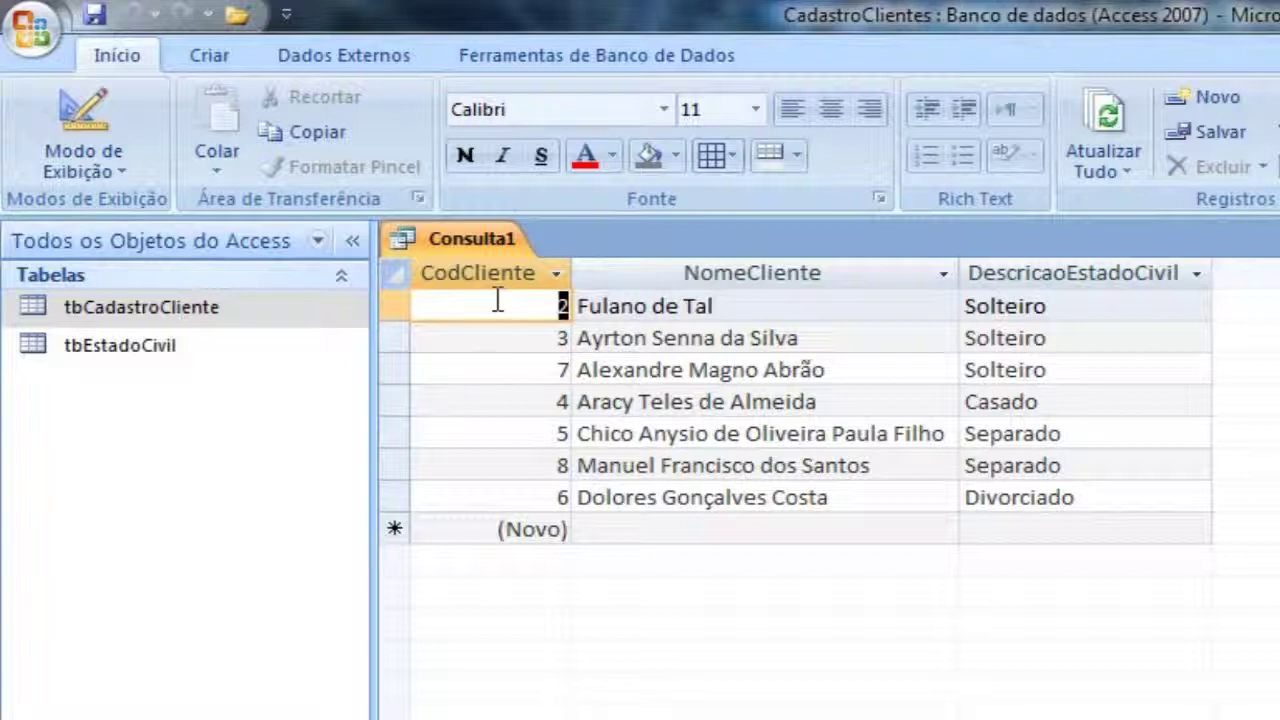
- Return to Design view, set the CodCliente sort order to Crescente, and run the query
click(398, 465)
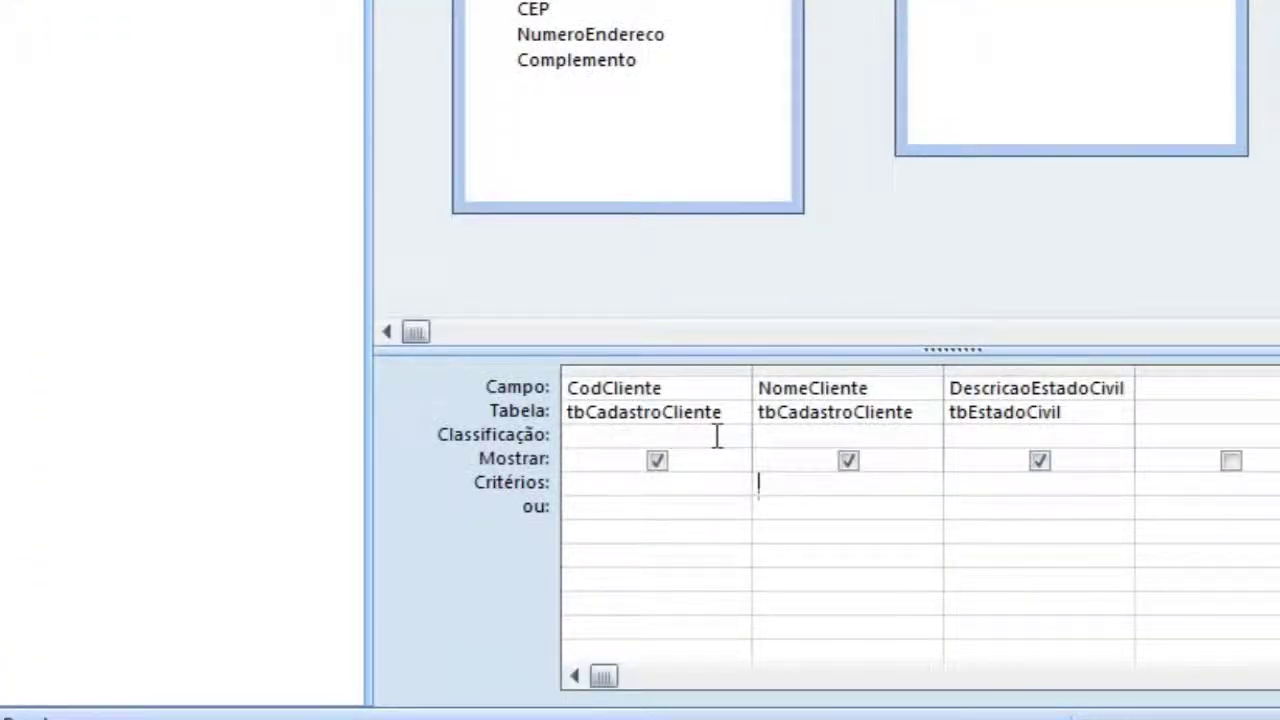
click(716, 436)
click(736, 435)
click(720, 456)
click(683, 532)
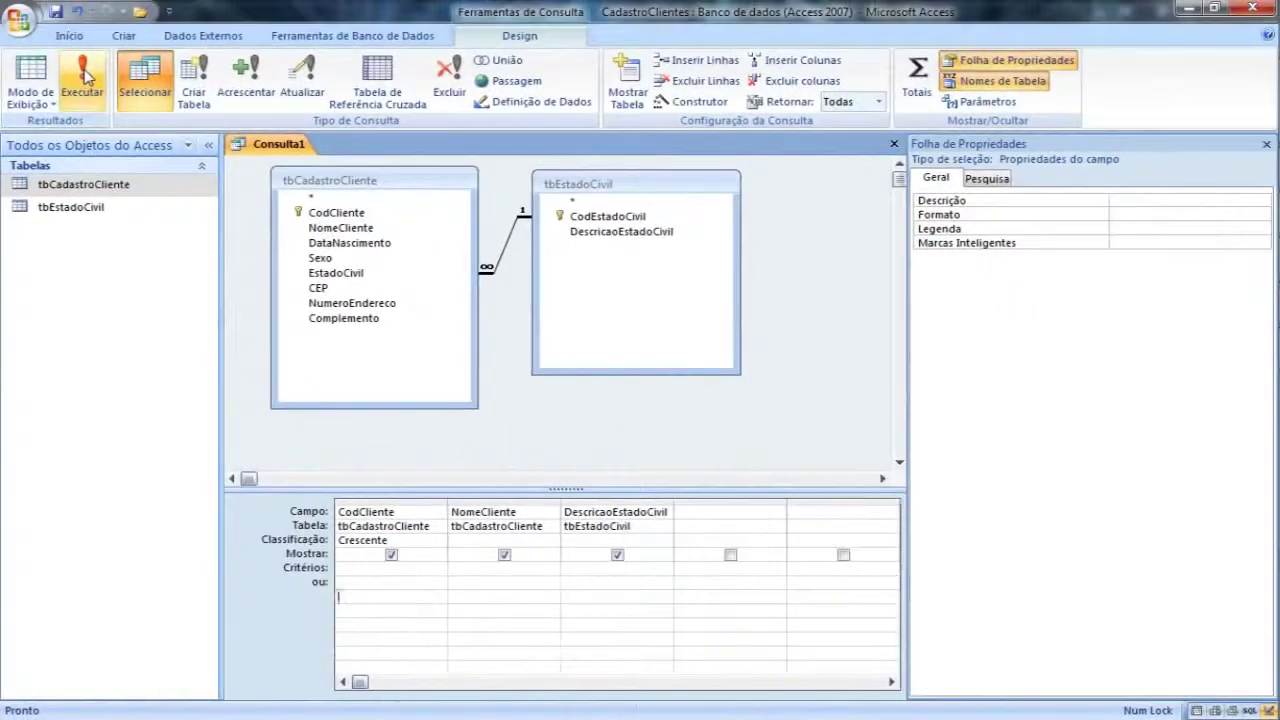
click(86, 60)
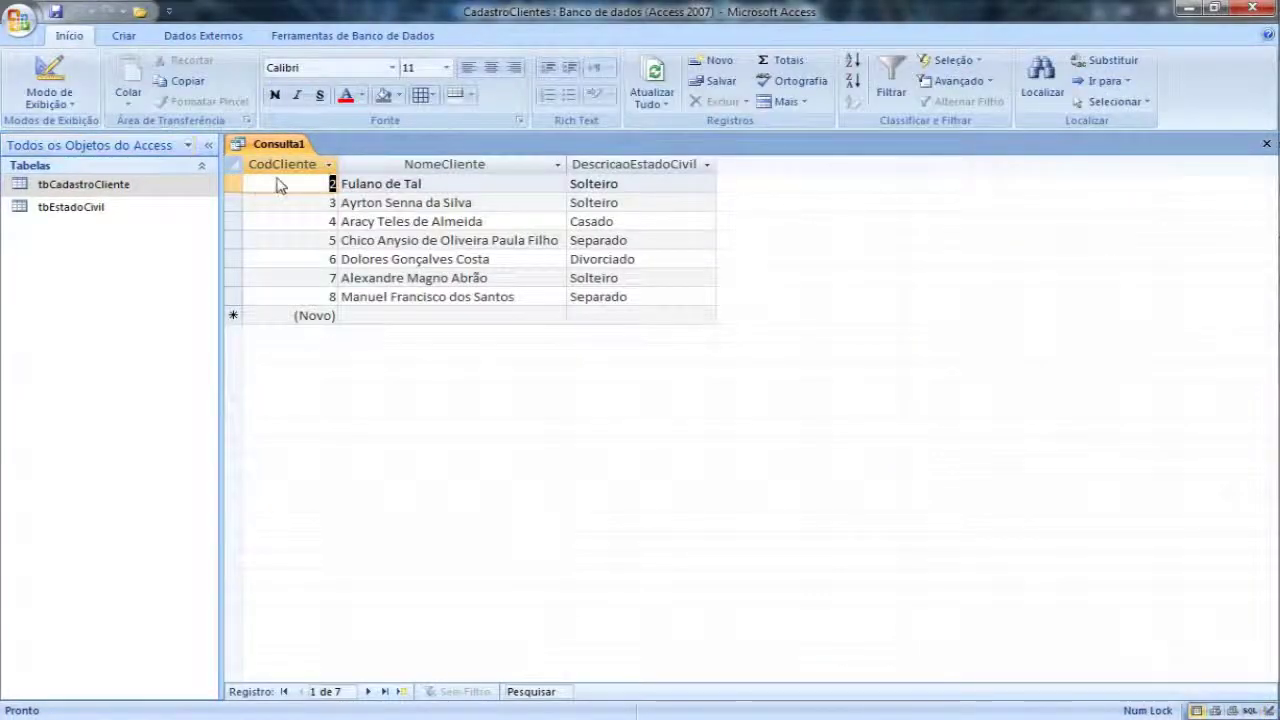
- Run the query with the CodCliente sort order set to Decrescente, and clear that sort back in Design view
click(60, 78)
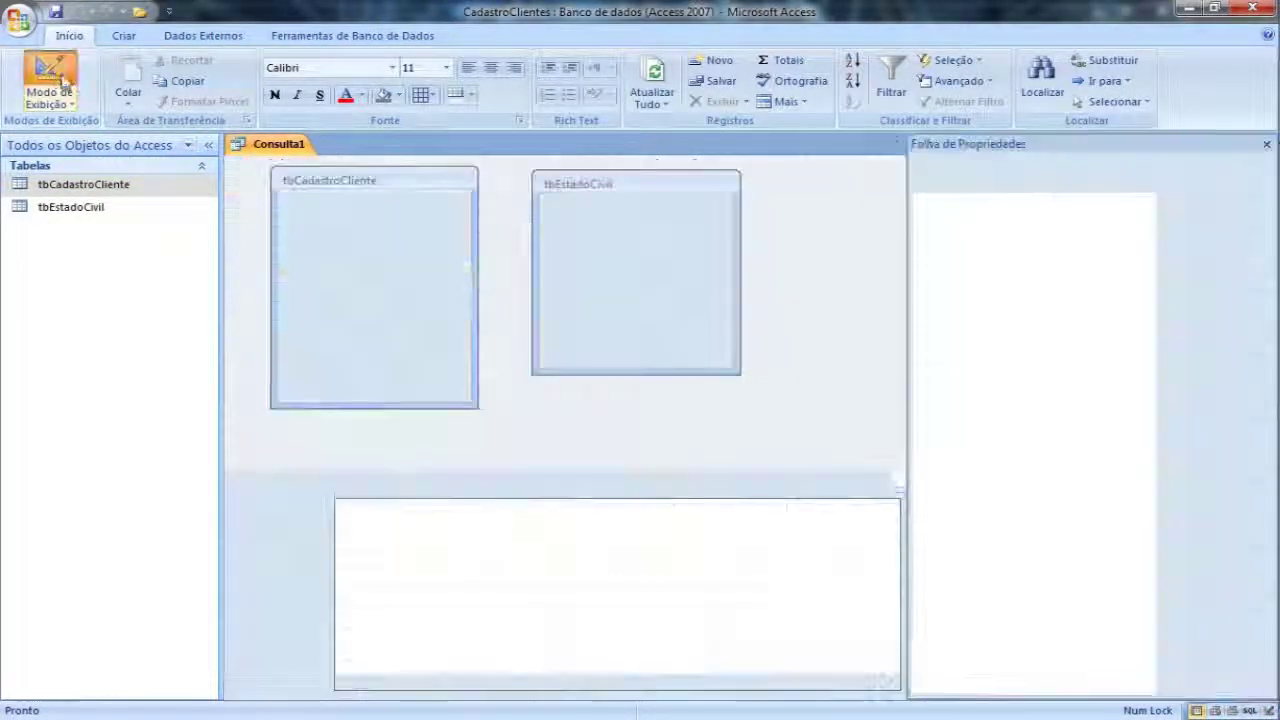
click(437, 540)
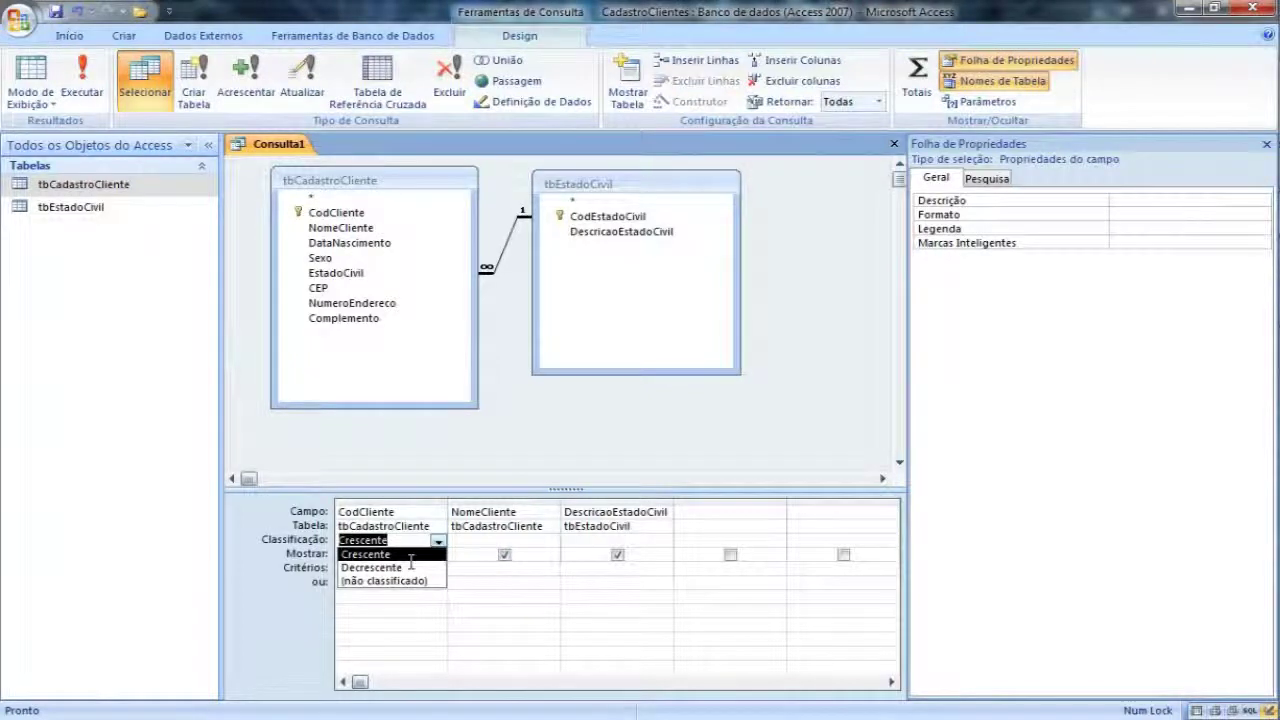
click(405, 567)
click(86, 80)
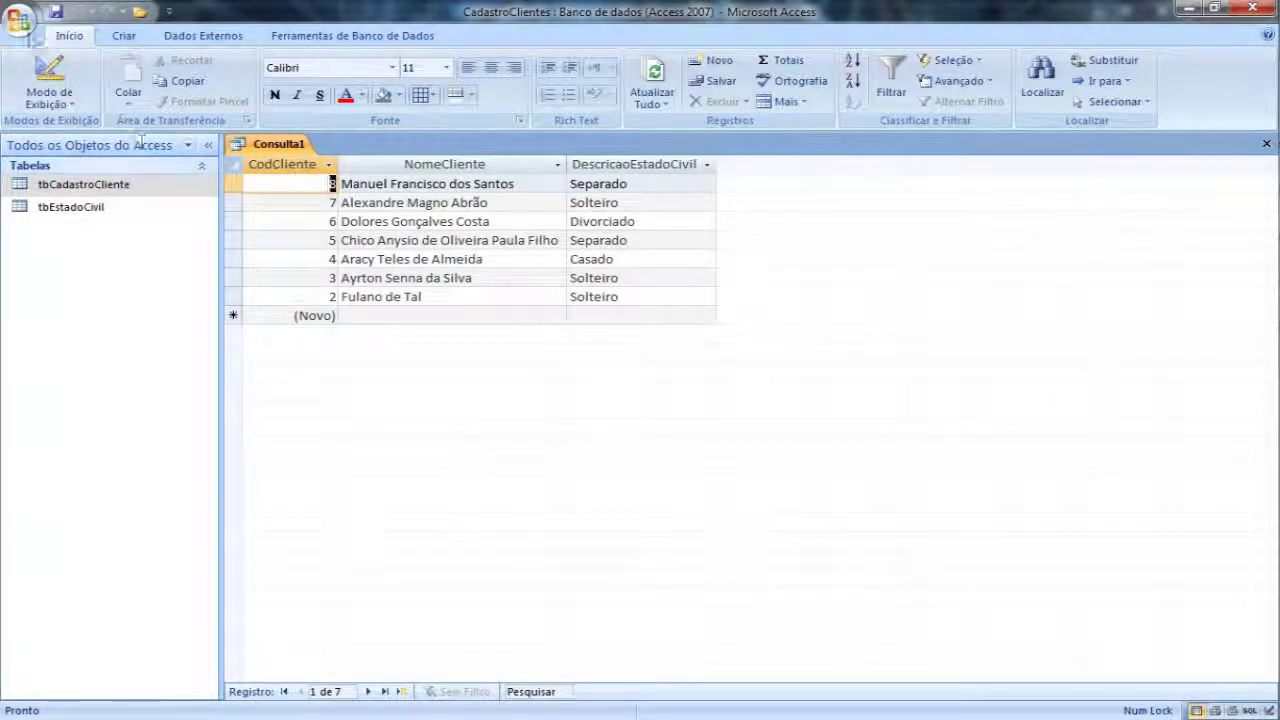
click(50, 75)
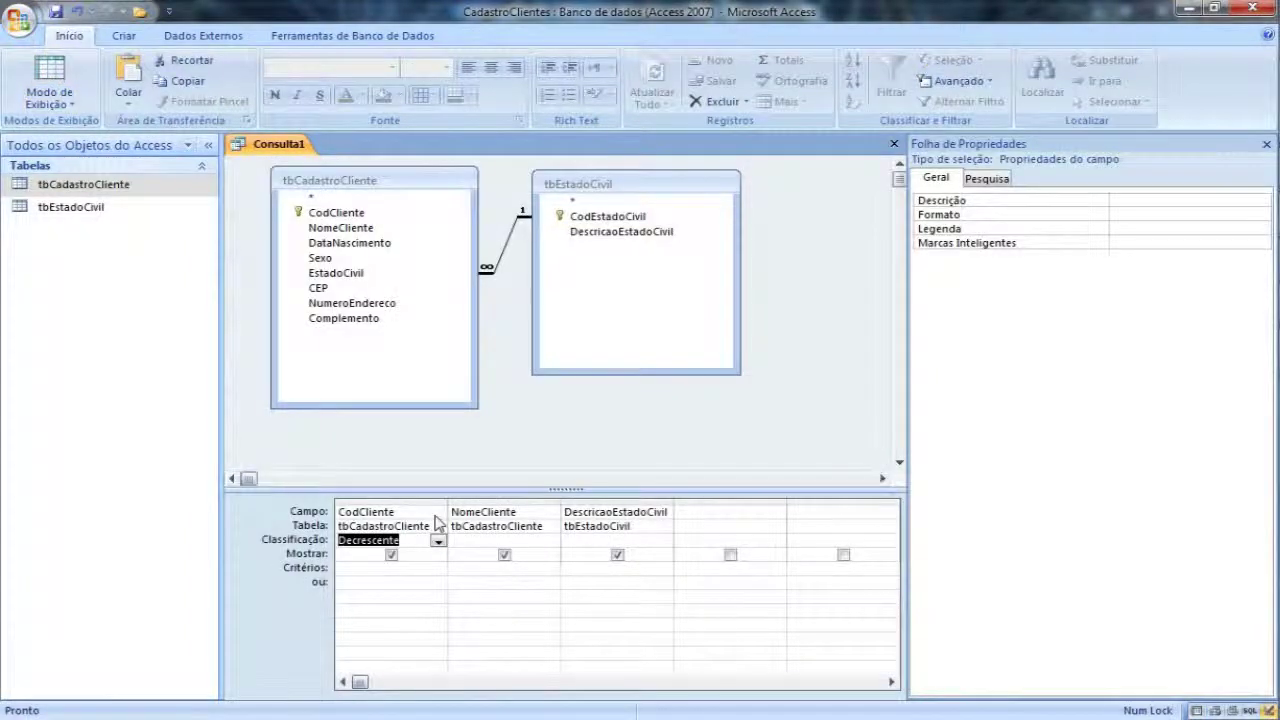
key(Delete)
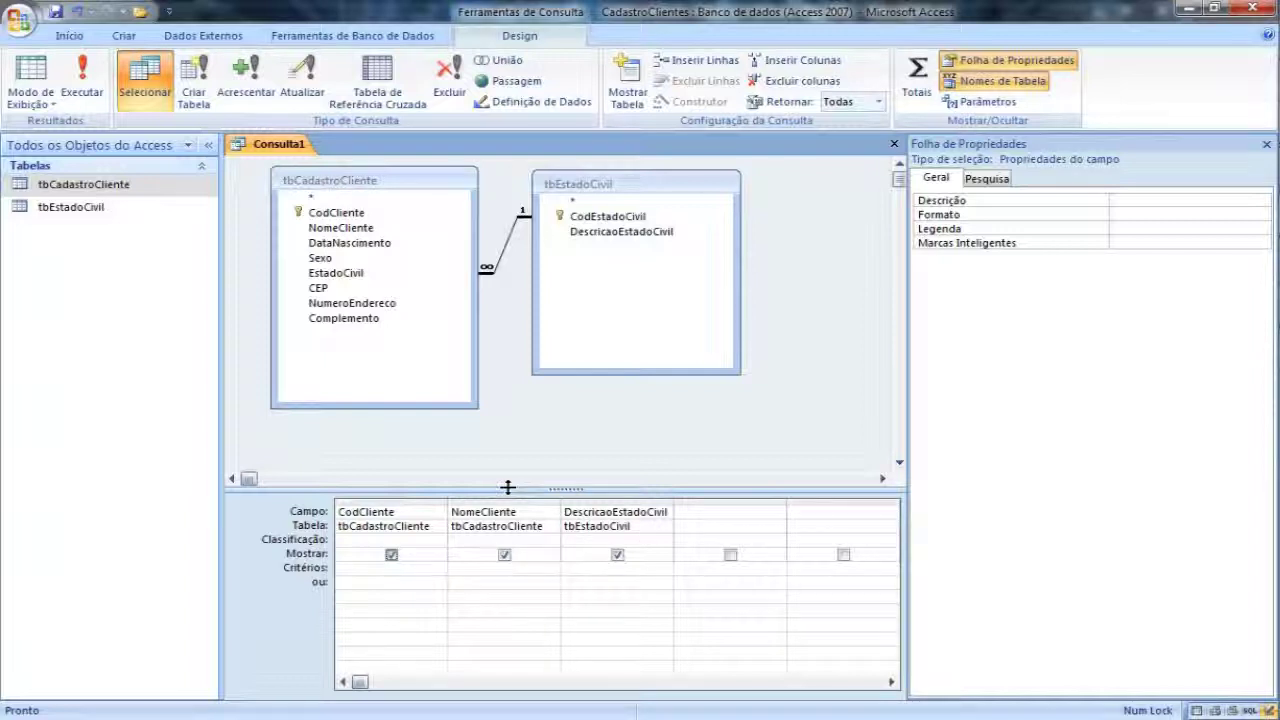
- Move the tbCadastroCliente and tbEstadoCivil field lists slightly closer together in the query design area
click(365, 188)
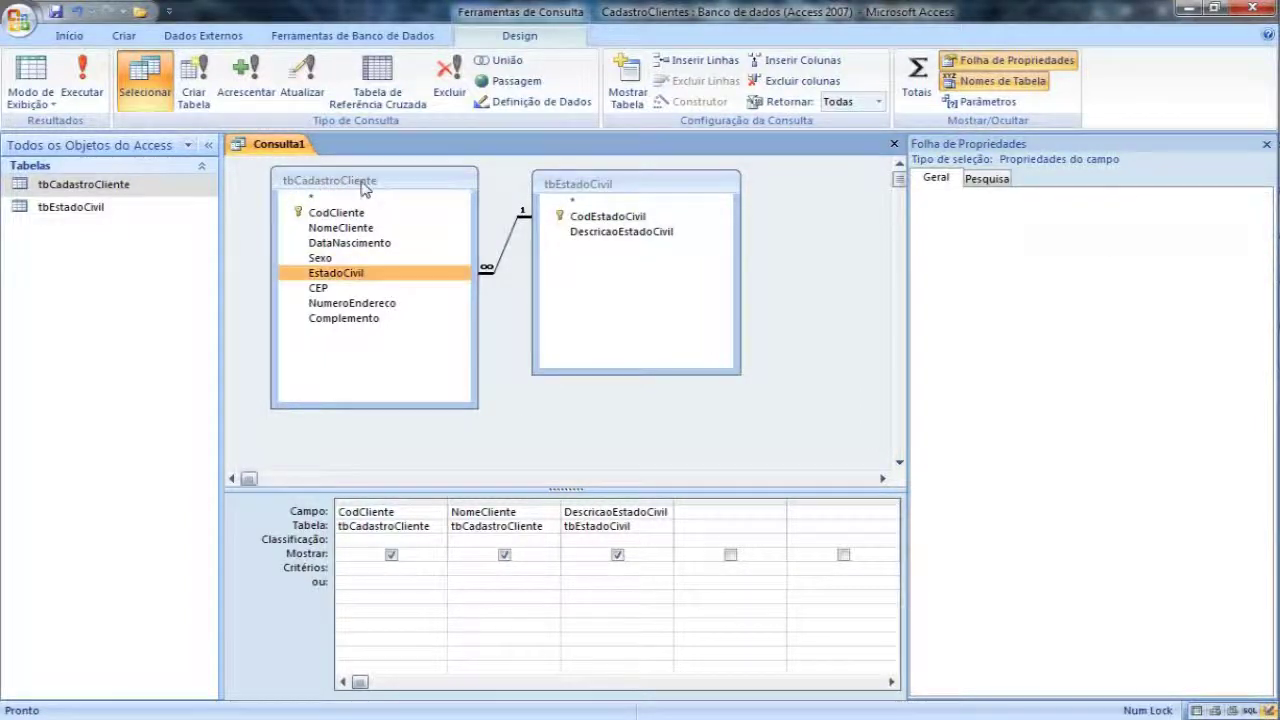
drag(365, 188, 332, 188)
drag(581, 192, 560, 192)
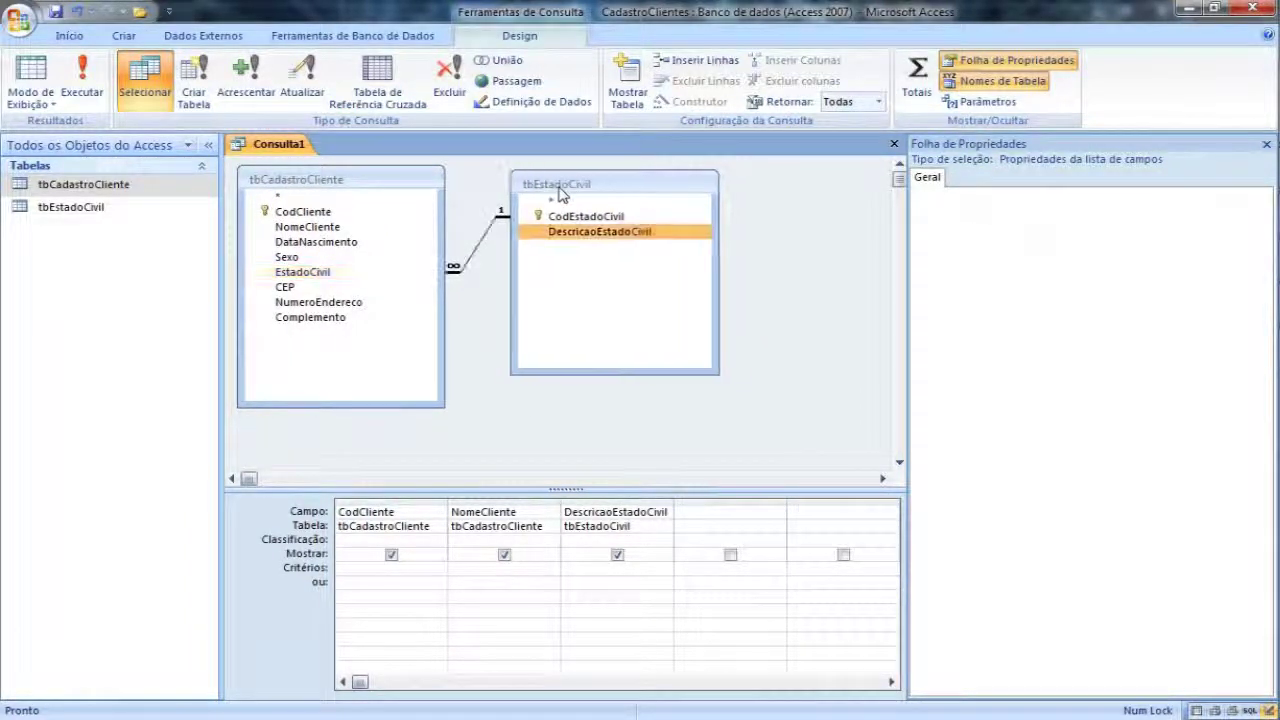
click(390, 184)
drag(390, 184, 400, 184)
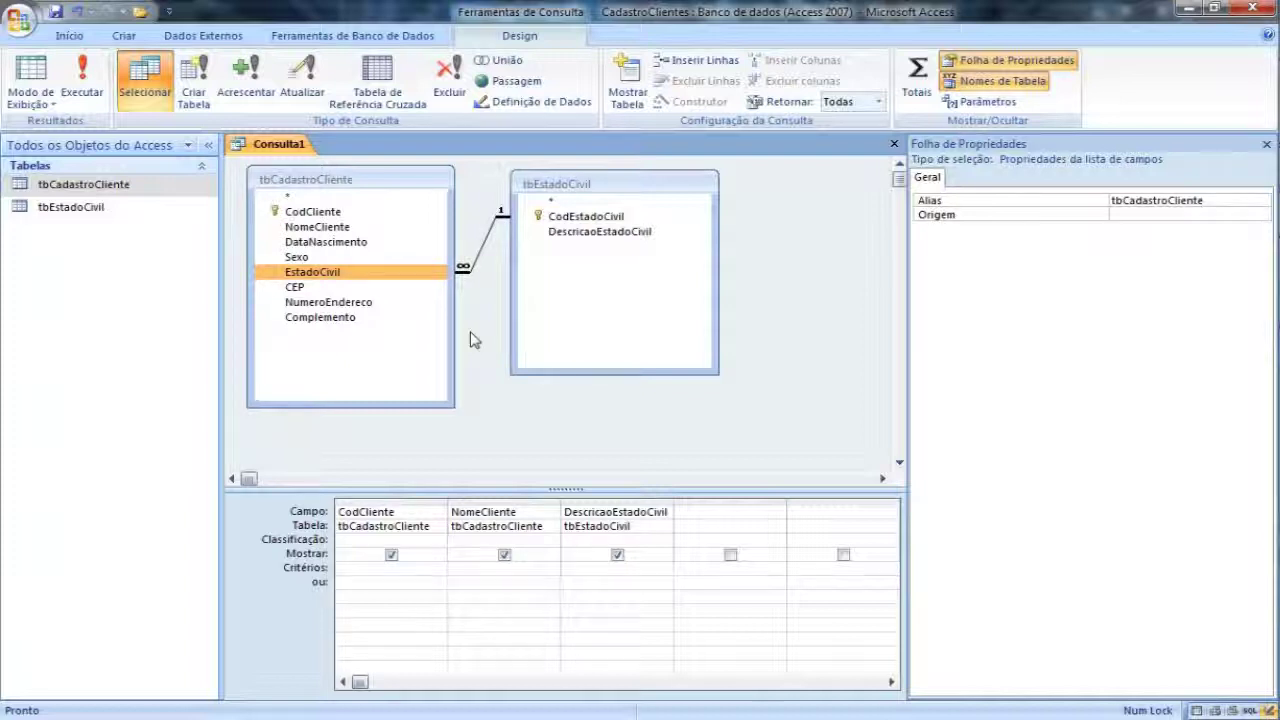
- Remove the CodCliente, NomeCliente and DescricaoEstadoCivil columns from the query design grid
click(497, 499)
drag(615, 500, 430, 500)
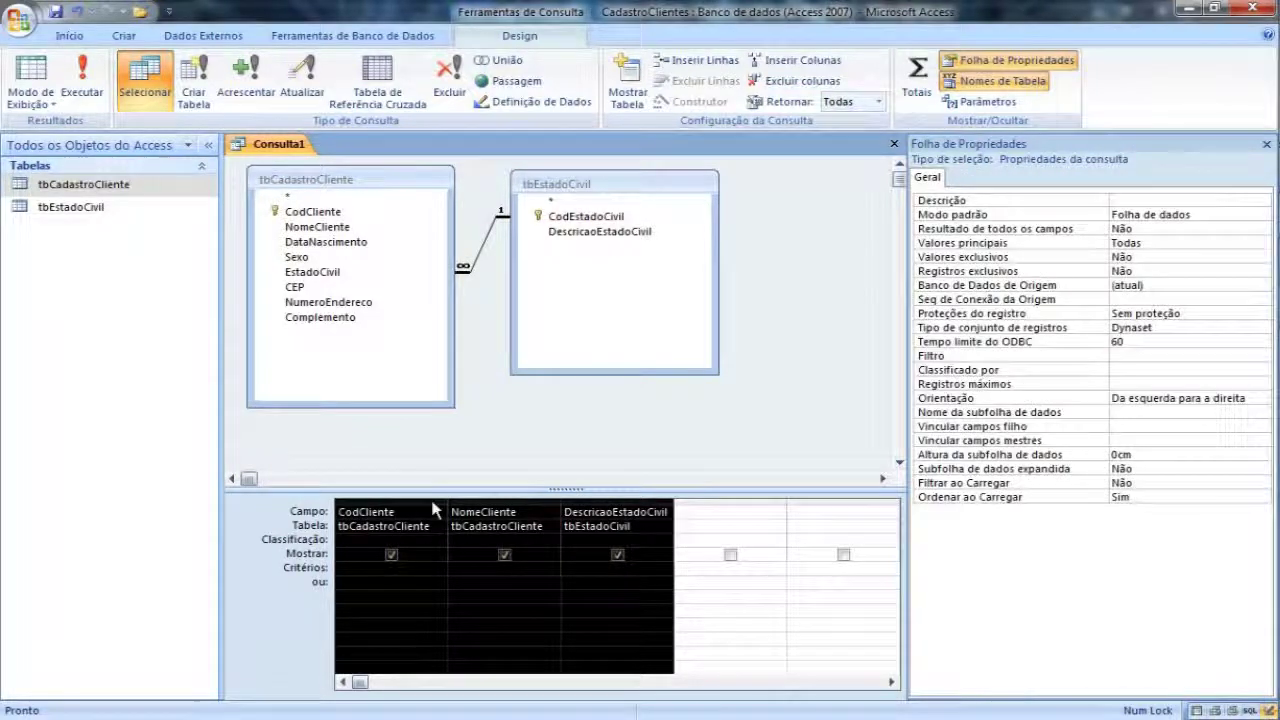
key(Delete)
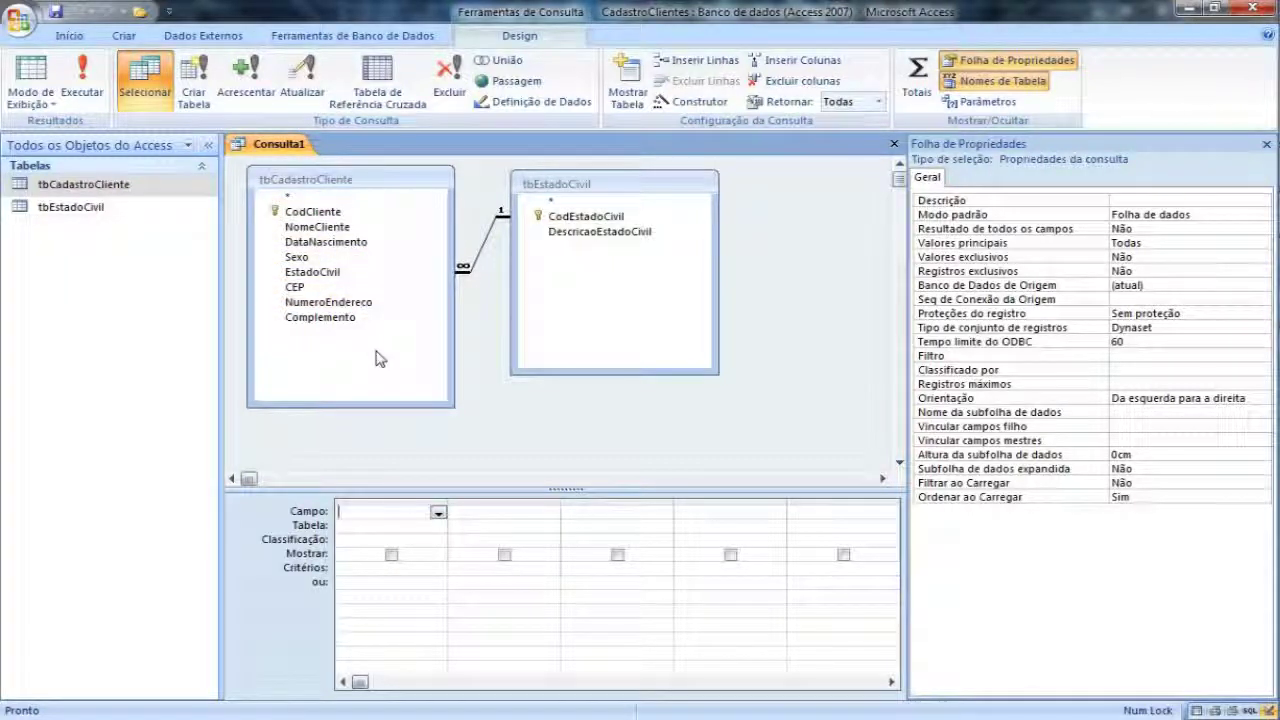
- Add the Sexo field from tbCadastroCliente, enable Totals grouped with Agrupar por, and run the query
click(308, 259)
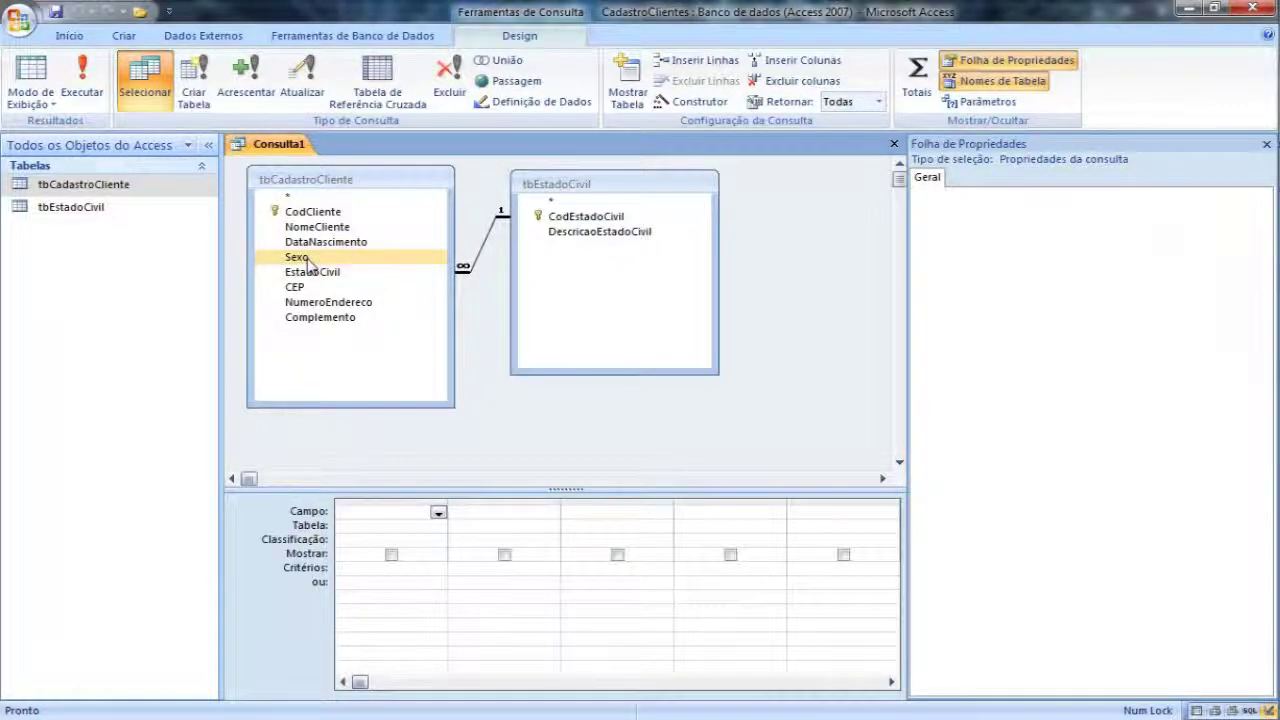
double_click(308, 262)
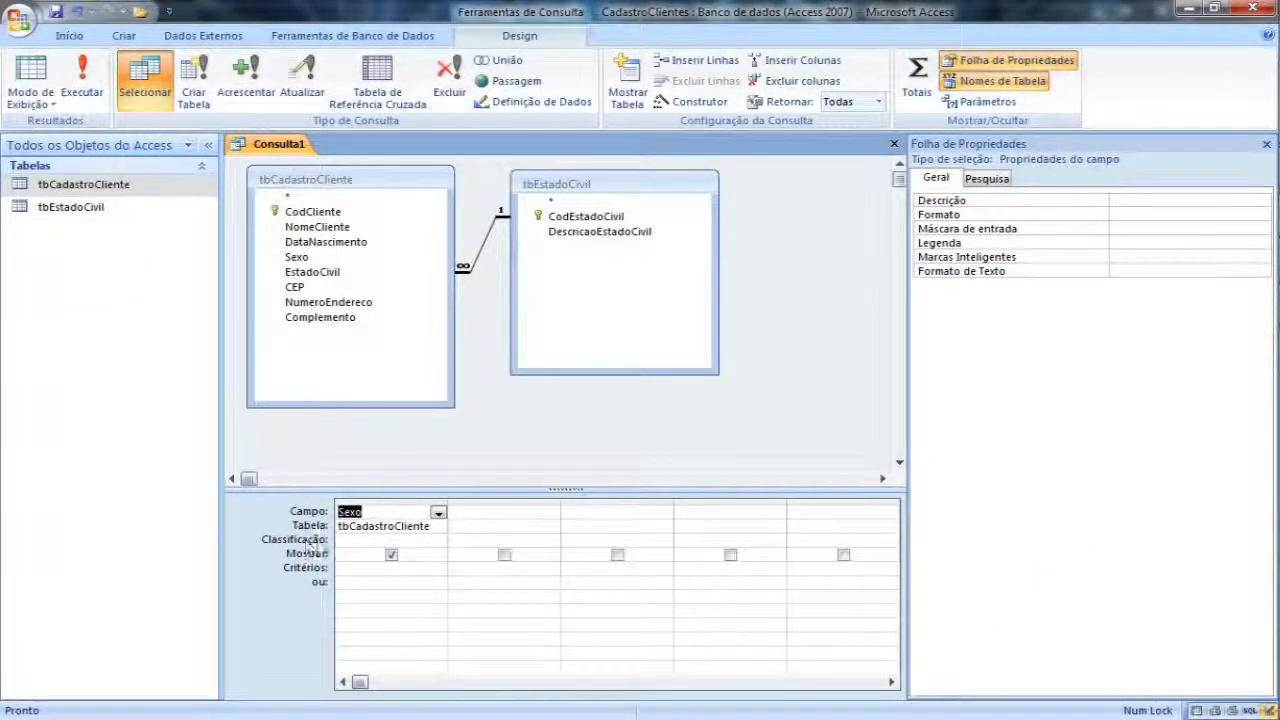
click(917, 80)
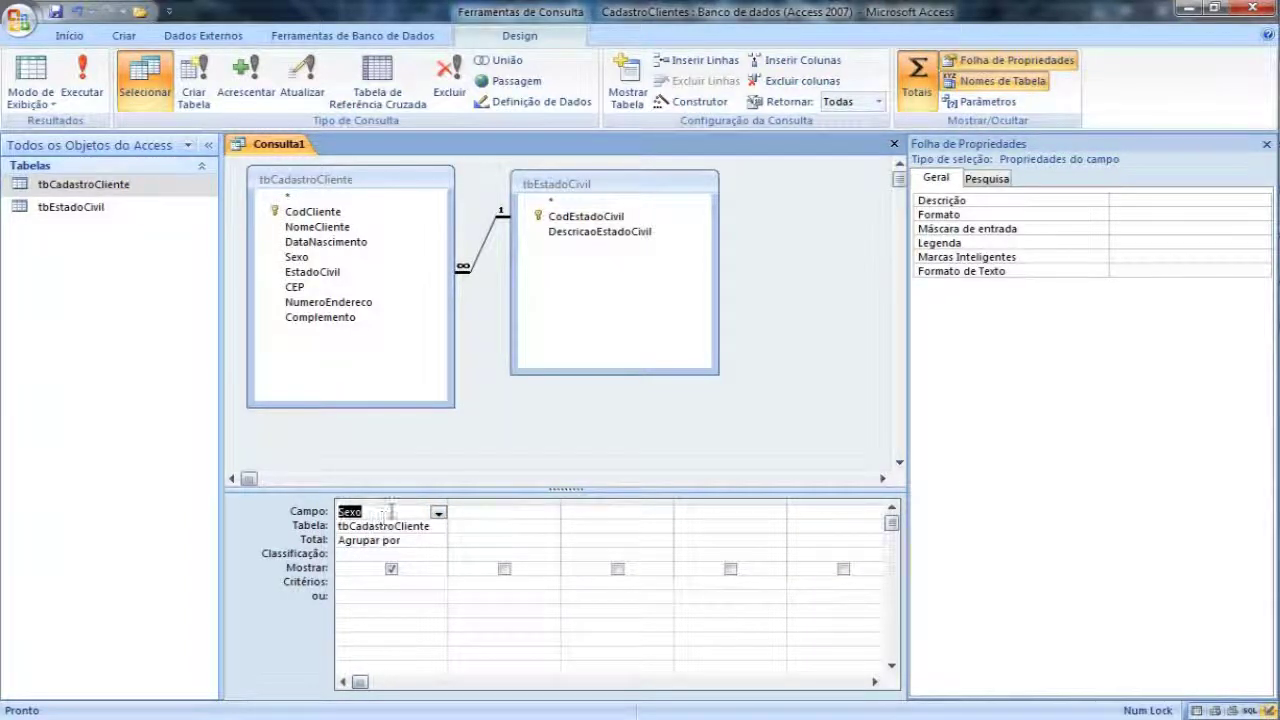
drag(412, 545, 342, 542)
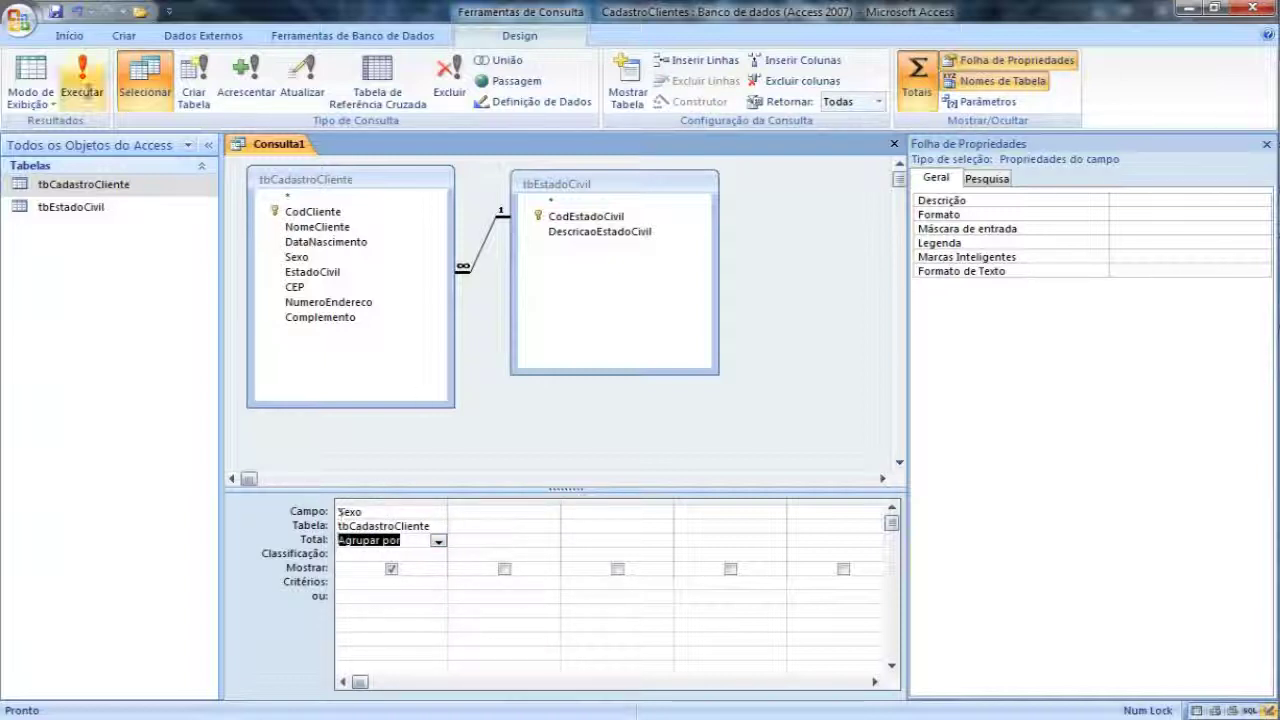
click(92, 80)
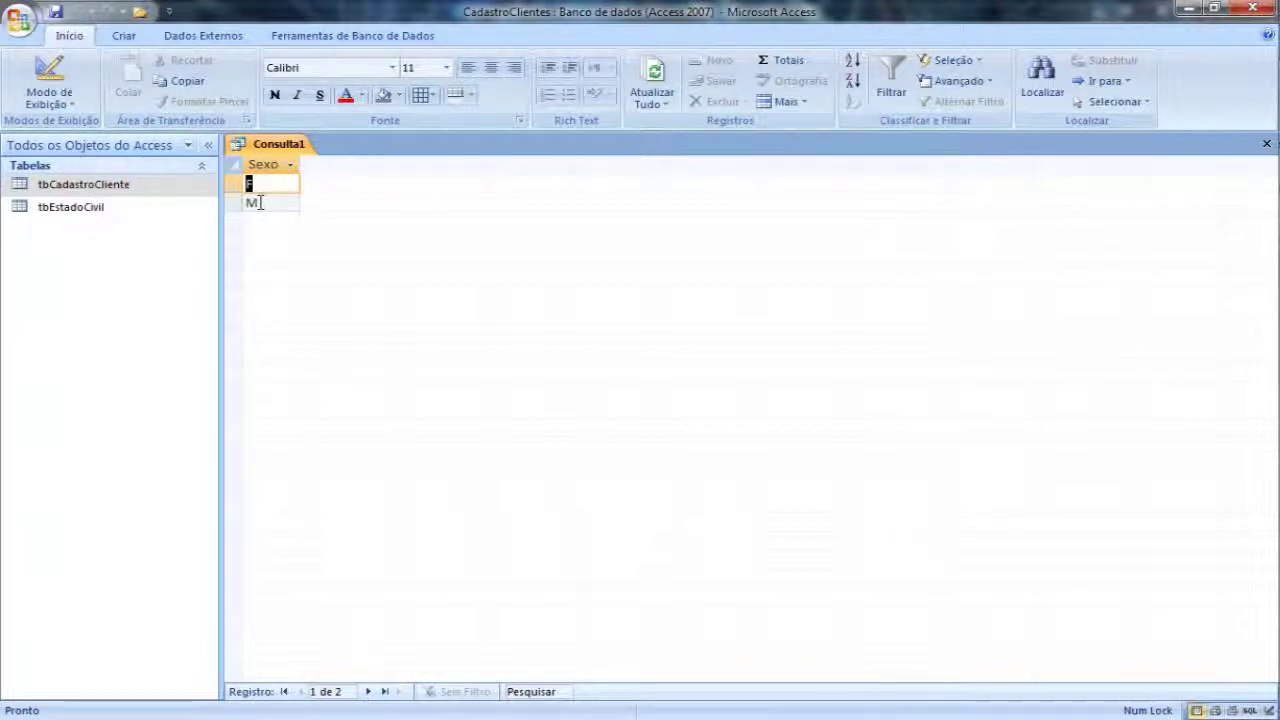
- Return to Design view and add the Sexo field from tbCadastroCliente again in the second grid column
click(56, 76)
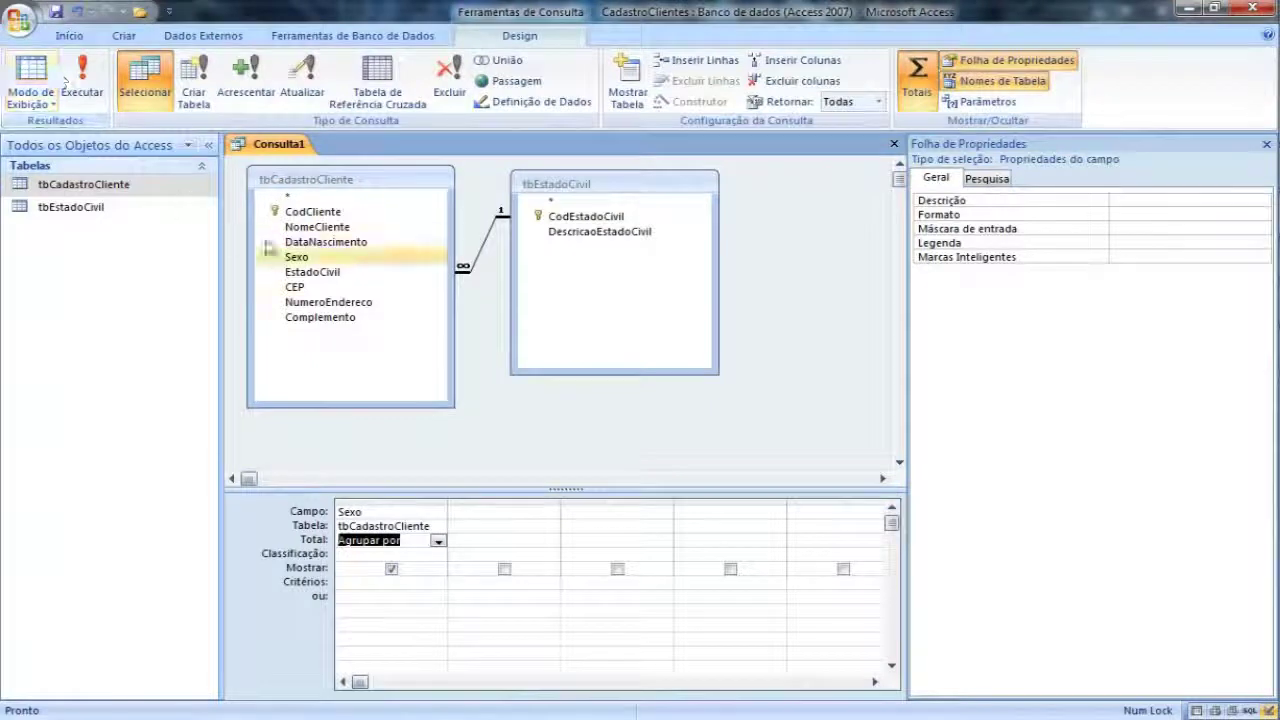
drag(290, 262, 443, 513)
click(537, 513)
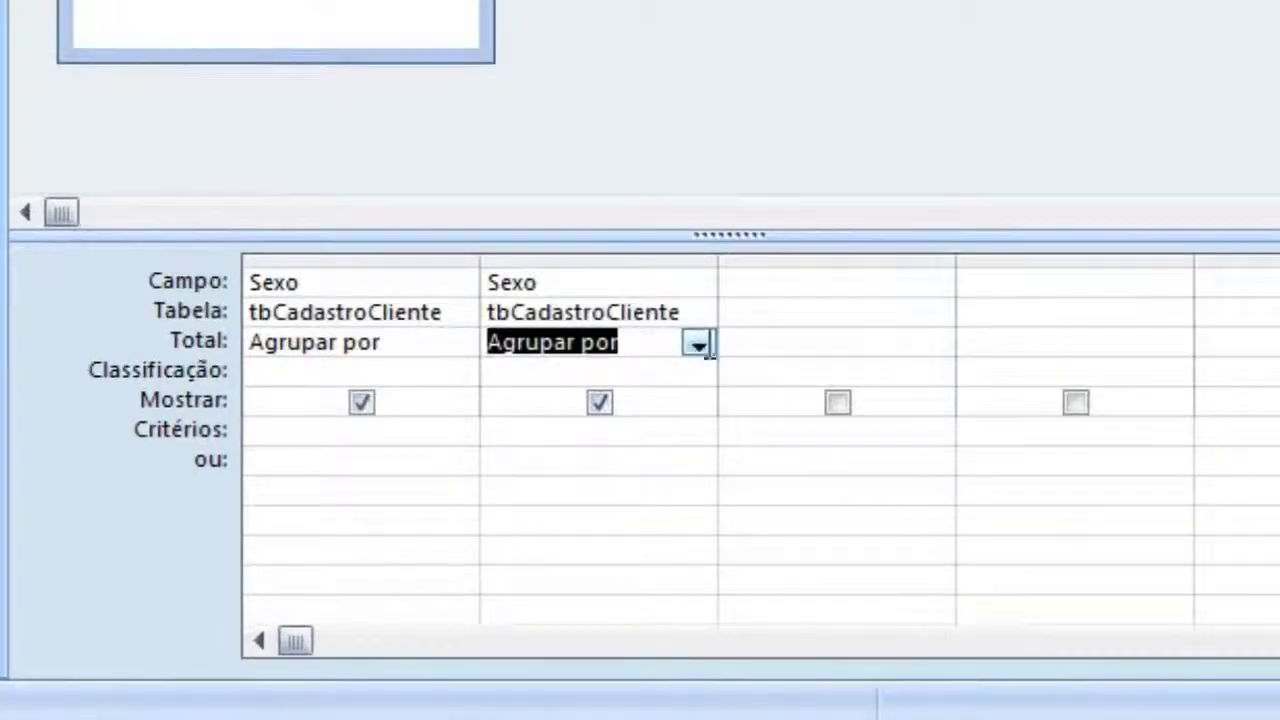
- Set the Total of the second Sexo column to Contar and run the query
click(698, 343)
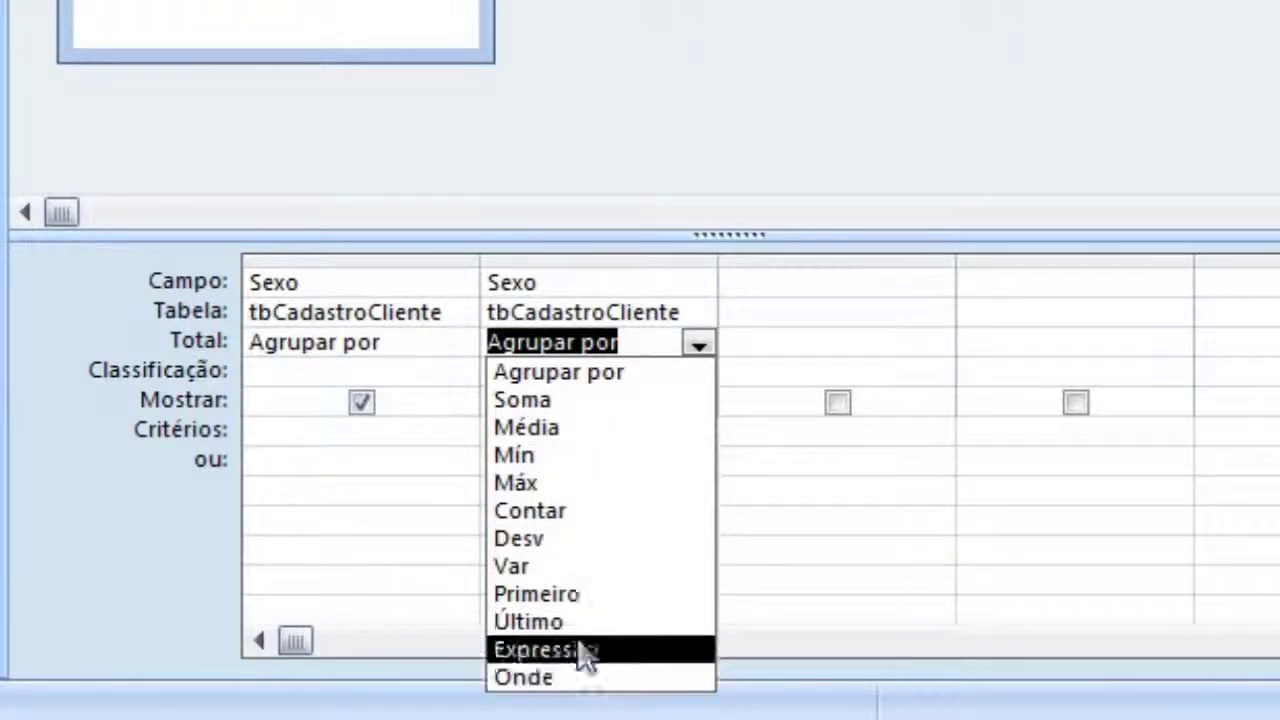
click(584, 517)
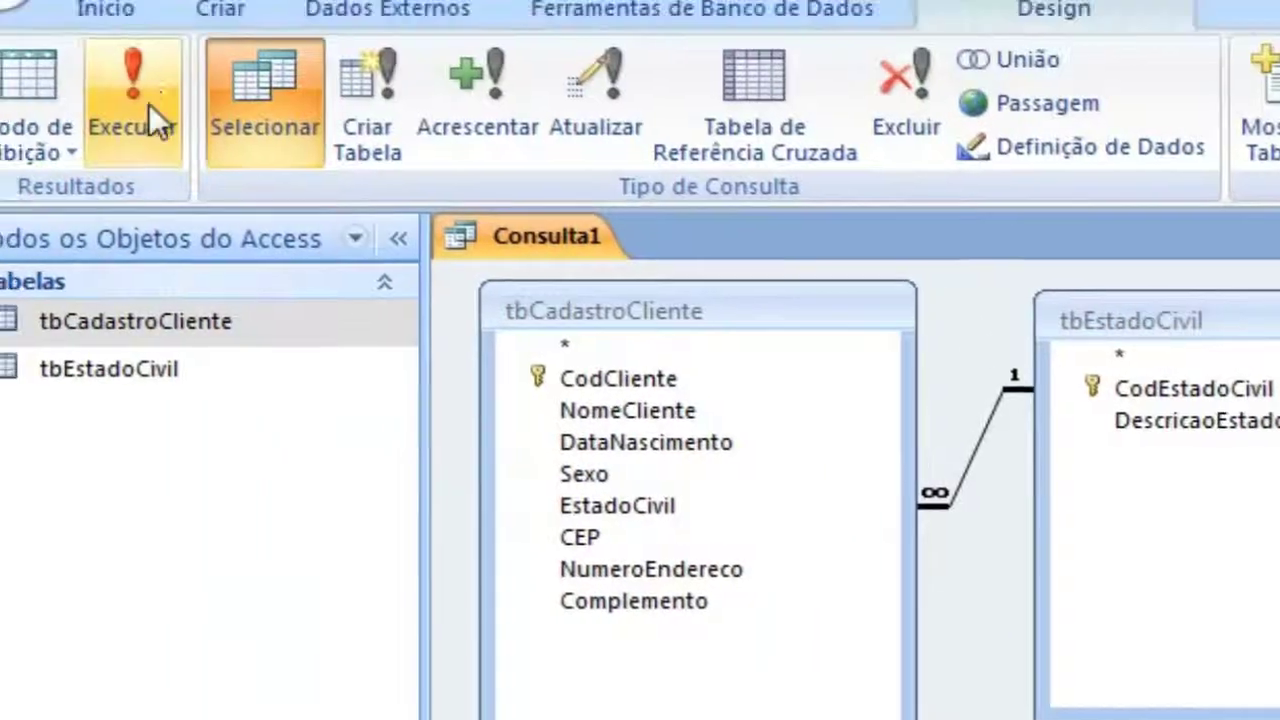
click(149, 106)
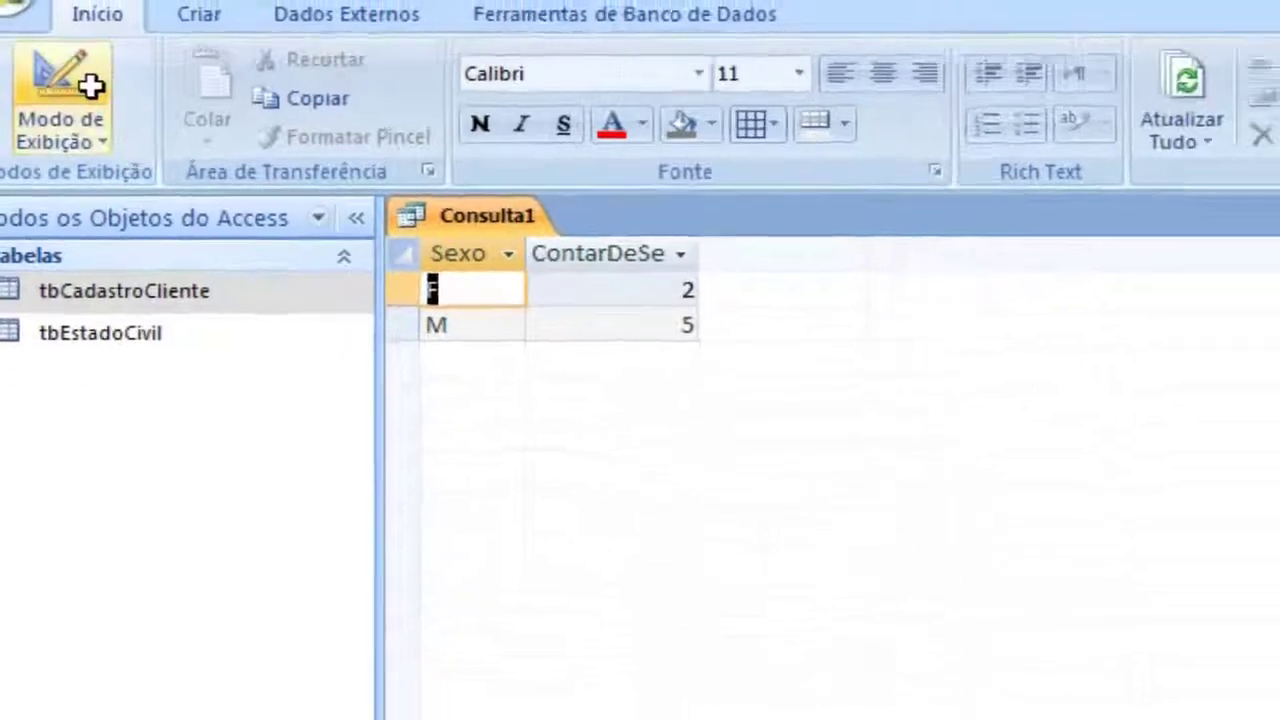
- Return to Design view, add the criterion >2 to the counted Sexo column, and run the query
click(63, 85)
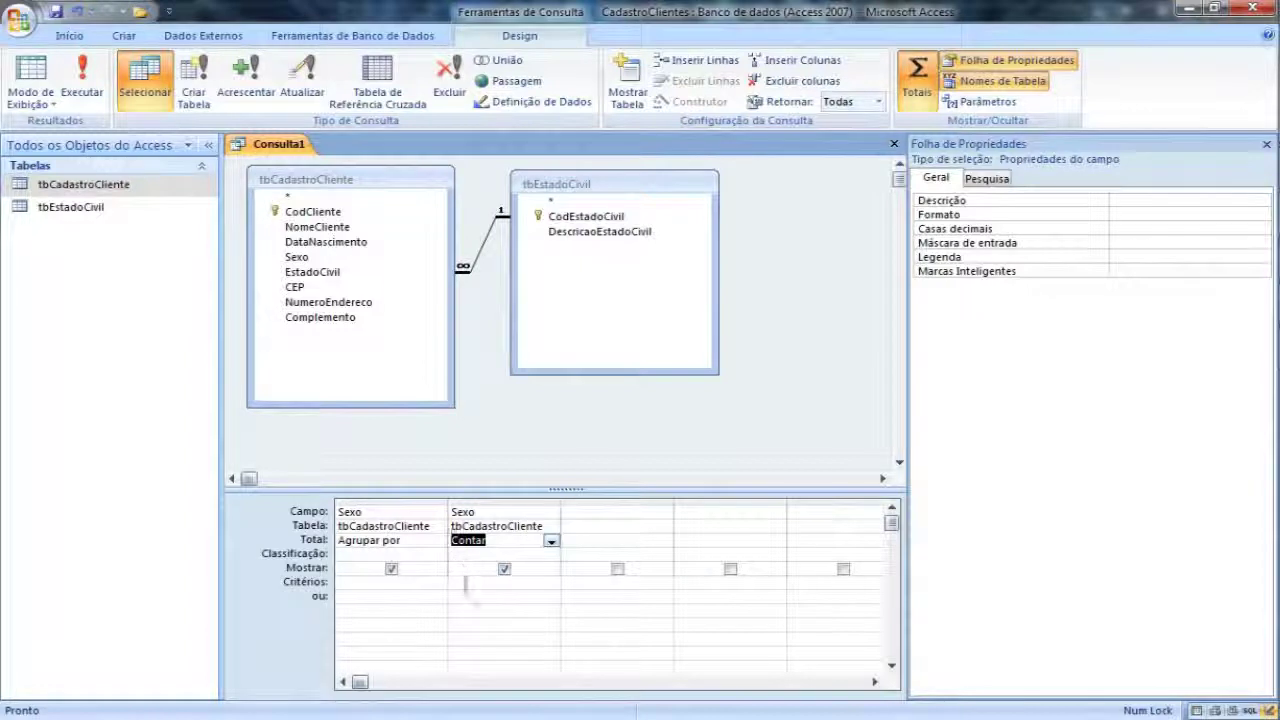
click(464, 582)
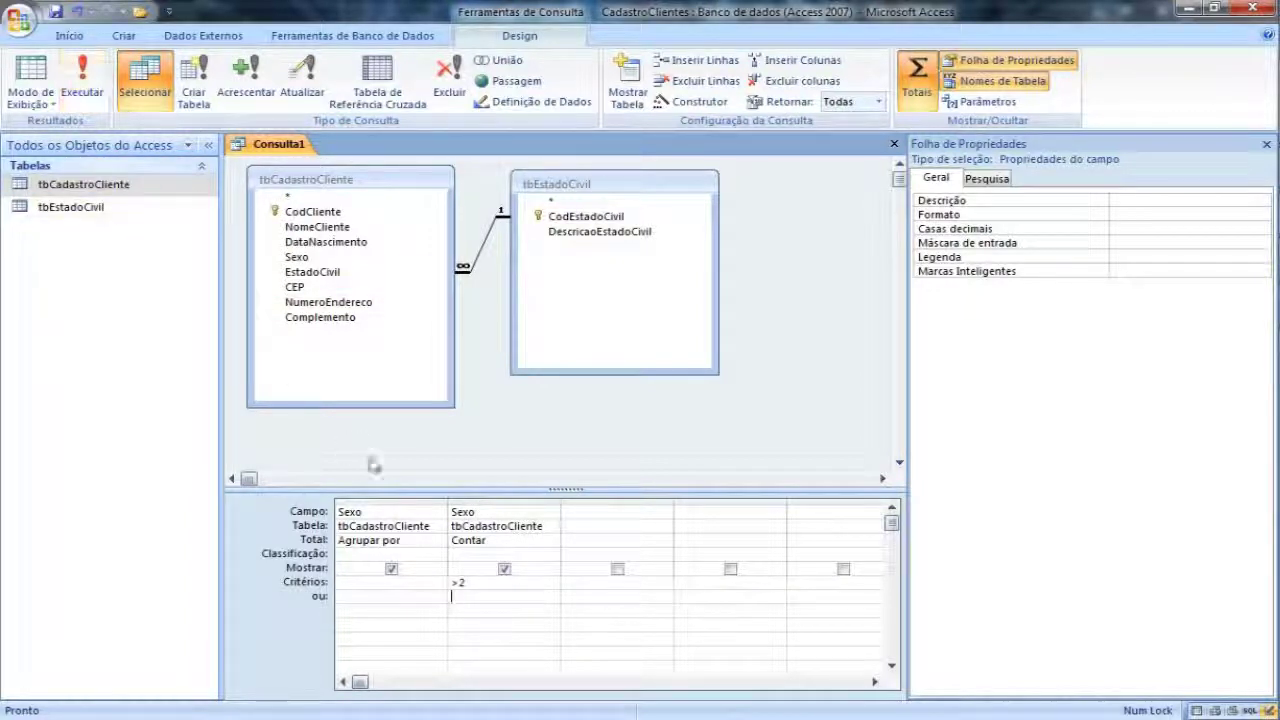
click(82, 80)
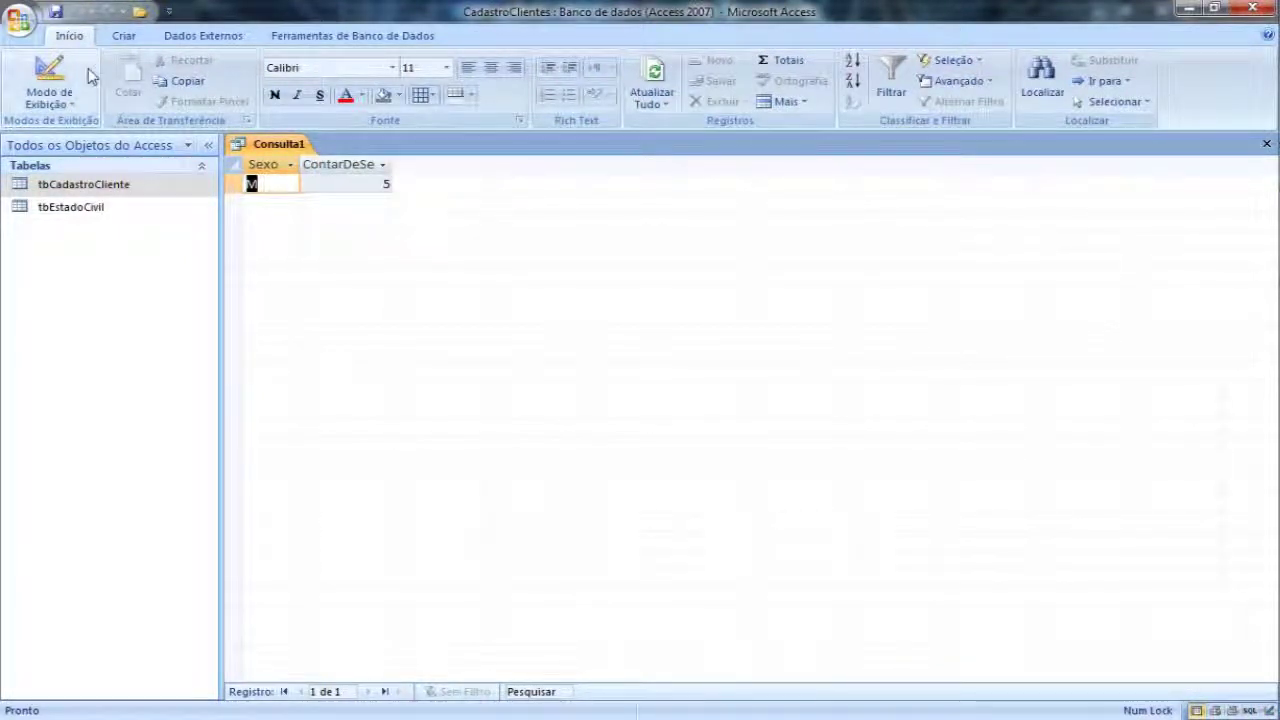
- Return to Design view, clear the >2 criterion, and delete both Sexo columns from the design grid
click(50, 75)
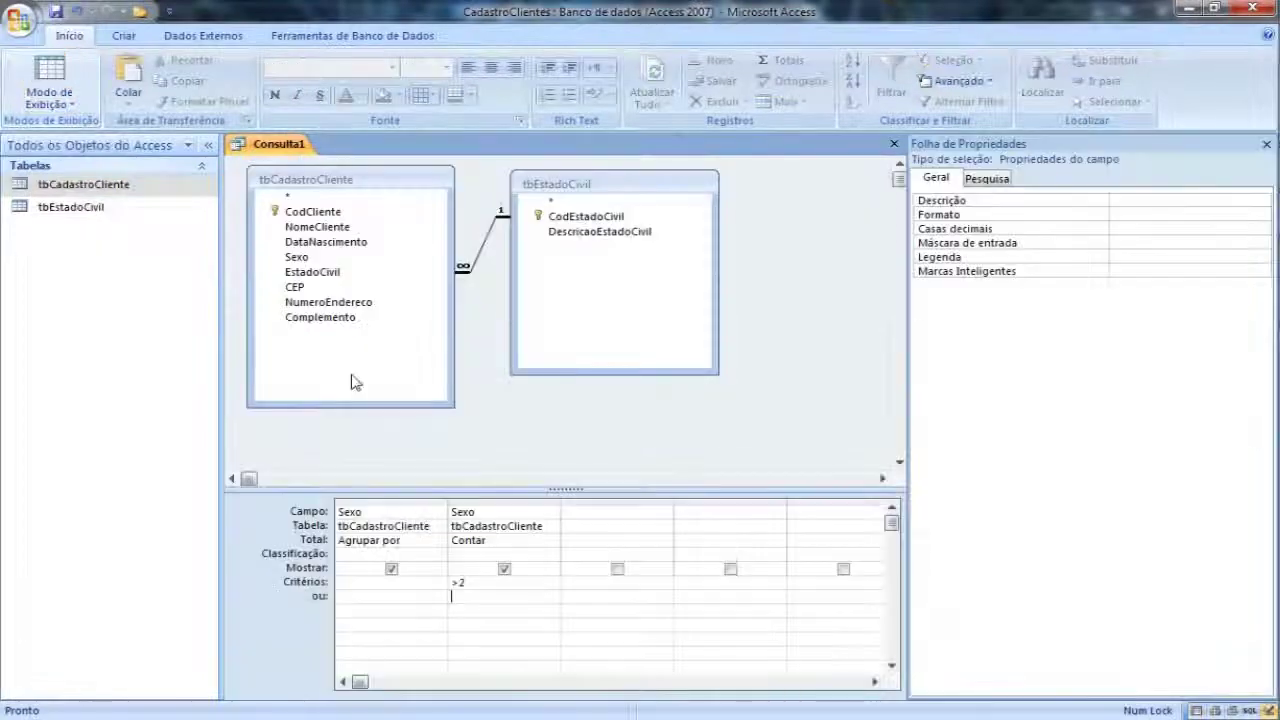
click(467, 583)
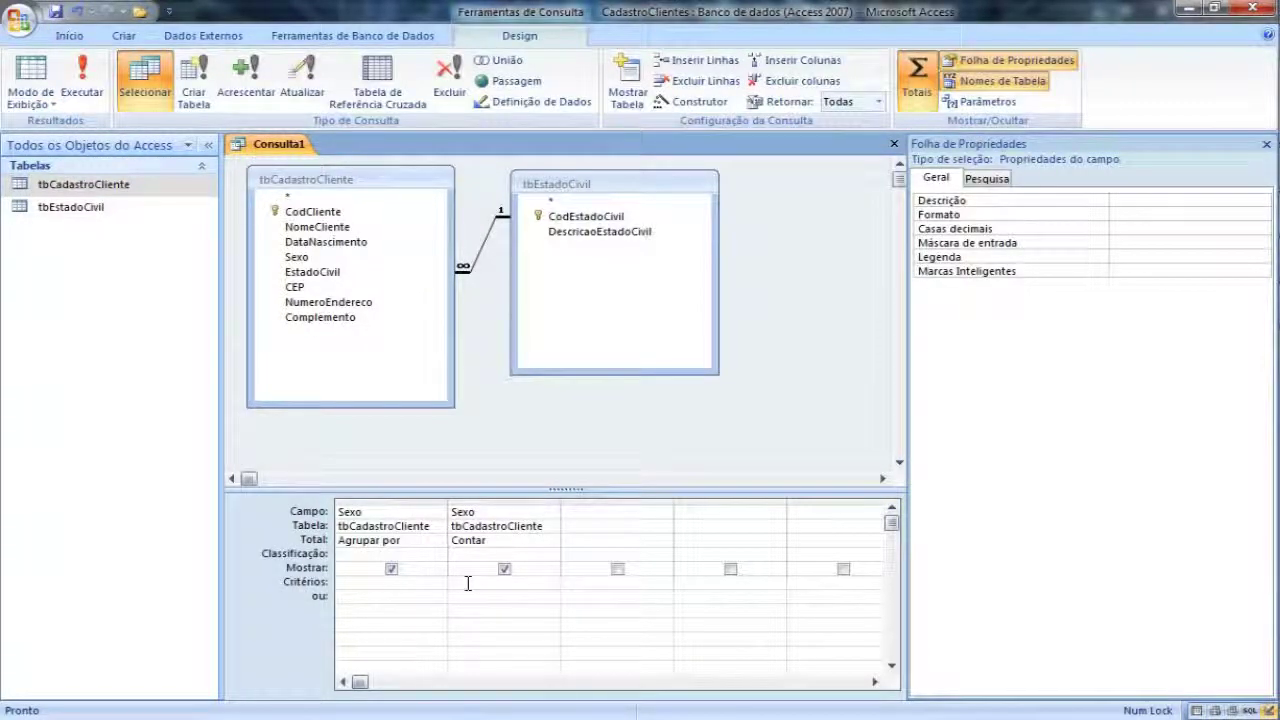
click(511, 503)
drag(400, 503, 486, 506)
key(Delete)
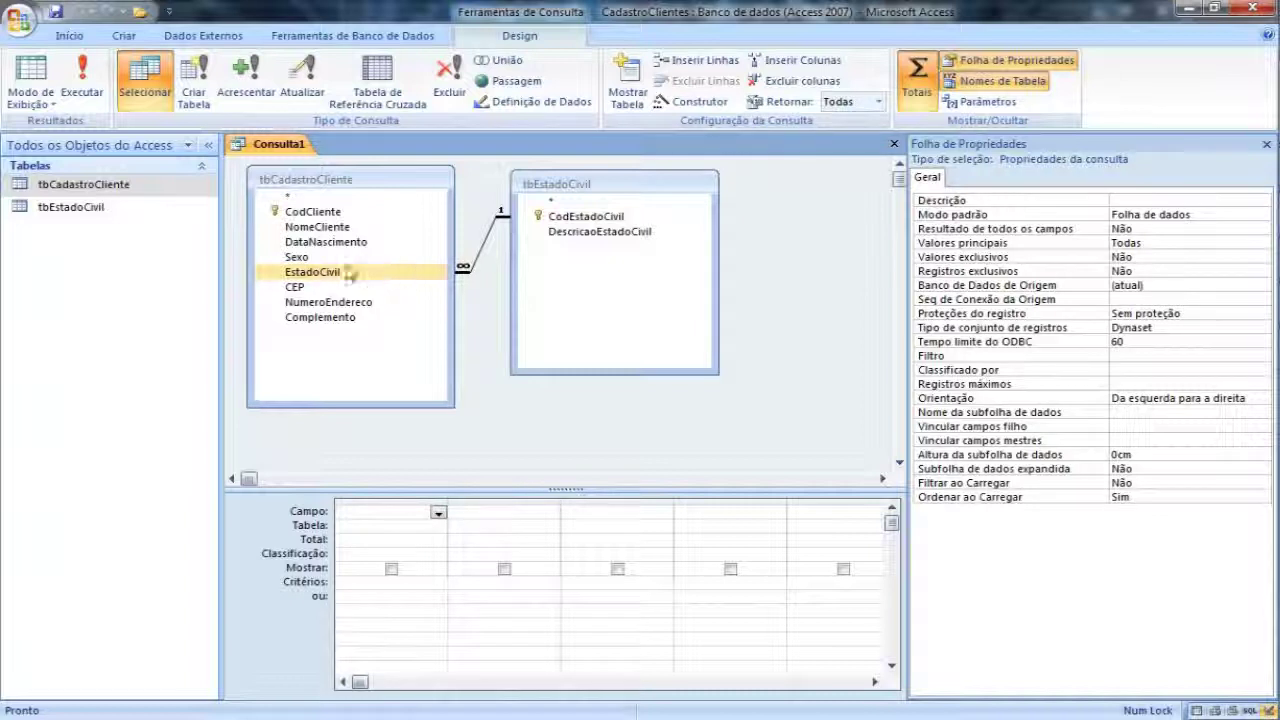
- Add the CodCliente field from tbCadastroCliente with its Total set to Máx, and run the query
drag(350, 272, 342, 264)
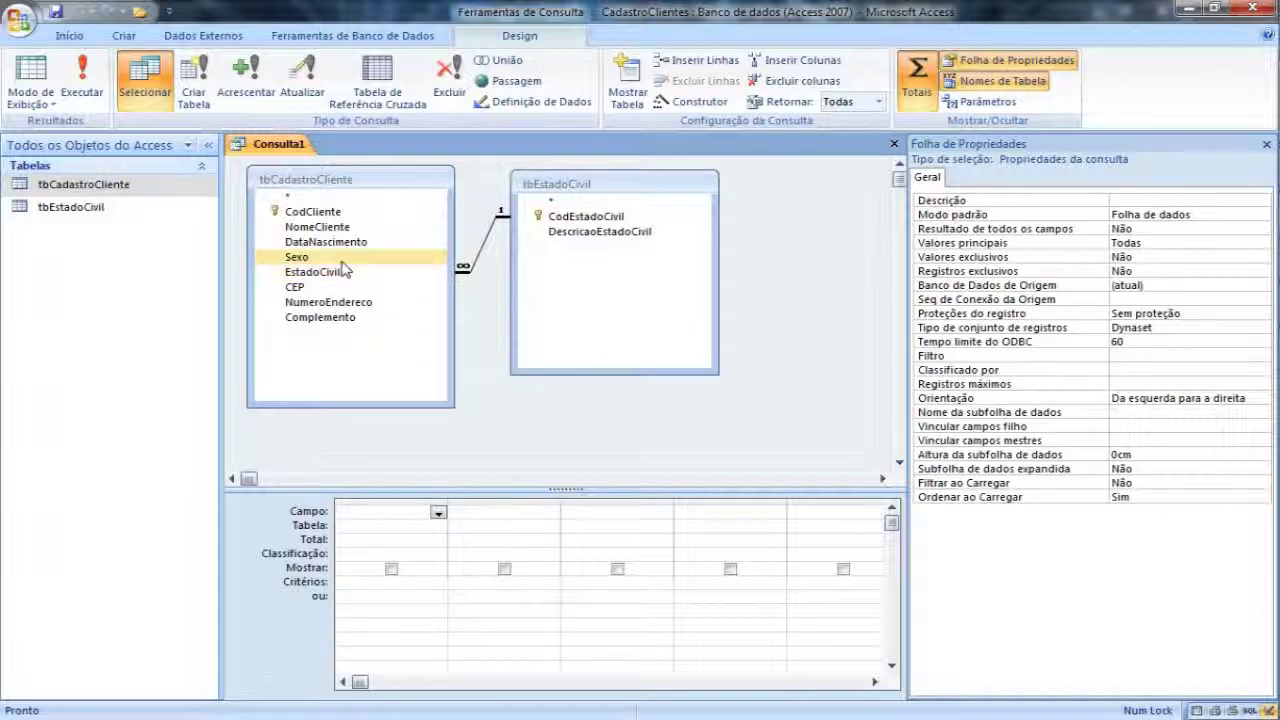
click(343, 213)
drag(343, 213, 390, 512)
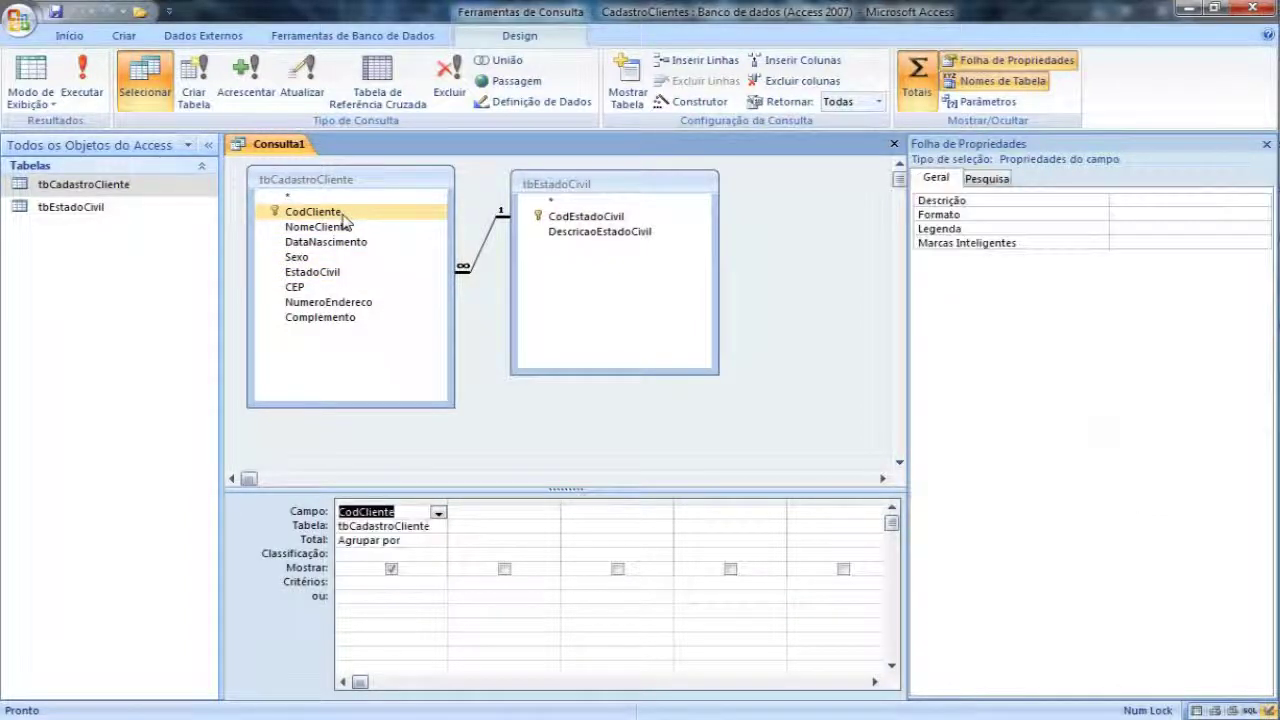
click(438, 541)
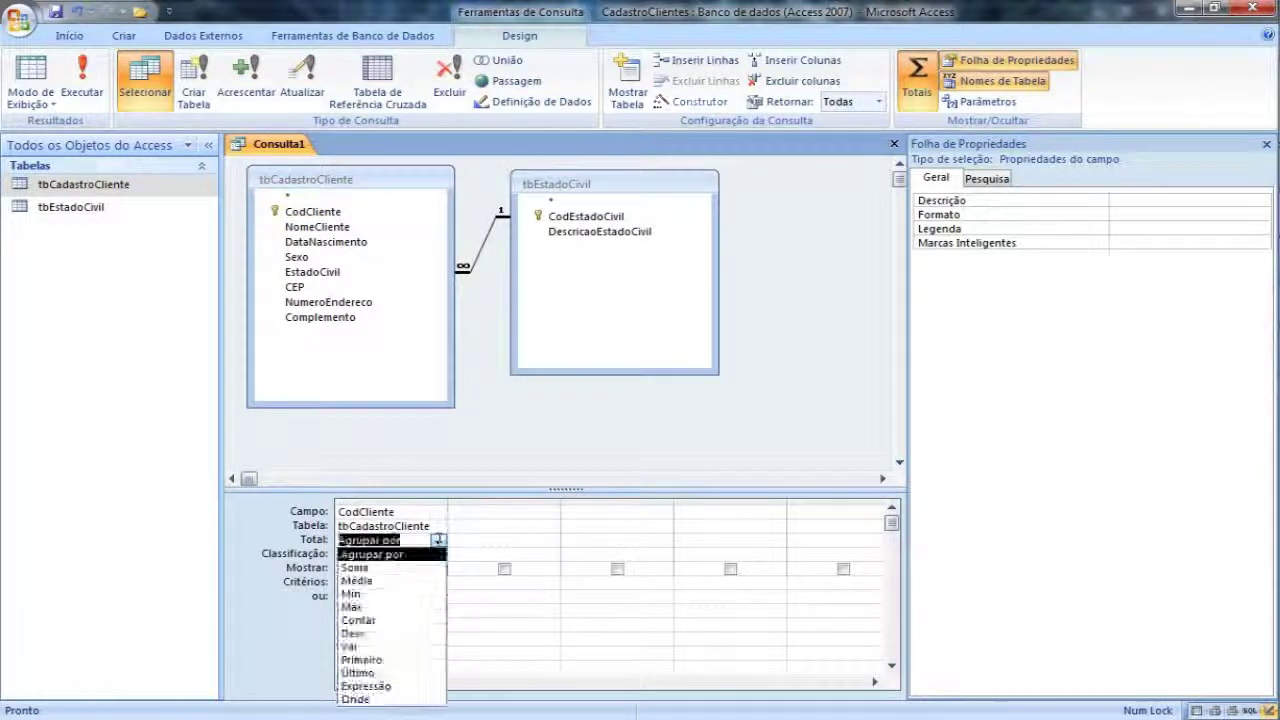
click(379, 607)
click(379, 609)
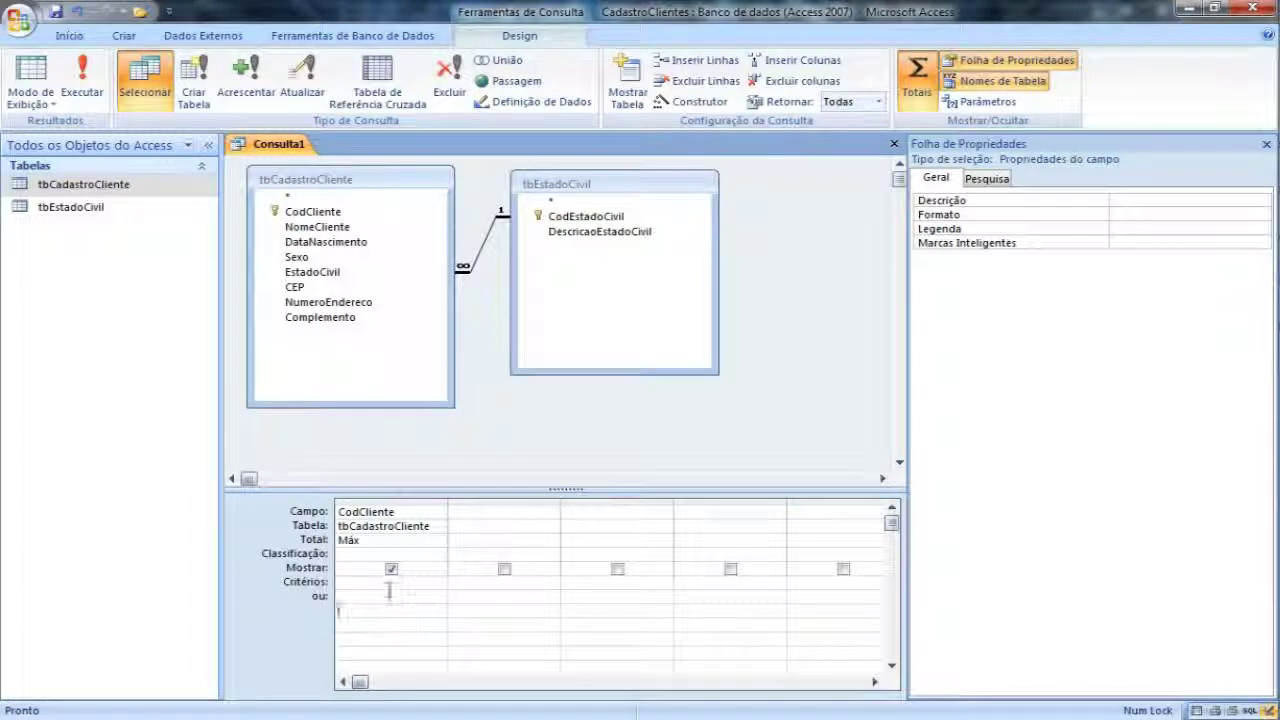
click(93, 104)
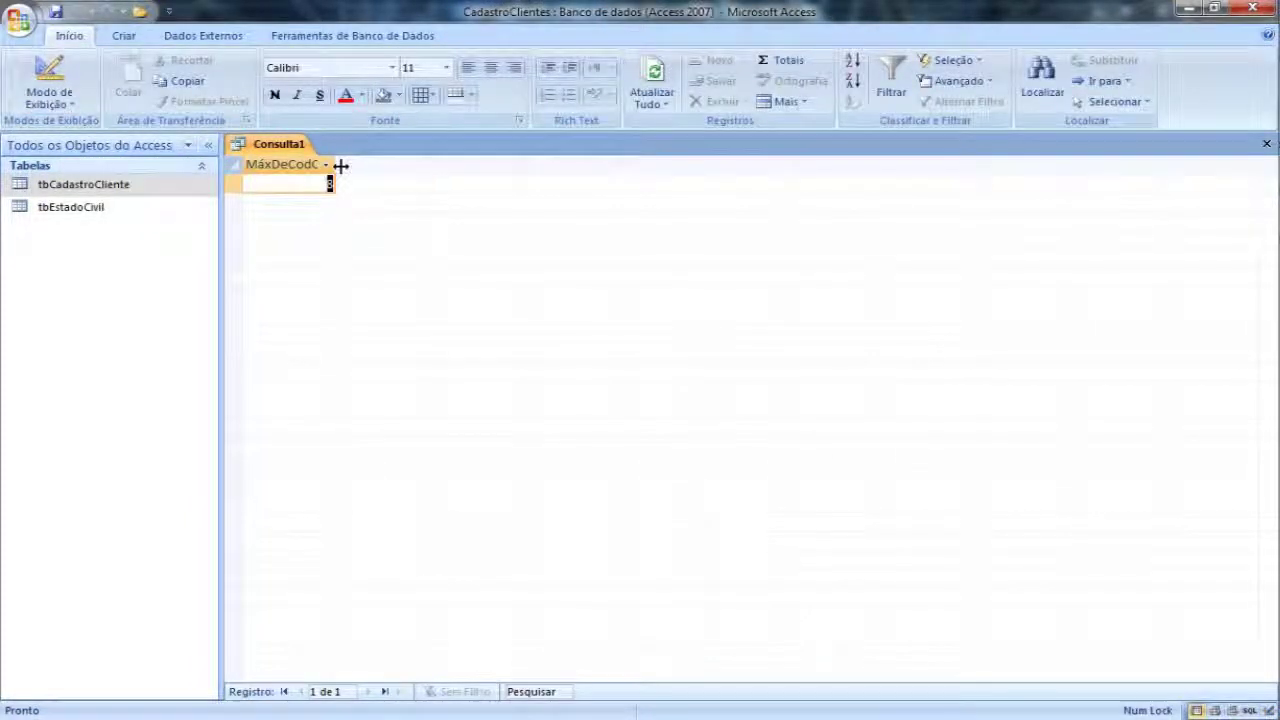
- Return to Design view, change the CodCliente Total to Mín, and run the query
click(66, 85)
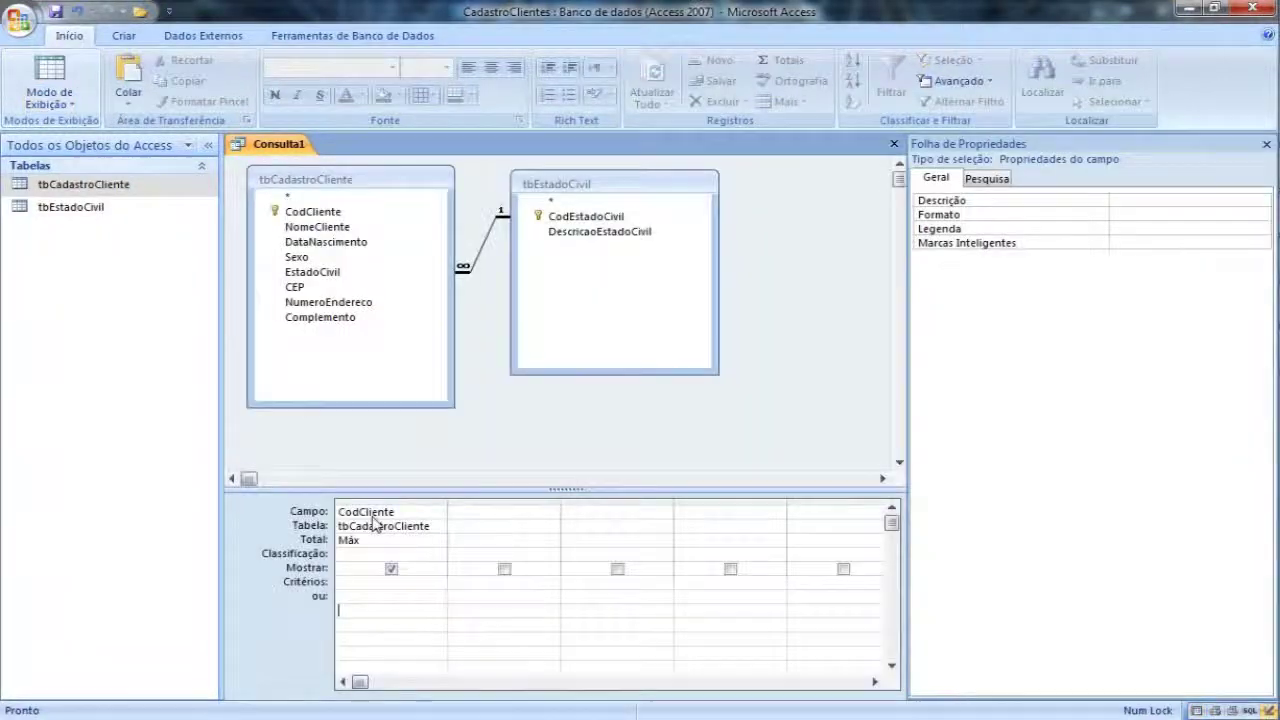
click(438, 540)
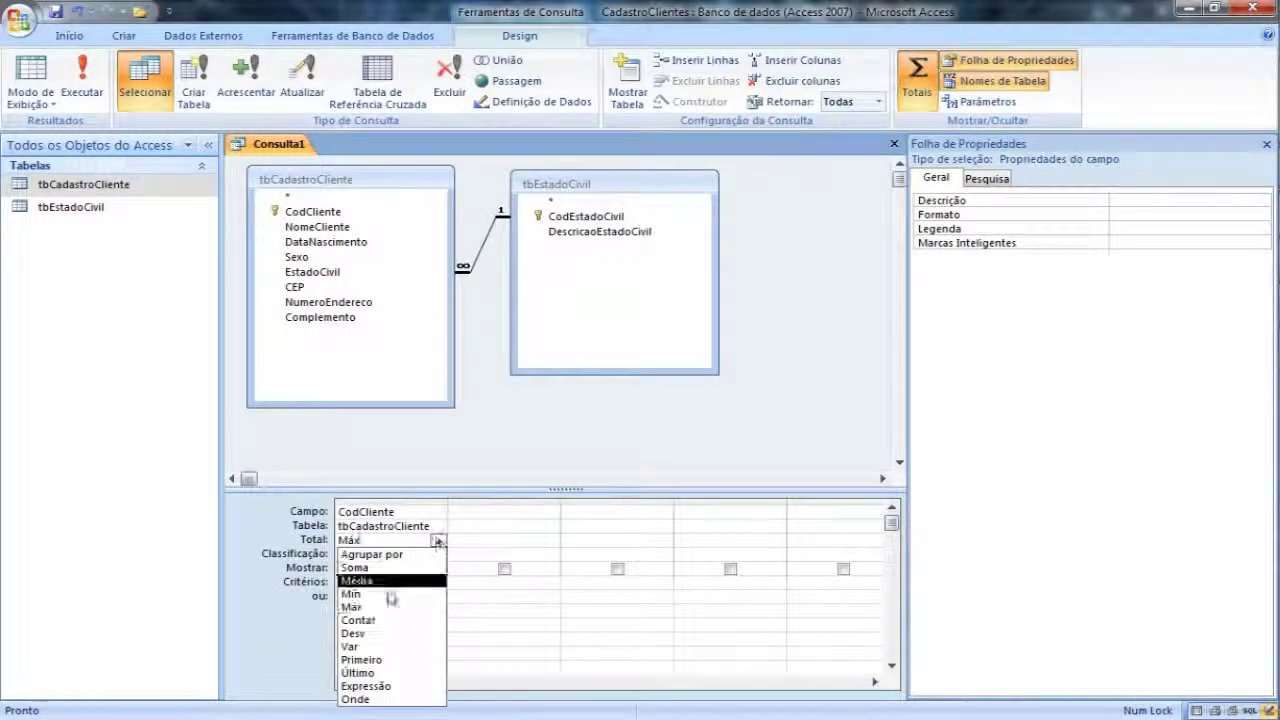
click(430, 594)
click(90, 95)
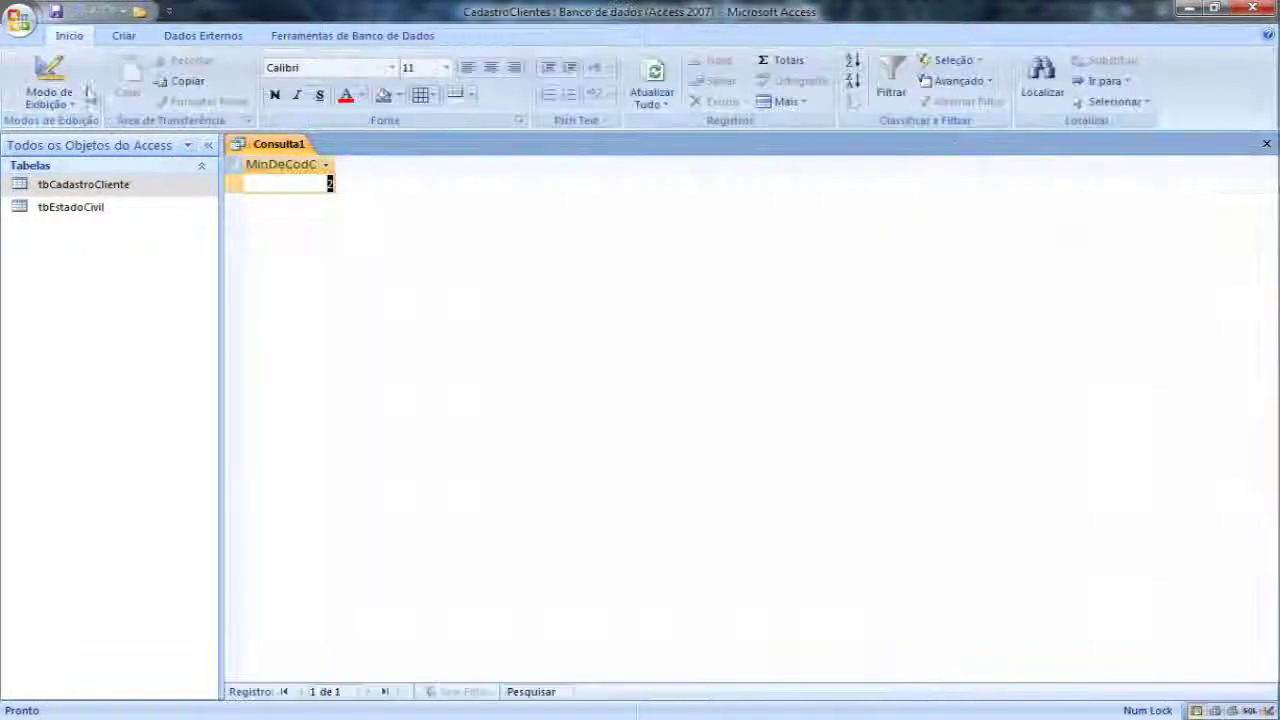
- Return to Design view, change the CodCliente Total to Primeiro, and run the query
click(49, 78)
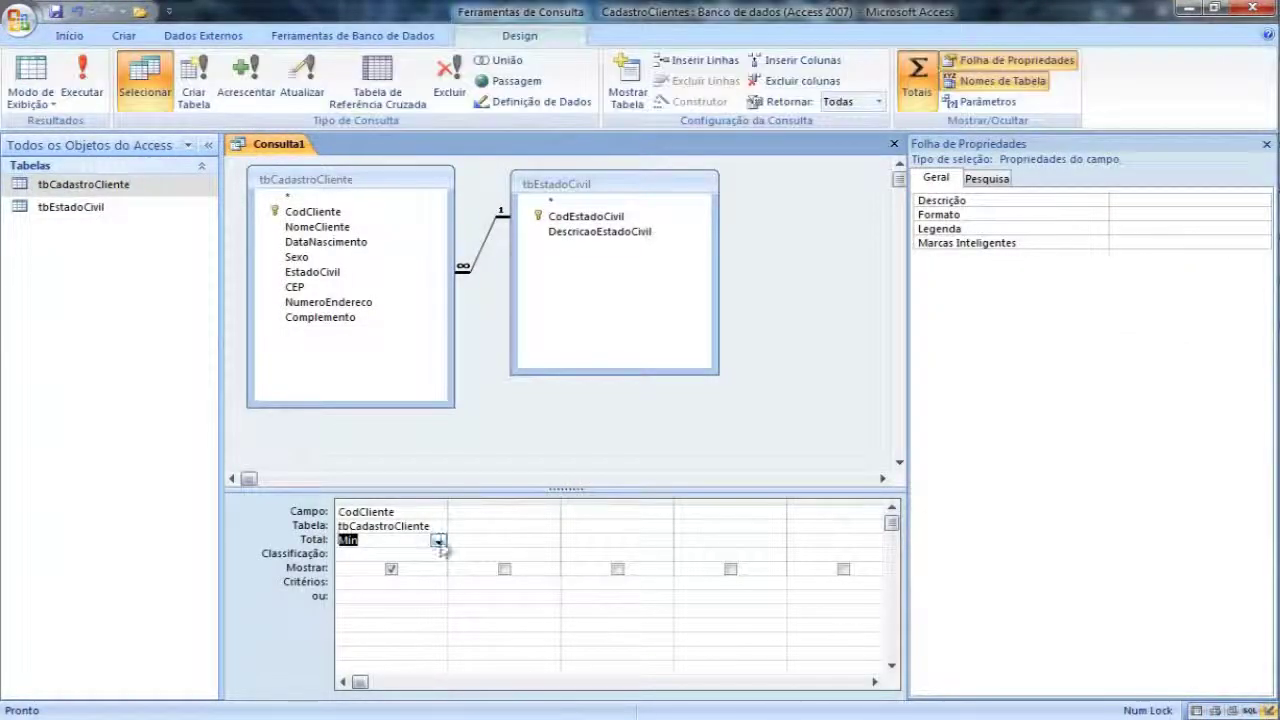
click(438, 540)
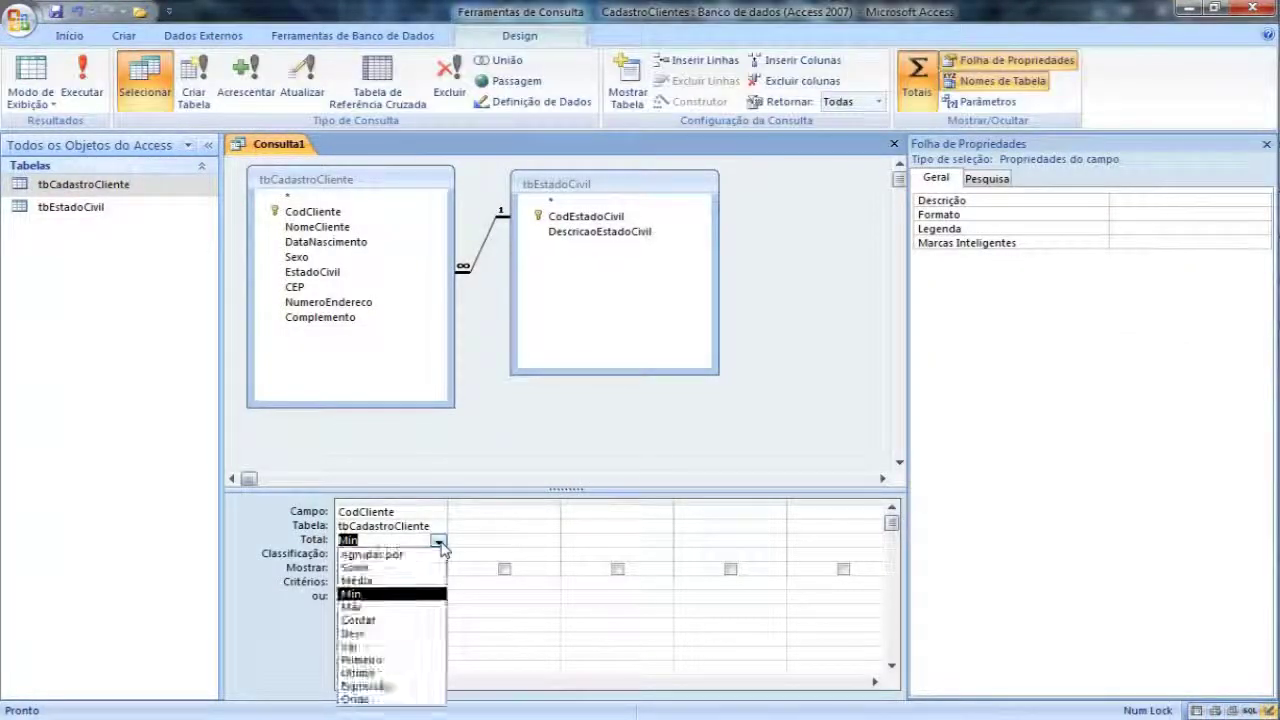
click(390, 660)
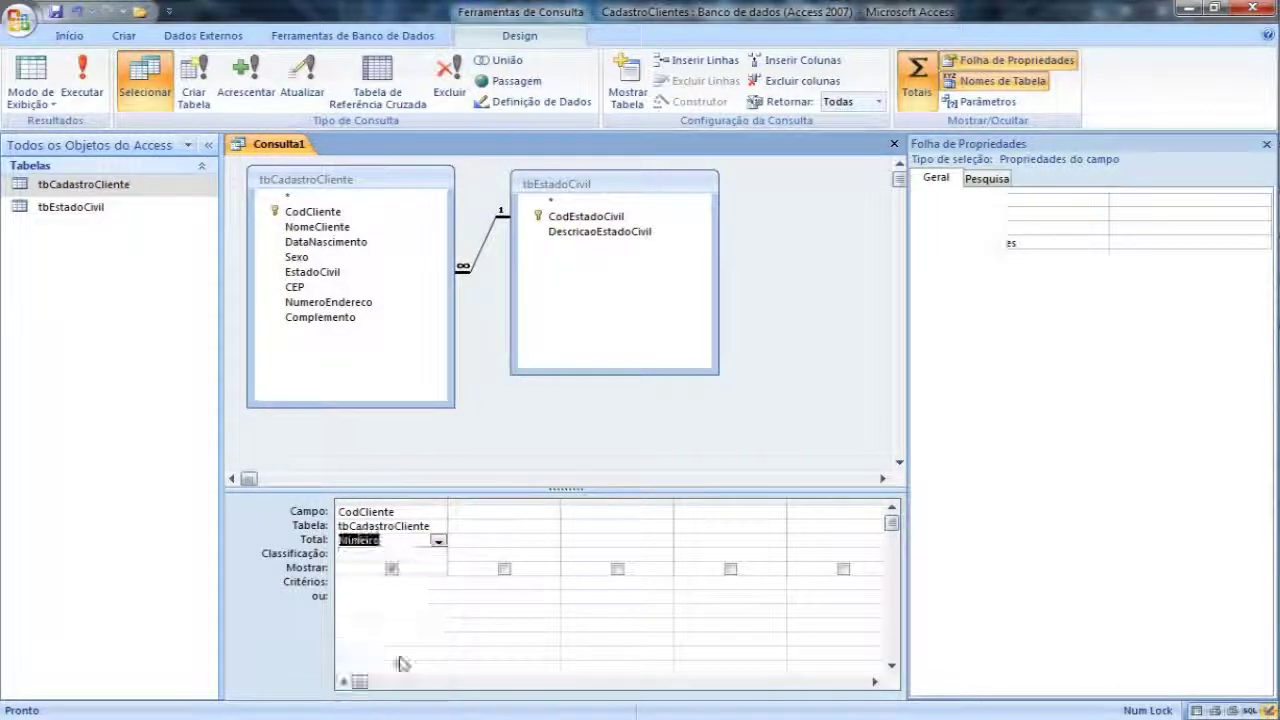
click(82, 80)
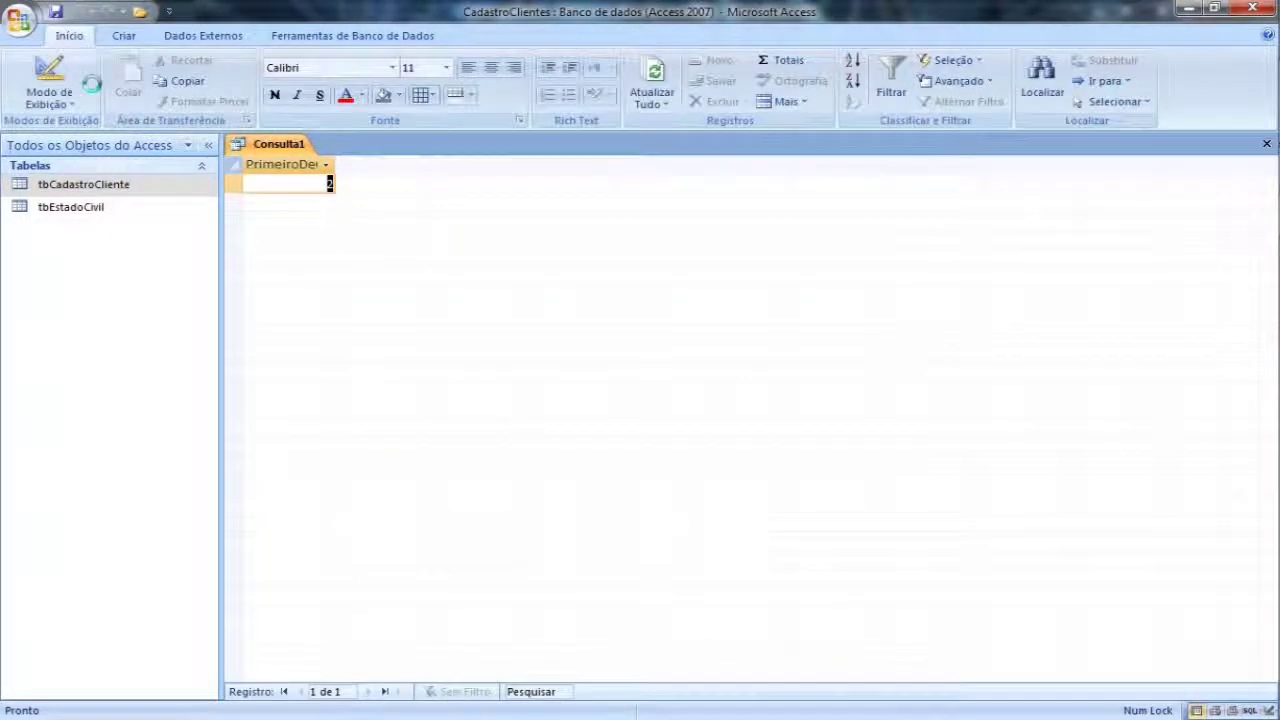
- Return to Design view, change the CodCliente Total to Último, and run the query
click(48, 75)
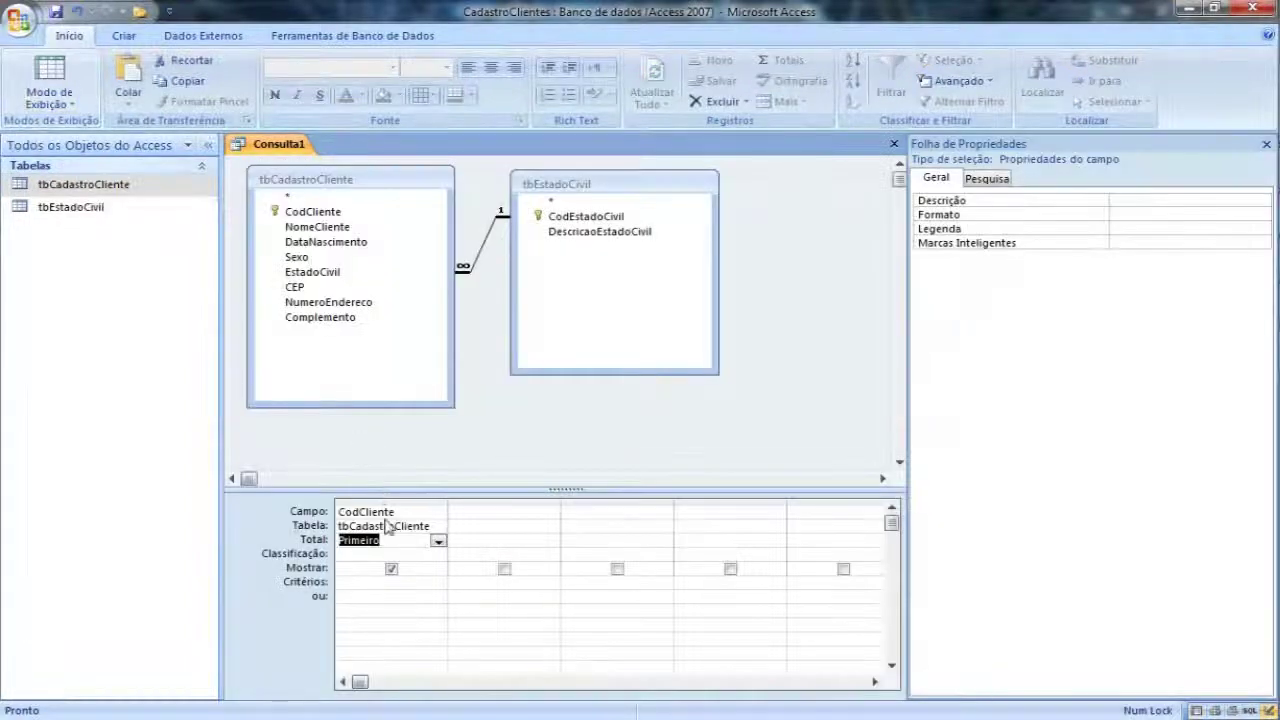
click(438, 540)
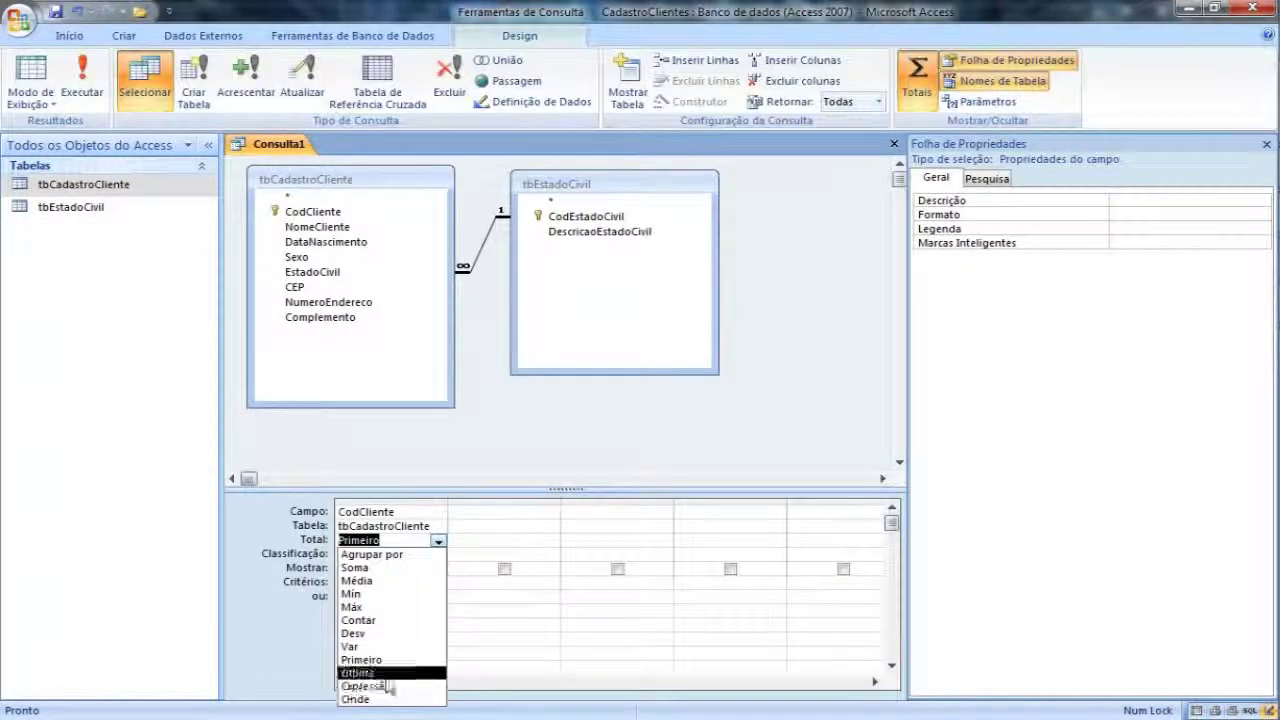
click(390, 673)
click(82, 80)
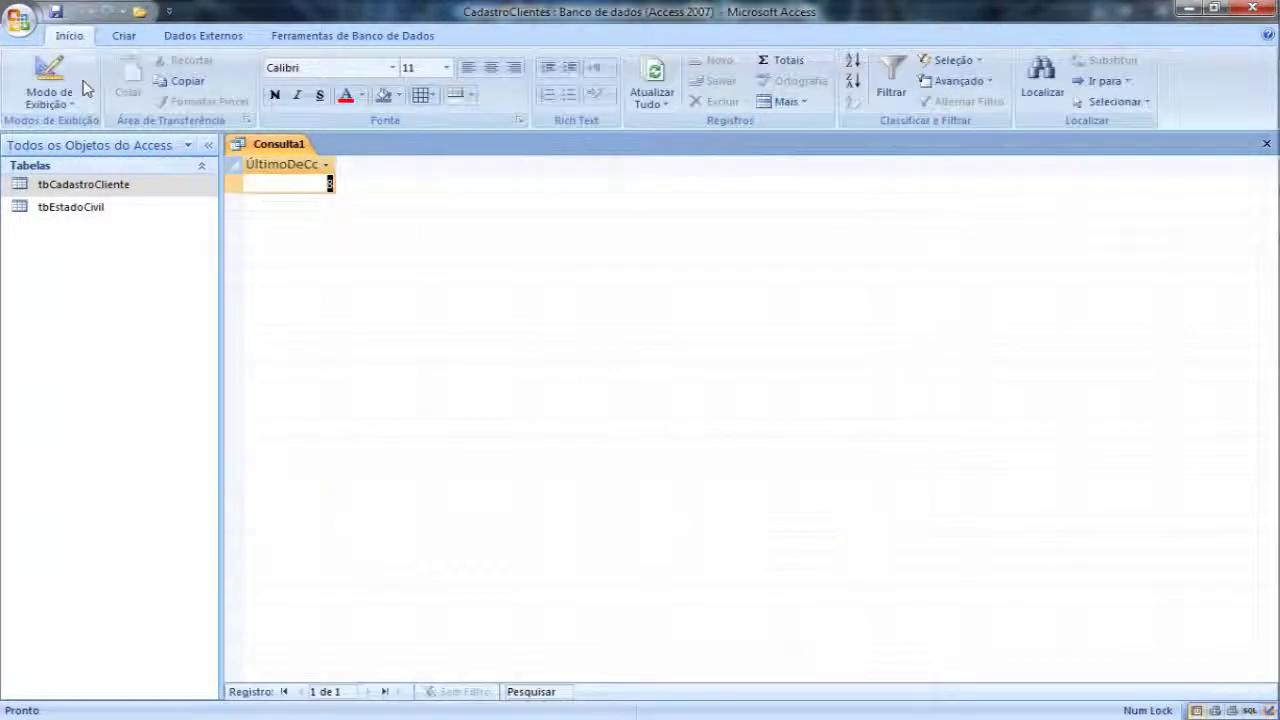
- Return to Design view and delete the CodCliente column from the query design grid
click(48, 72)
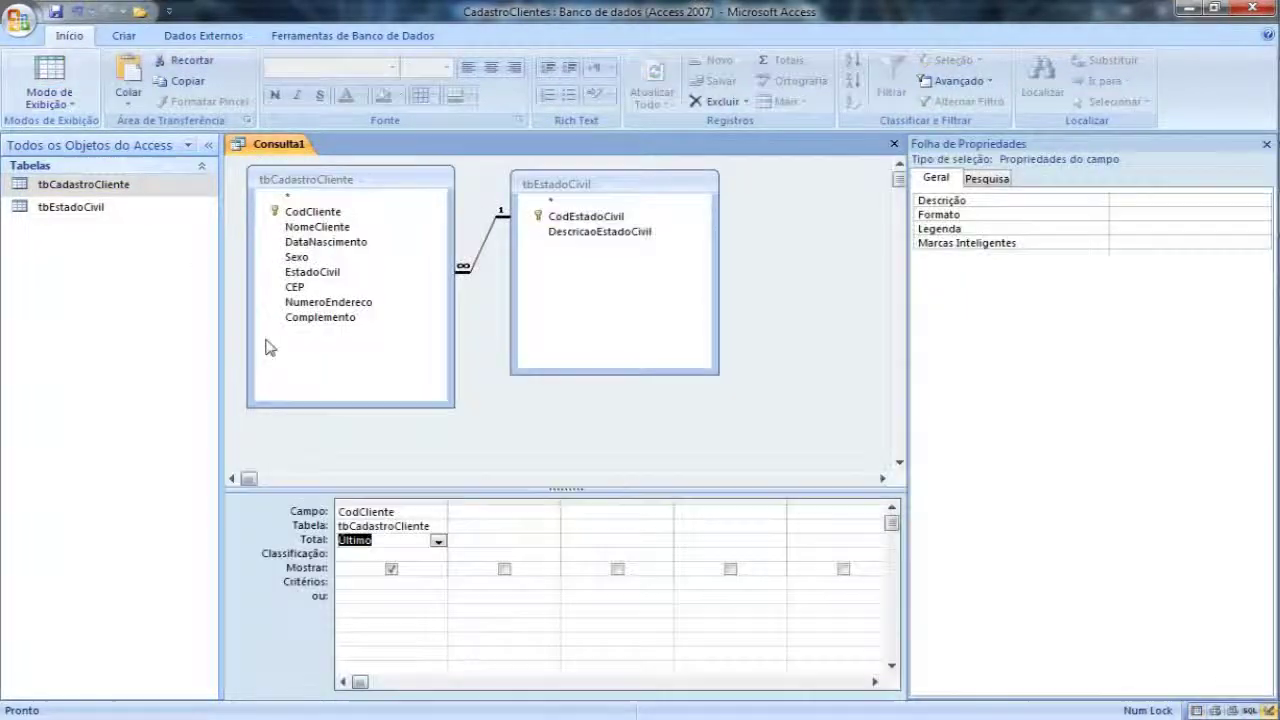
click(438, 541)
click(419, 540)
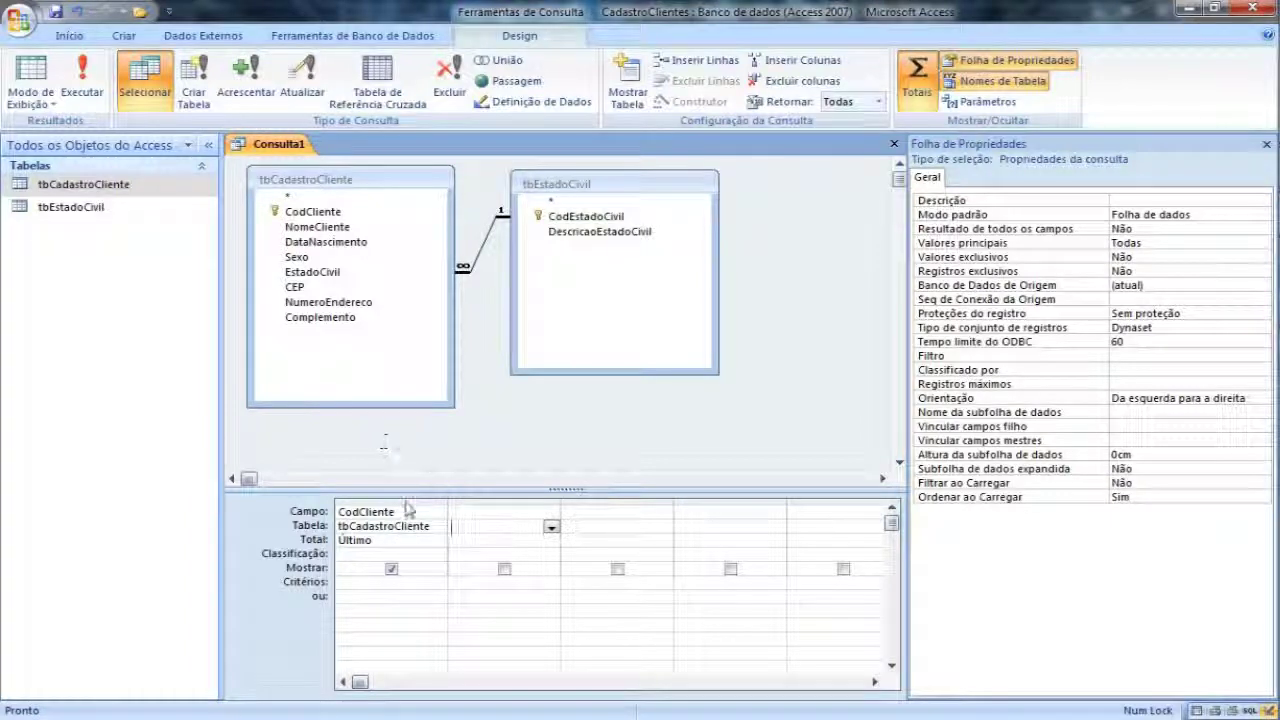
click(406, 503)
key(Delete)
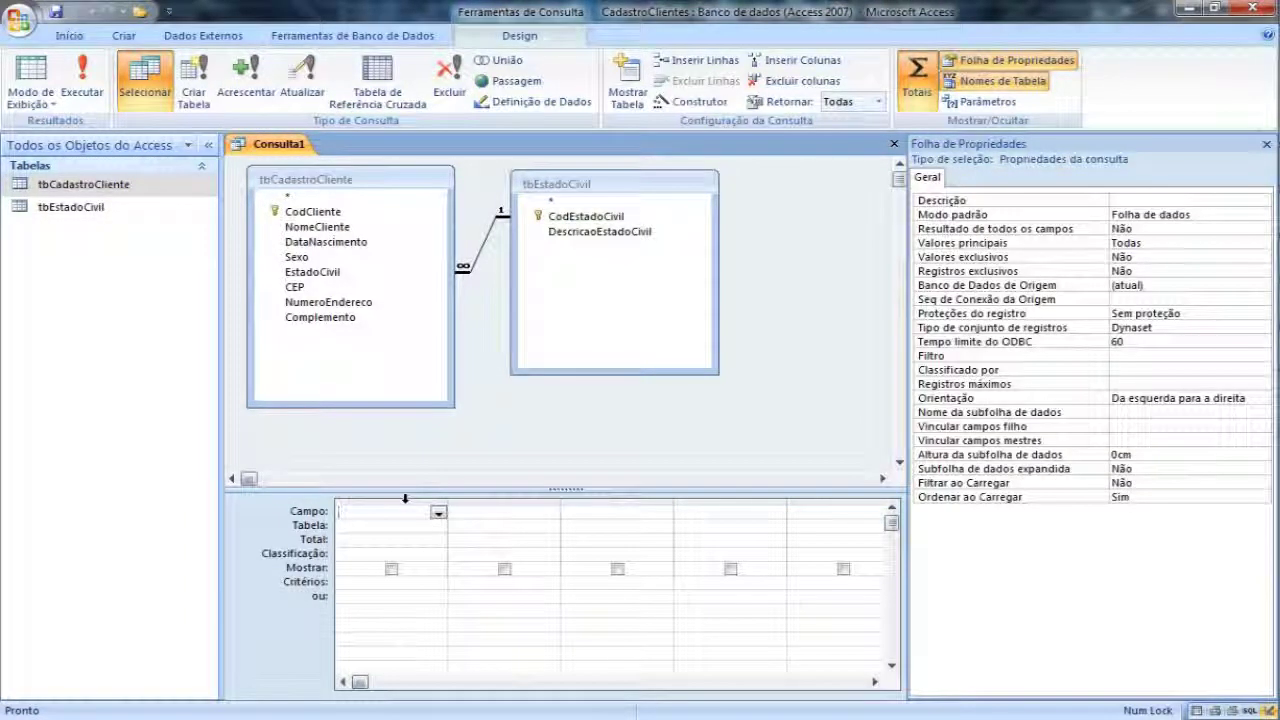
- Add the Sexo field from tbCadastroCliente twice, keeping Agrupar por in the first column and setting Contar in the second
click(309, 263)
double_click(310, 263)
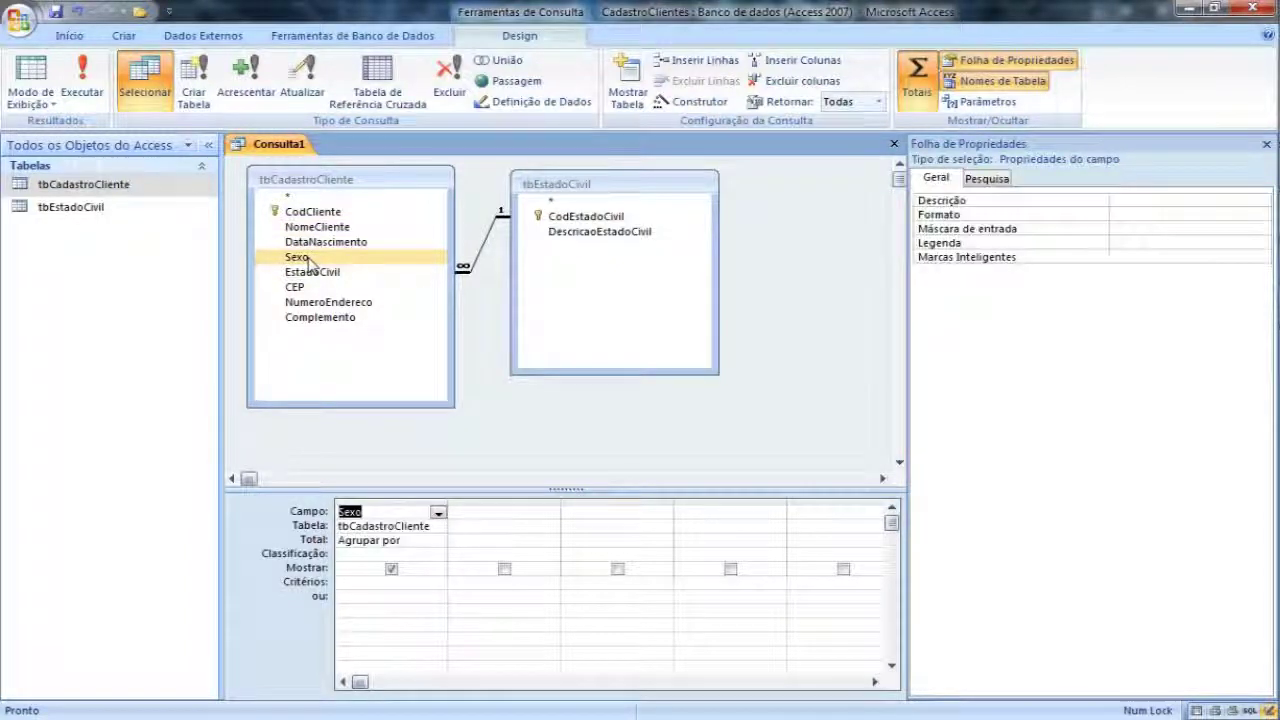
double_click(311, 265)
click(551, 540)
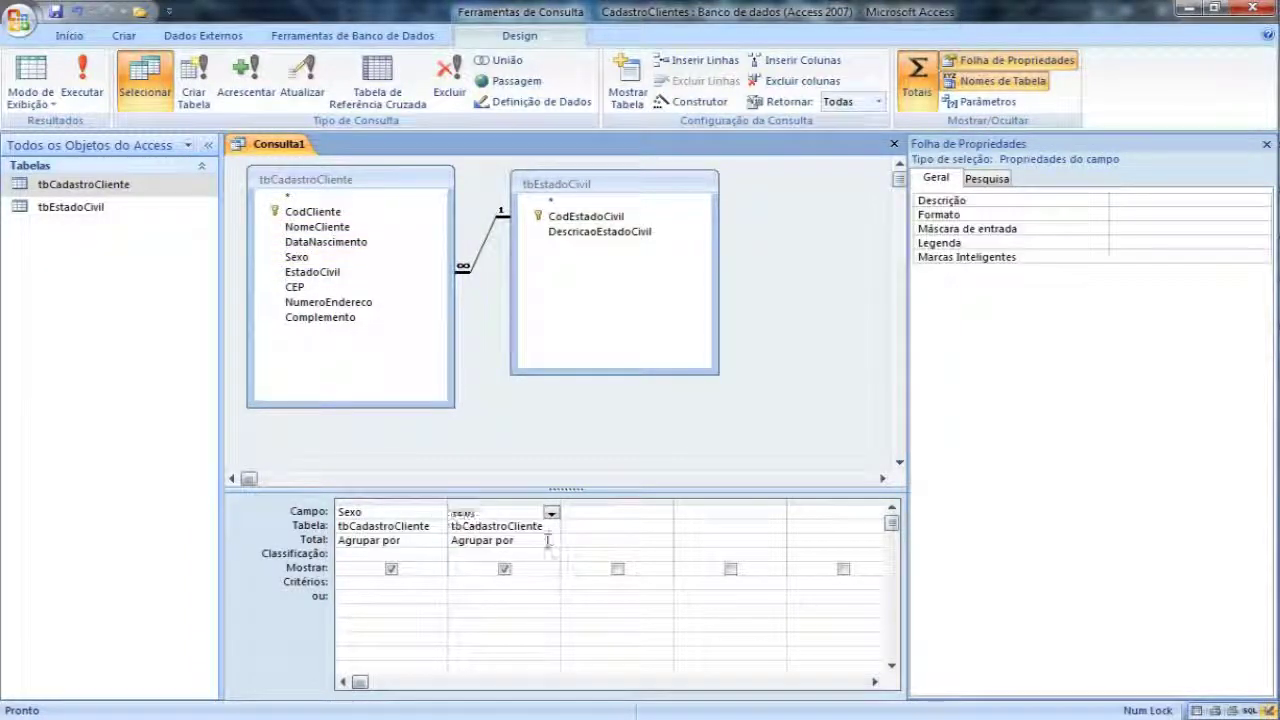
click(551, 540)
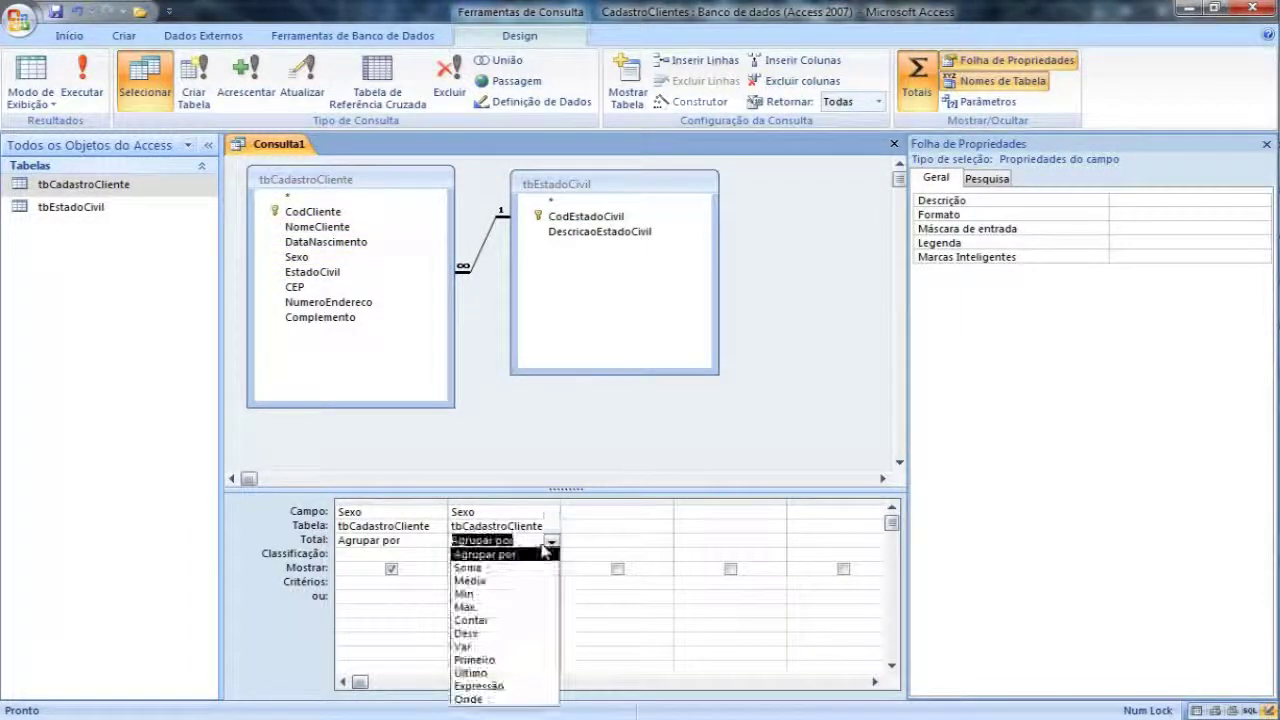
click(497, 622)
- Run the query and widen the count column so its full heading fits
click(82, 80)
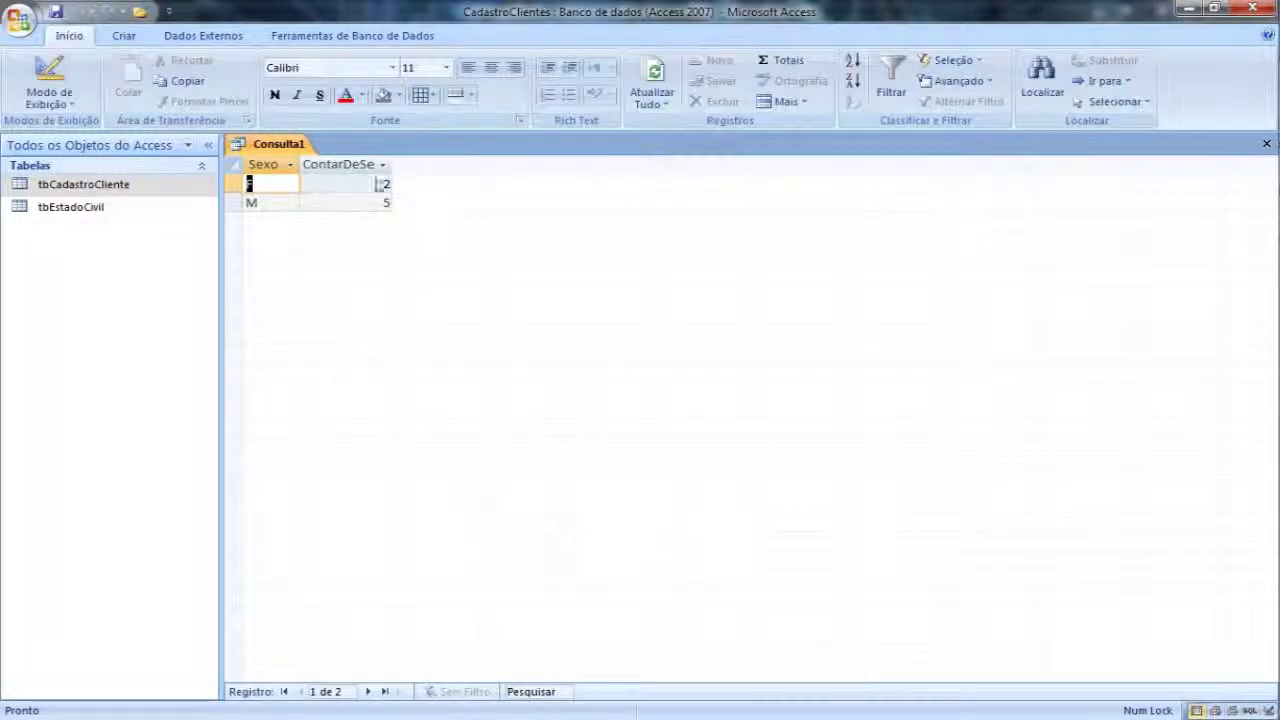
drag(389, 168, 464, 166)
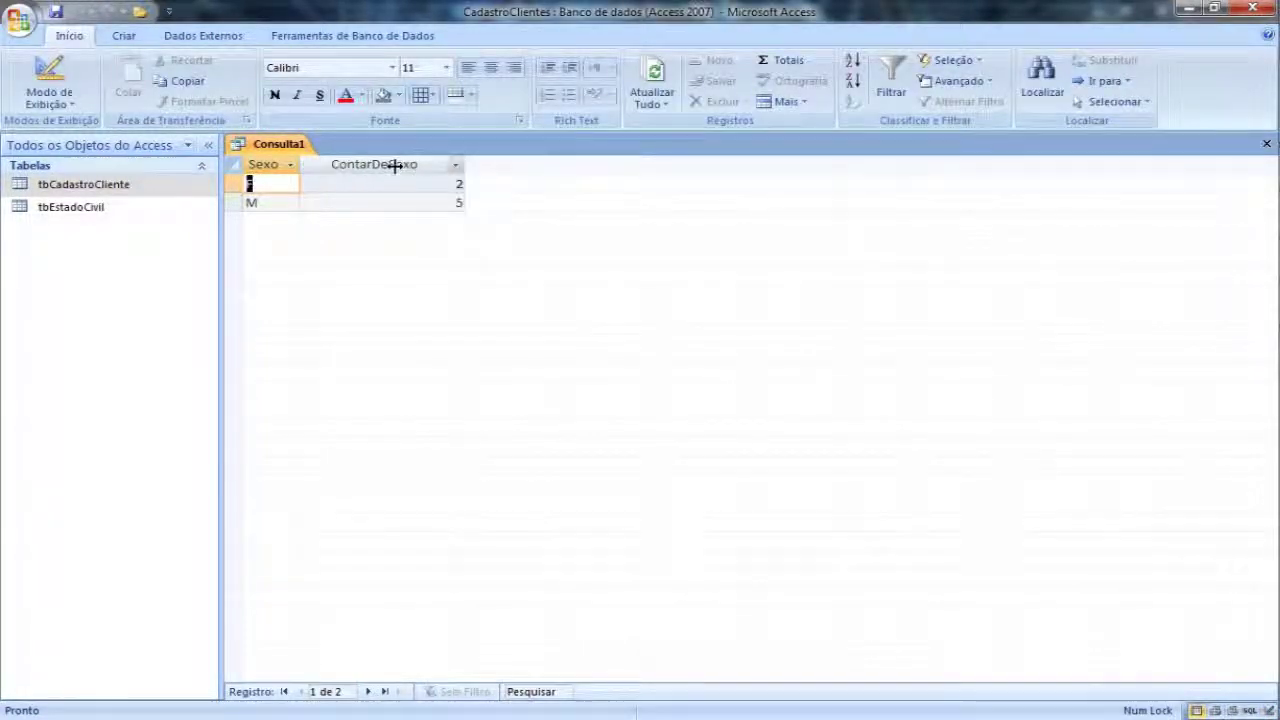
- Return to Design view and give the counted Sexo column the alias Qtde by entering Qtde: before the field name
click(49, 72)
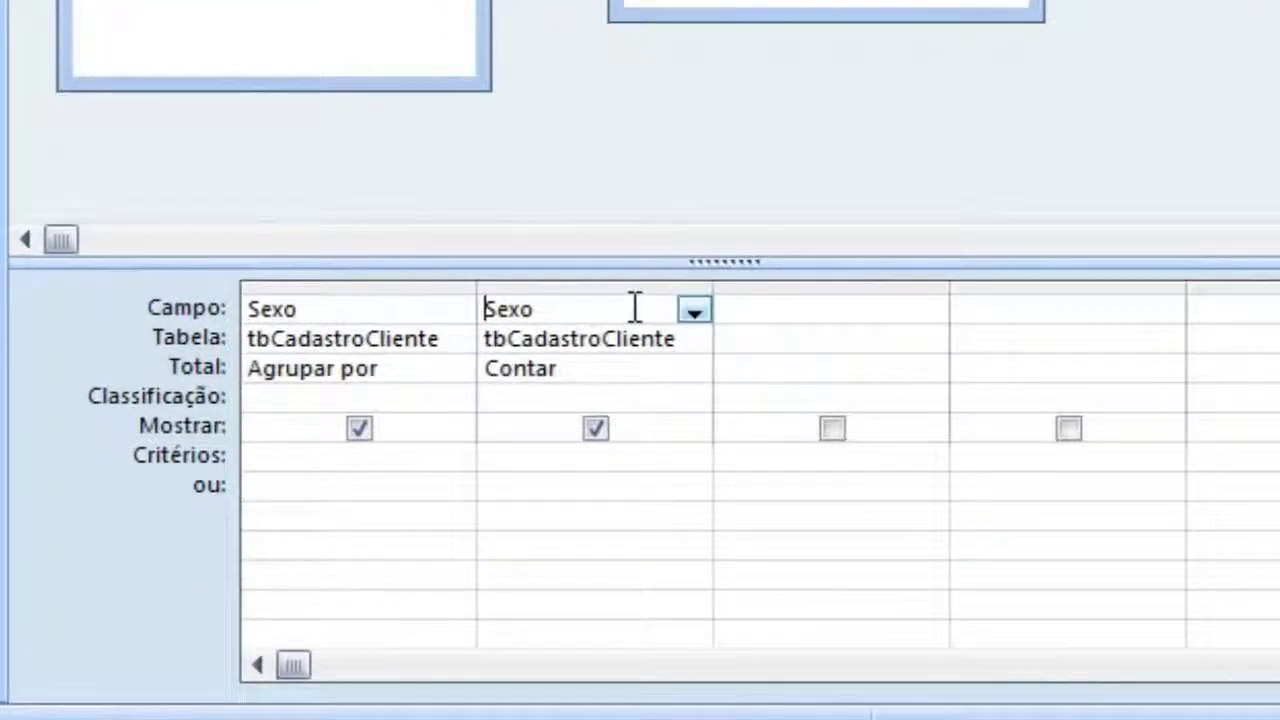
text(Qtde)
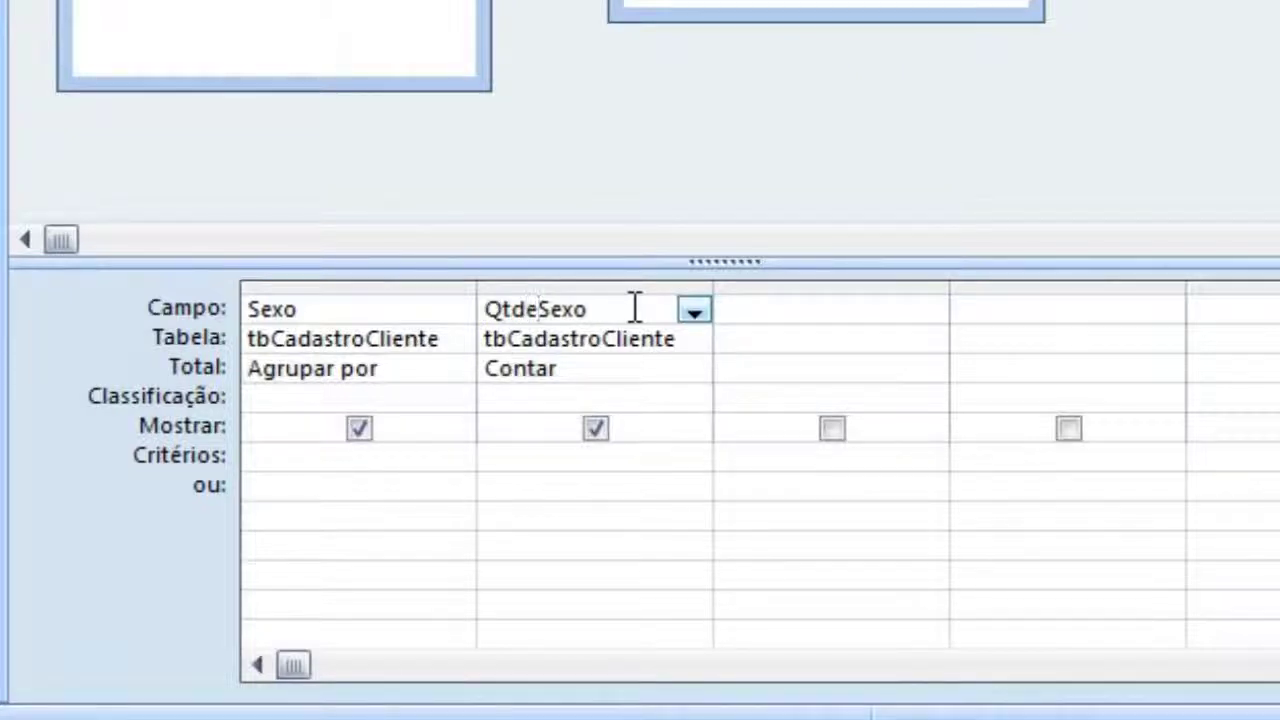
text(:)
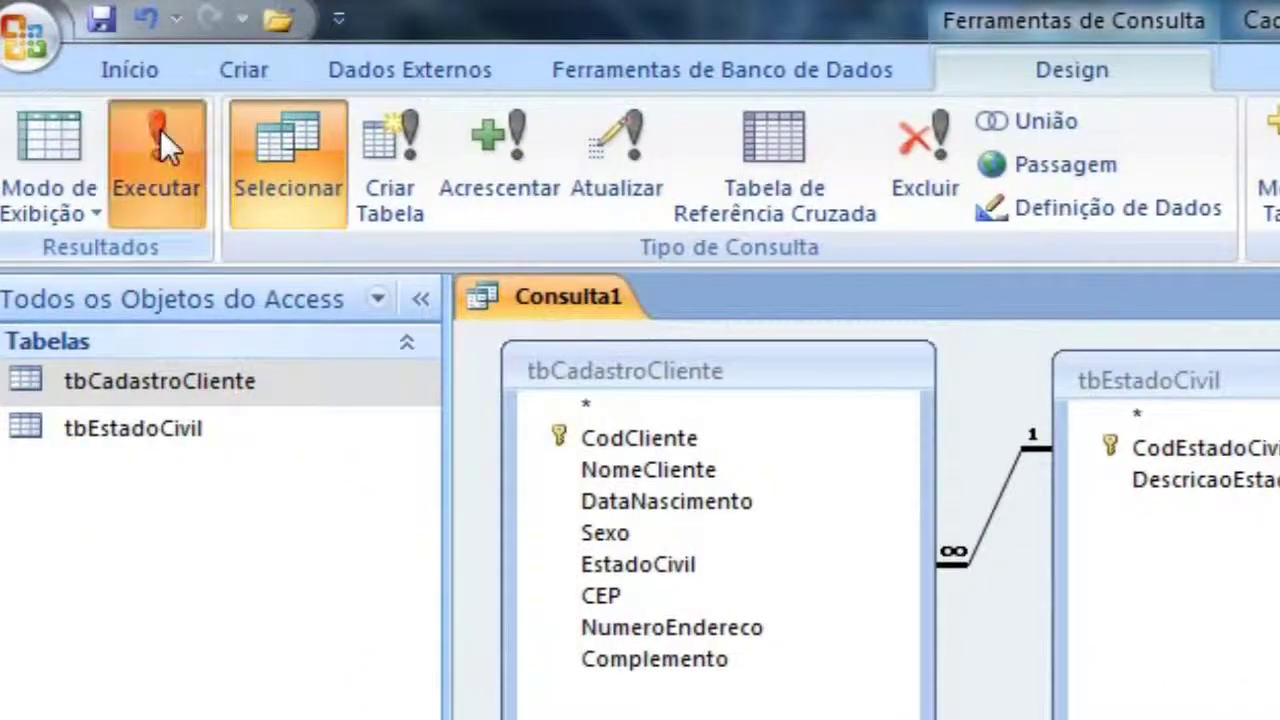
- Run the query to check the Qtde column, return to Design view and delete both Sexo columns from the design grid
click(77, 14)
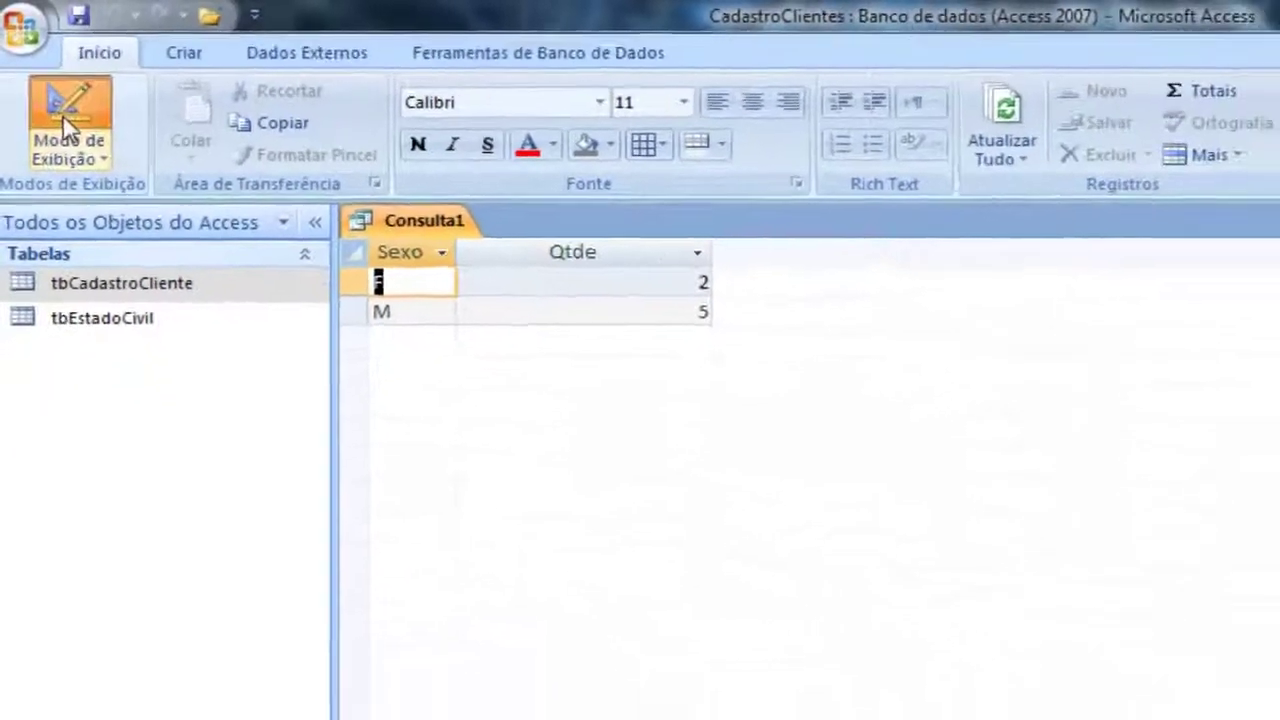
click(62, 114)
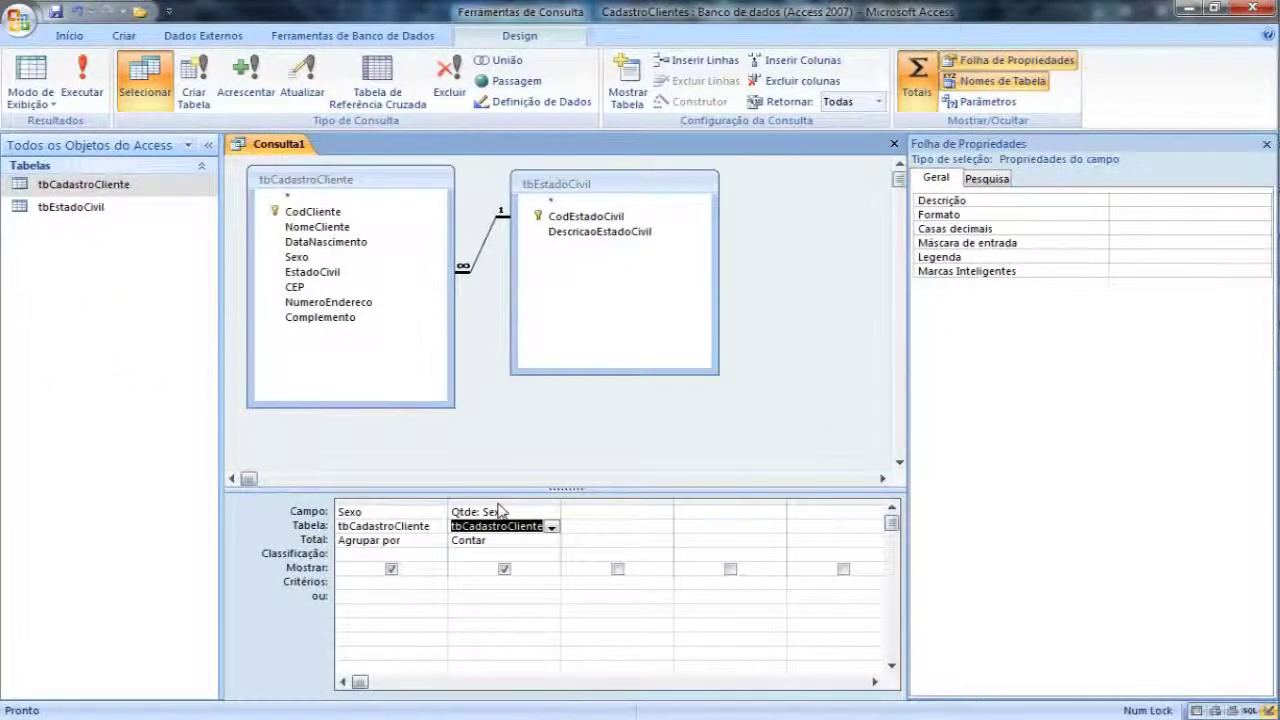
click(500, 501)
shift+click(381, 500)
key(Delete)
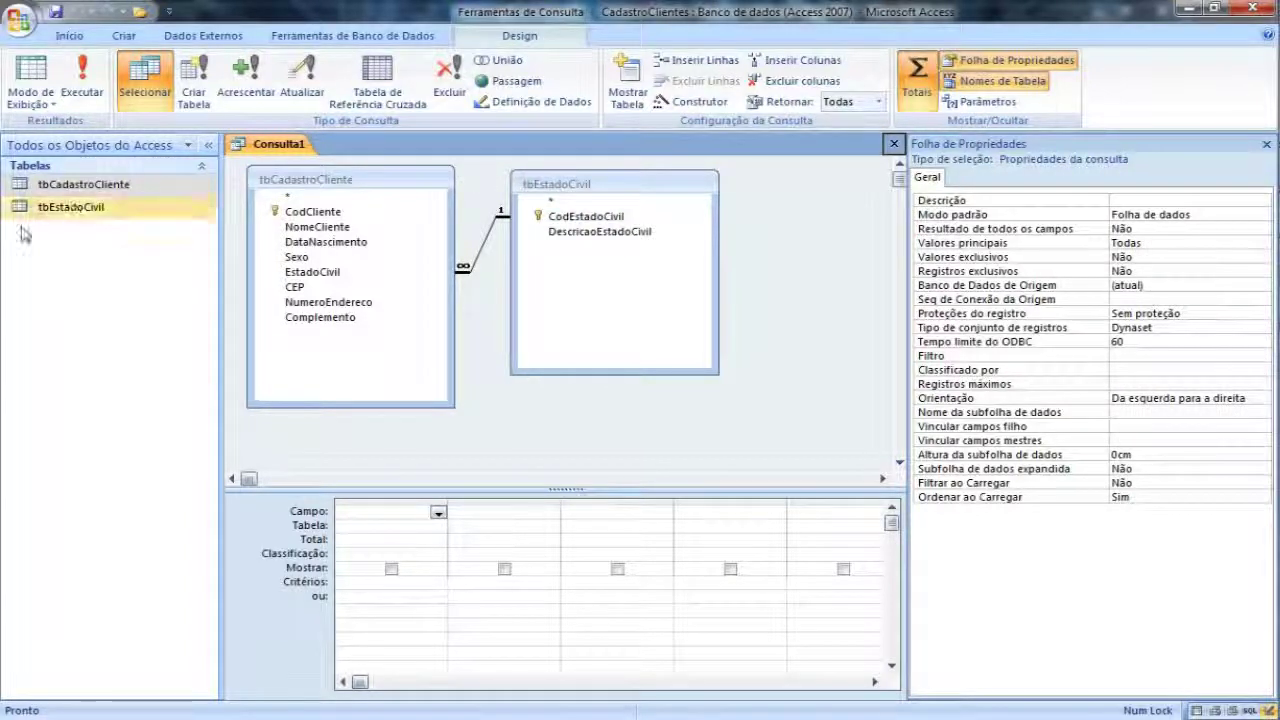
- Add CodCliente and NomeCliente from tbCadastroCliente and DescricaoEstadoCivil from tbEstadoCivil to the query design grid
click(316, 213)
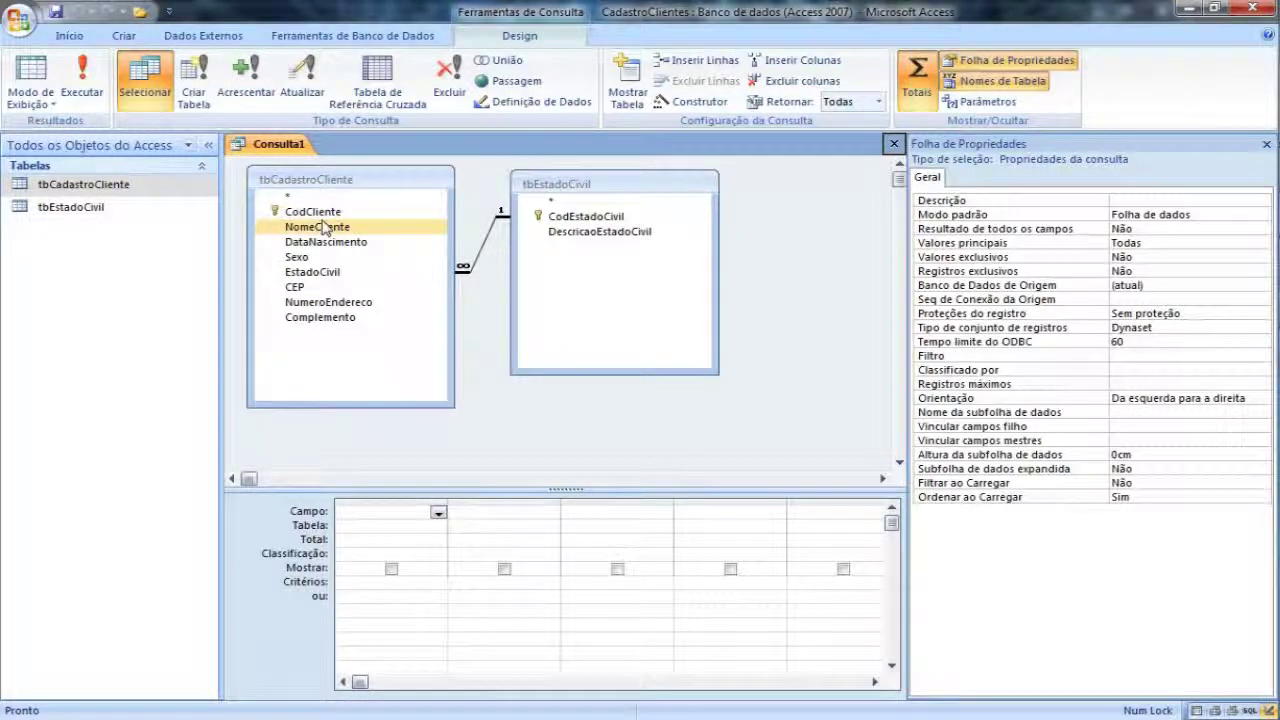
click(325, 214)
double_click(313, 212)
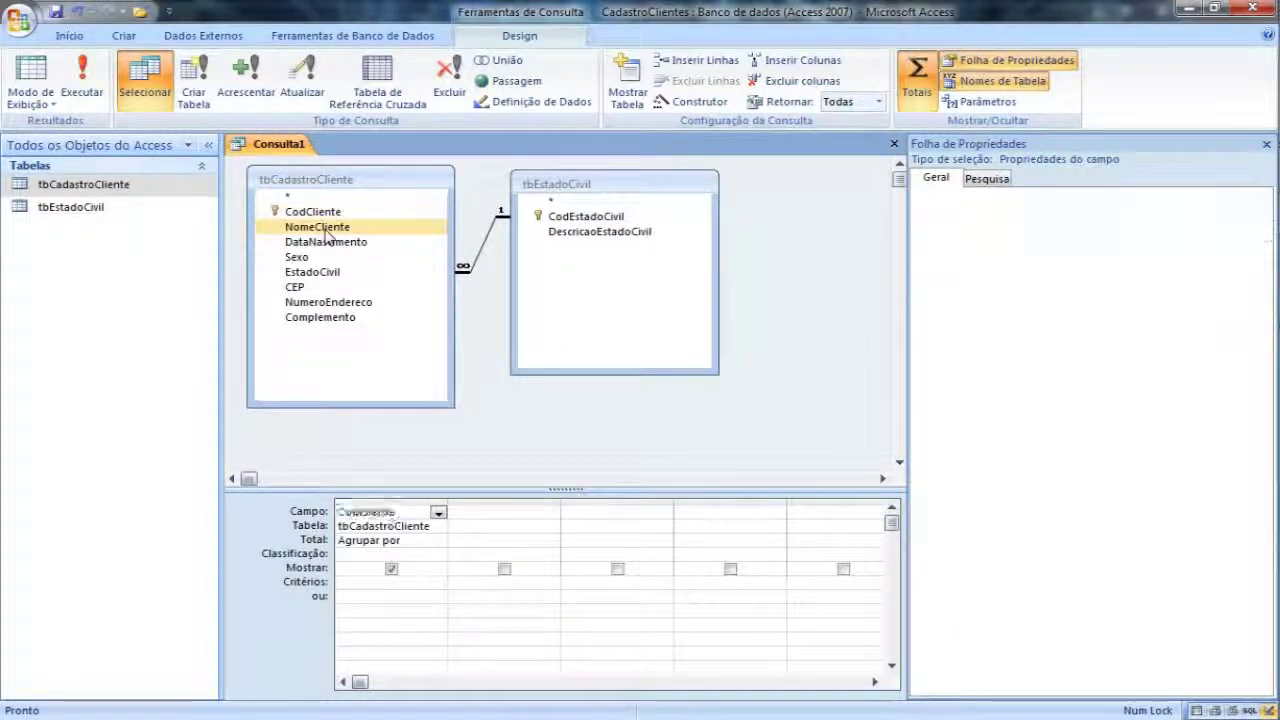
double_click(318, 227)
double_click(618, 235)
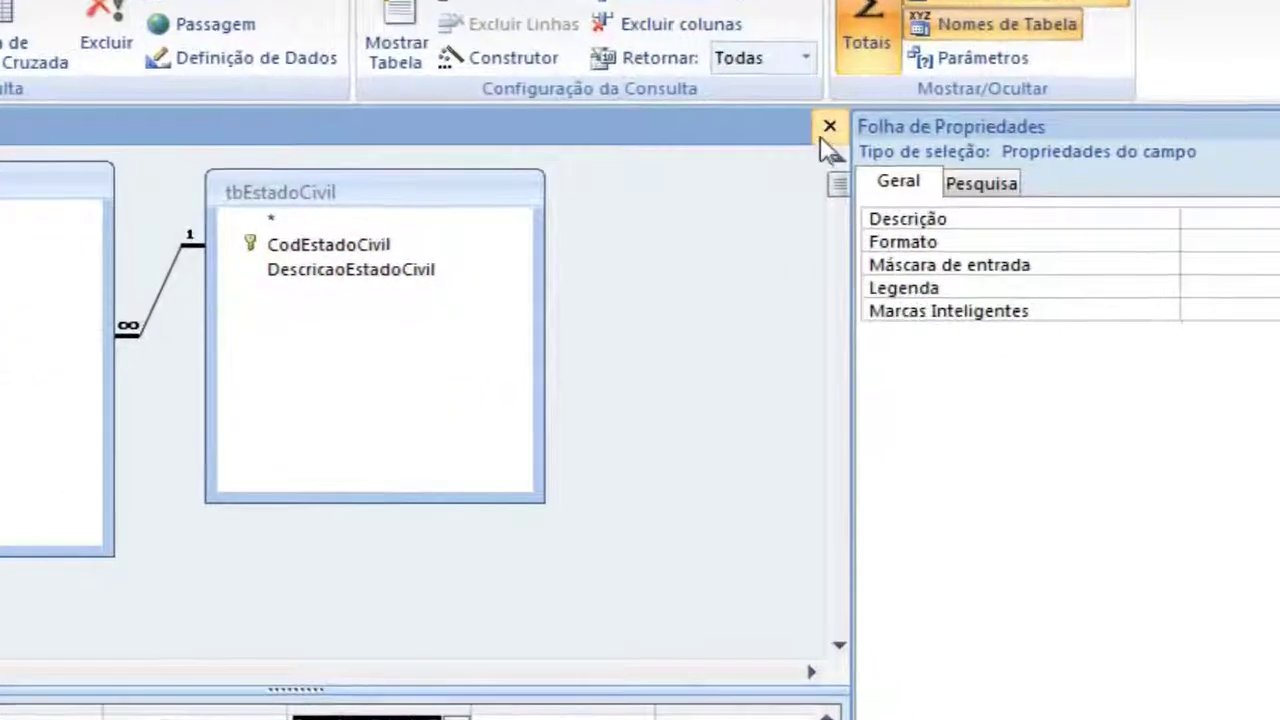
- Close the query and save it under the name cnExemplo1
click(885, 141)
click(297, 566)
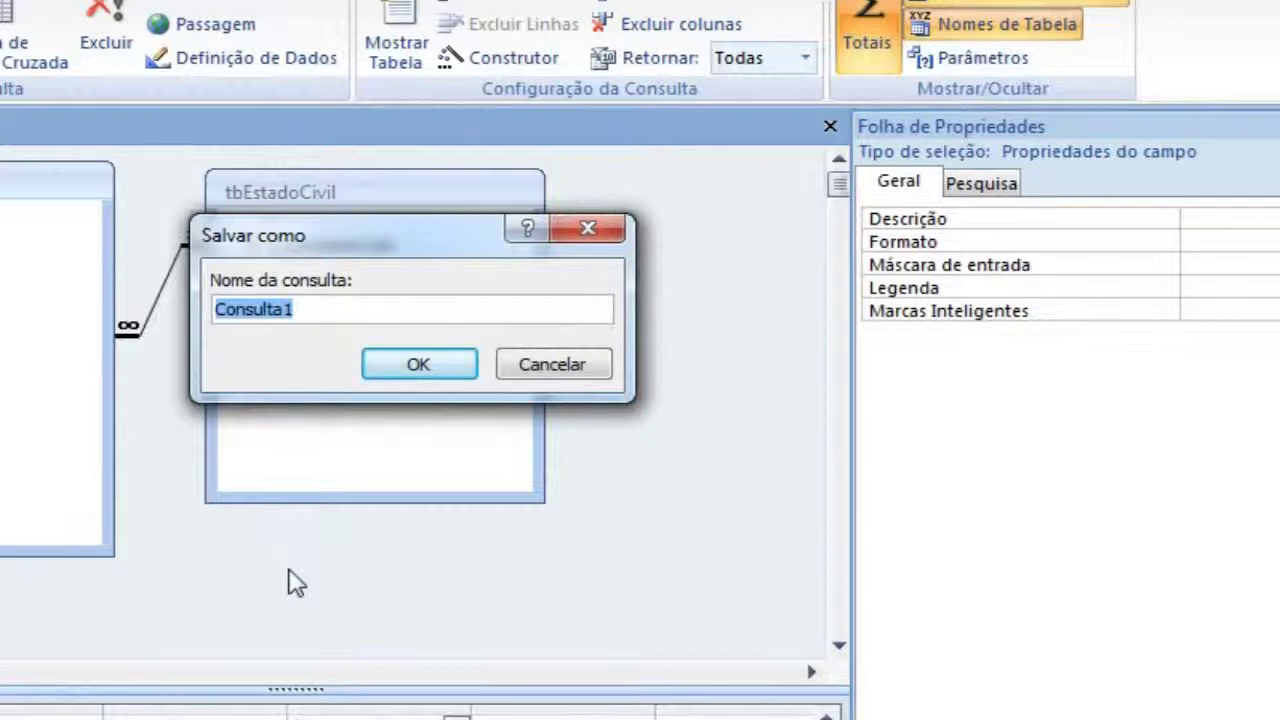
text(cn)
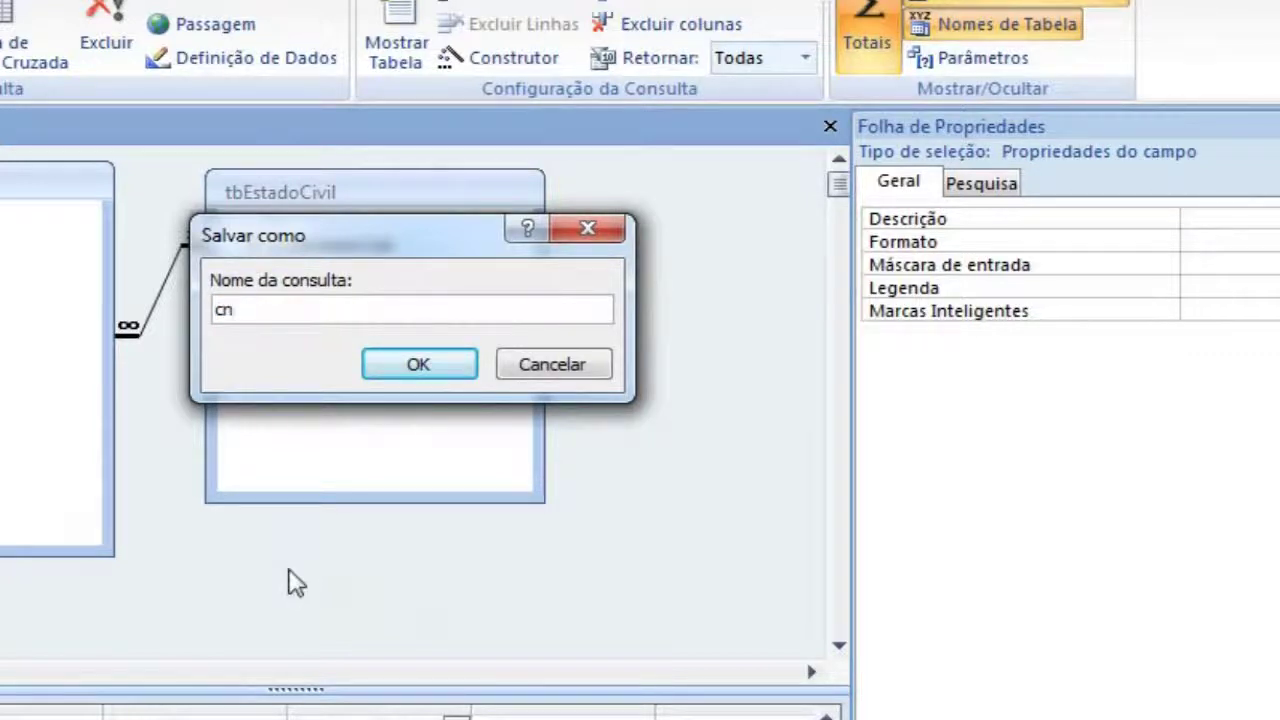
text(Exemplo)
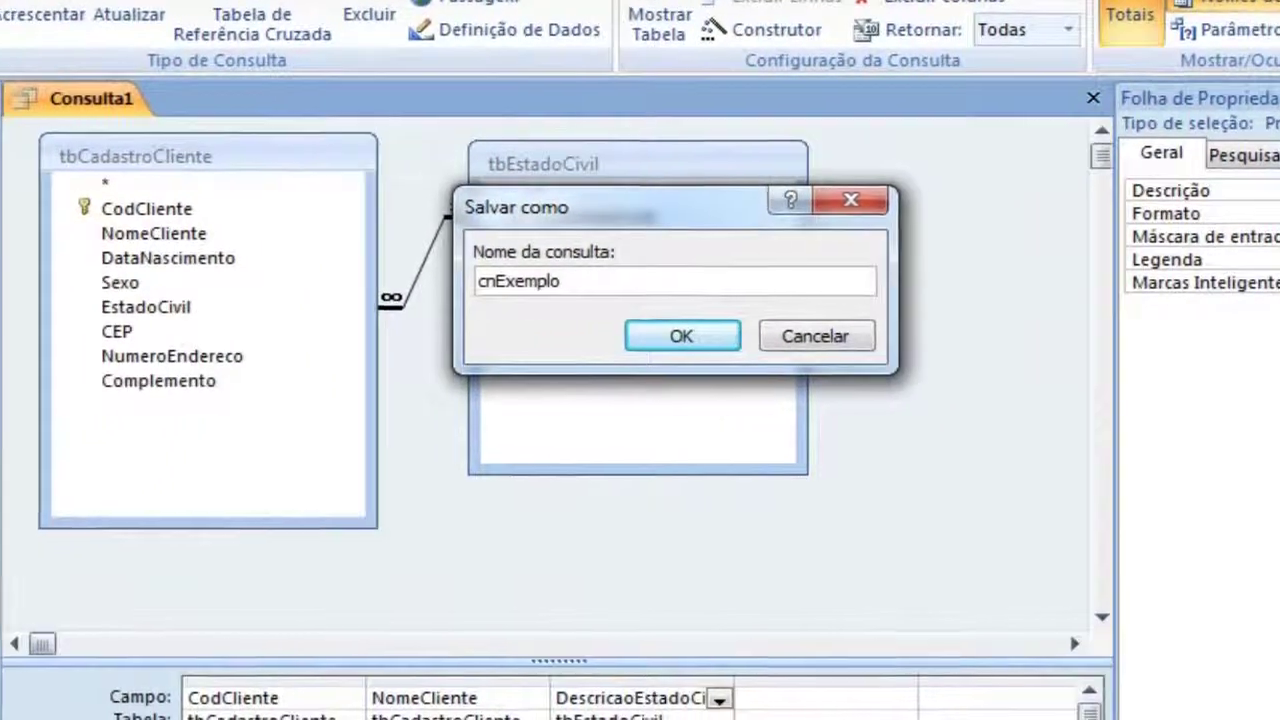
text(1)
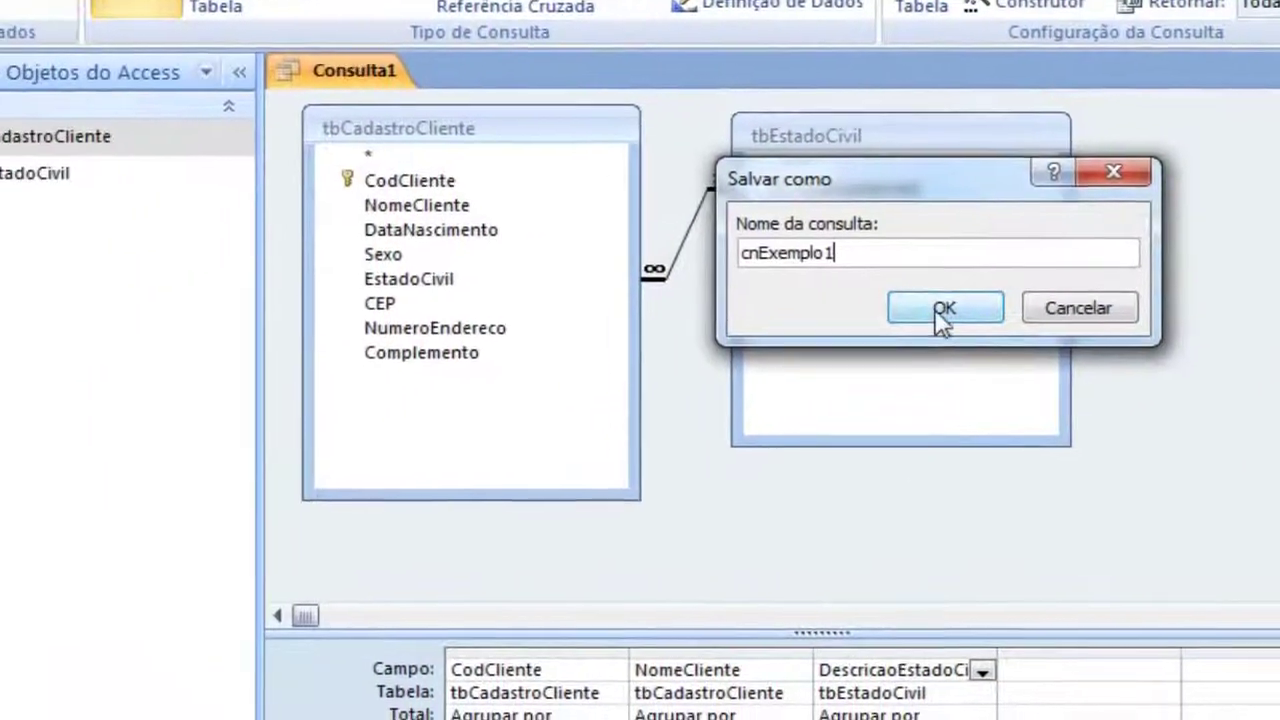
click(680, 338)
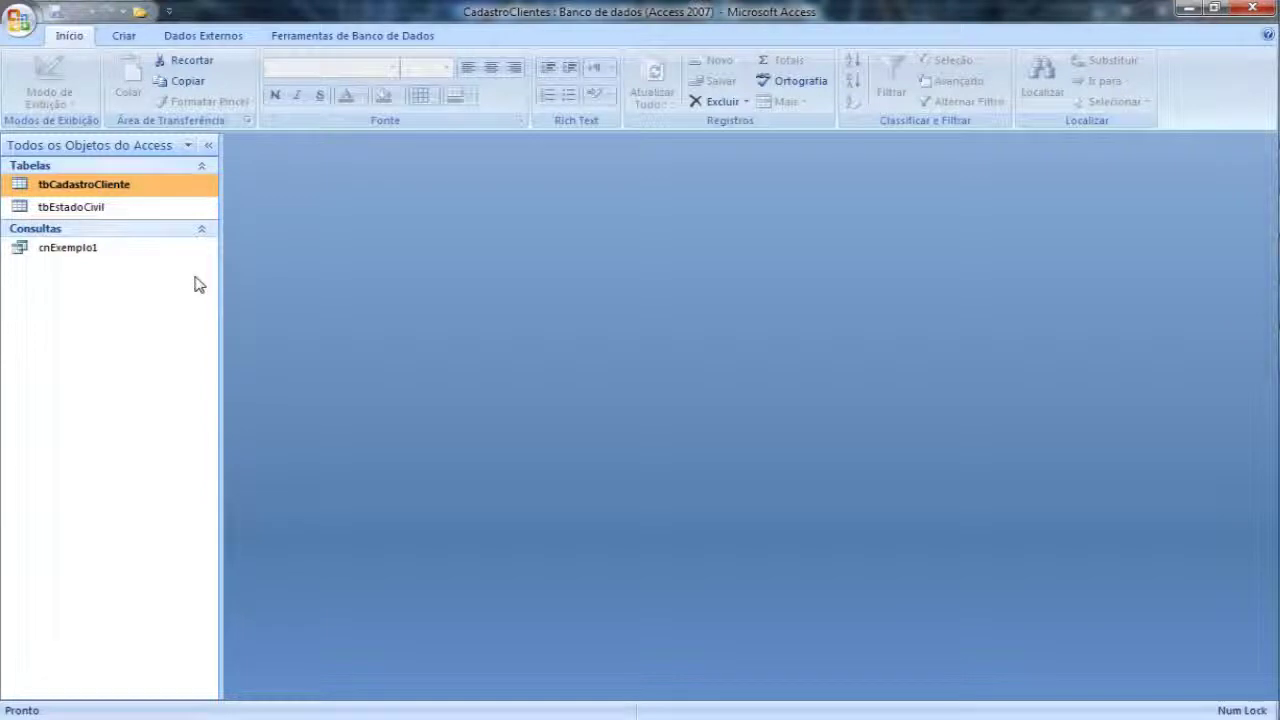
- Create a new query in Design view without adding any tables to it
click(124, 36)
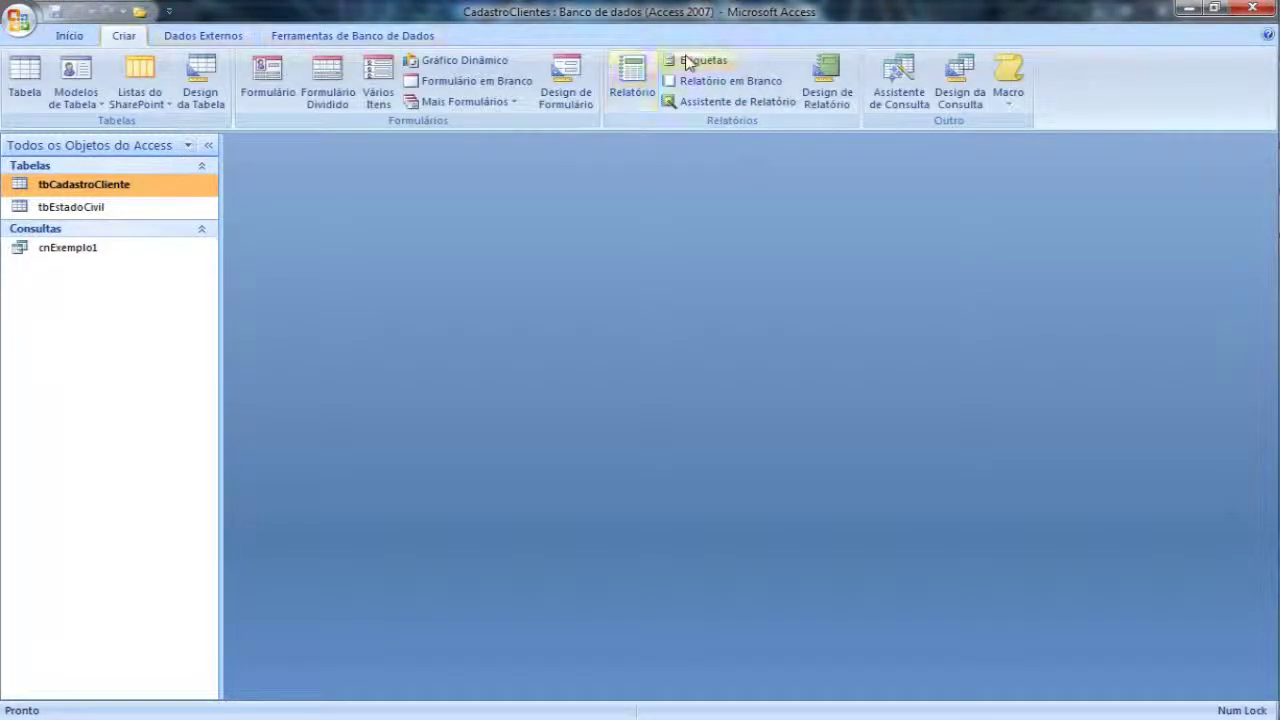
click(968, 92)
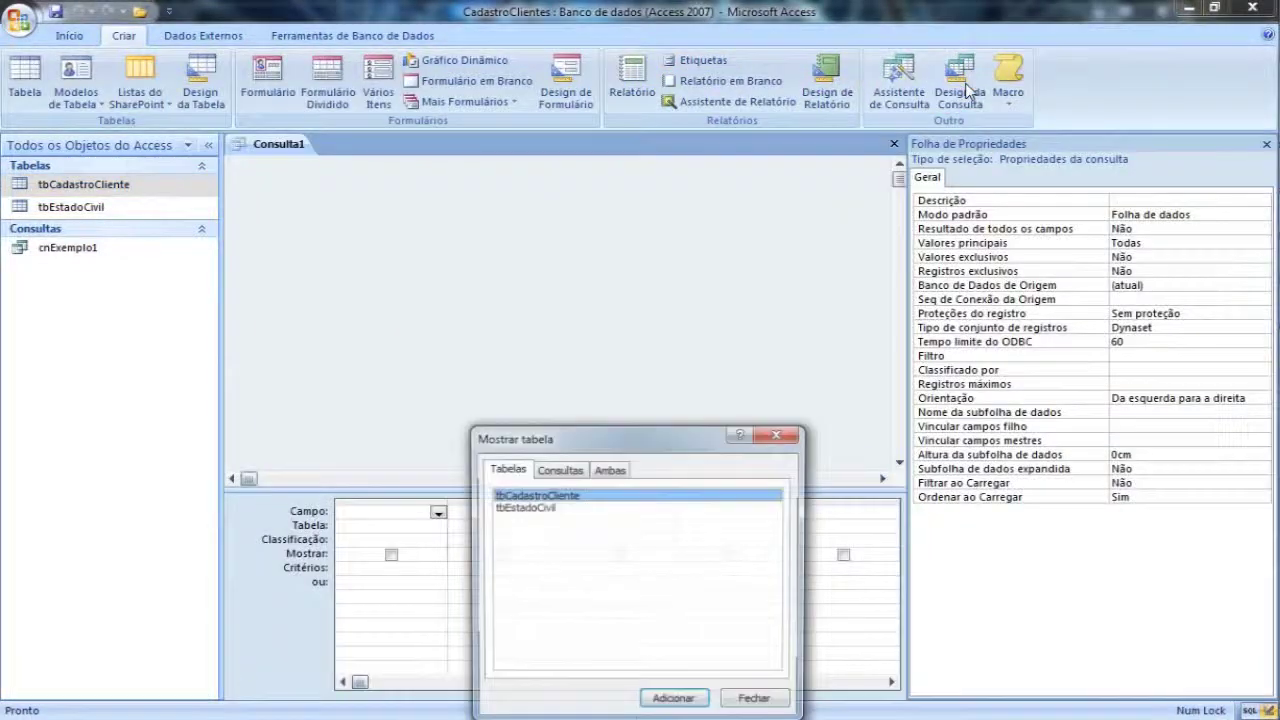
drag(672, 436, 677, 228)
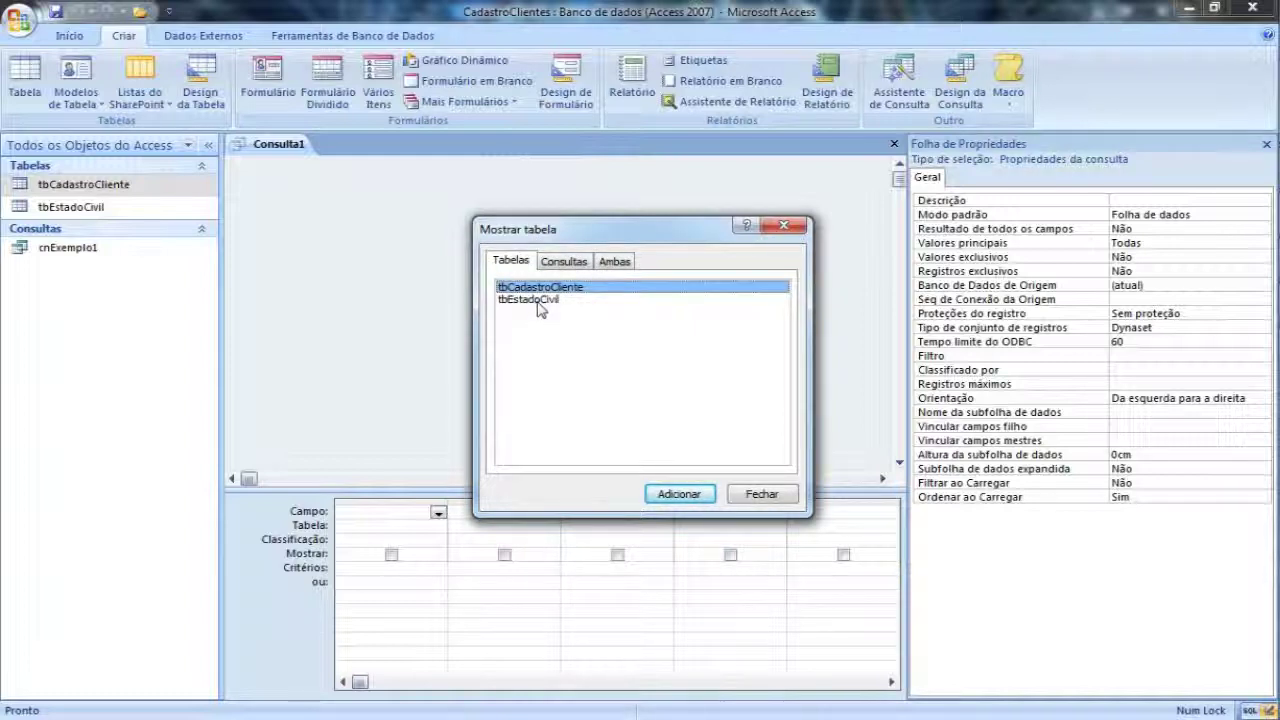
click(762, 494)
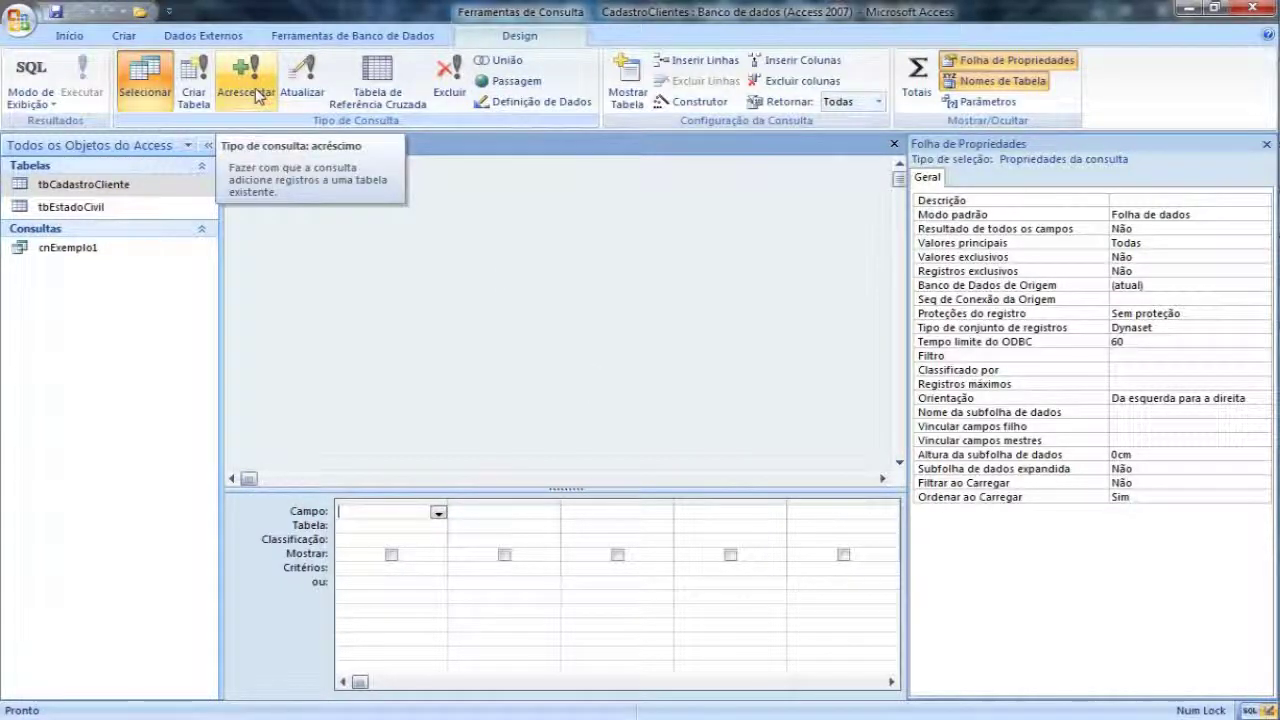
- Turn the new query into an append query (Acrescentar) that targets the tbEstadoCivil table in the current database
click(258, 96)
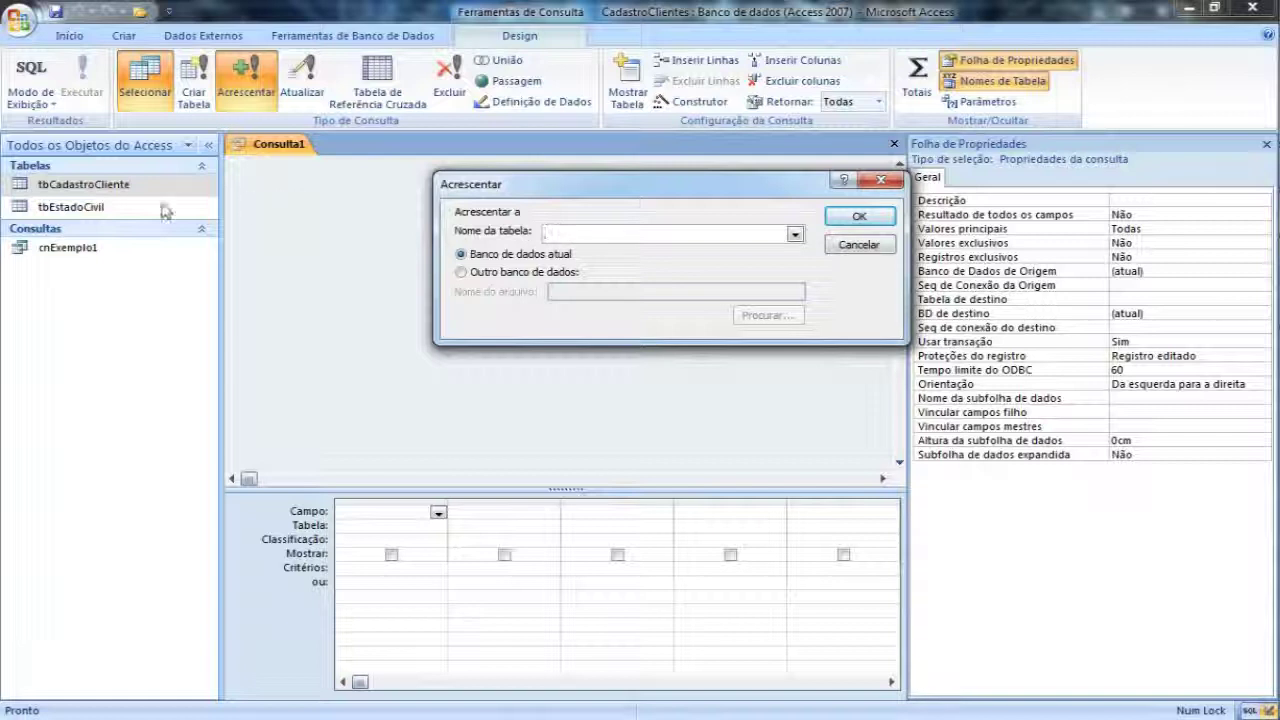
click(795, 235)
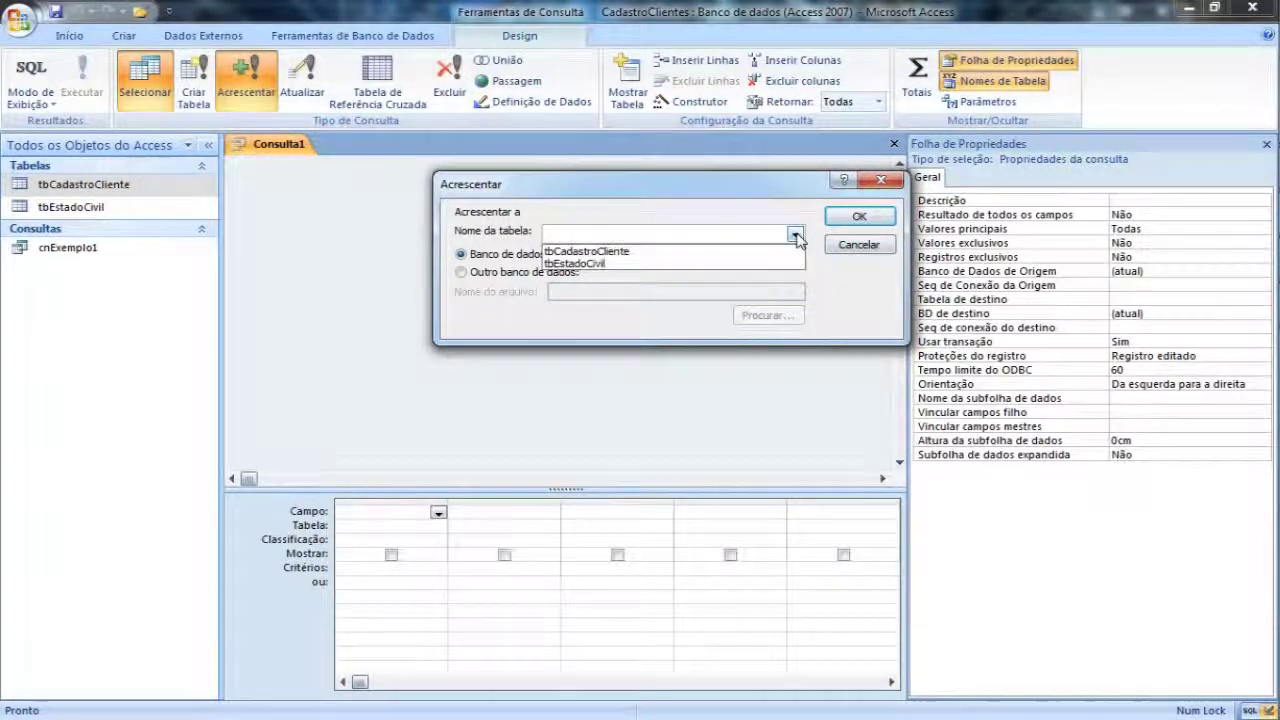
click(593, 264)
click(866, 218)
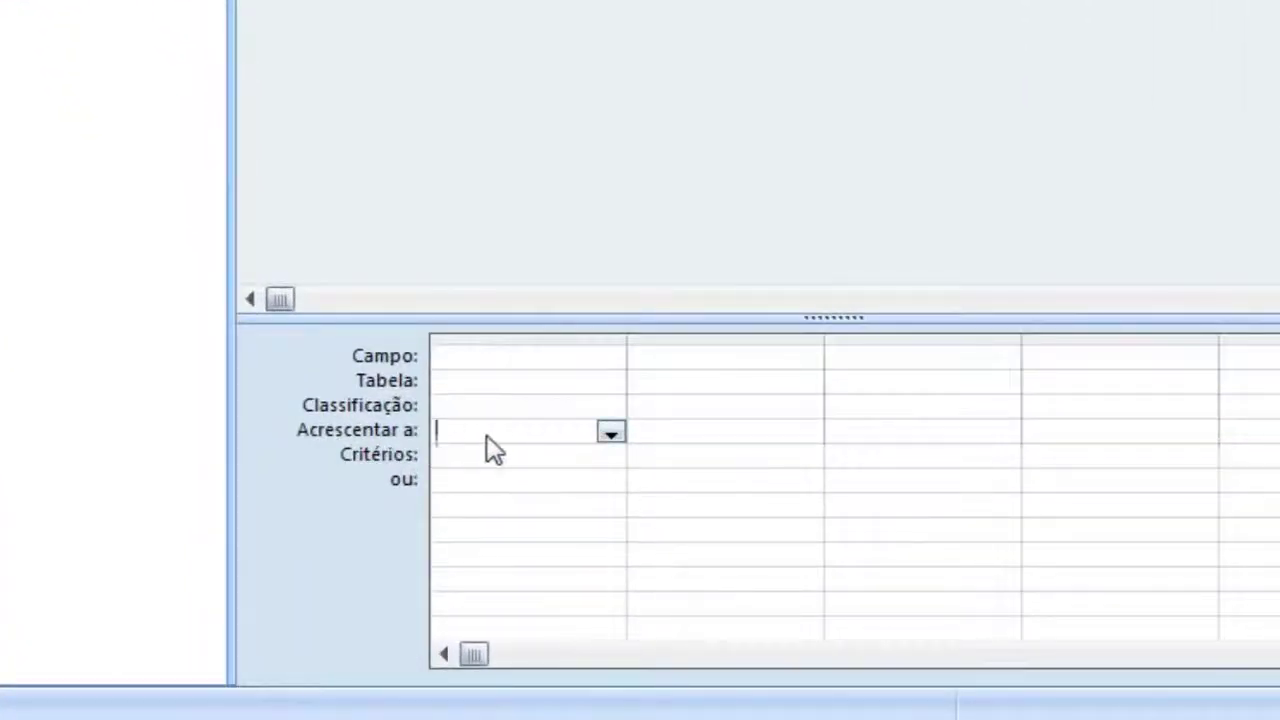
- Set the Acrescentar a destination fields to CodEstadoCivil in the first column and DescricaoEstadoCivil in the second
click(611, 433)
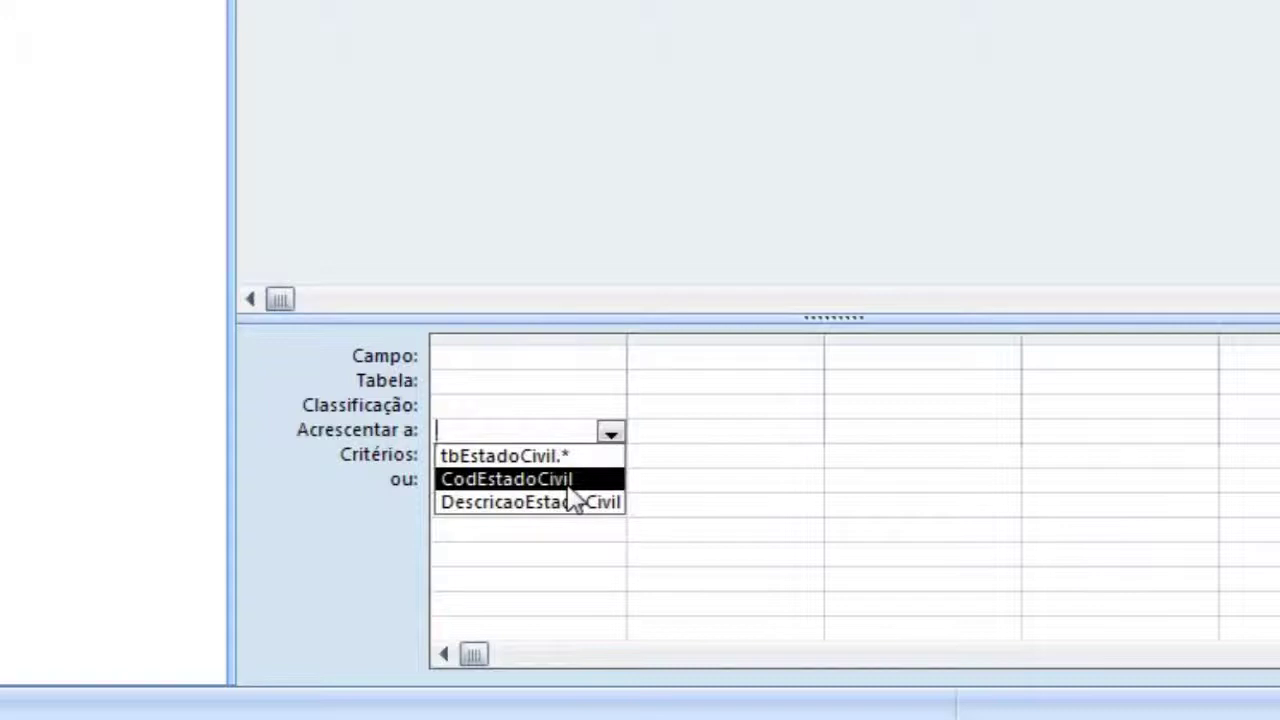
click(522, 486)
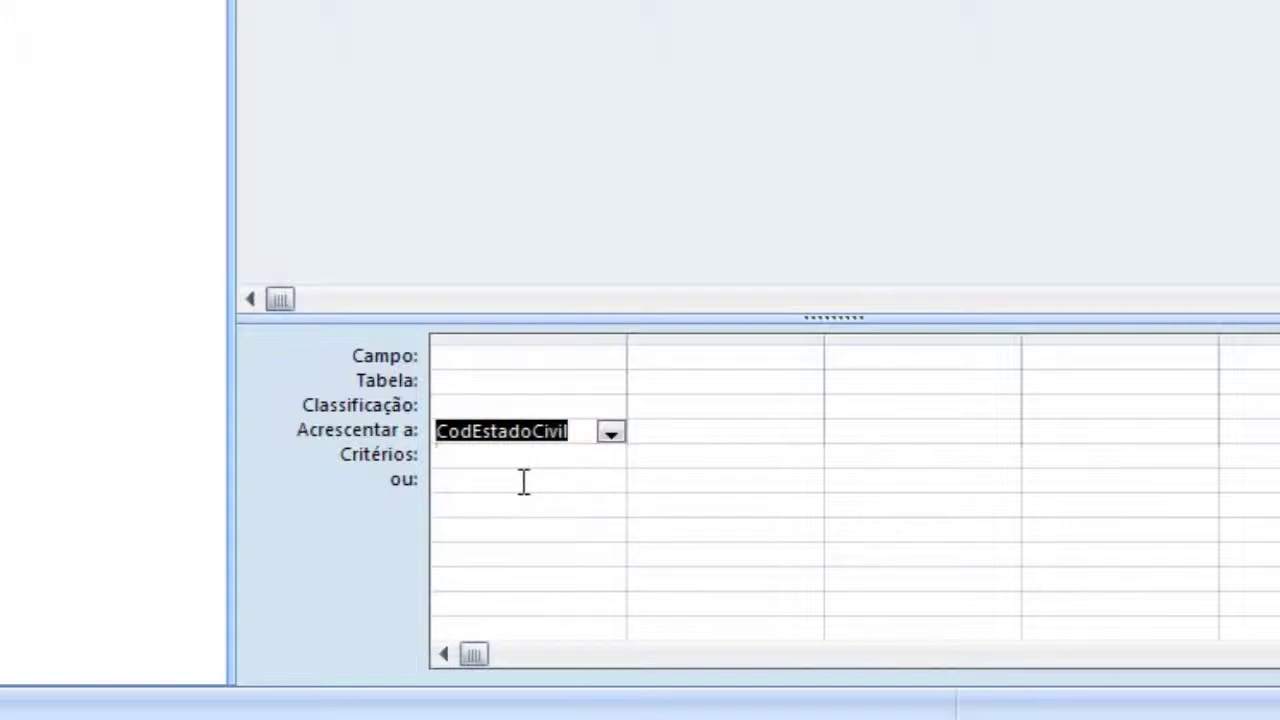
click(707, 434)
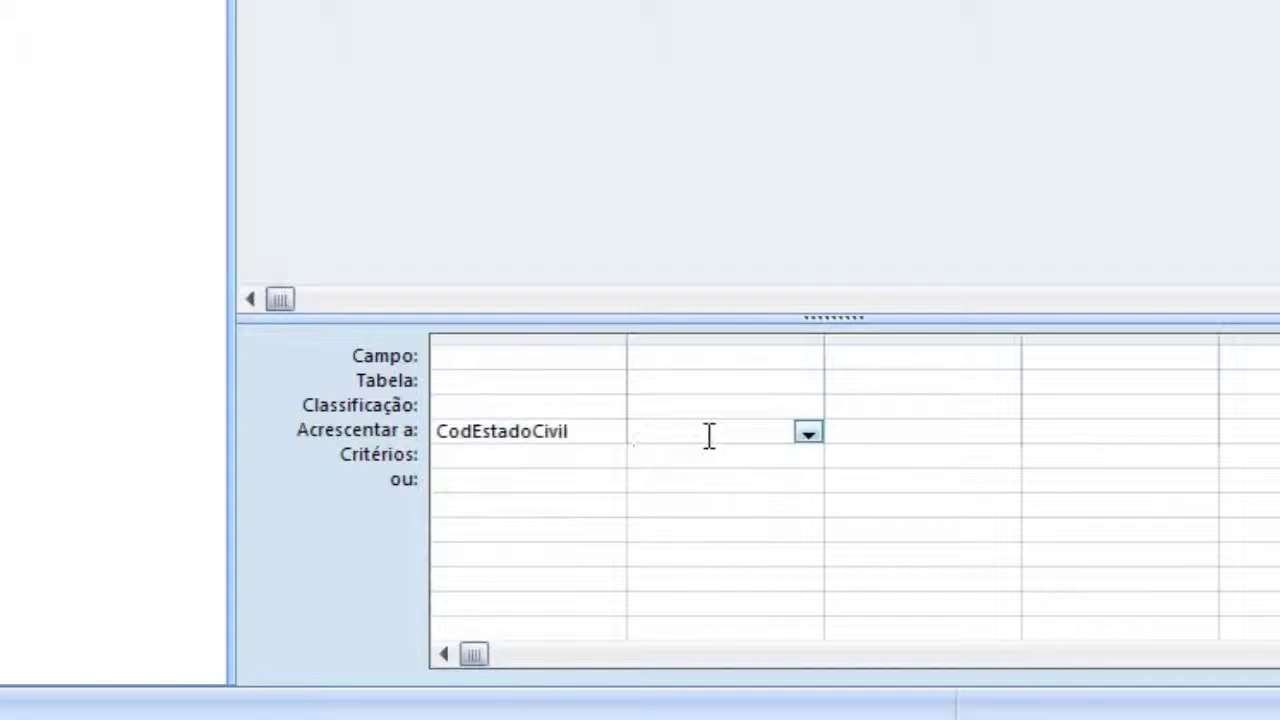
click(810, 434)
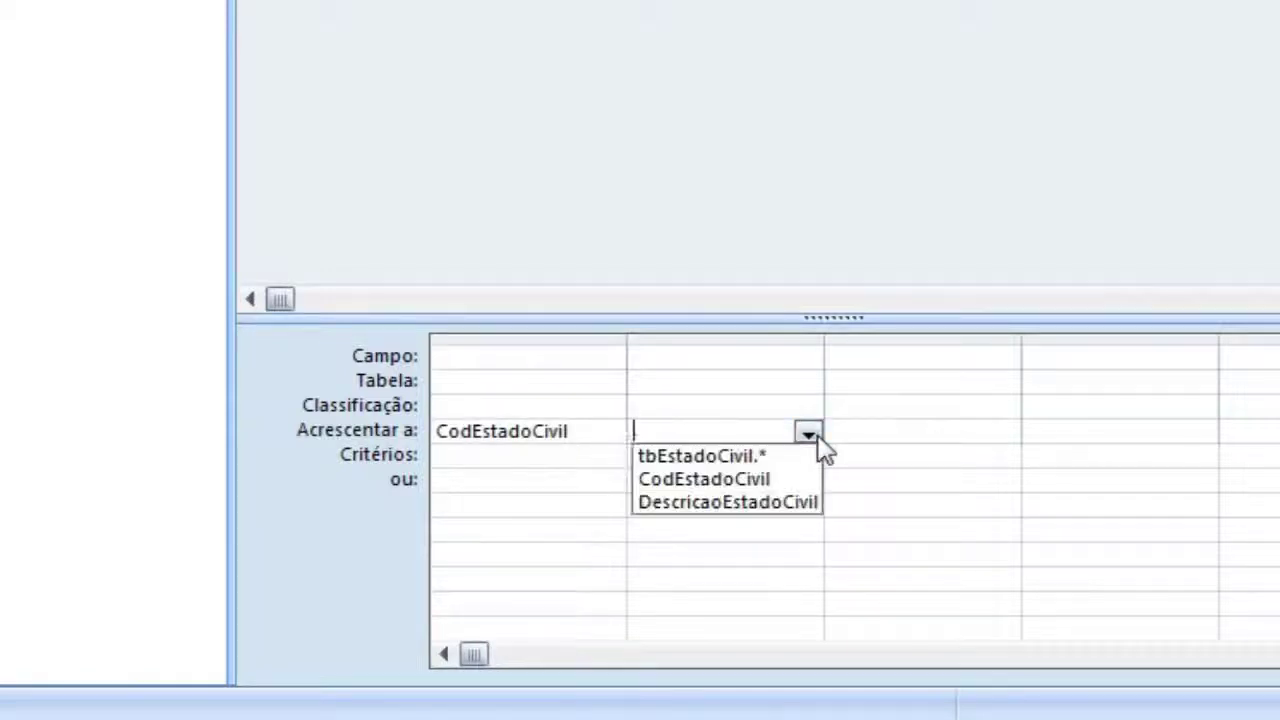
click(778, 506)
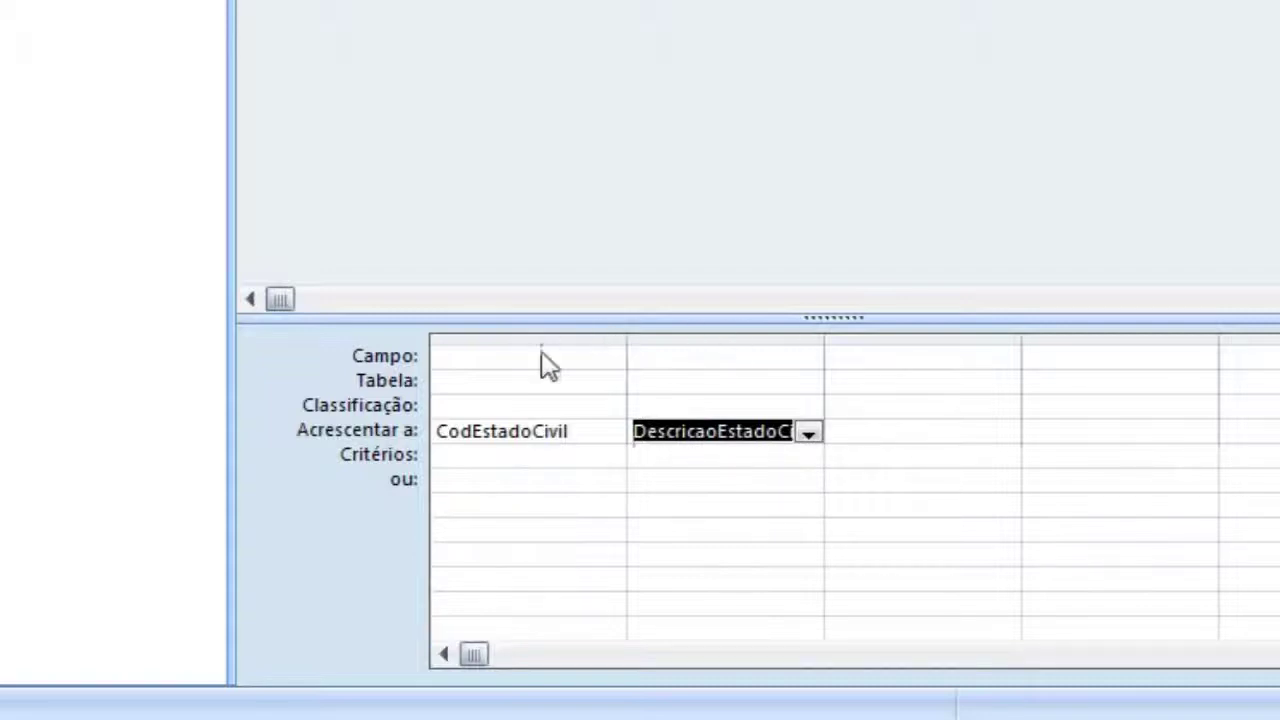
- Enter 5 as the Campo value for CodEstadoCivil and "Amaziado" as the Campo value for DescricaoEstadoCivil
click(515, 355)
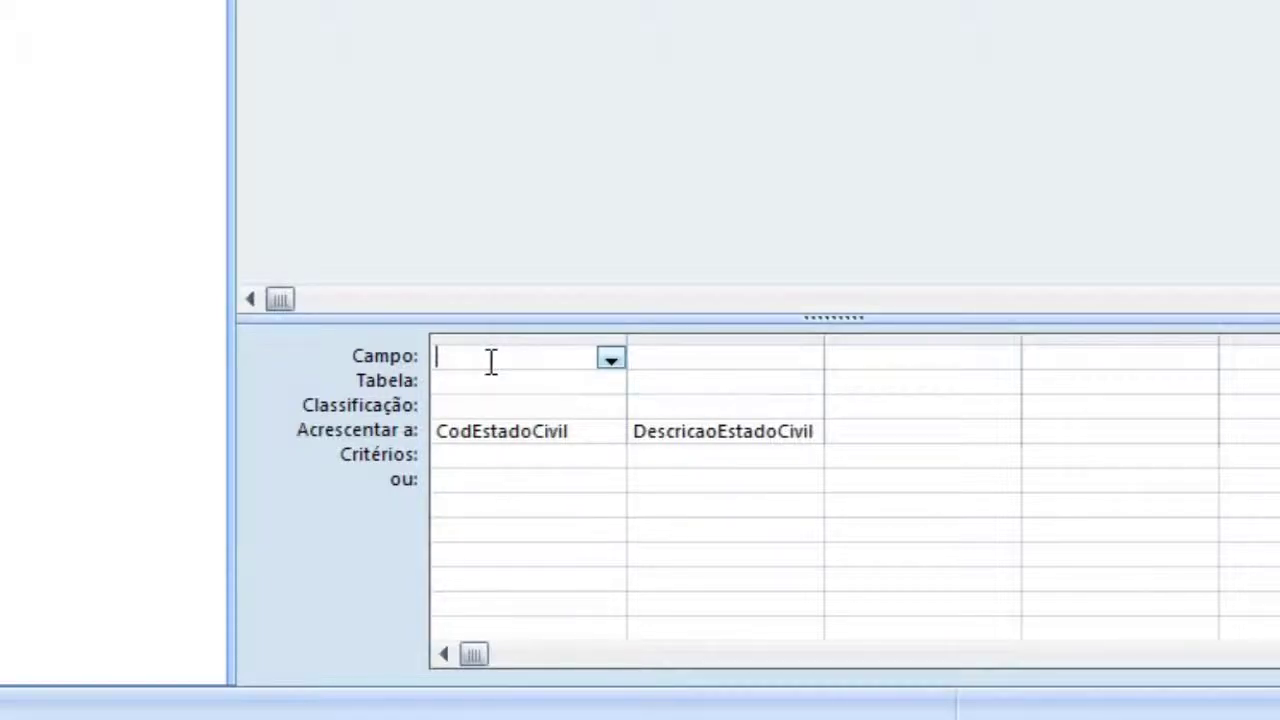
key(Down)
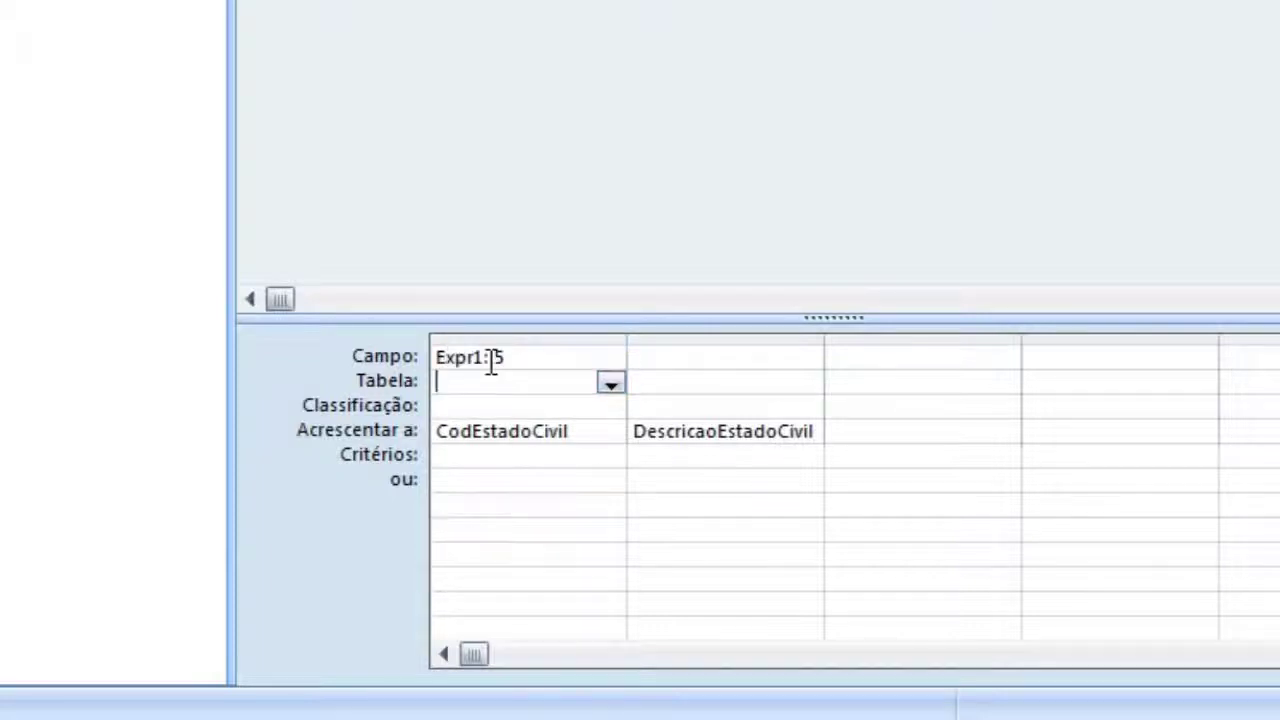
key(Up)
key(Tab)
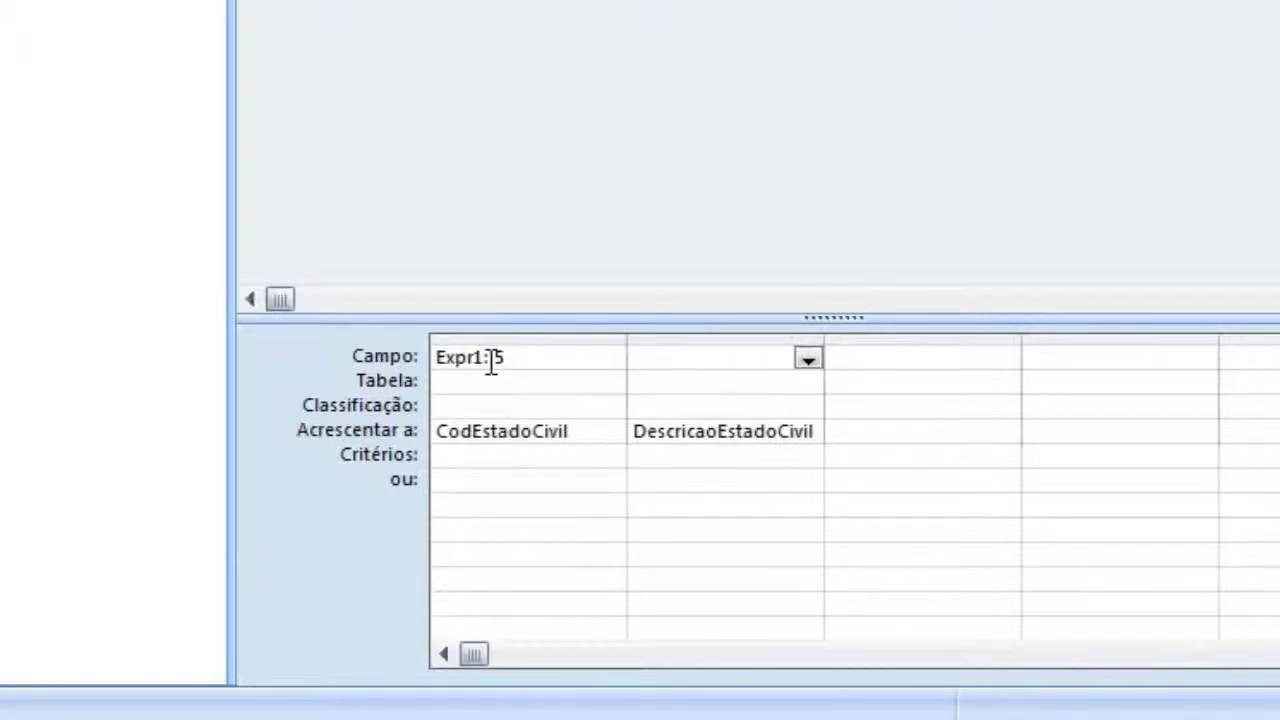
drag(486, 357, 441, 352)
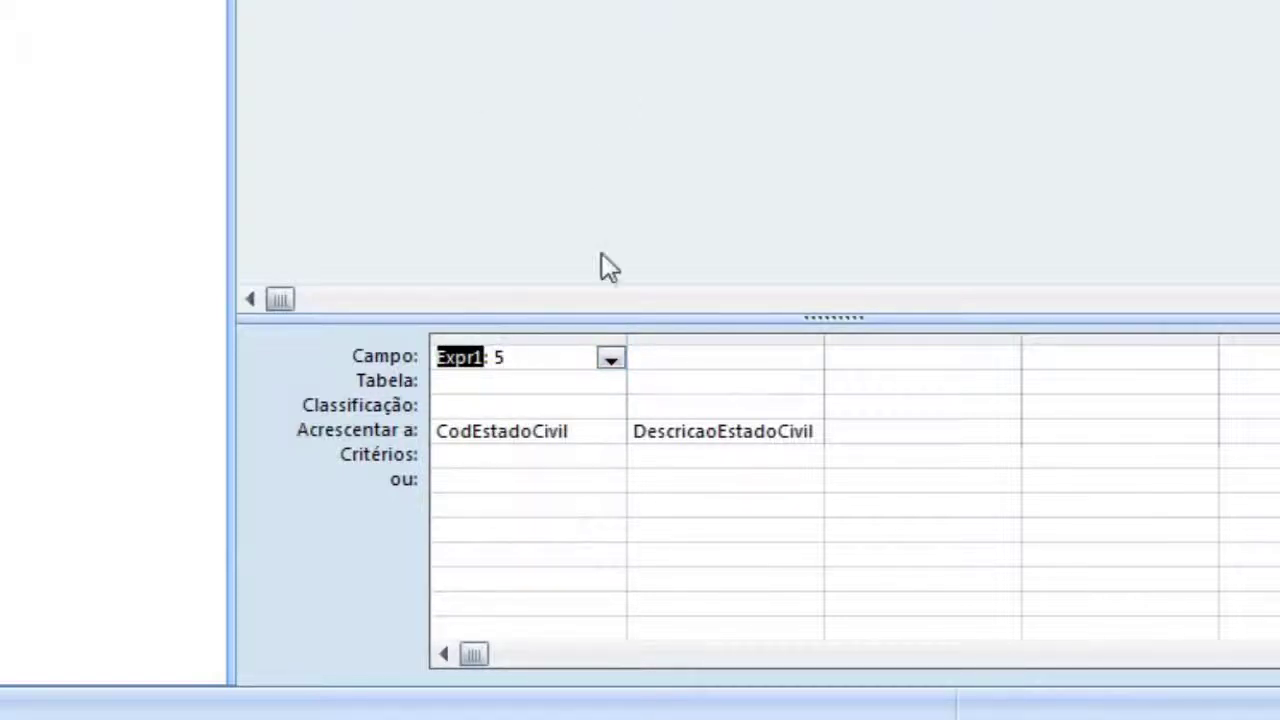
click(669, 357)
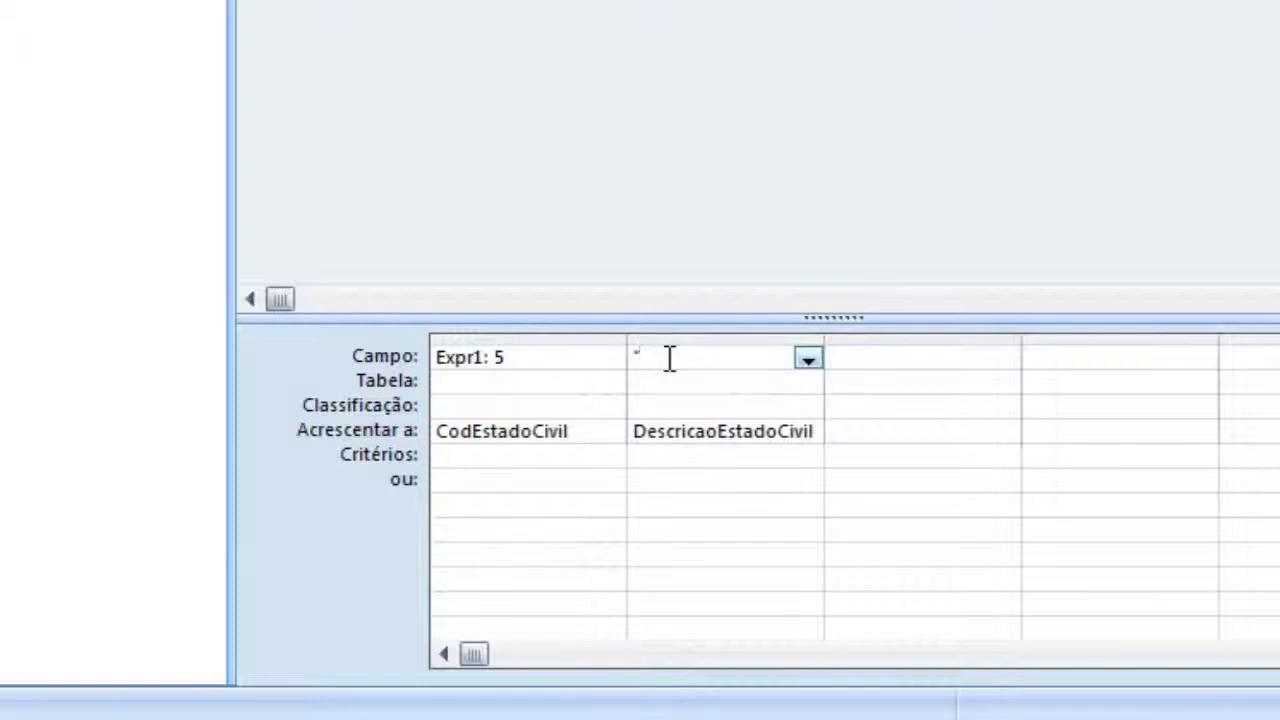
text("Amaziad)
key(Down)
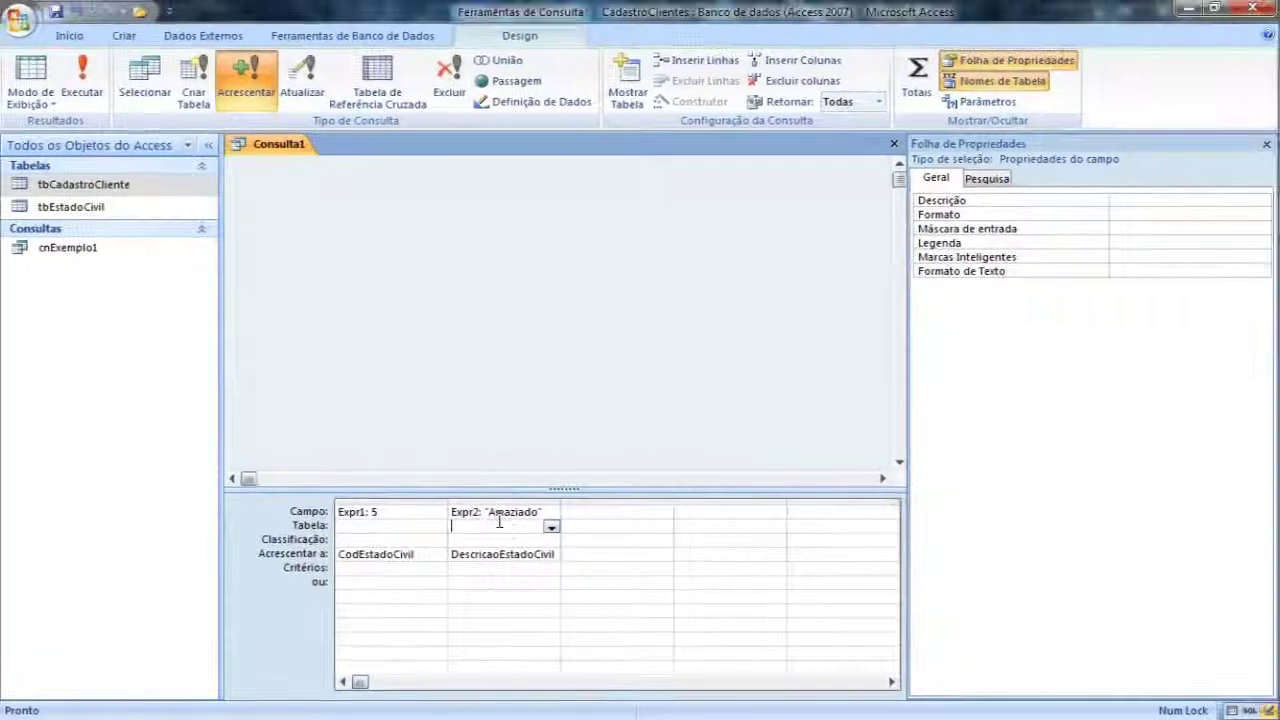
- Run the append query and confirm adding the new row to tbEstadoCivil
click(90, 92)
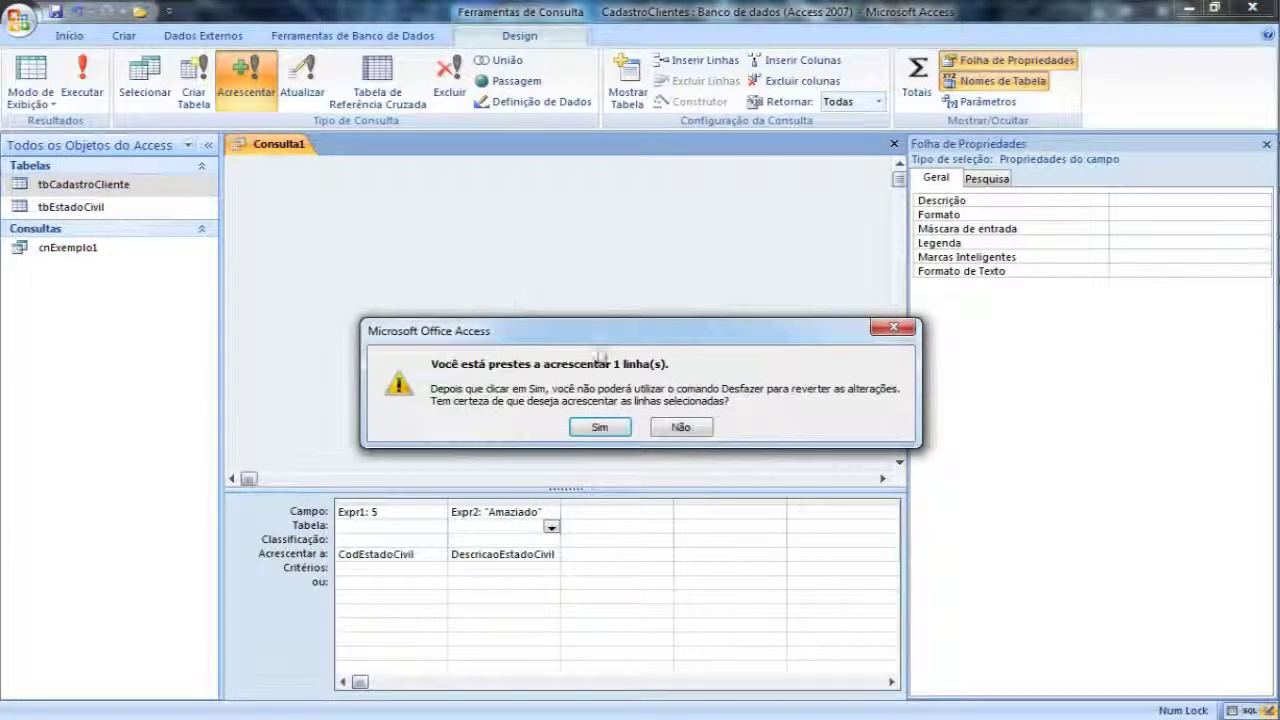
drag(598, 335, 594, 303)
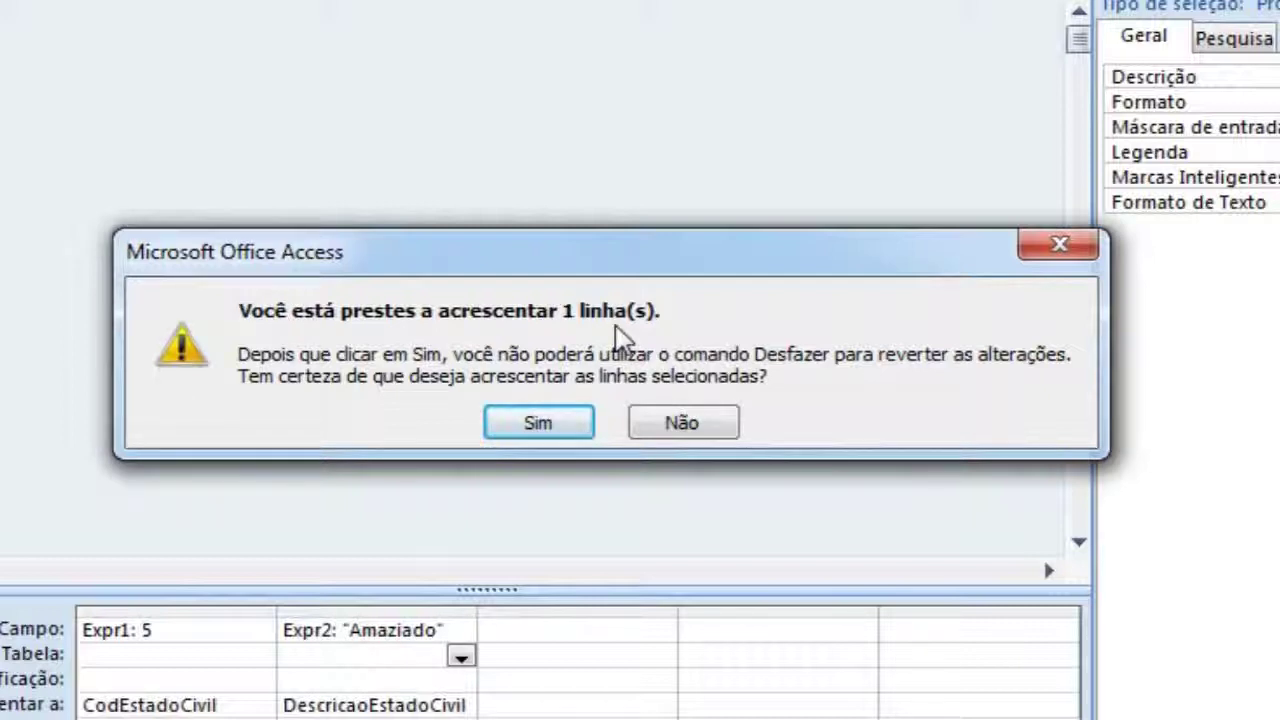
click(530, 424)
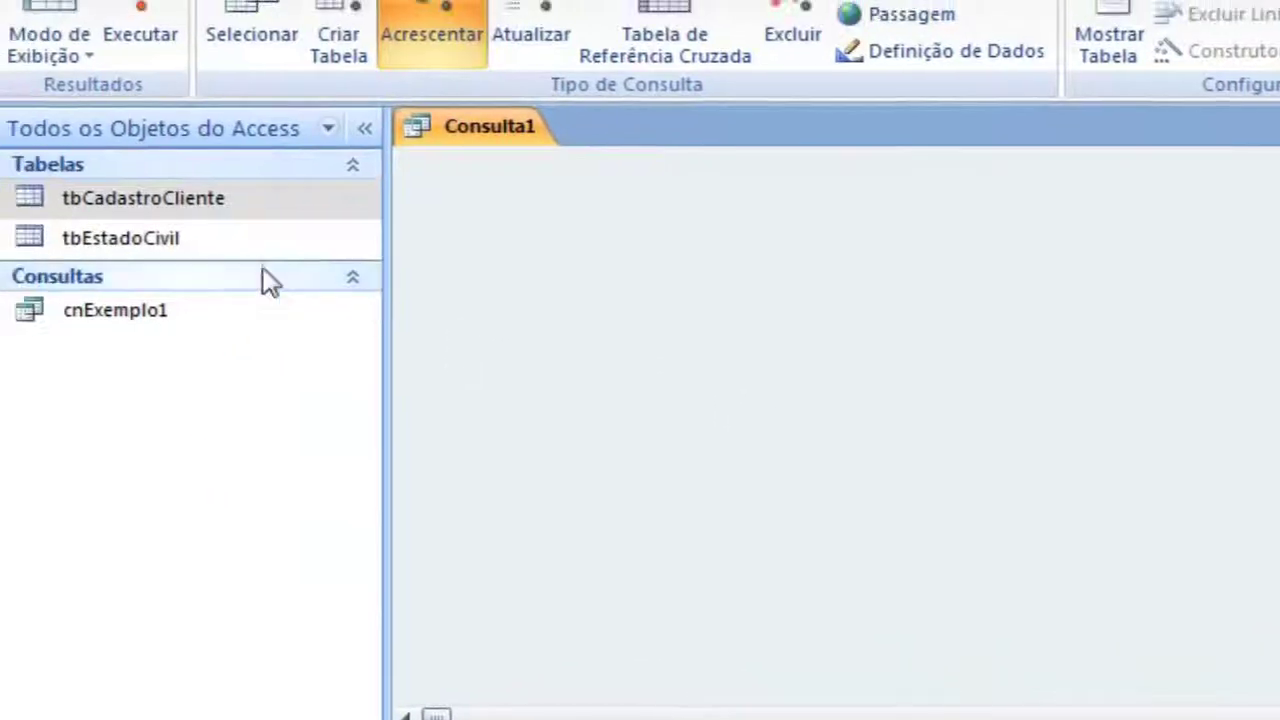
- Open the tbEstadoCivil table to check for the appended record, and close the table
click(182, 248)
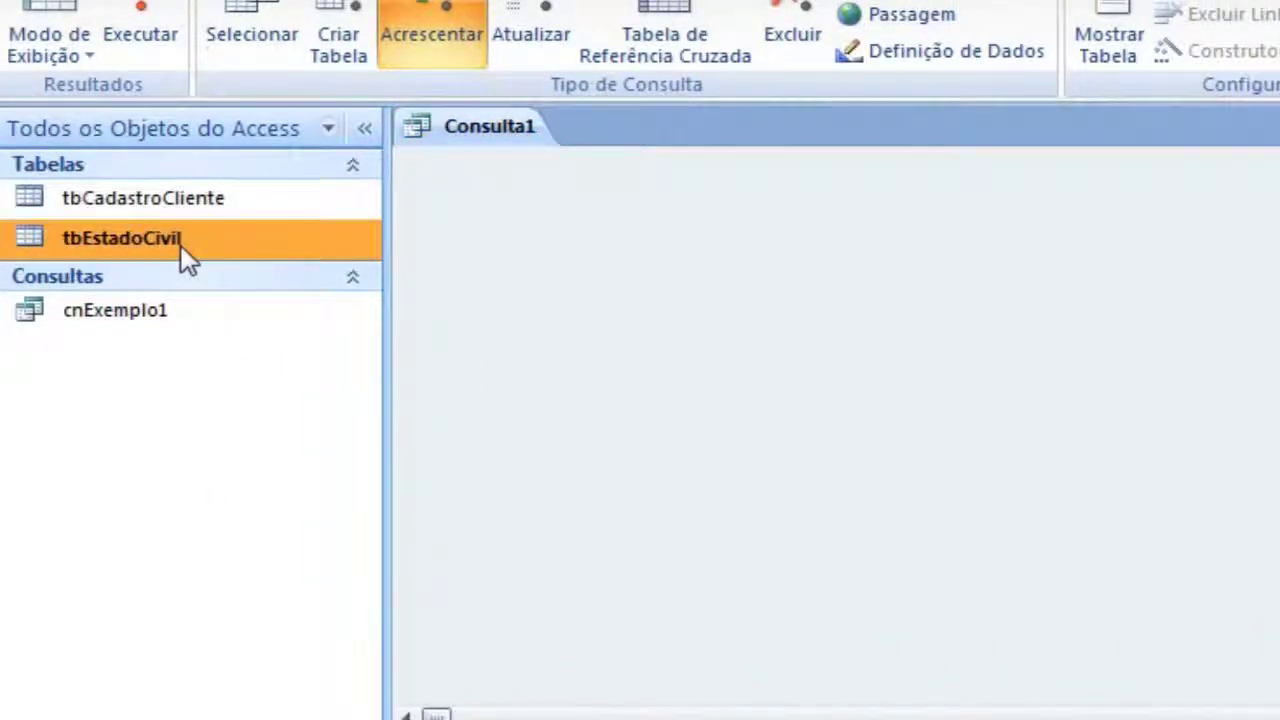
double_click(181, 245)
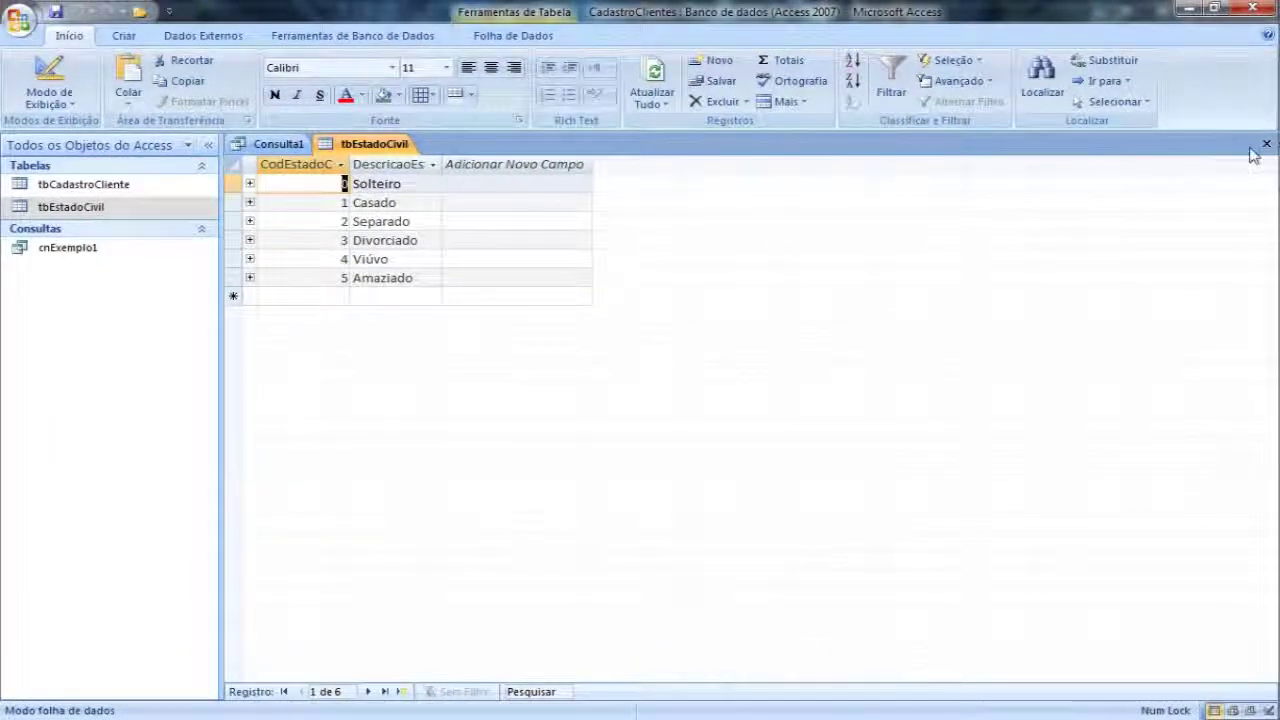
click(1266, 144)
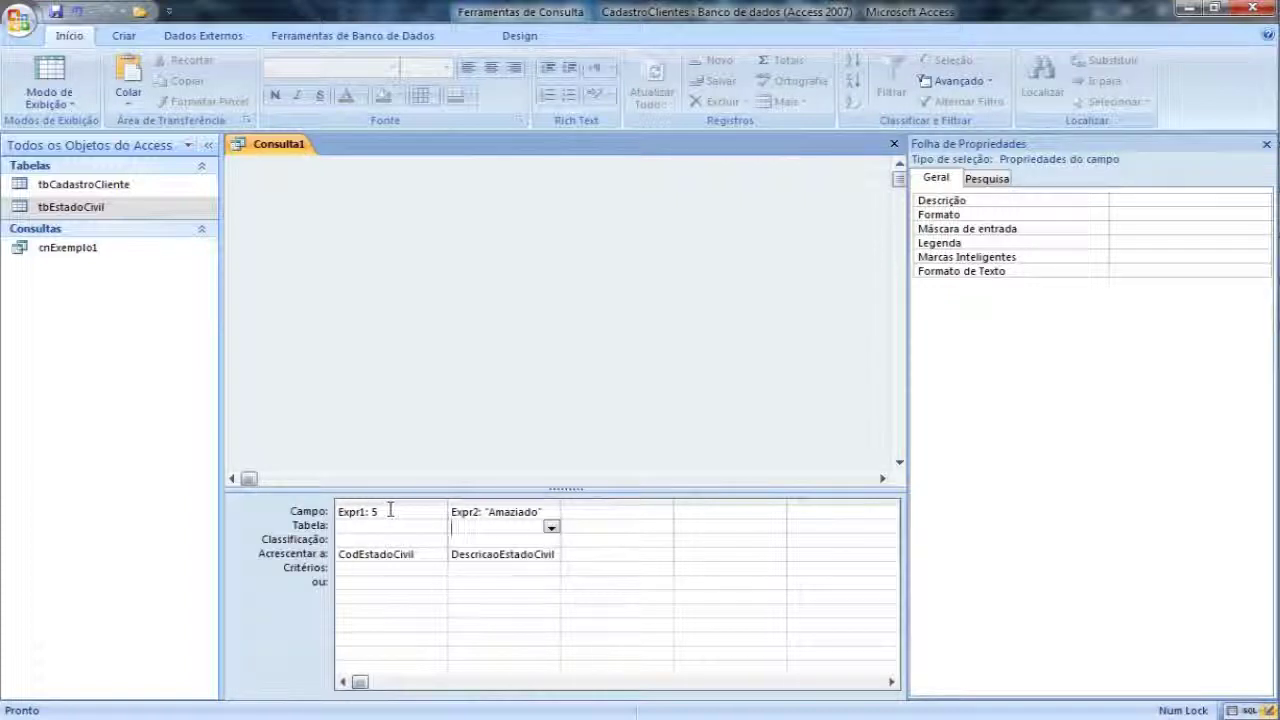
- Try to append the same record again by running the append query twice, accepting the prompts each time
click(519, 35)
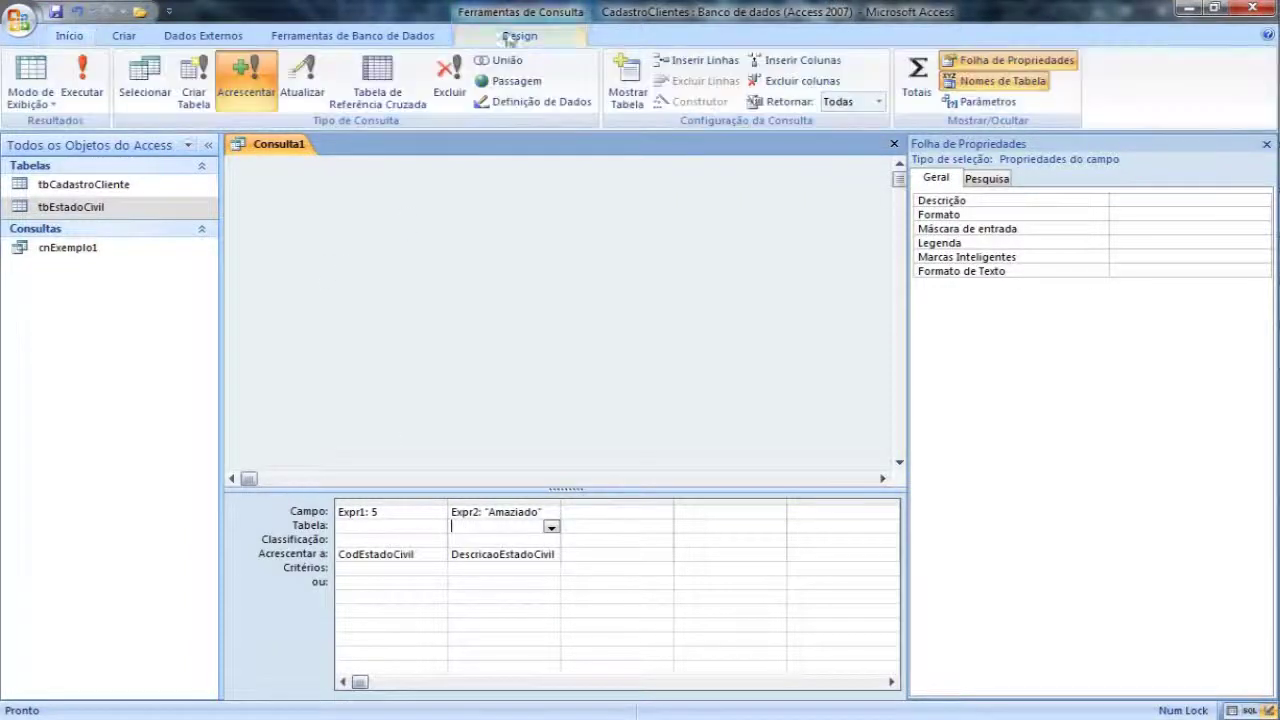
click(83, 88)
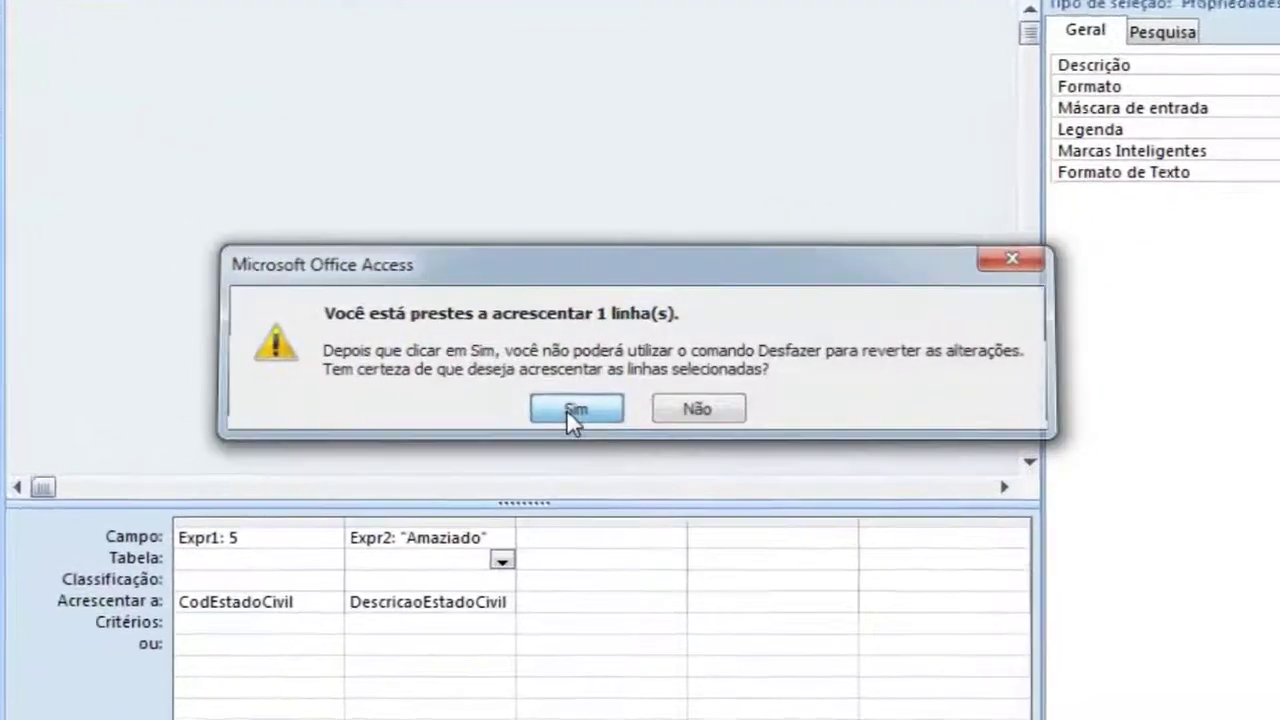
click(599, 428)
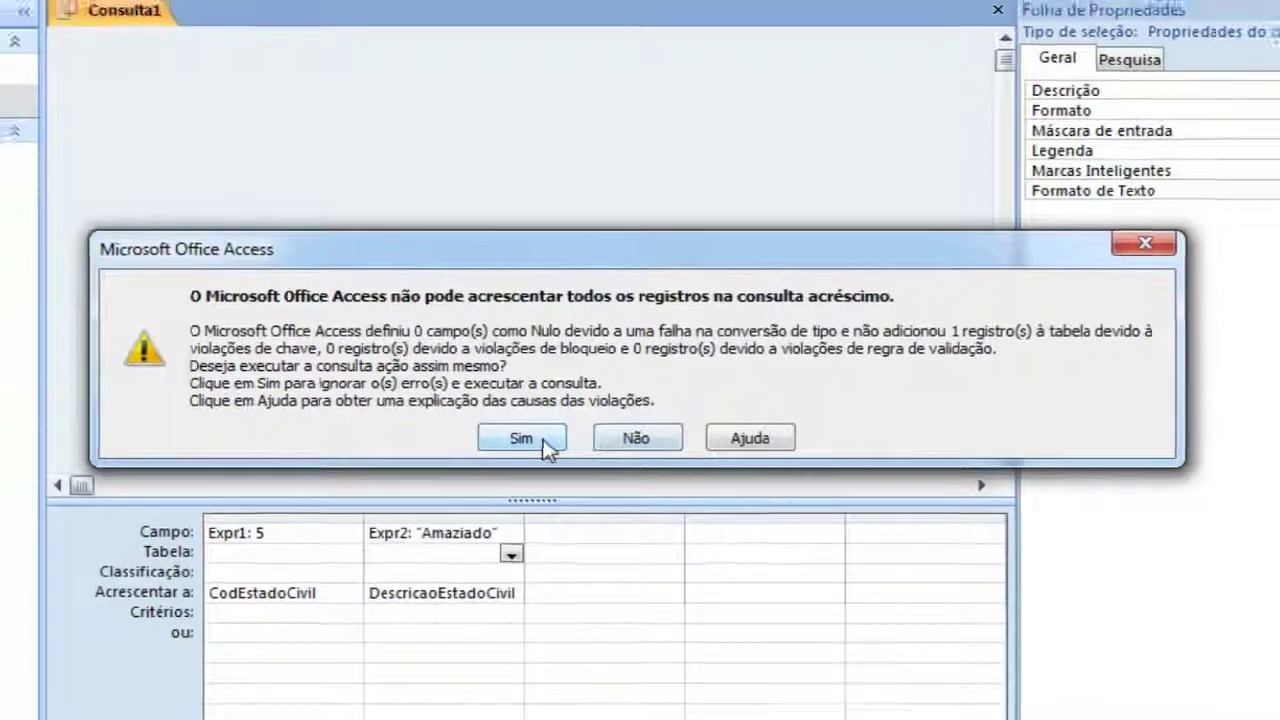
click(541, 445)
click(82, 78)
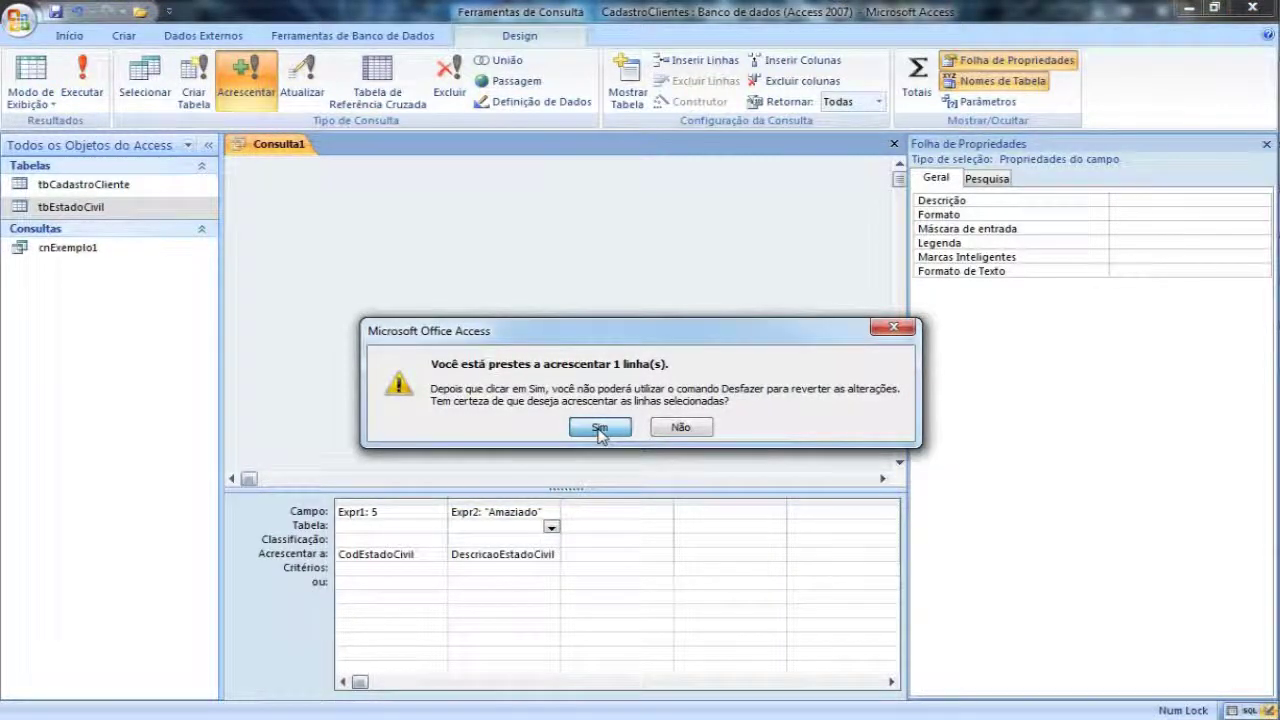
click(600, 430)
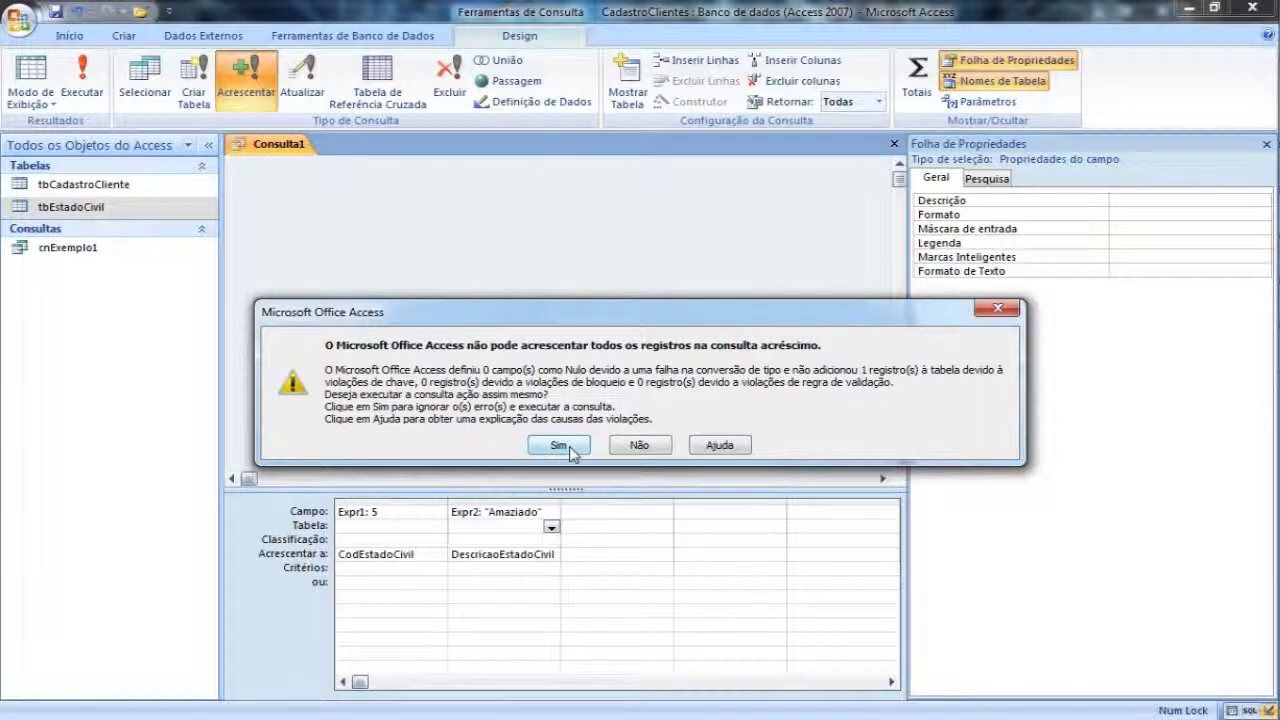
click(566, 449)
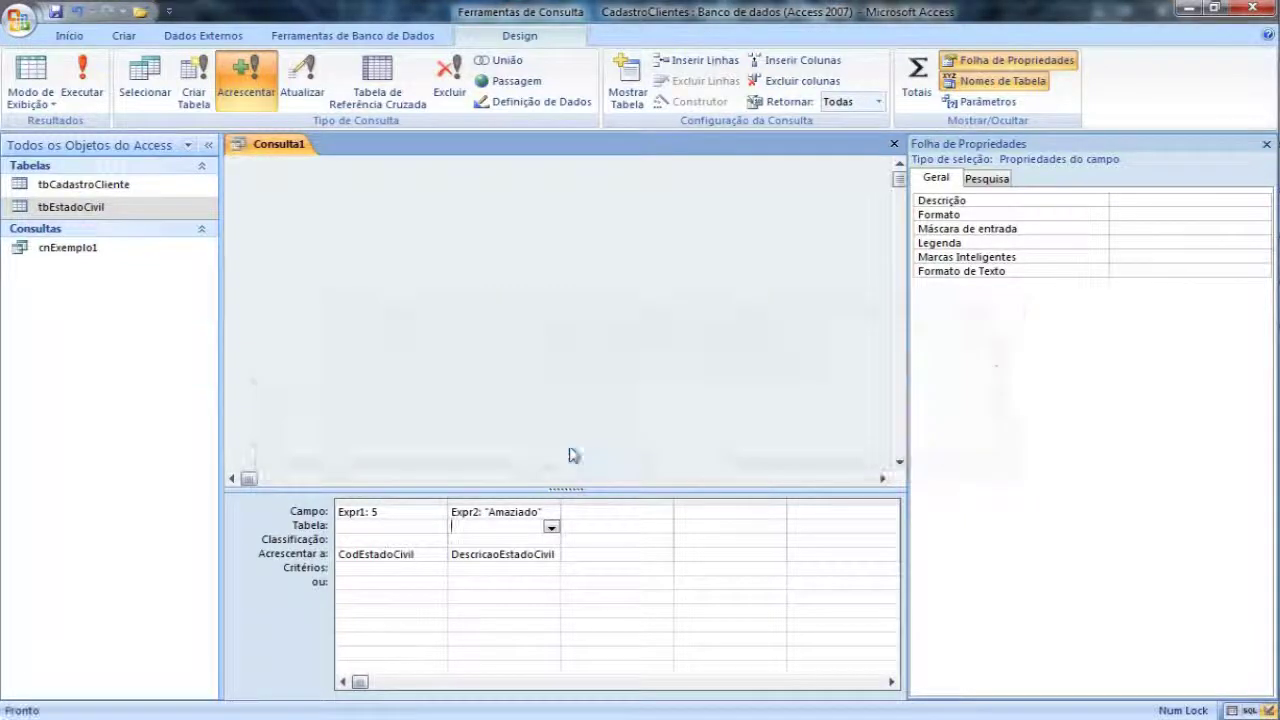
- Delete the CodEstadoCivil column from the query grid and try to run the append query with only the "Amaziado" description
click(390, 502)
key(Delete)
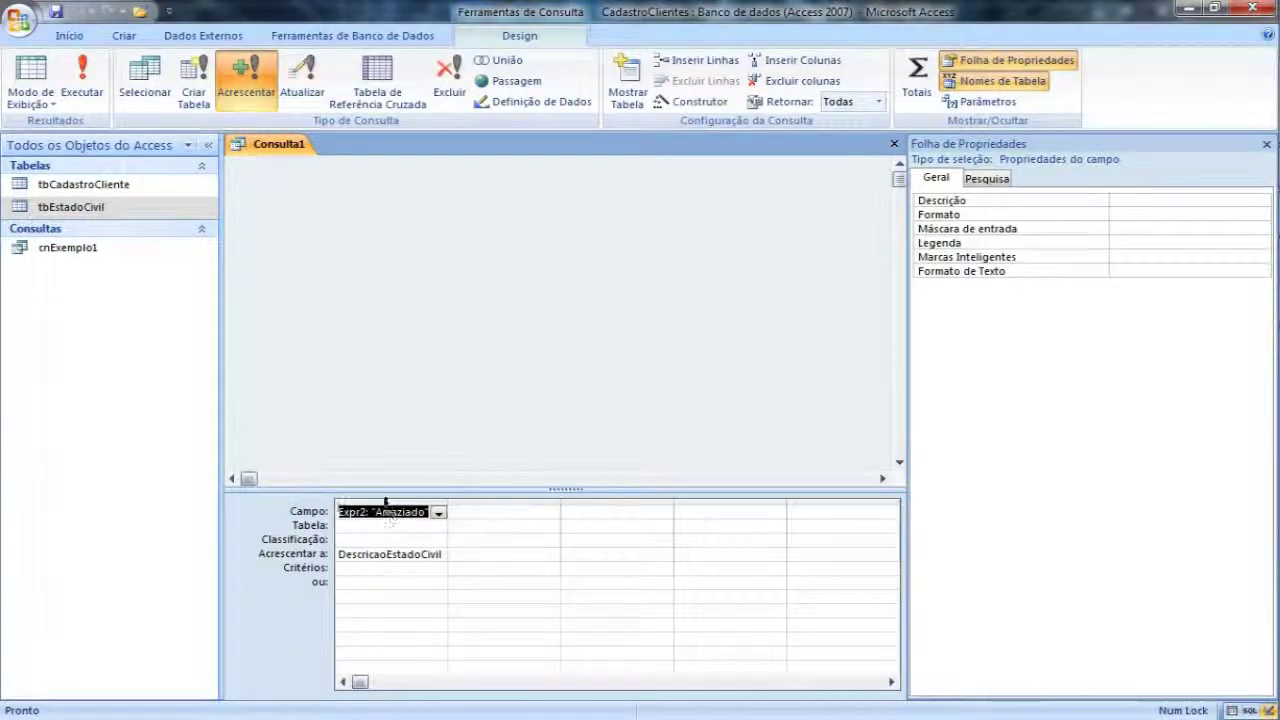
click(82, 80)
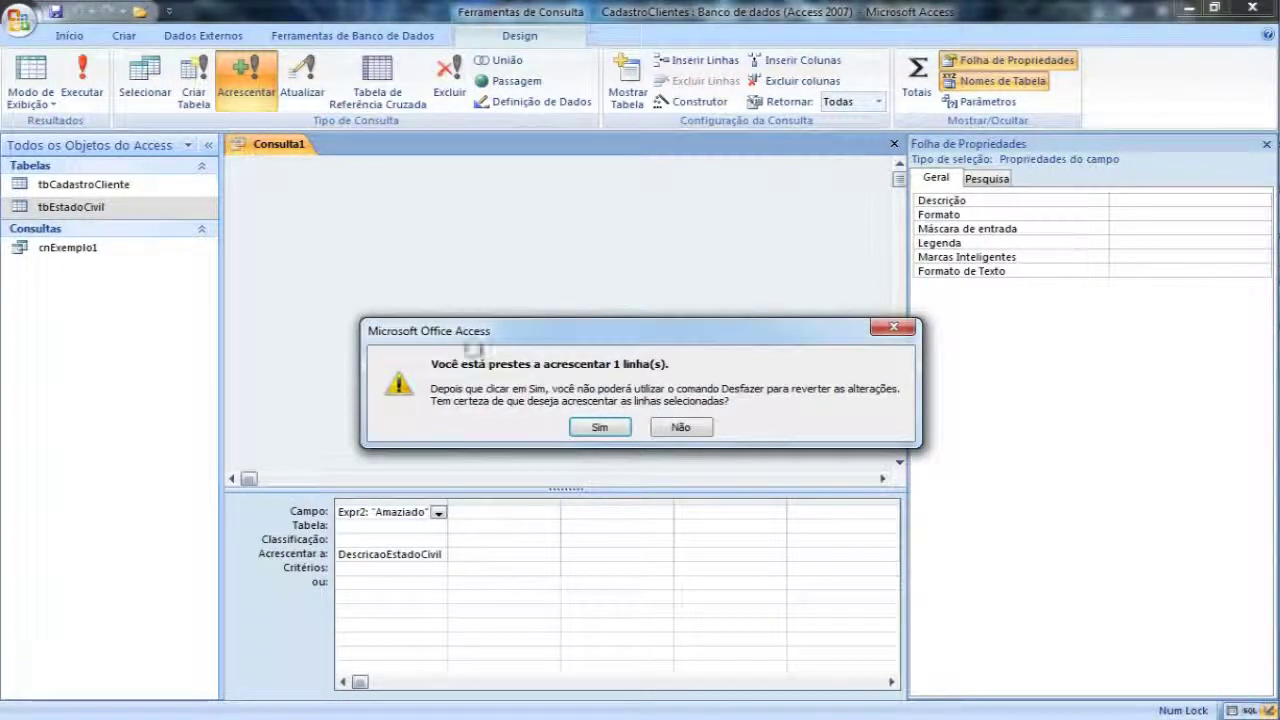
click(576, 431)
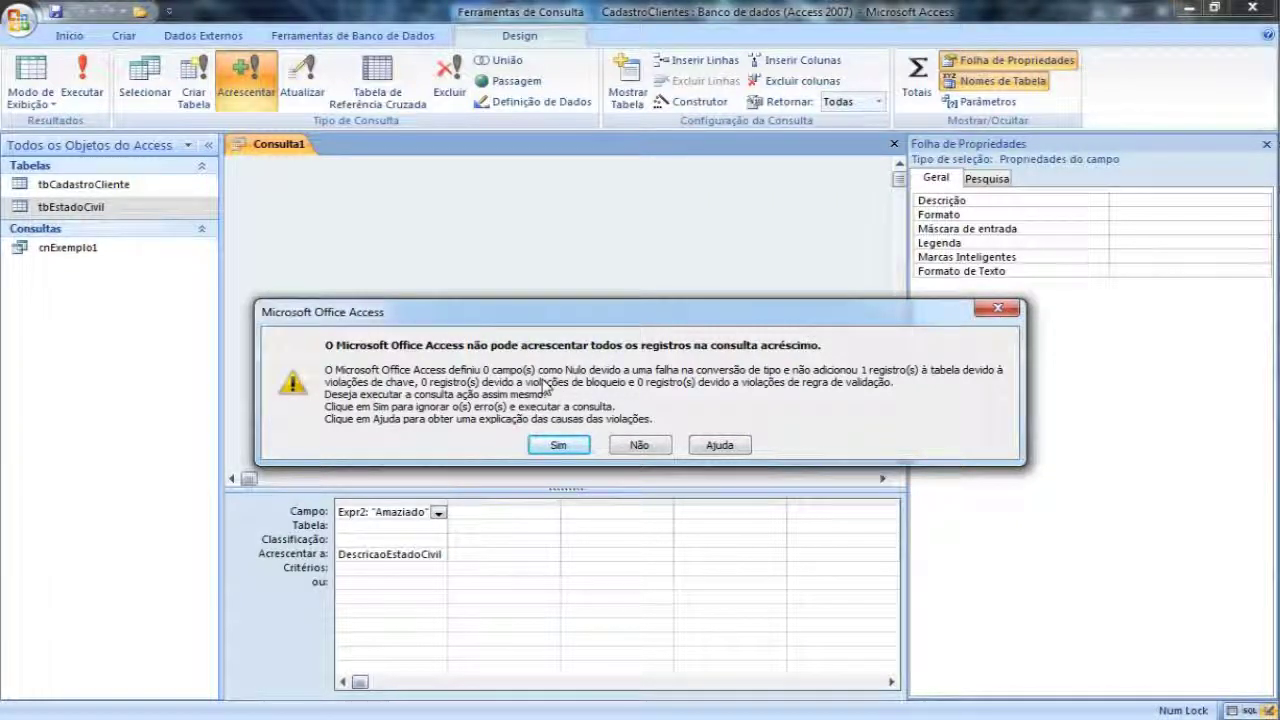
click(561, 446)
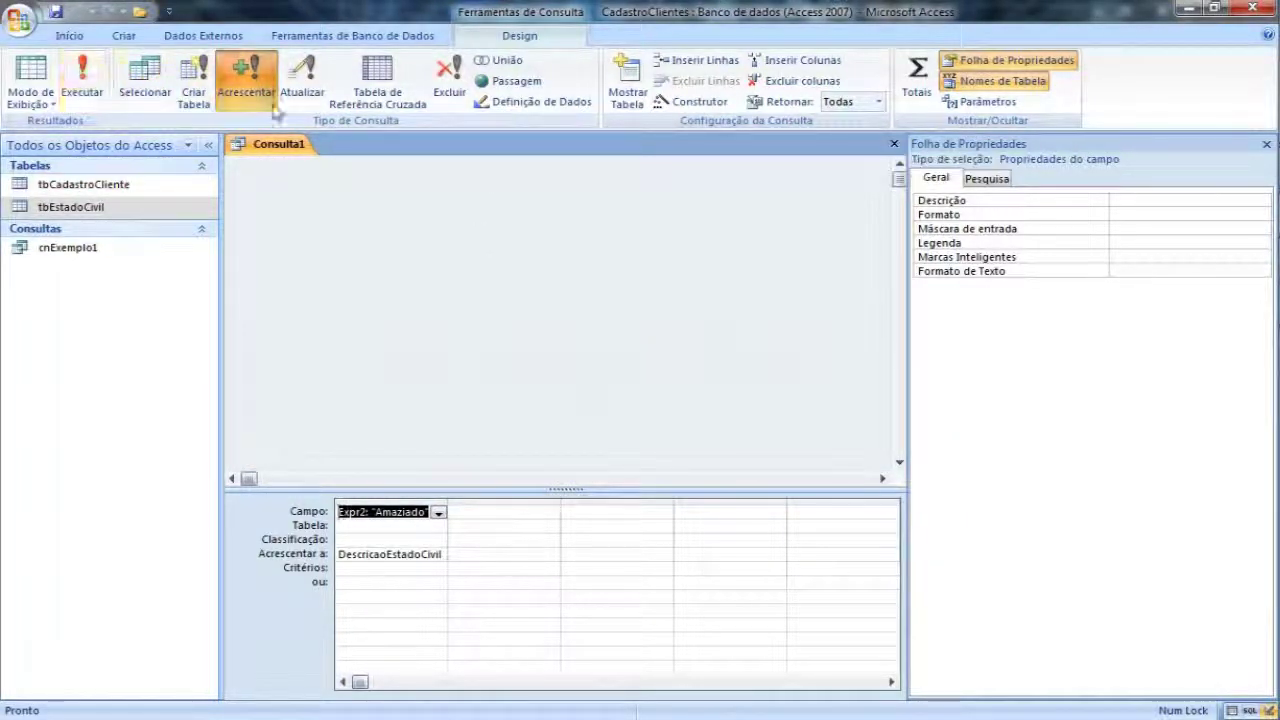
- Add a second column to the append query with CodEstadoCivil as the Acrescentar a field and 5 as the Campo value
click(530, 512)
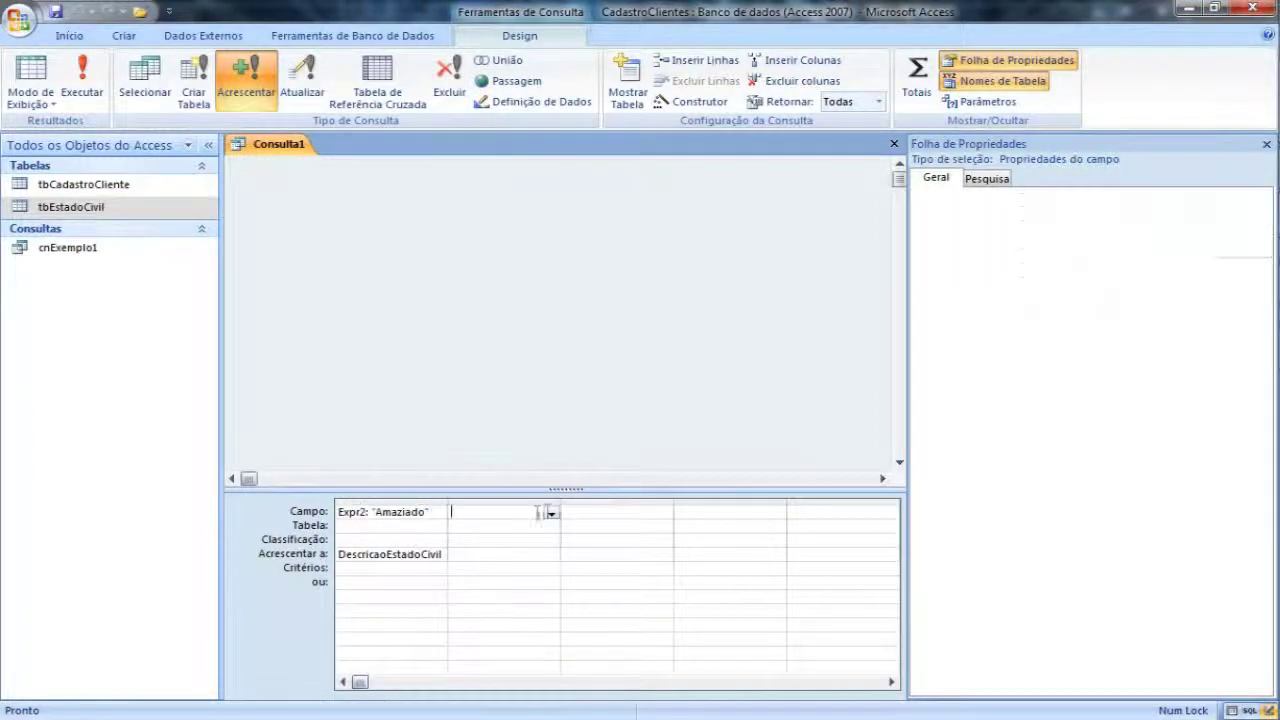
click(550, 514)
click(502, 556)
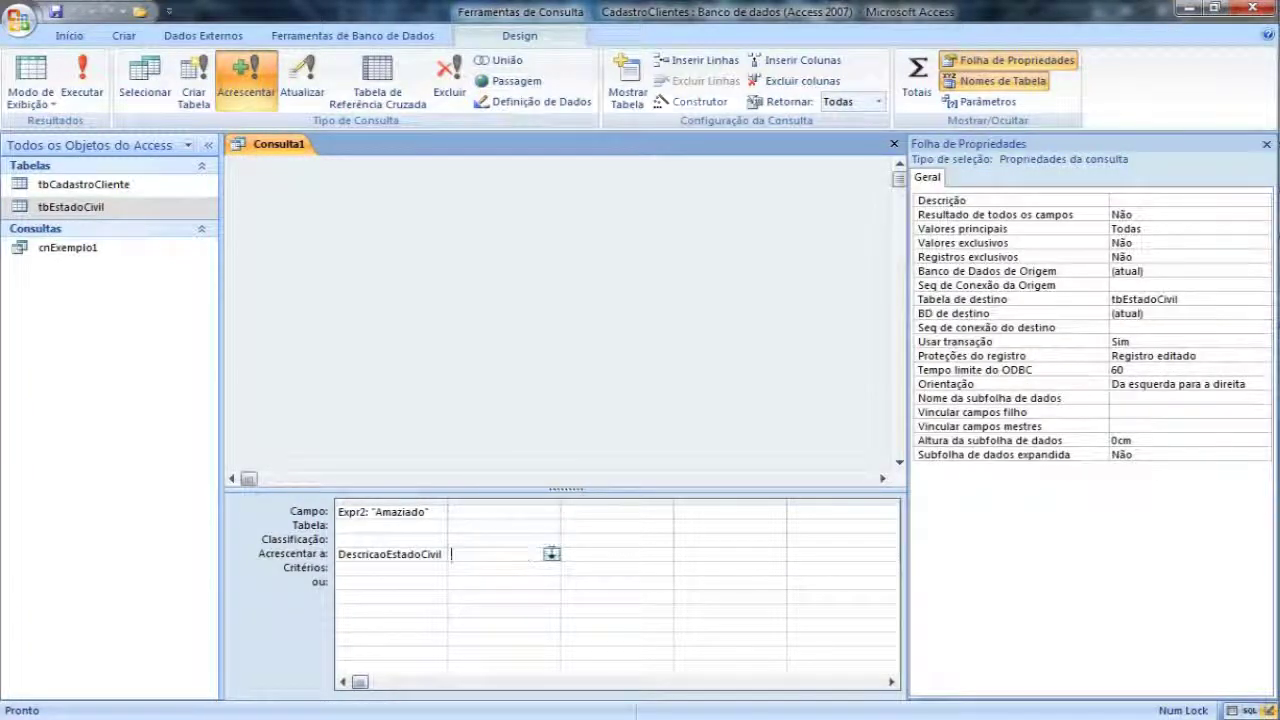
click(551, 554)
click(515, 581)
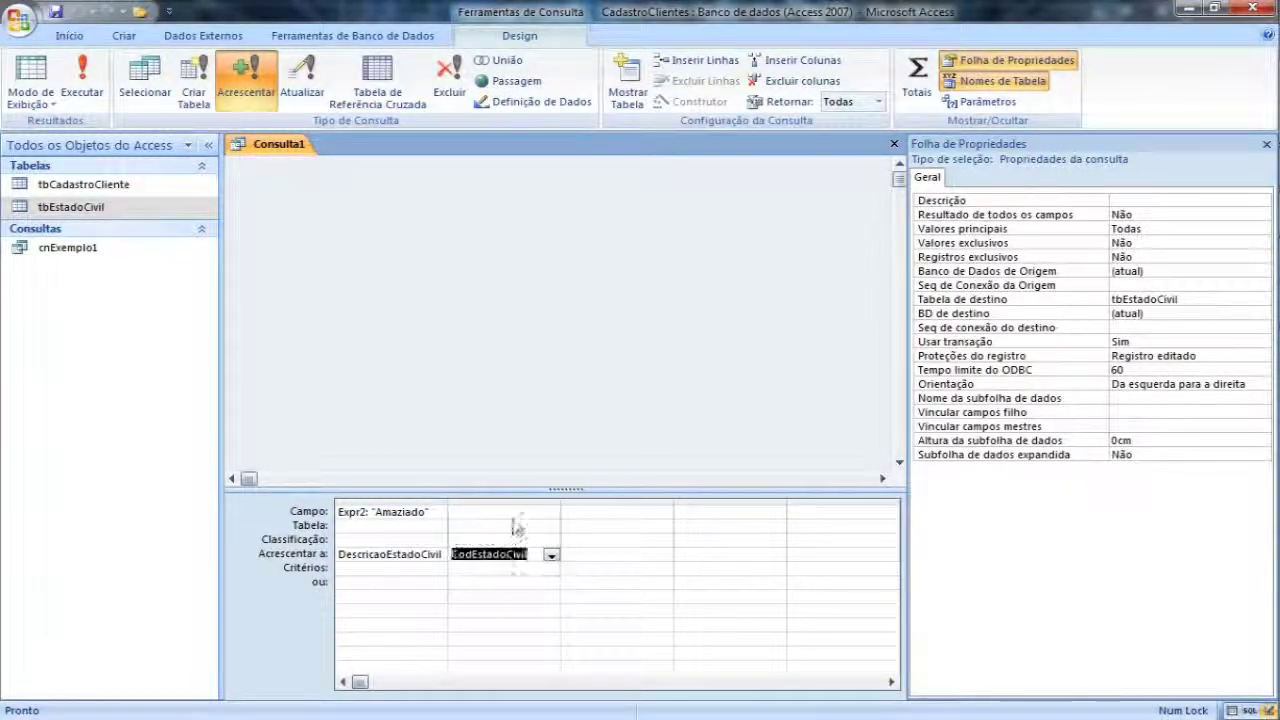
click(515, 512)
text(5)
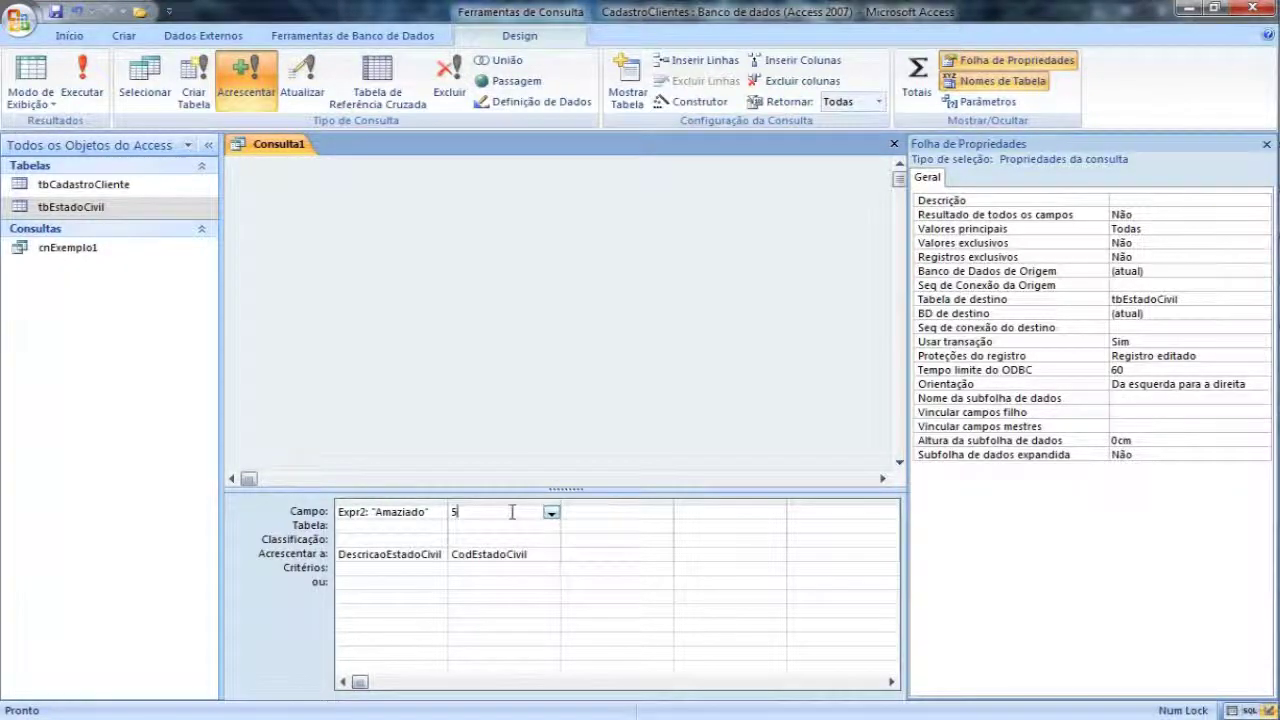
key(Down)
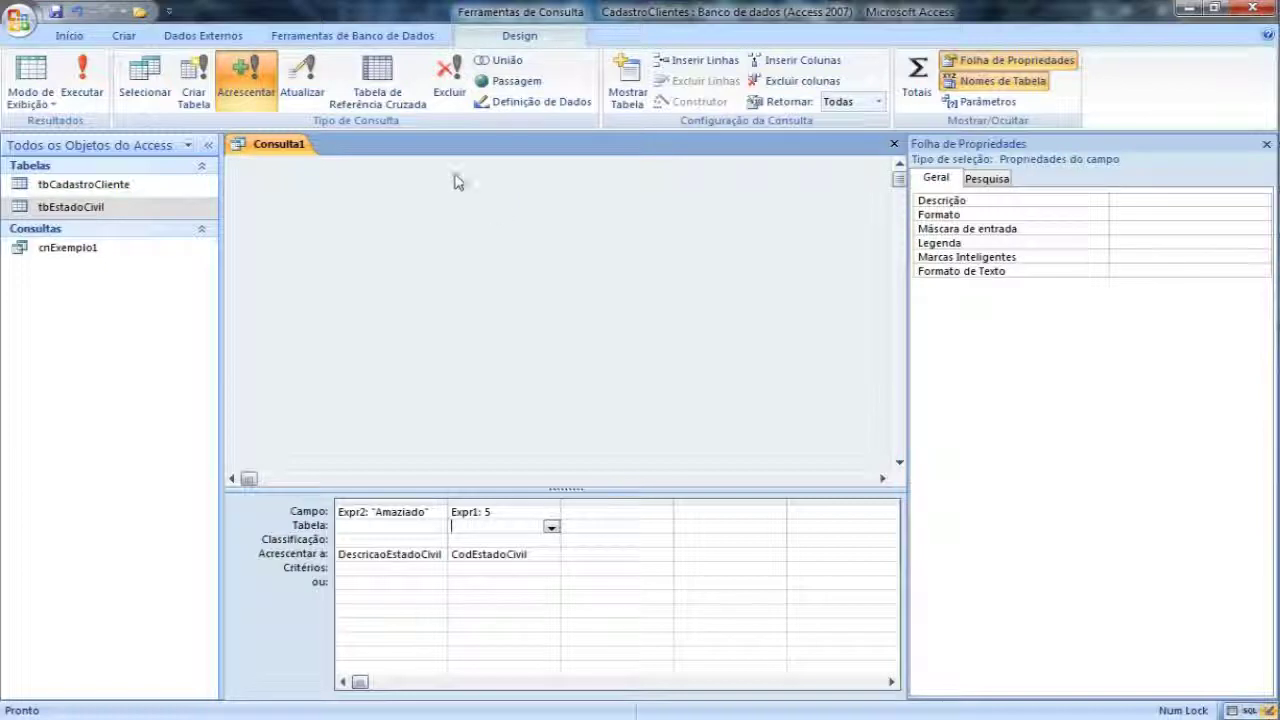
- Save the append query as cnAcrescimo and close it
click(55, 11)
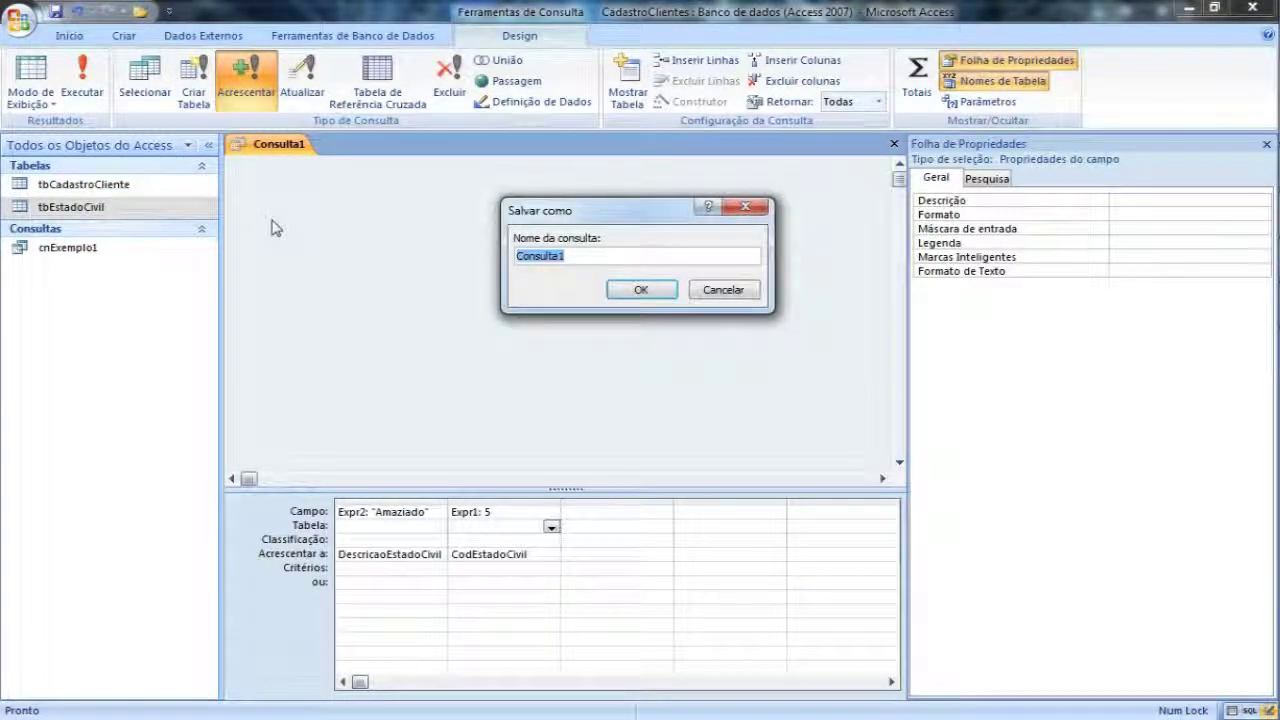
text(cnAcrescimo)
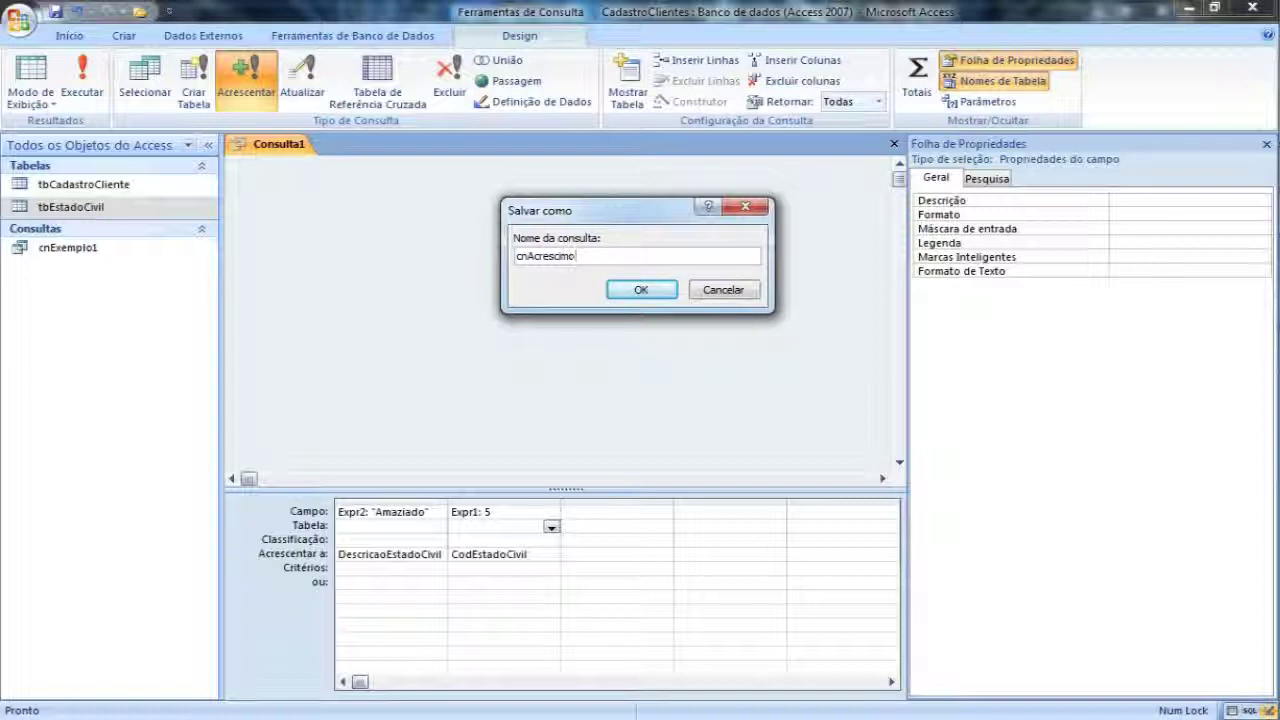
key(Return)
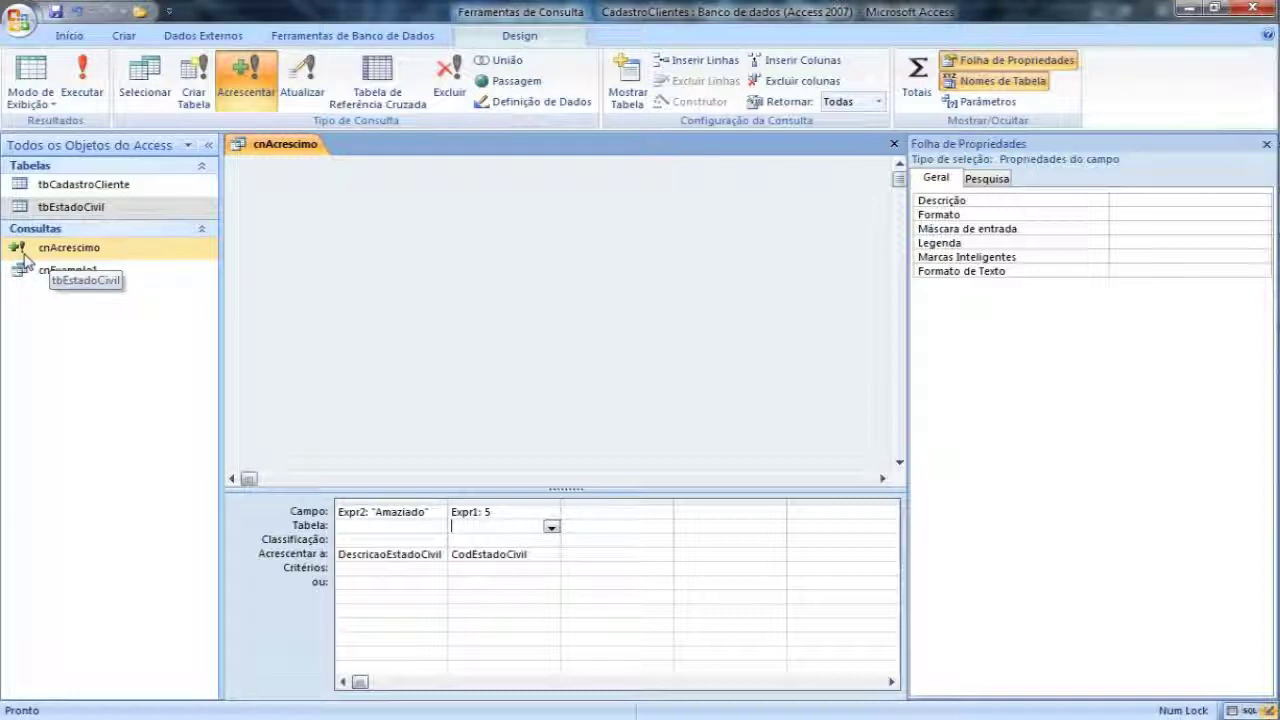
click(894, 144)
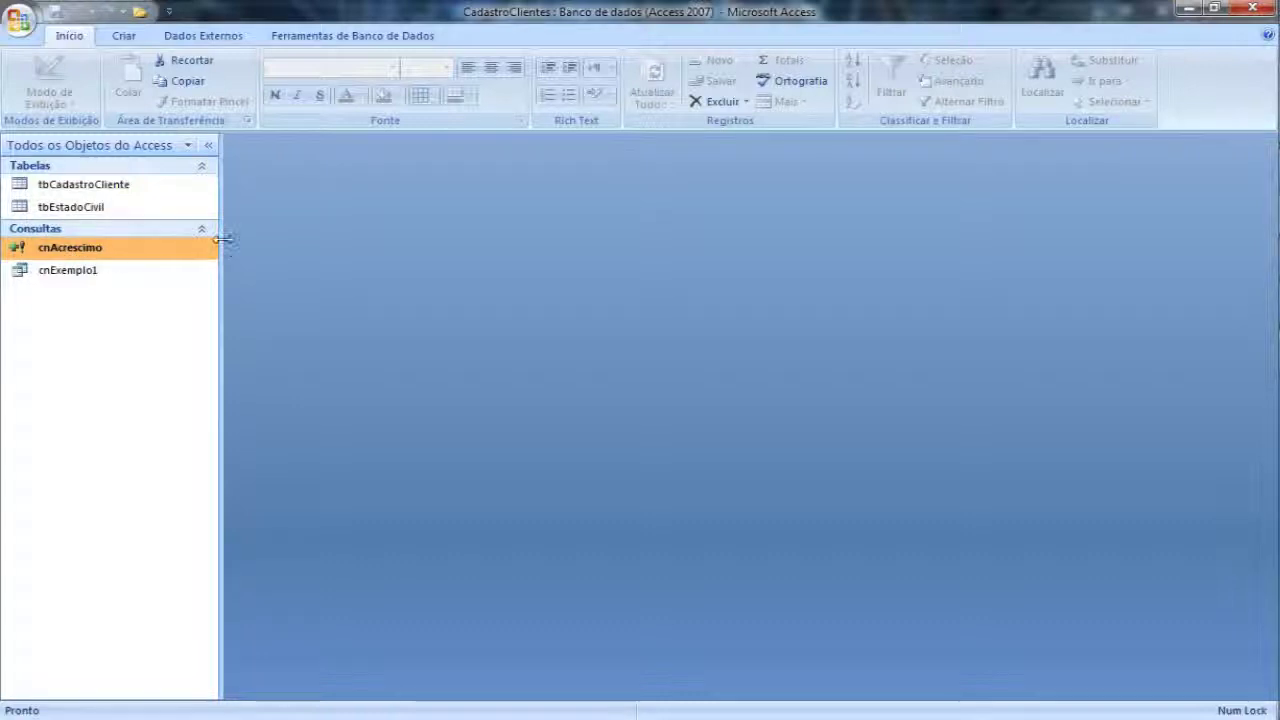
- Create a new query in design view based on the tbEstadoCivil table
click(125, 36)
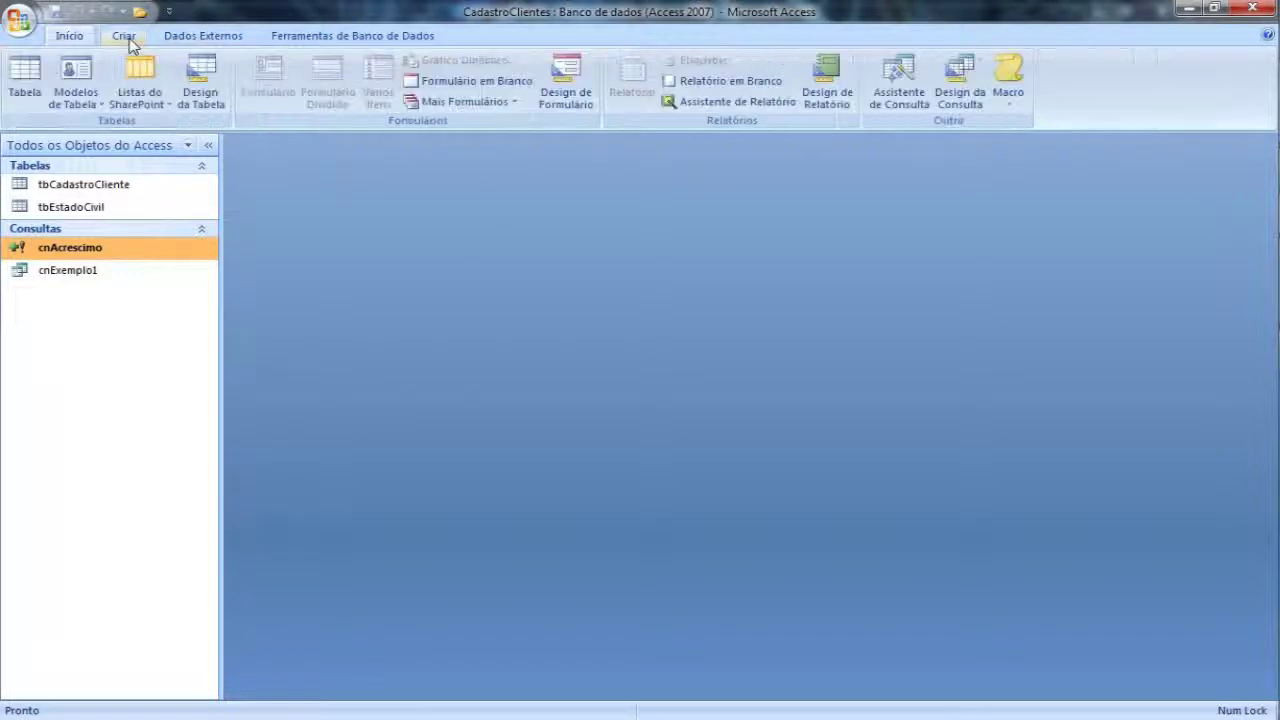
click(955, 100)
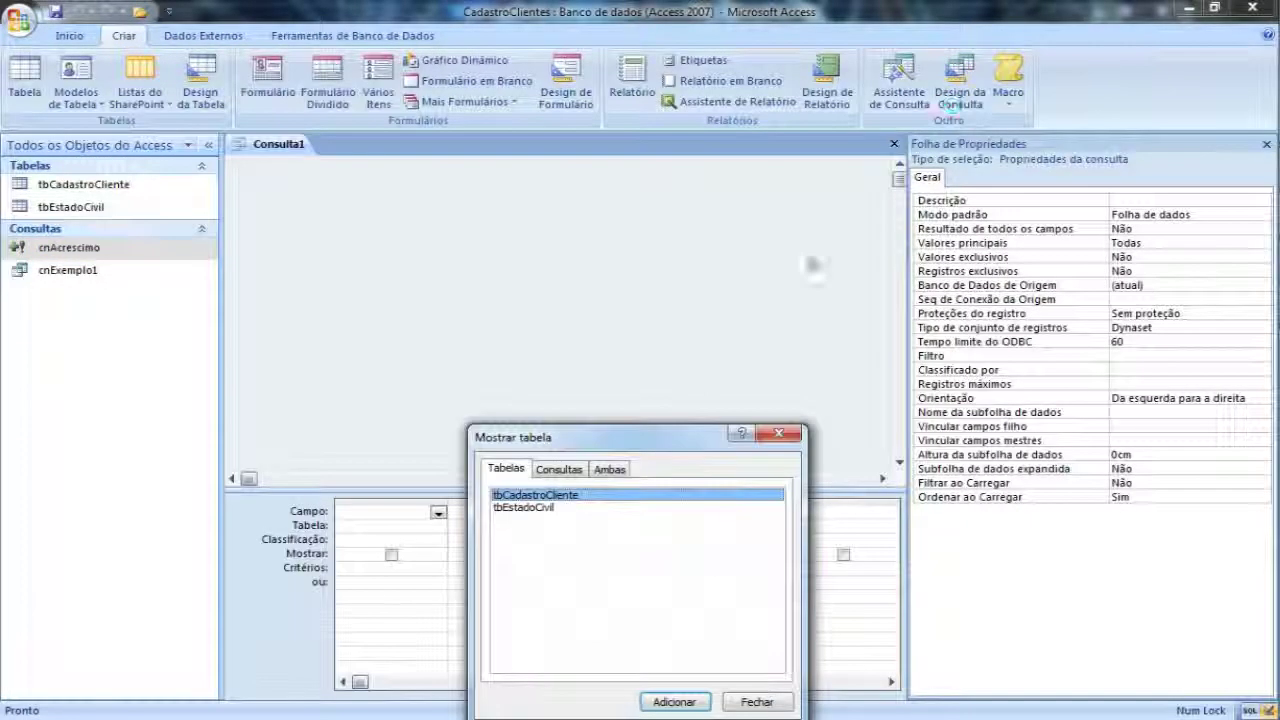
drag(660, 440, 660, 273)
click(556, 344)
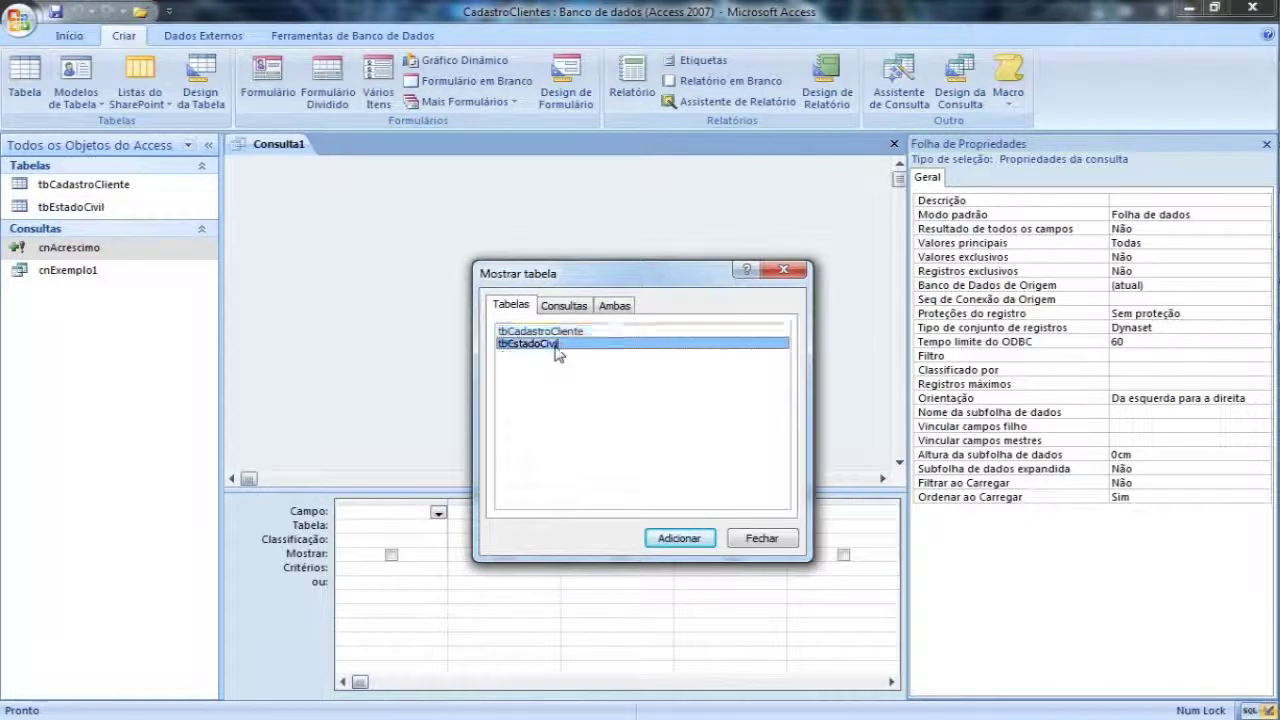
click(679, 539)
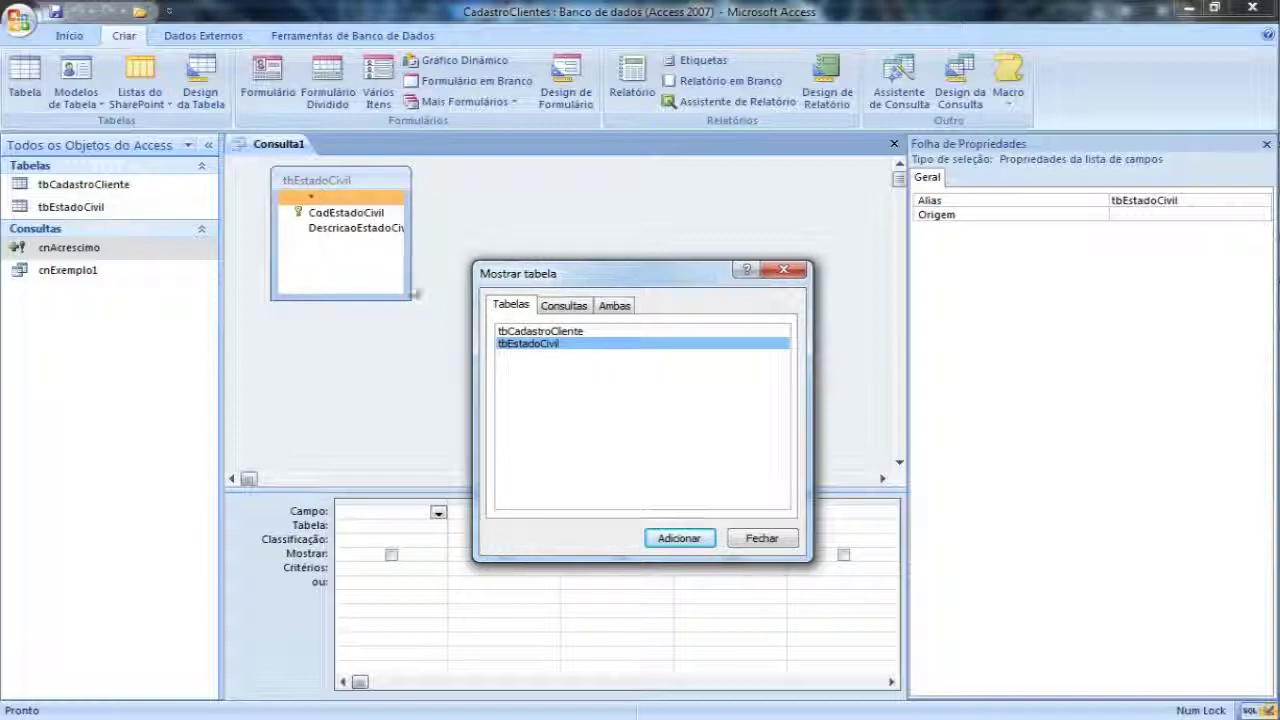
click(764, 540)
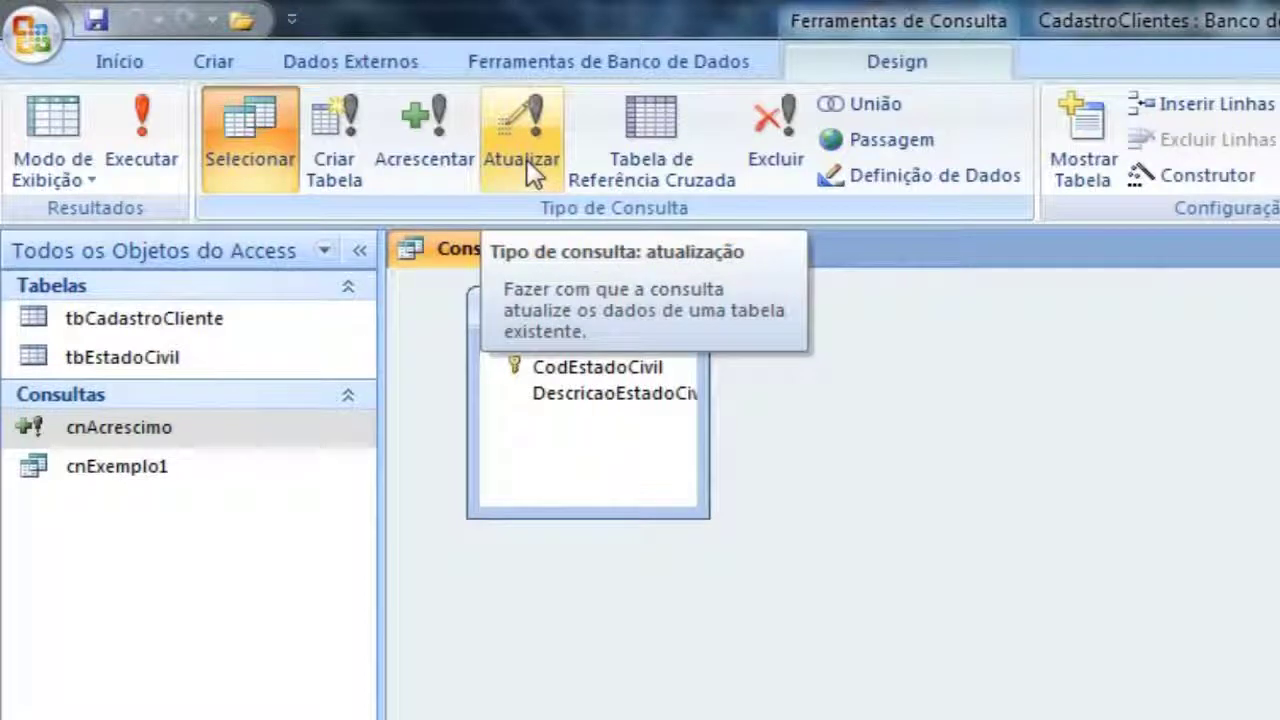
- Change the query type to Atualizar and choose DescricaoEstadoCivil as the first column's field
click(527, 159)
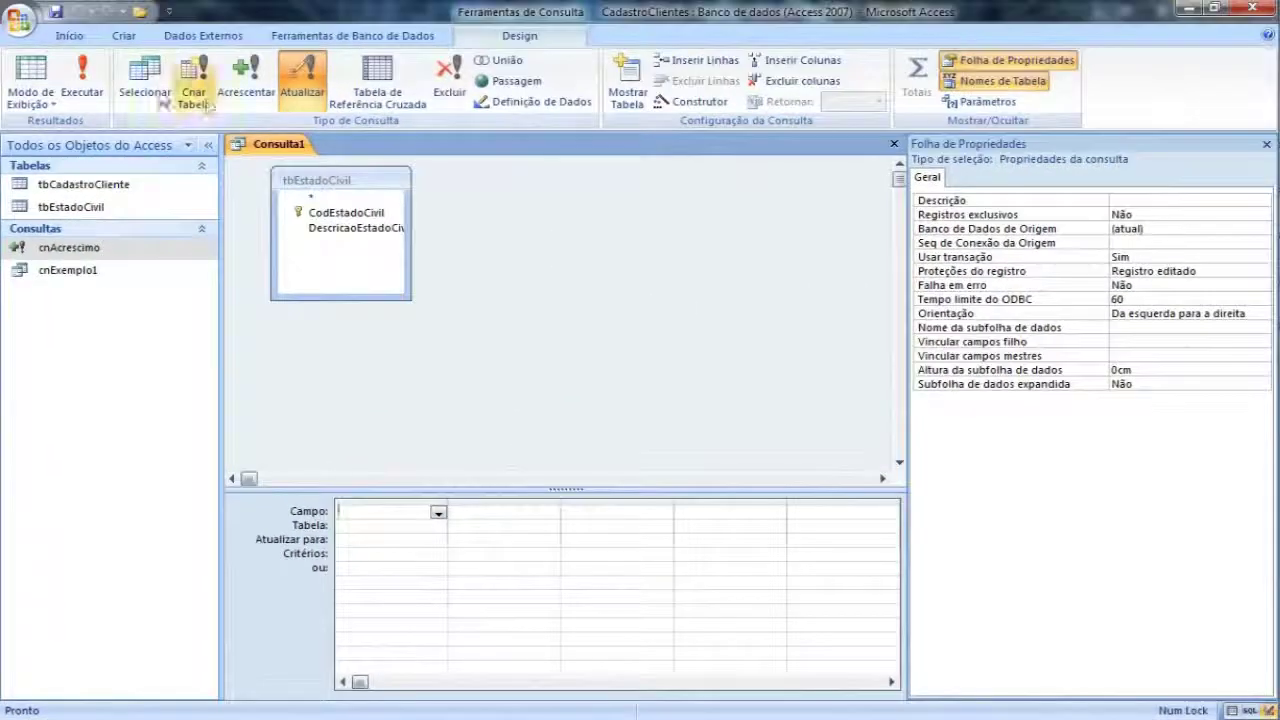
click(143, 95)
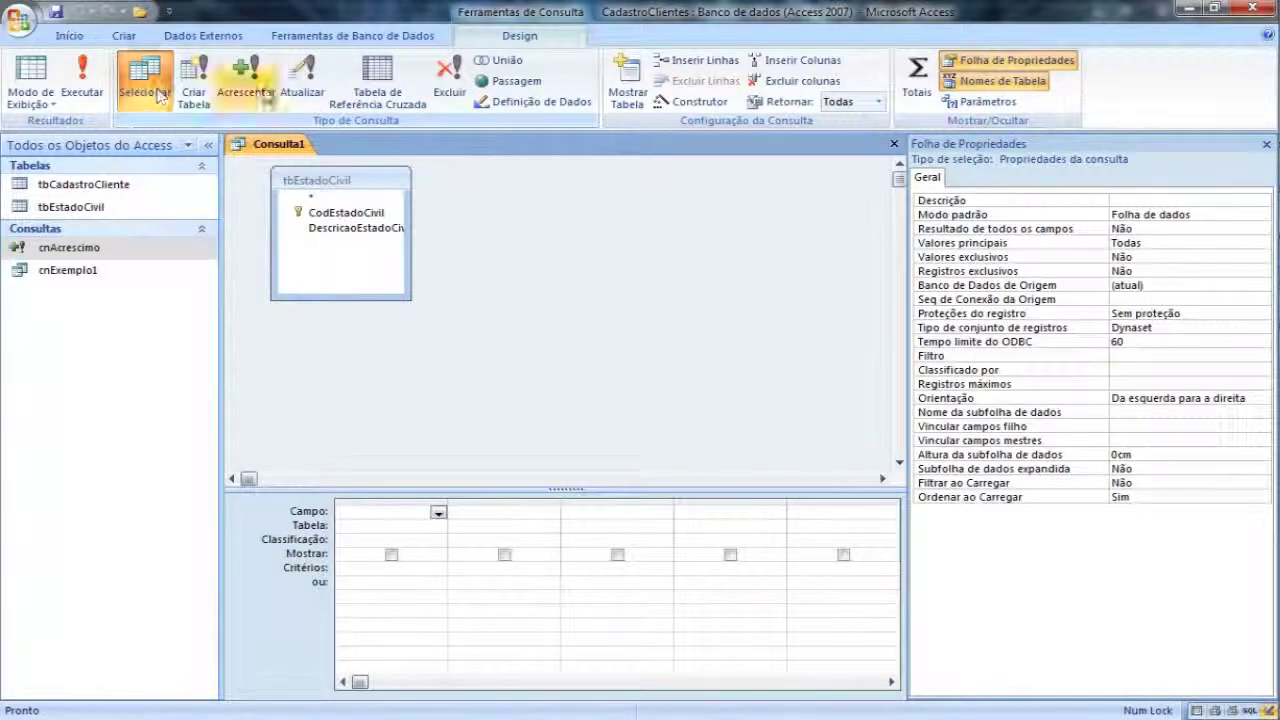
click(302, 91)
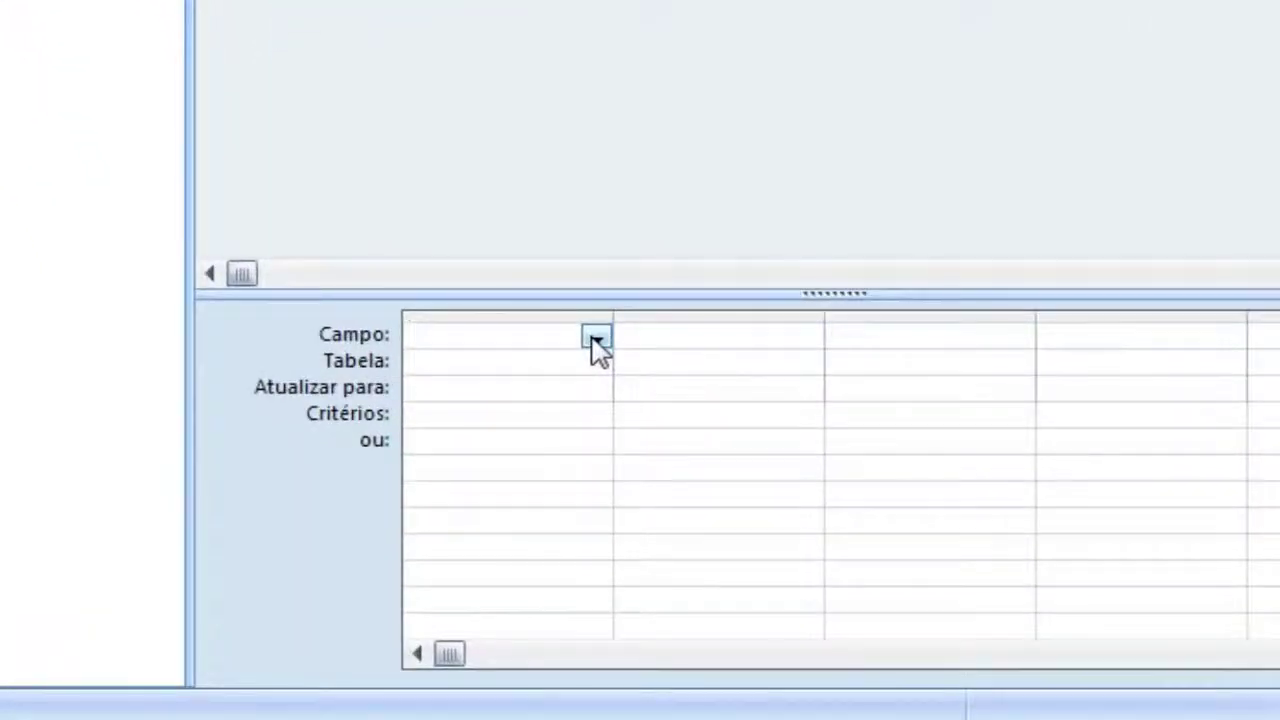
click(596, 340)
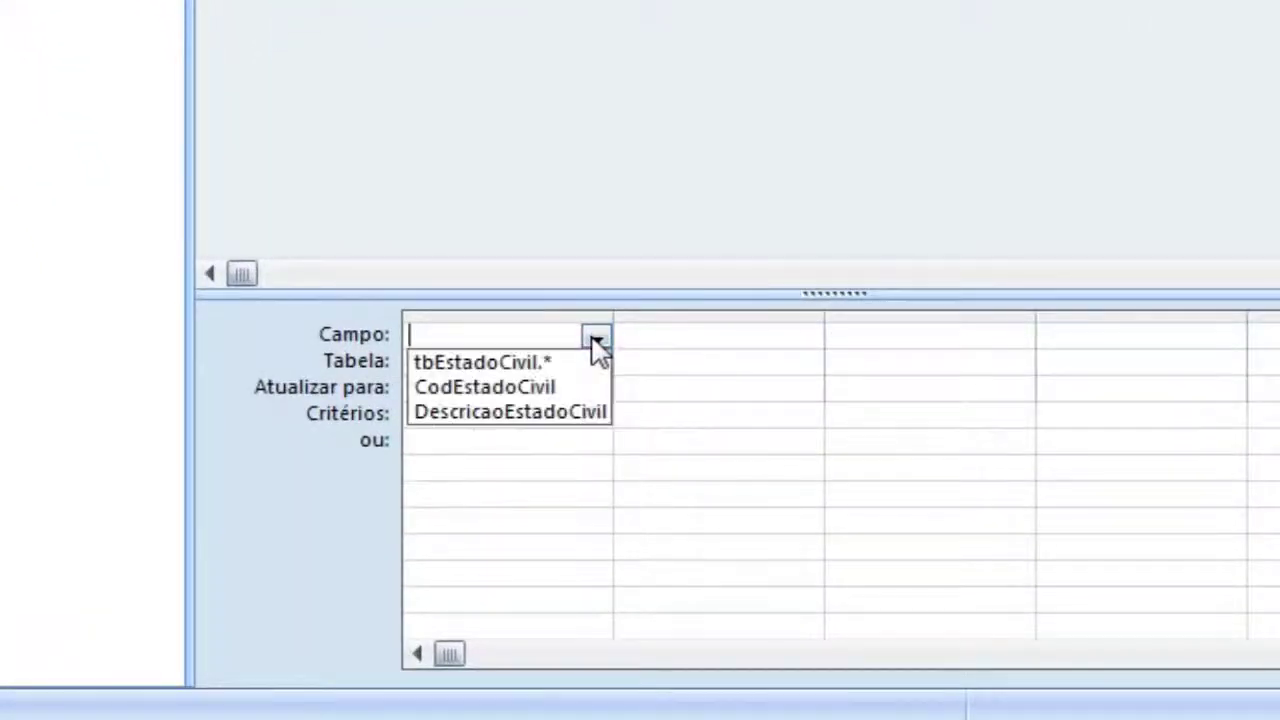
click(551, 430)
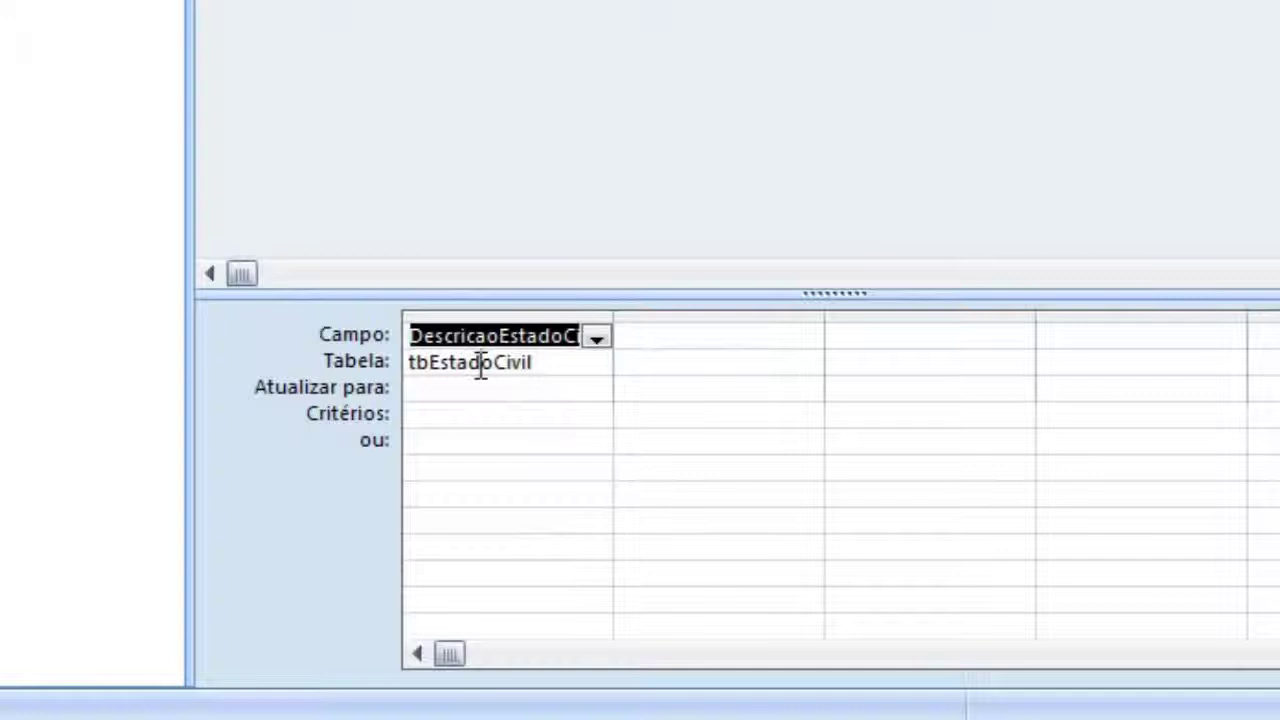
- Set the Atualizar para value of DescricaoEstadoCivil to "Enrolado" and run the update query without any criteria
click(437, 393)
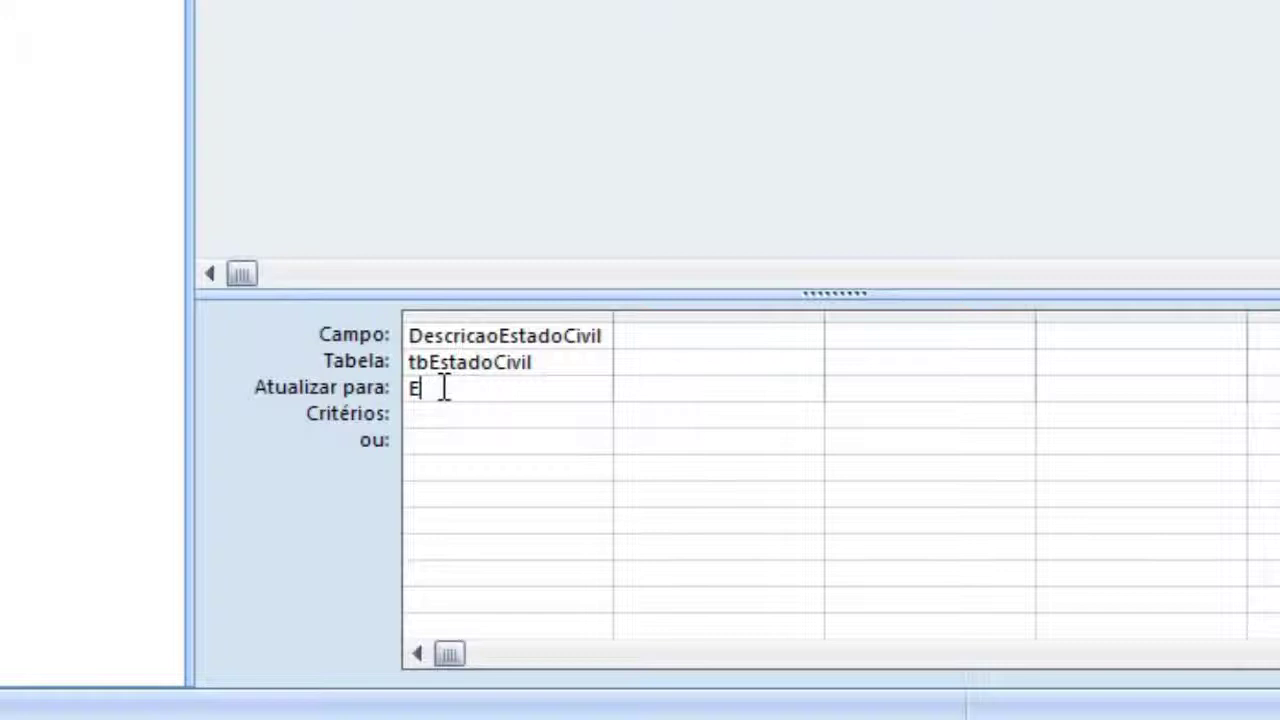
text(rolado)
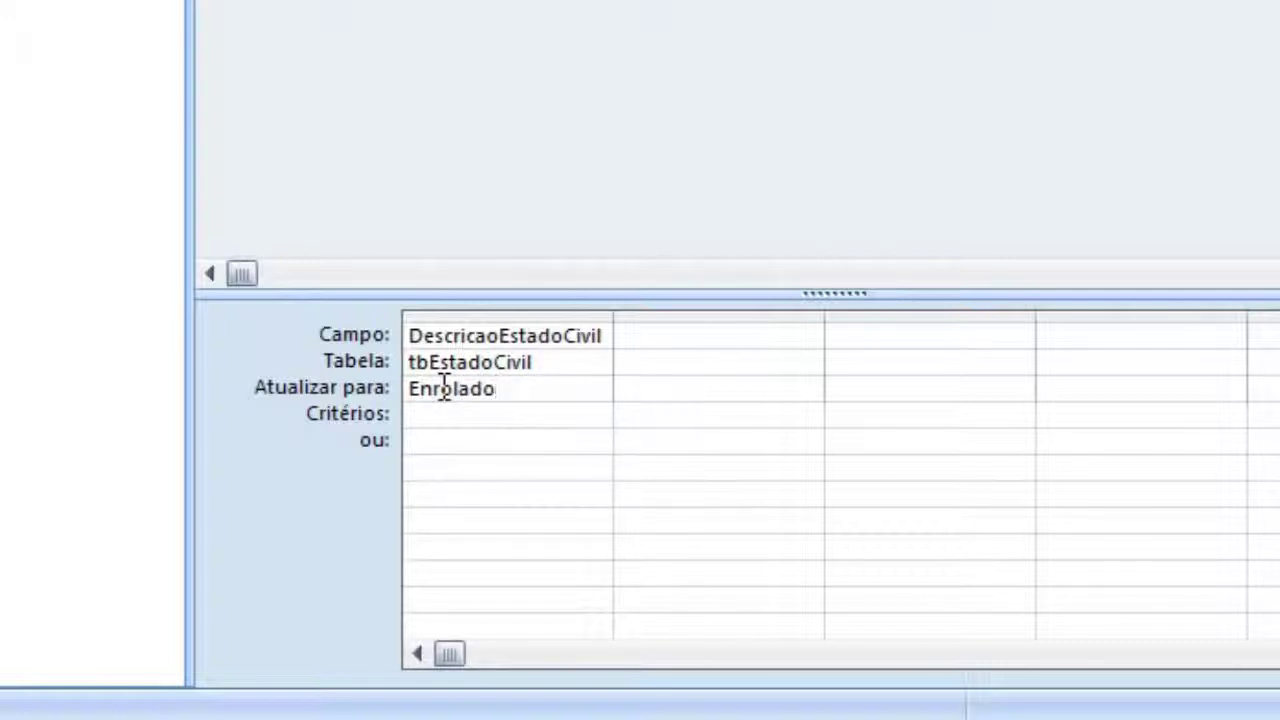
key(Down)
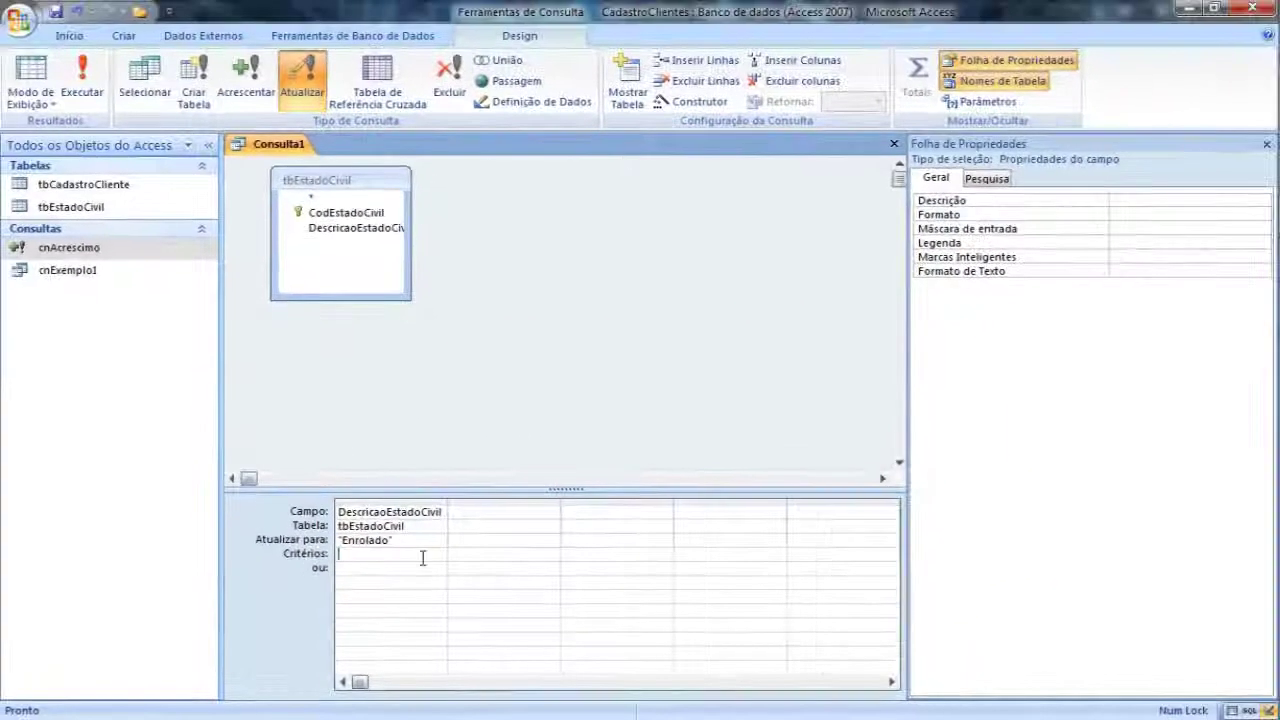
click(88, 85)
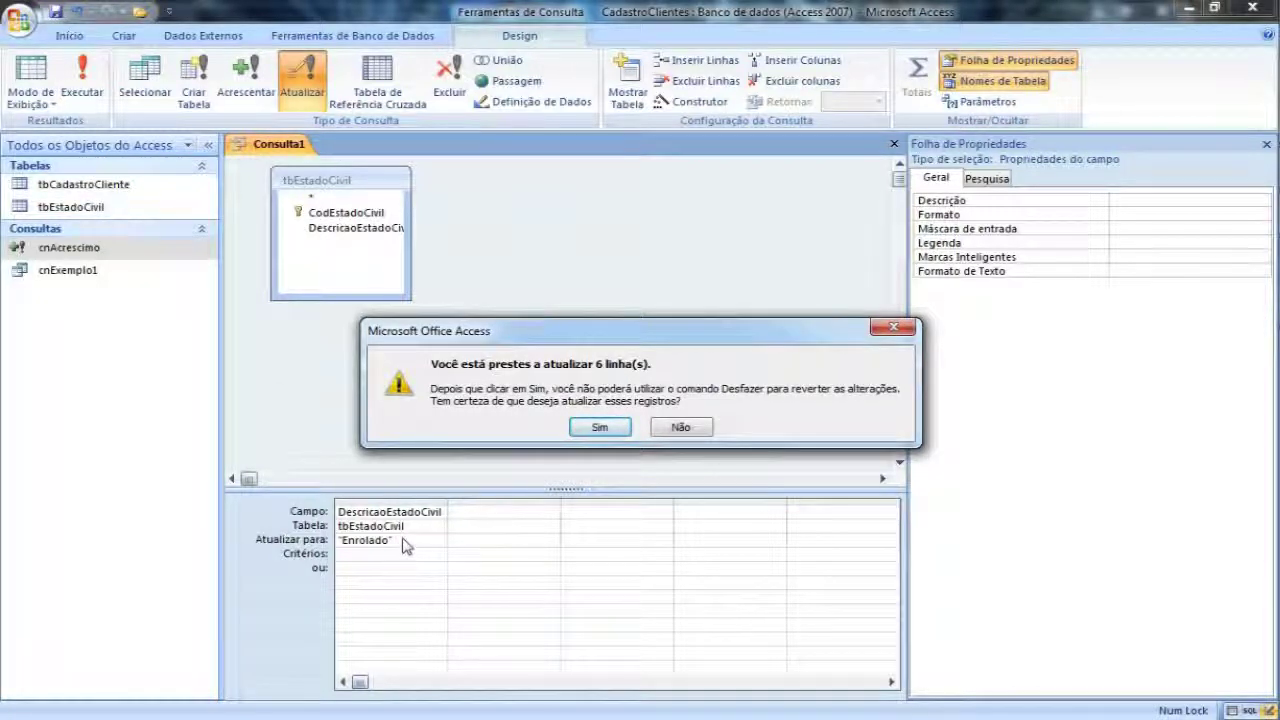
click(600, 427)
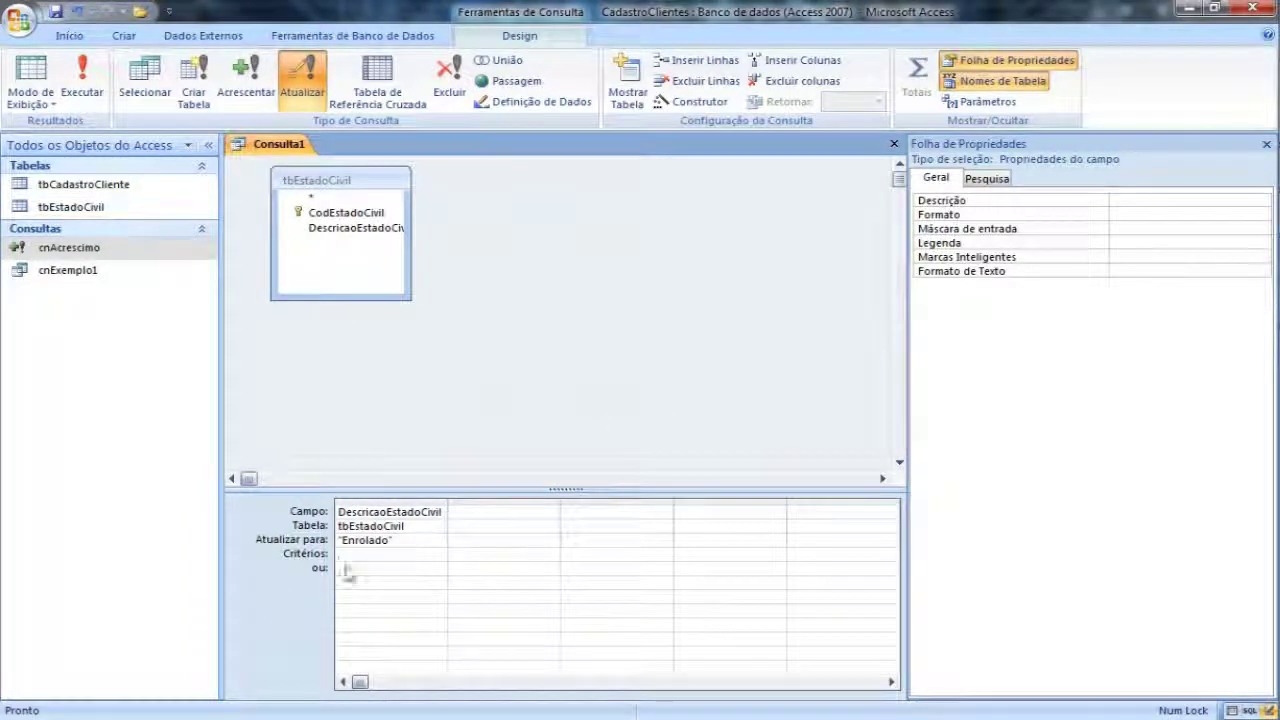
- Set the DescricaoEstadoCivil criterion to "Amaziado" in the update query
click(371, 554)
text(Amasi)
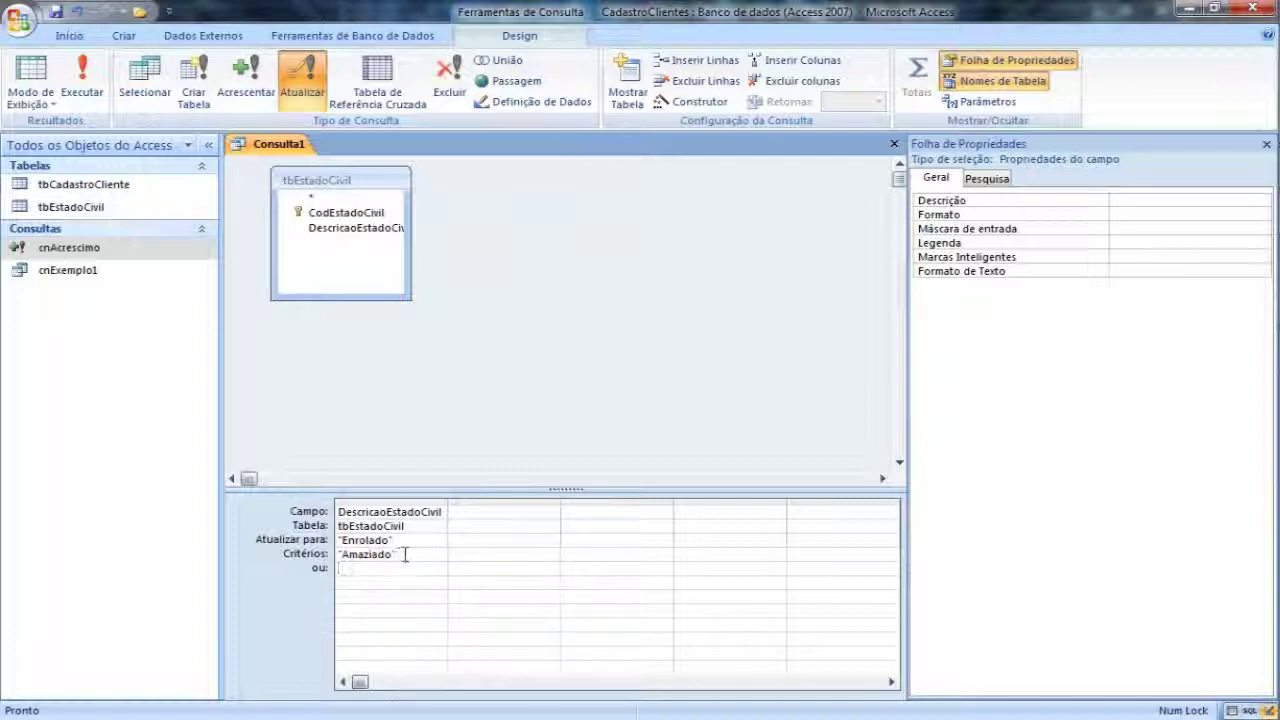
- Run the update query, accept the update, and check the last record's description in the tbEstadoCivil table
key(Down)
click(96, 88)
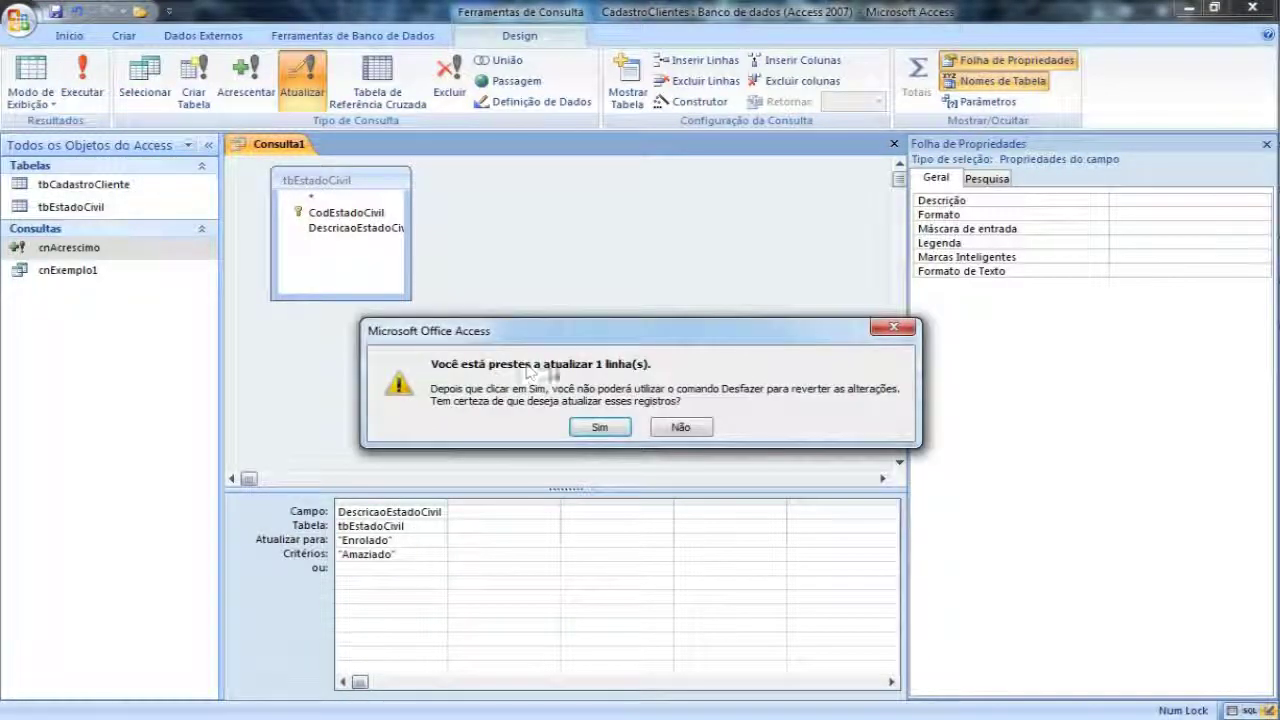
click(599, 428)
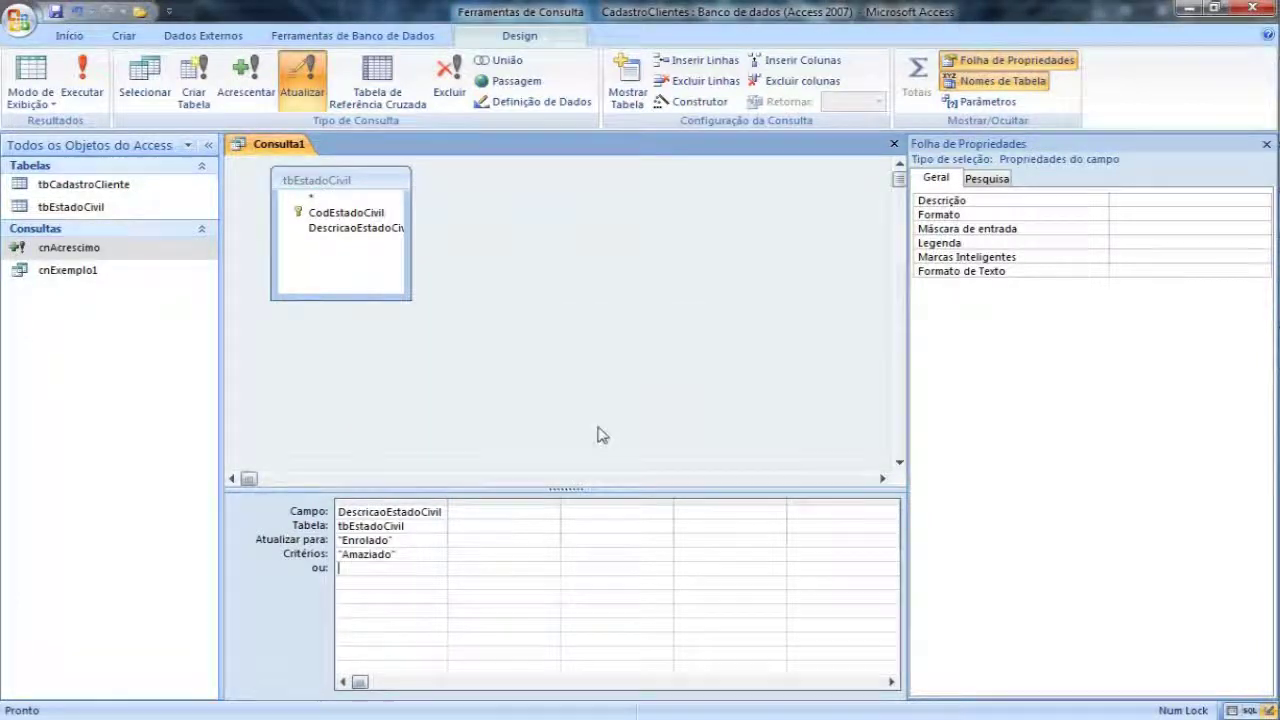
double_click(108, 210)
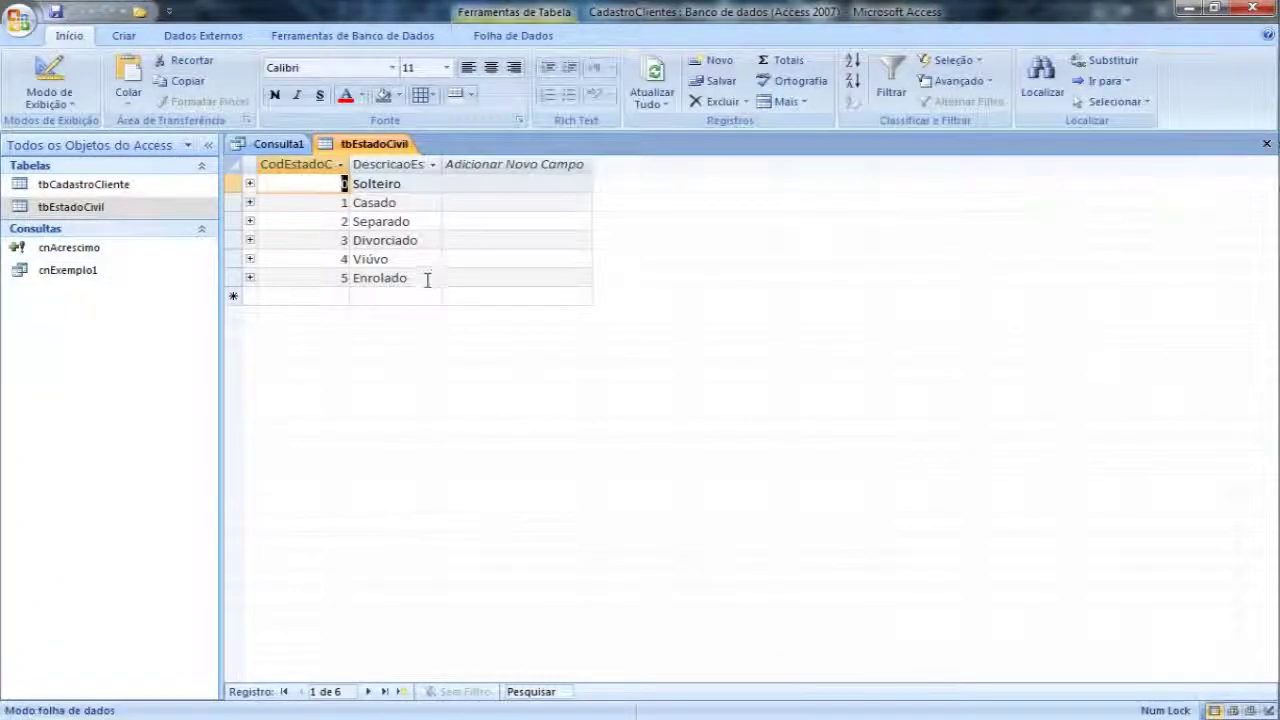
drag(428, 279, 325, 283)
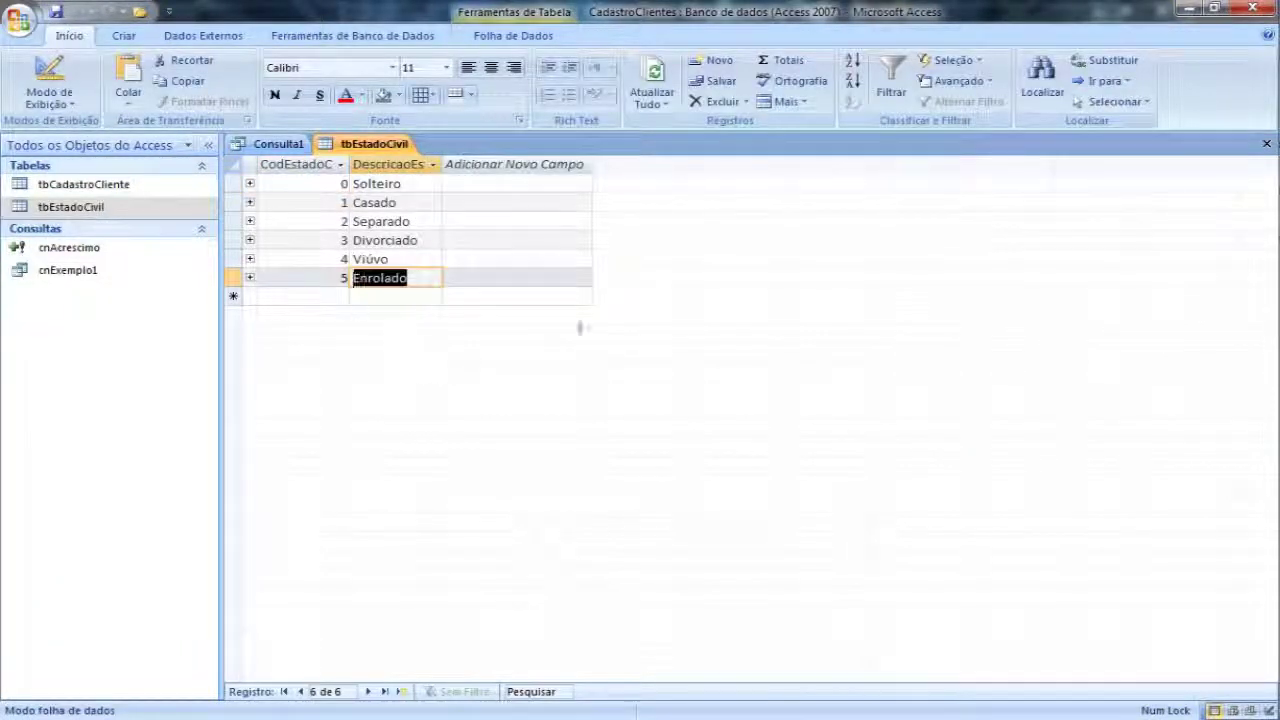
click(1266, 144)
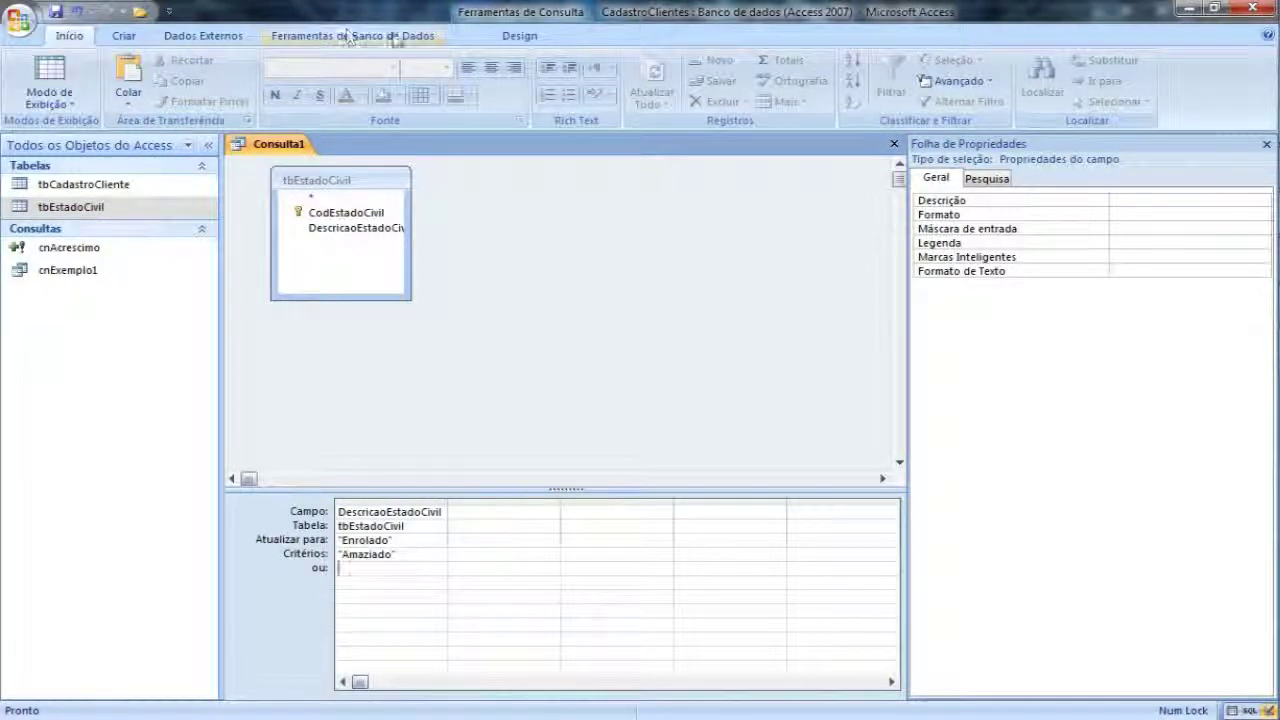
- Run the same update query a second time and accept the update
click(505, 36)
click(83, 75)
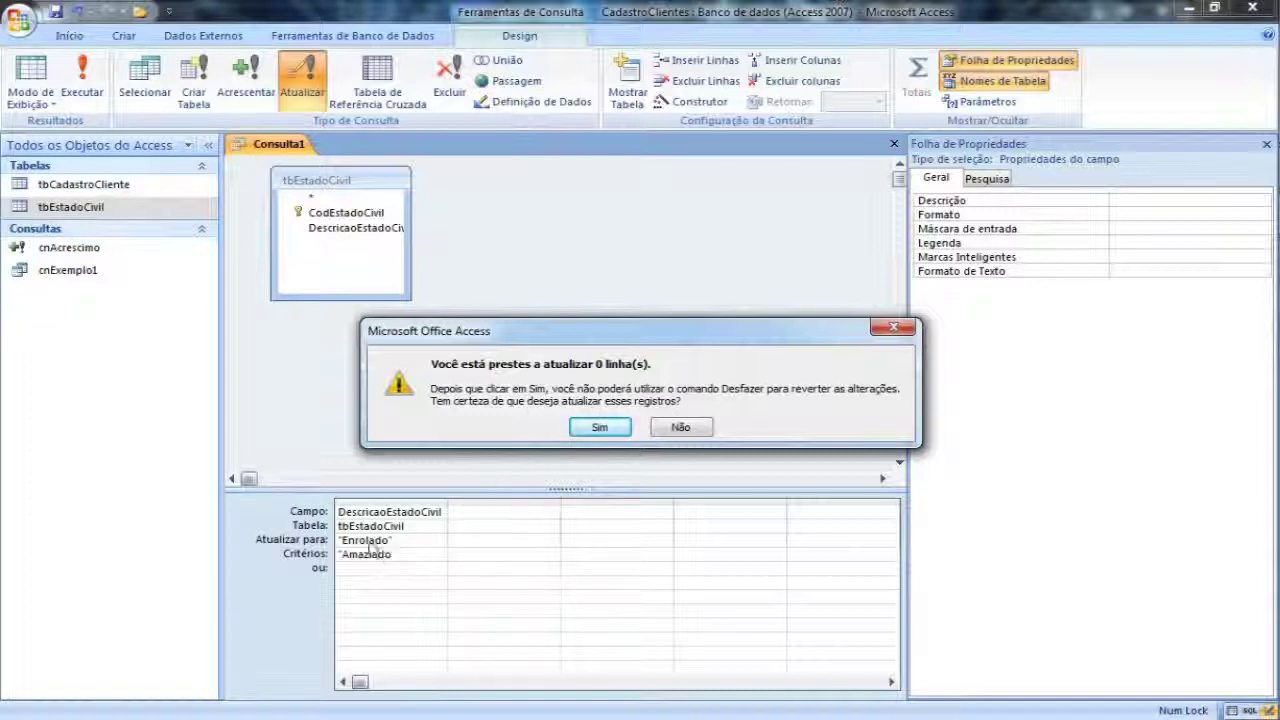
click(601, 428)
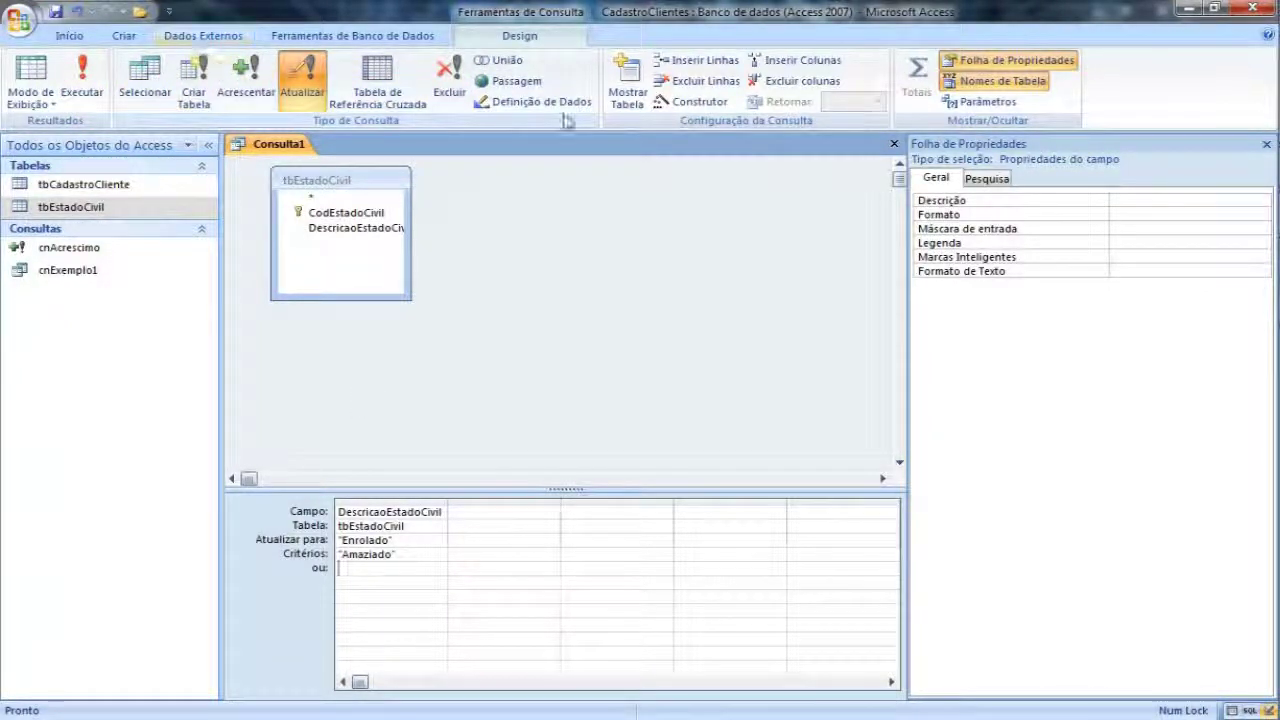
- Save the update query as cnAtualizacao and close it
click(55, 12)
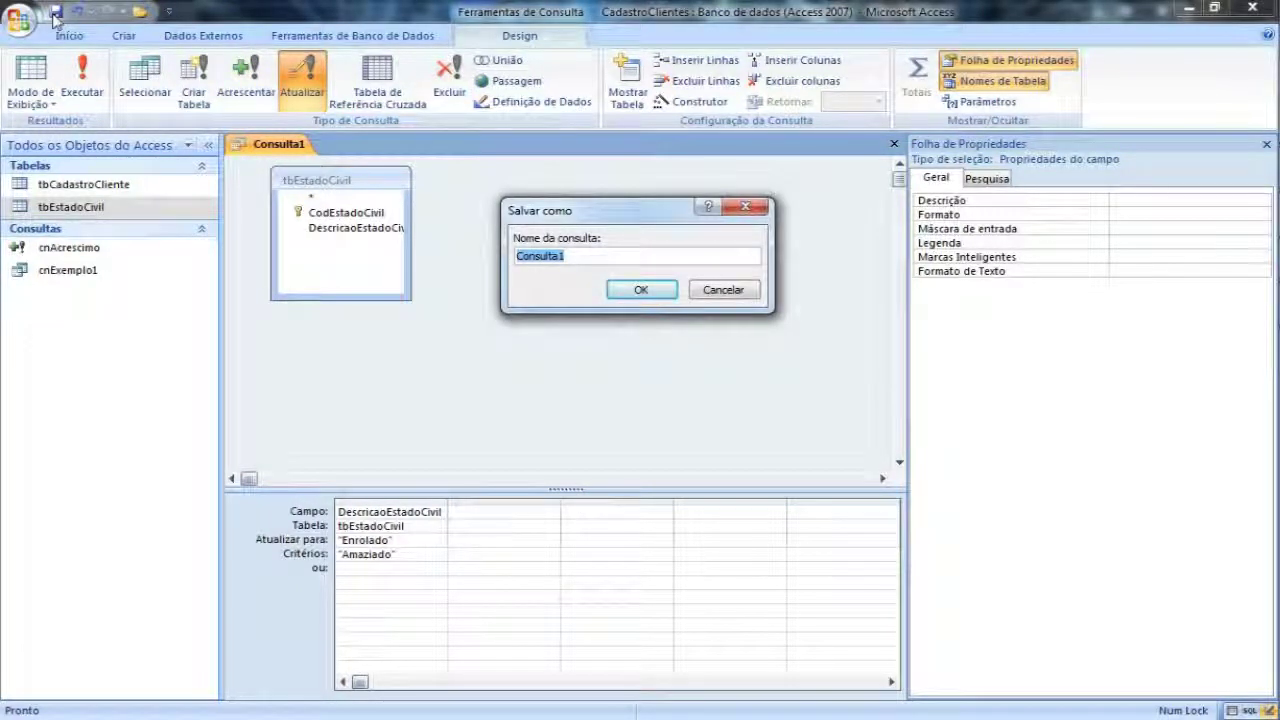
text(cnAtualizacao)
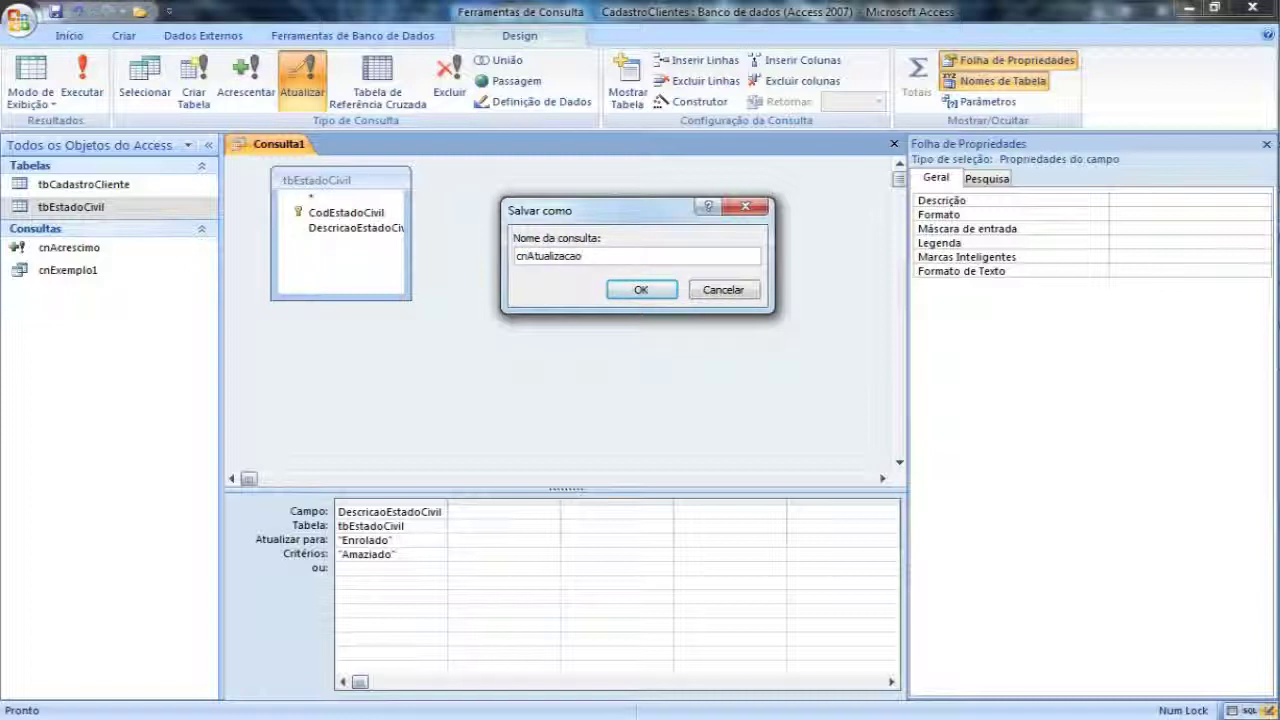
click(648, 290)
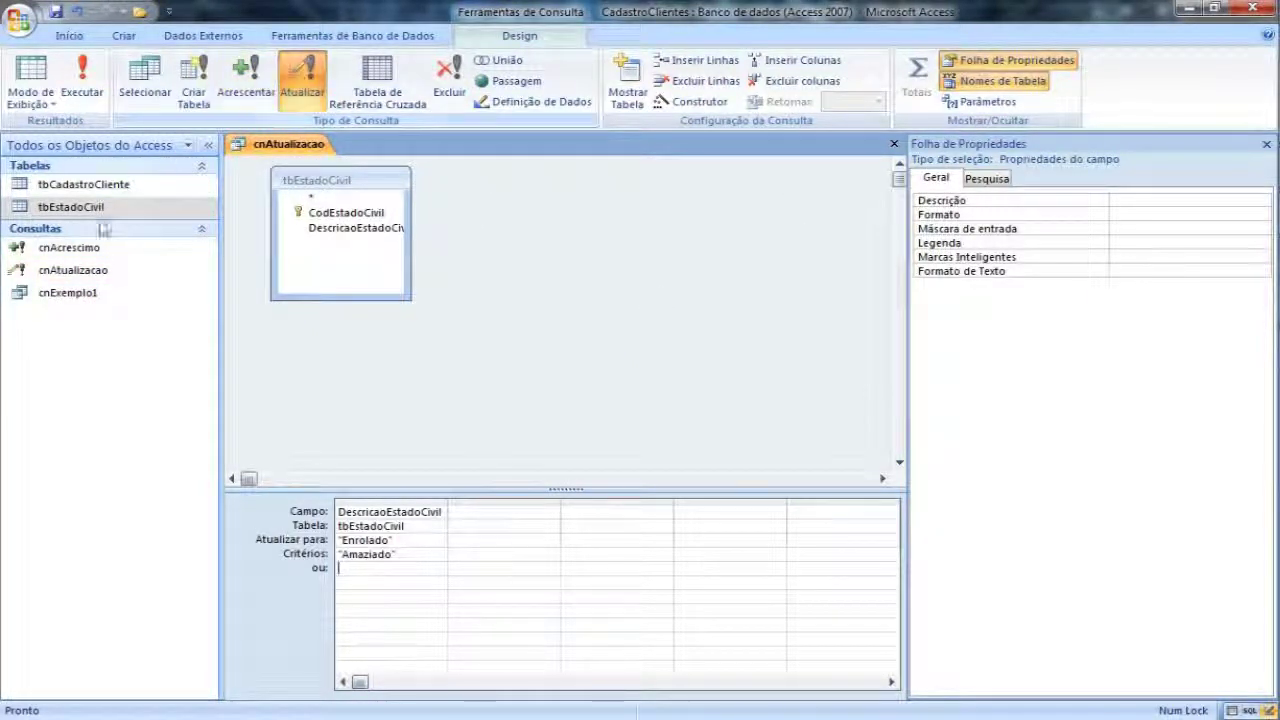
click(894, 144)
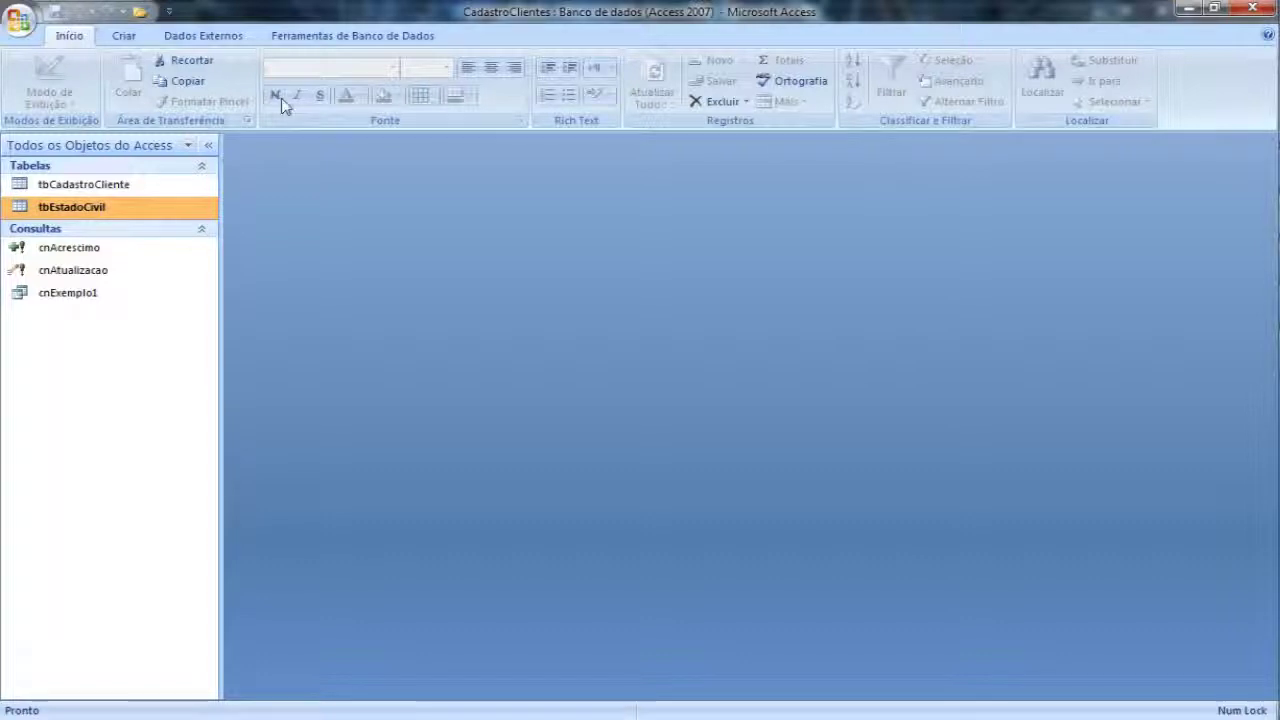
- Create a new design-view query based on tbEstadoCivil and change its query type to Excluir
click(124, 37)
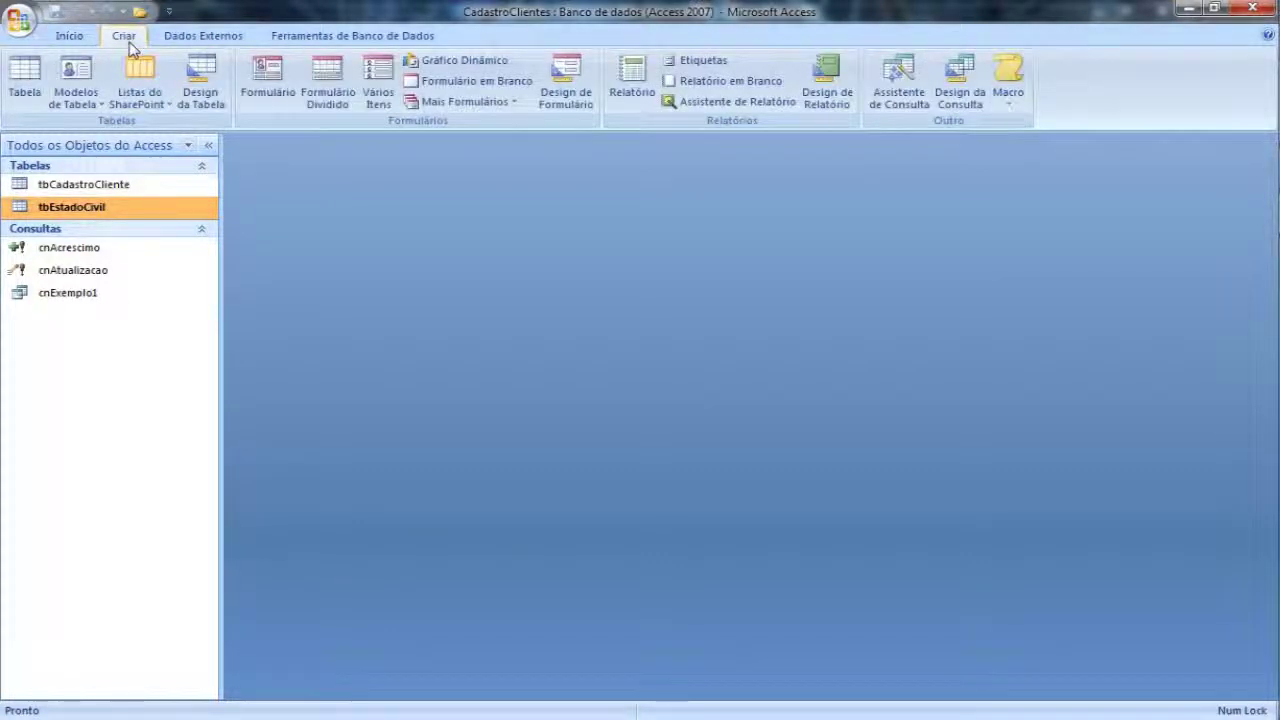
click(962, 84)
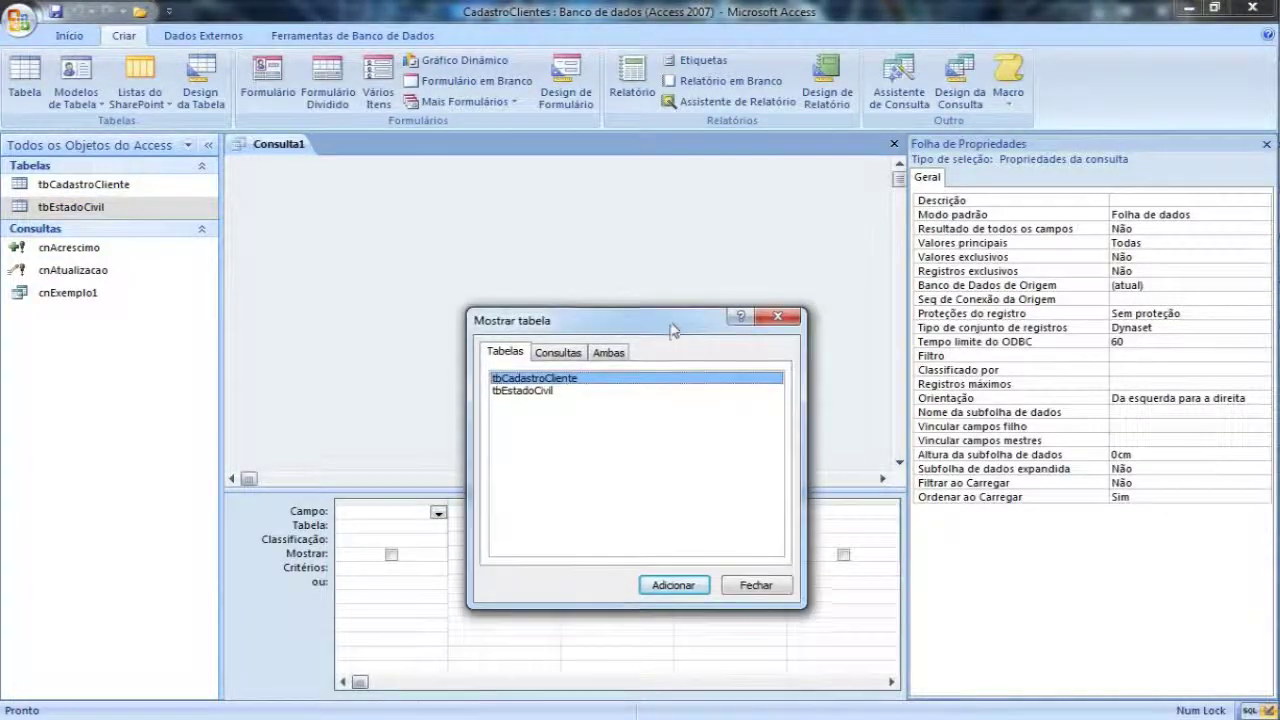
double_click(540, 388)
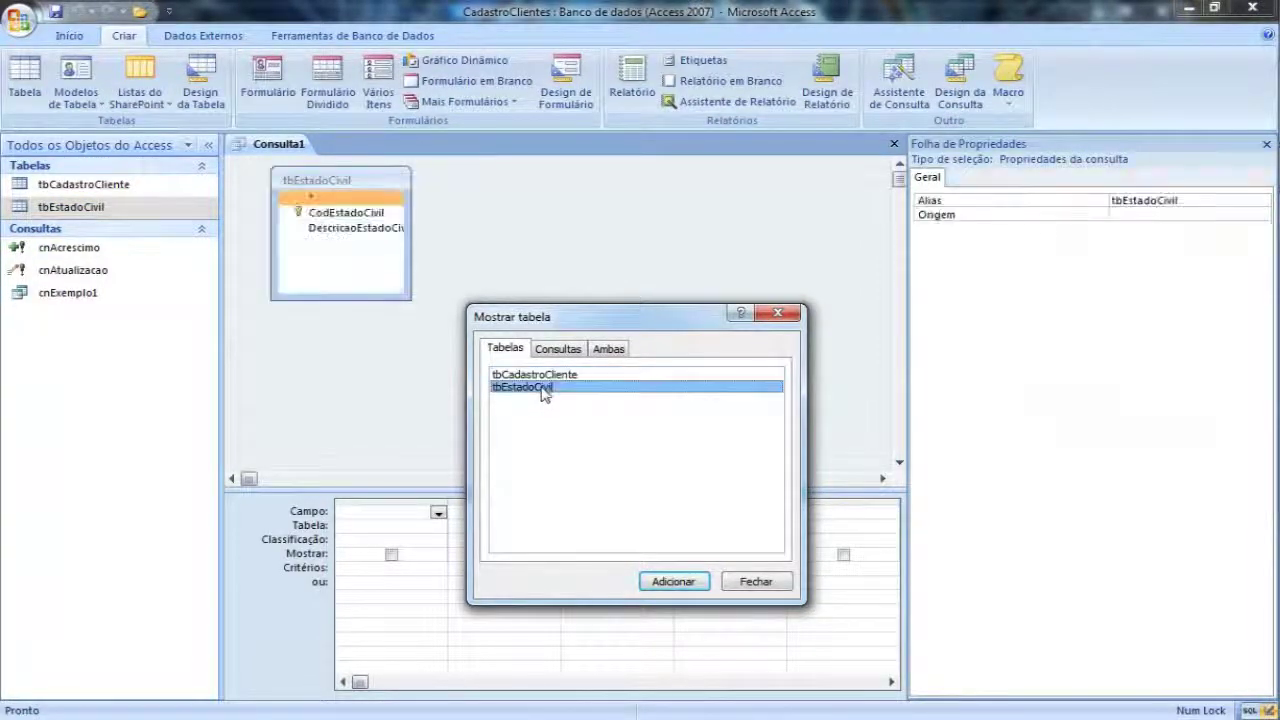
click(756, 582)
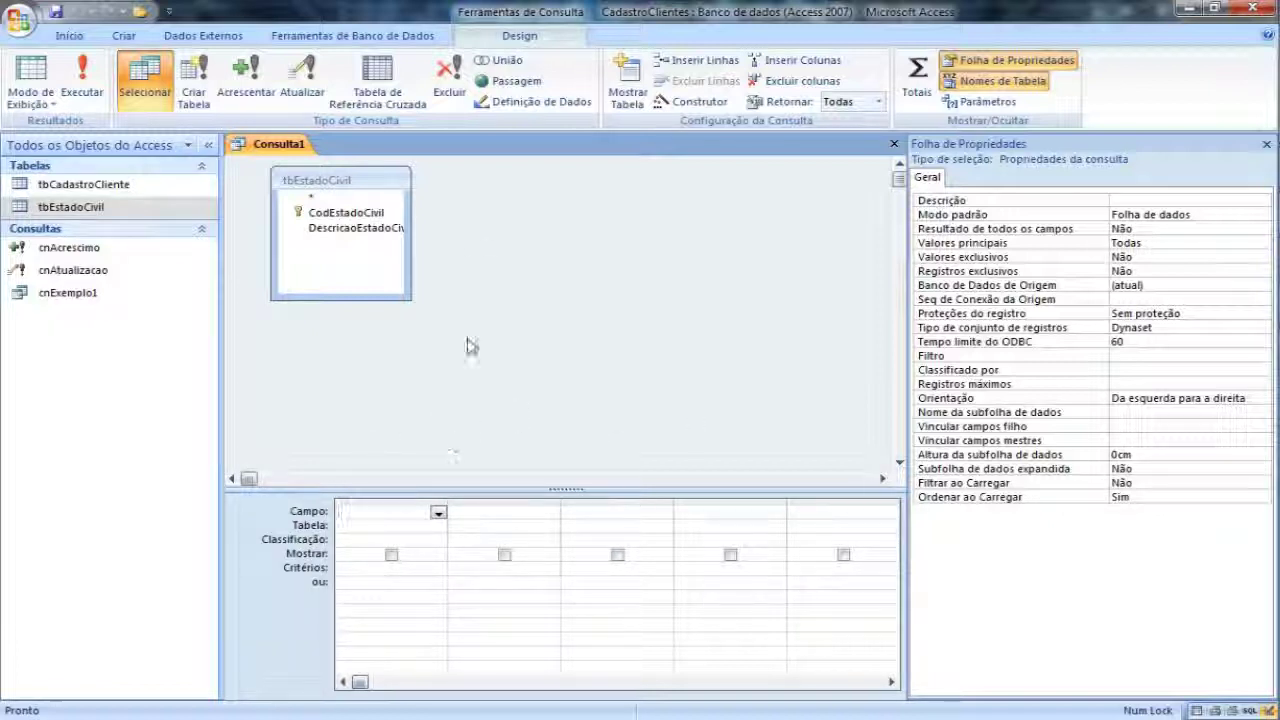
click(449, 80)
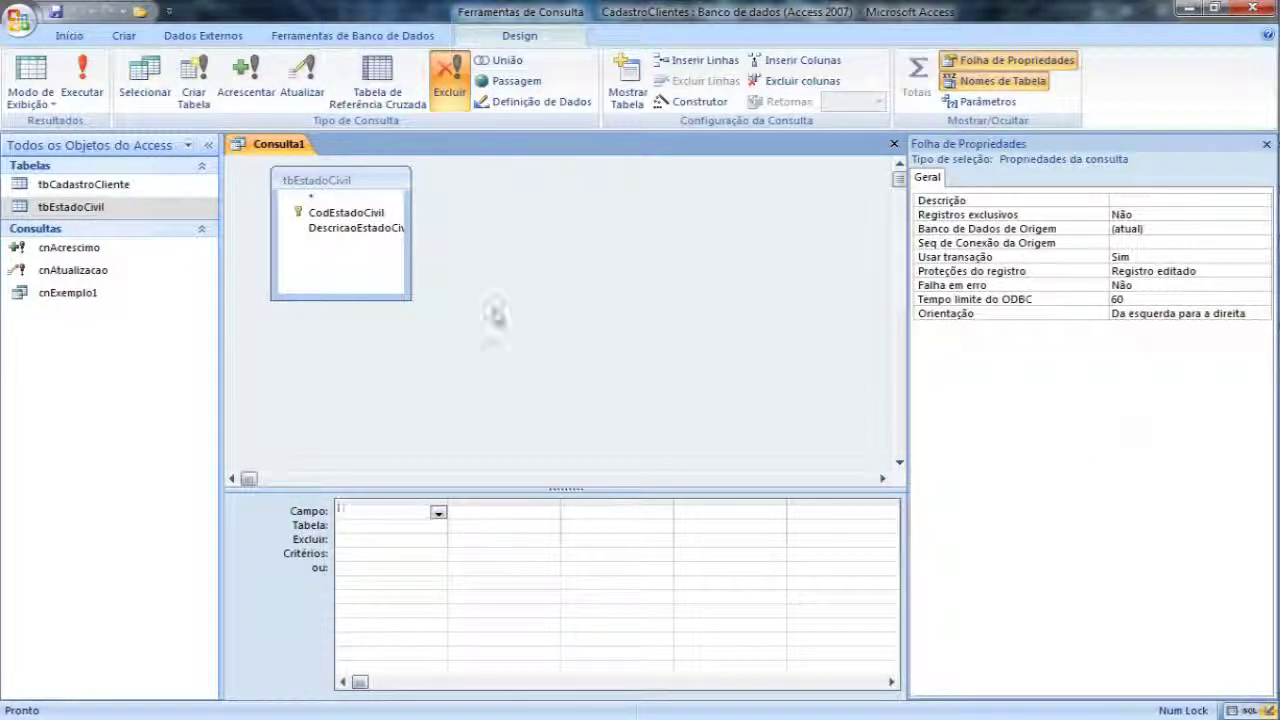
- Try running the delete query without any criteria, decline the deletion, and check the records in tbEstadoCivil
click(97, 93)
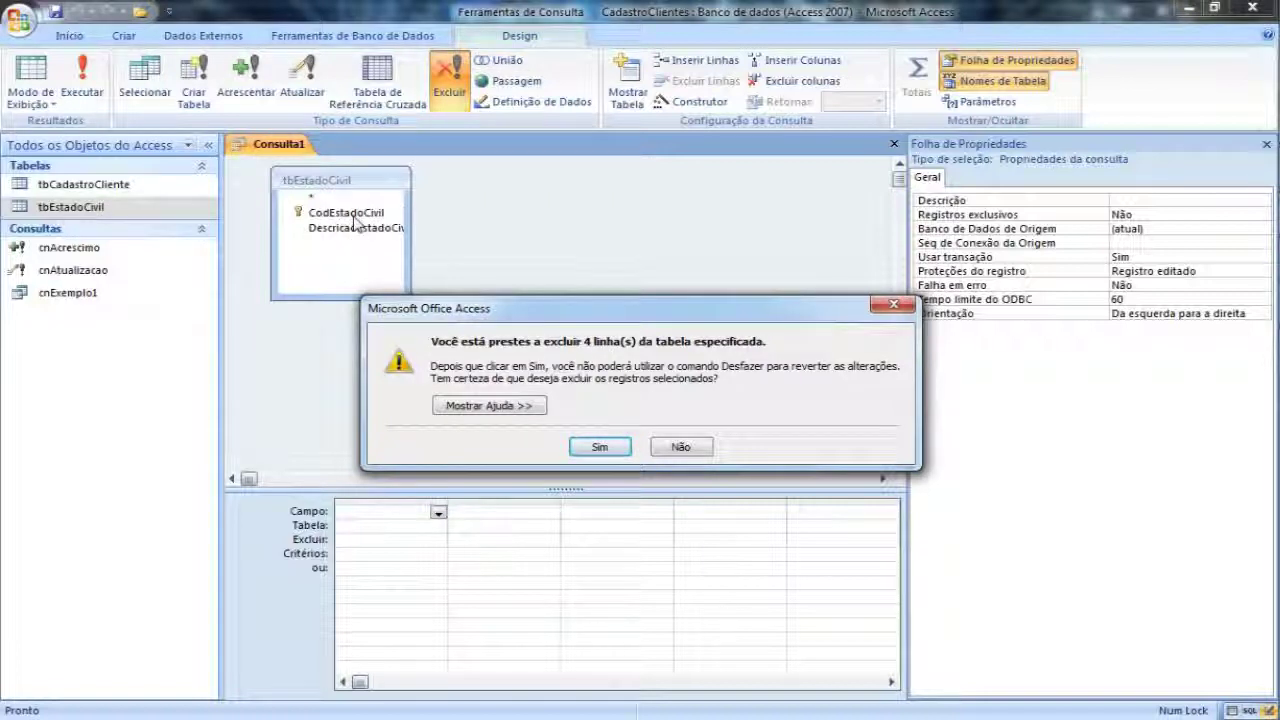
click(683, 449)
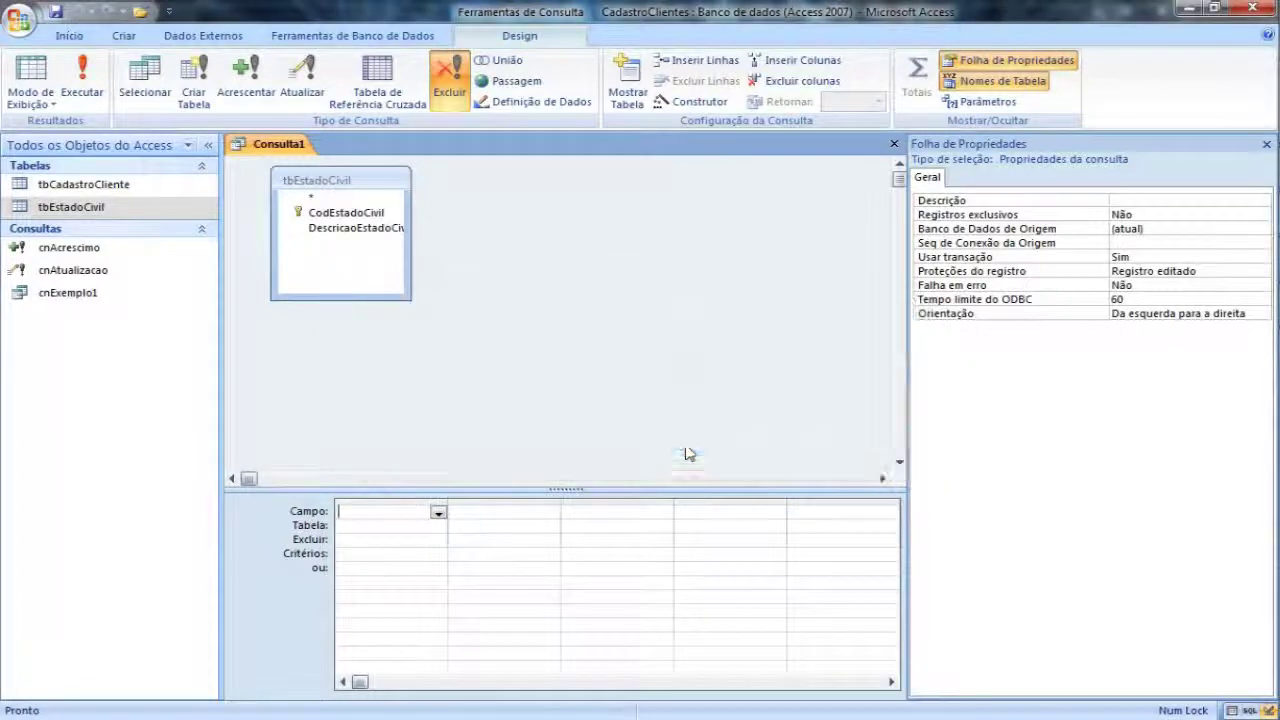
double_click(75, 207)
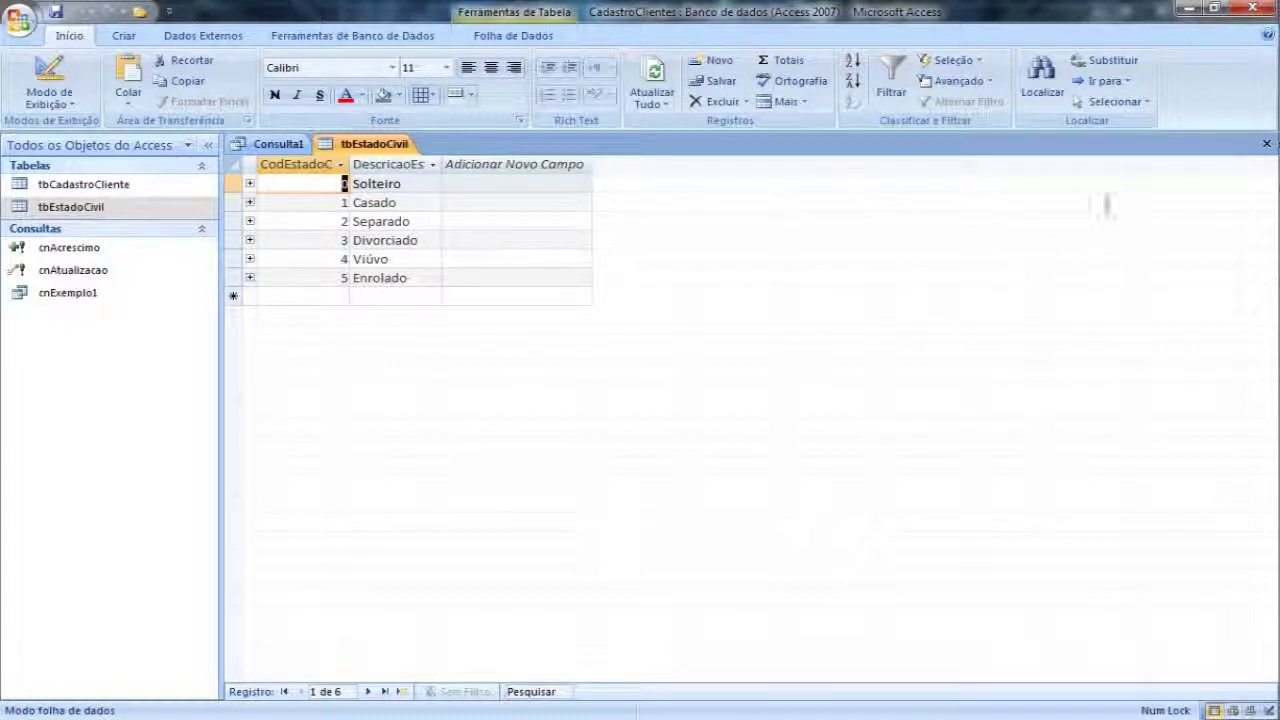
click(1266, 144)
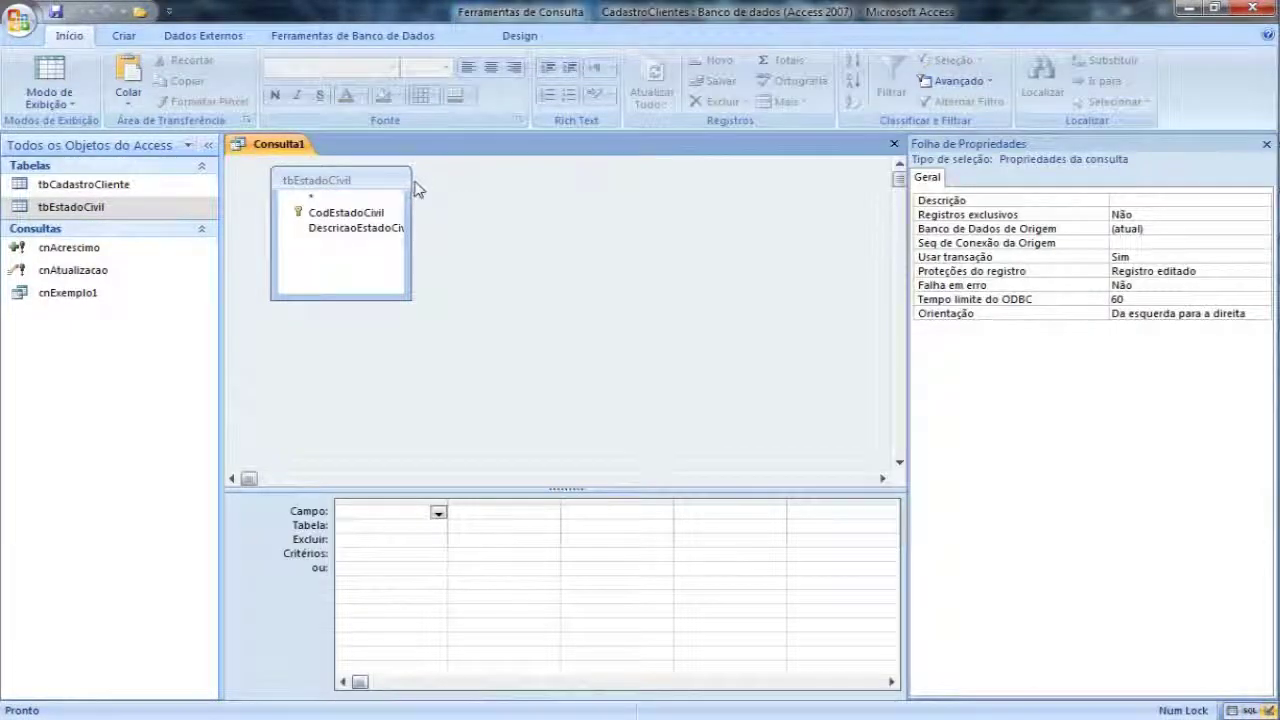
- Enlarge the tbEstadoCivil field list in the query design so the full field names fit
click(408, 300)
drag(408, 300, 446, 365)
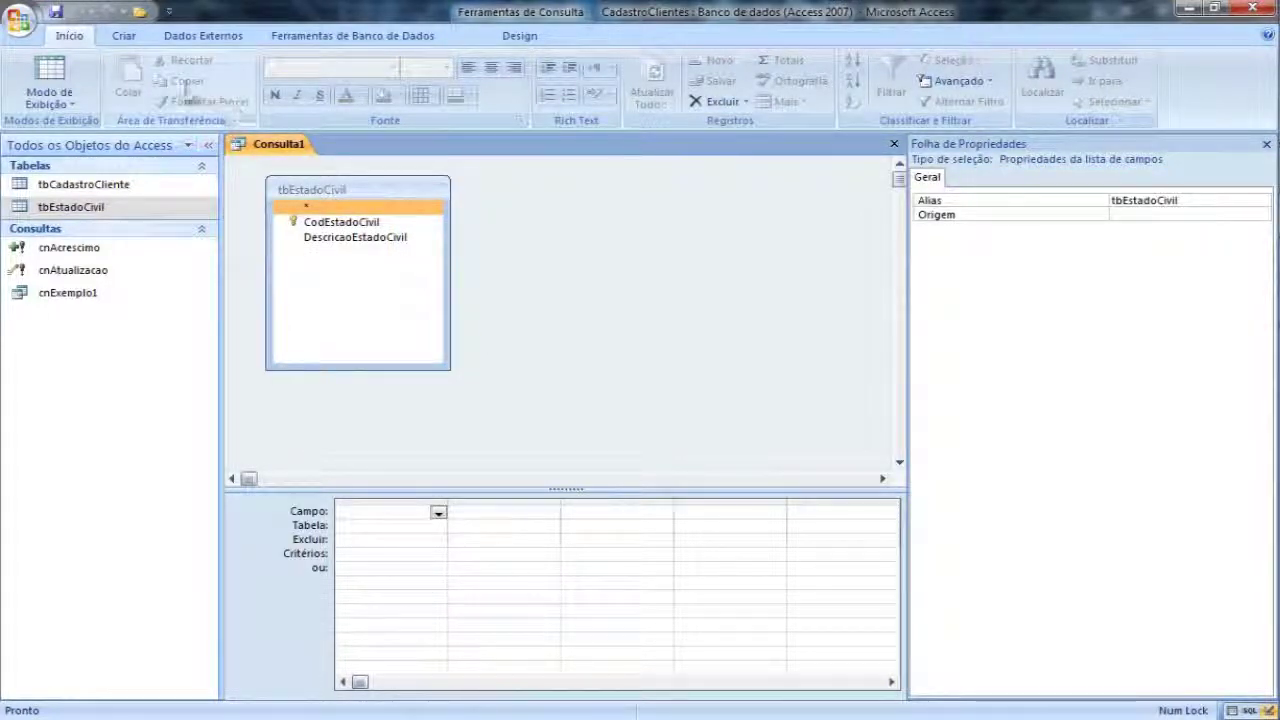
- Try running the delete query without criteria once more and decline the deletion
click(519, 38)
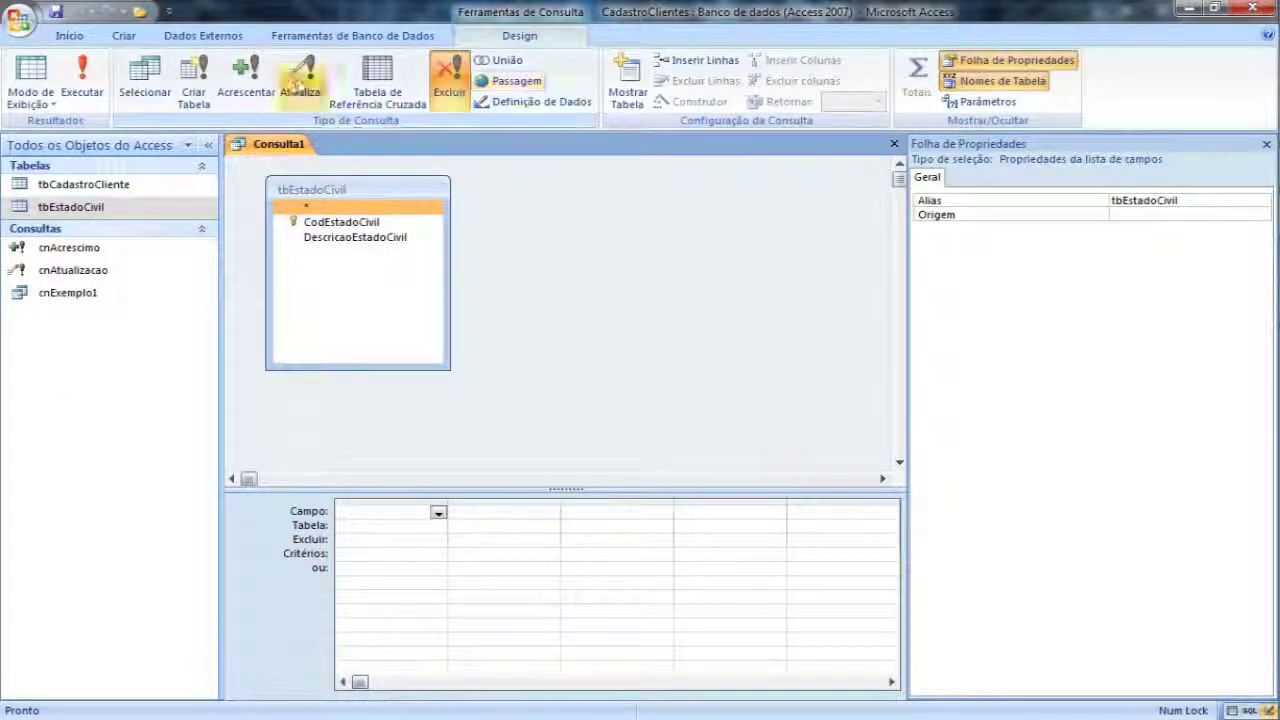
click(82, 76)
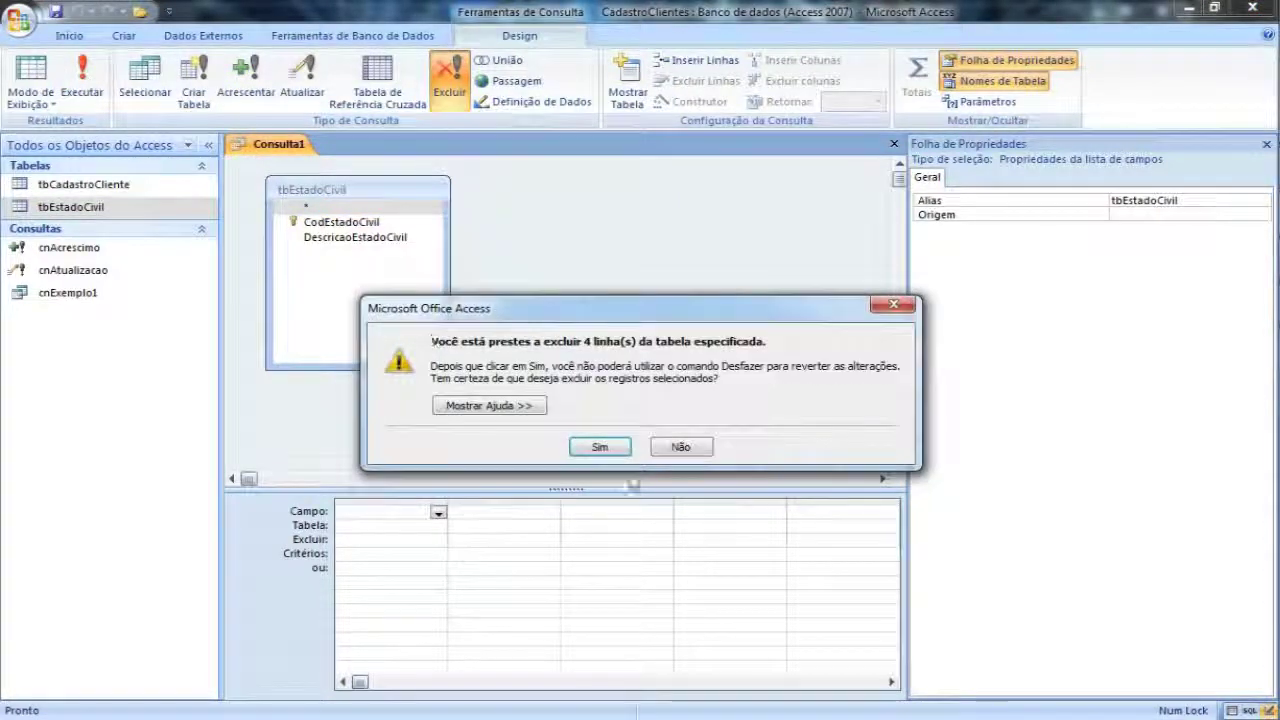
click(680, 448)
- Add DescricaoEstadoCivil to the delete query's first column with the criterion "Enrolado"
click(344, 244)
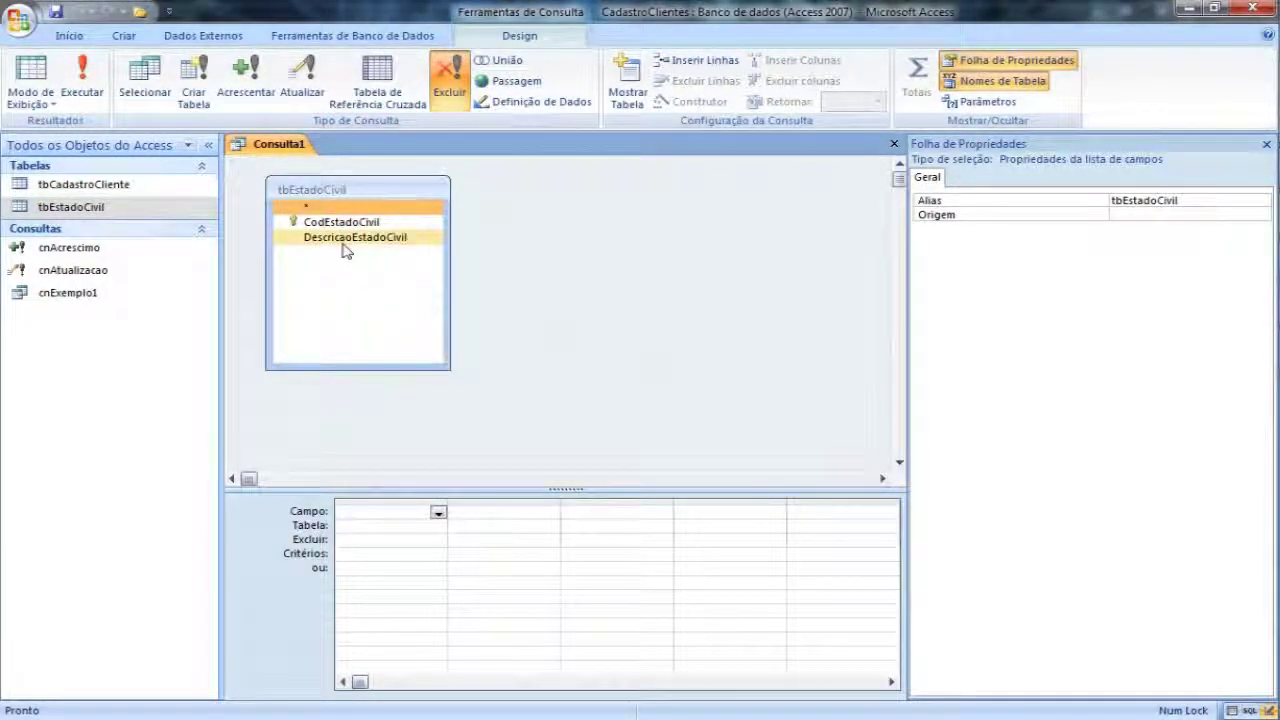
drag(344, 244, 375, 516)
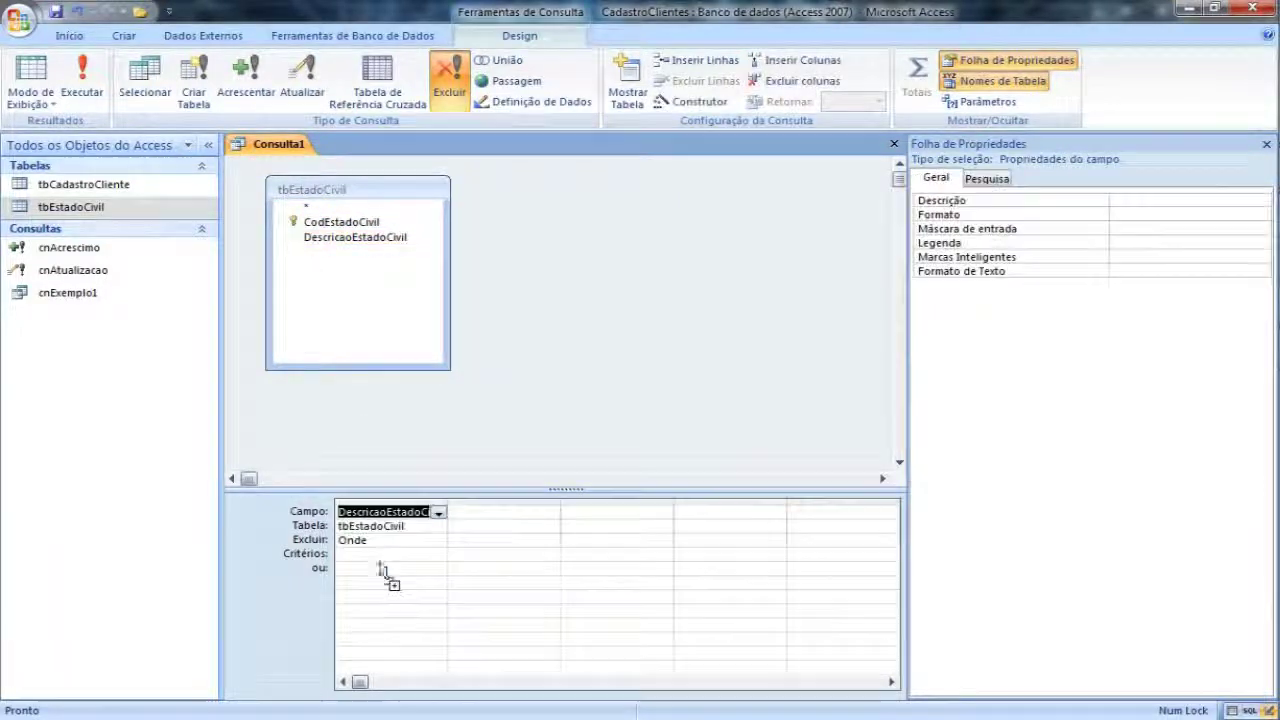
click(377, 555)
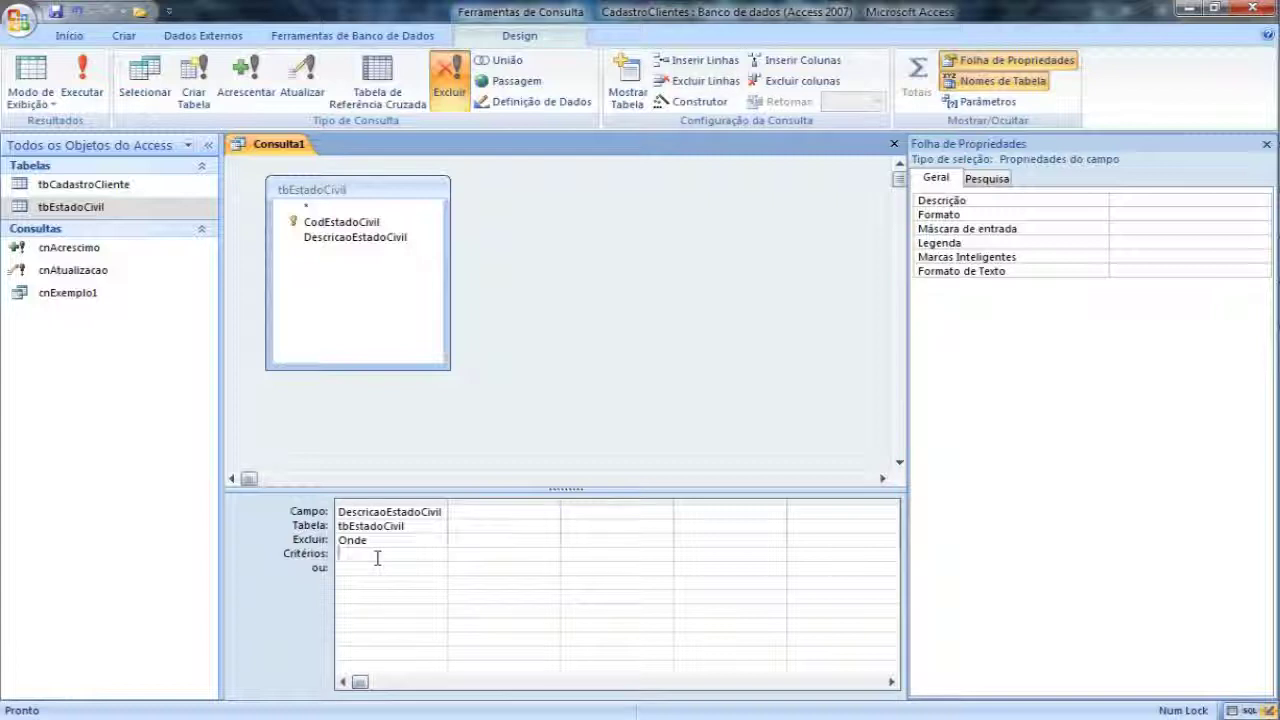
text(Enrolado)
key(Down)
- Run the delete query, accept the deletion, and check the remaining records in the tbEstadoCivil table
click(84, 68)
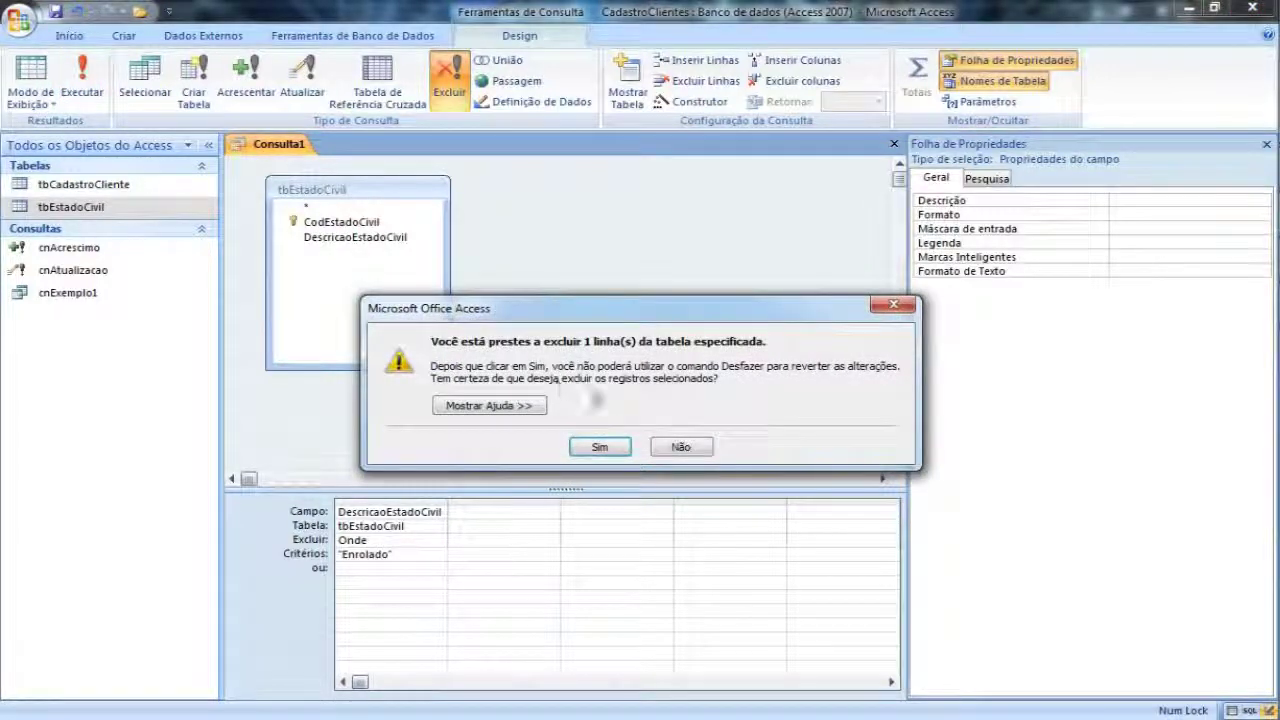
click(603, 446)
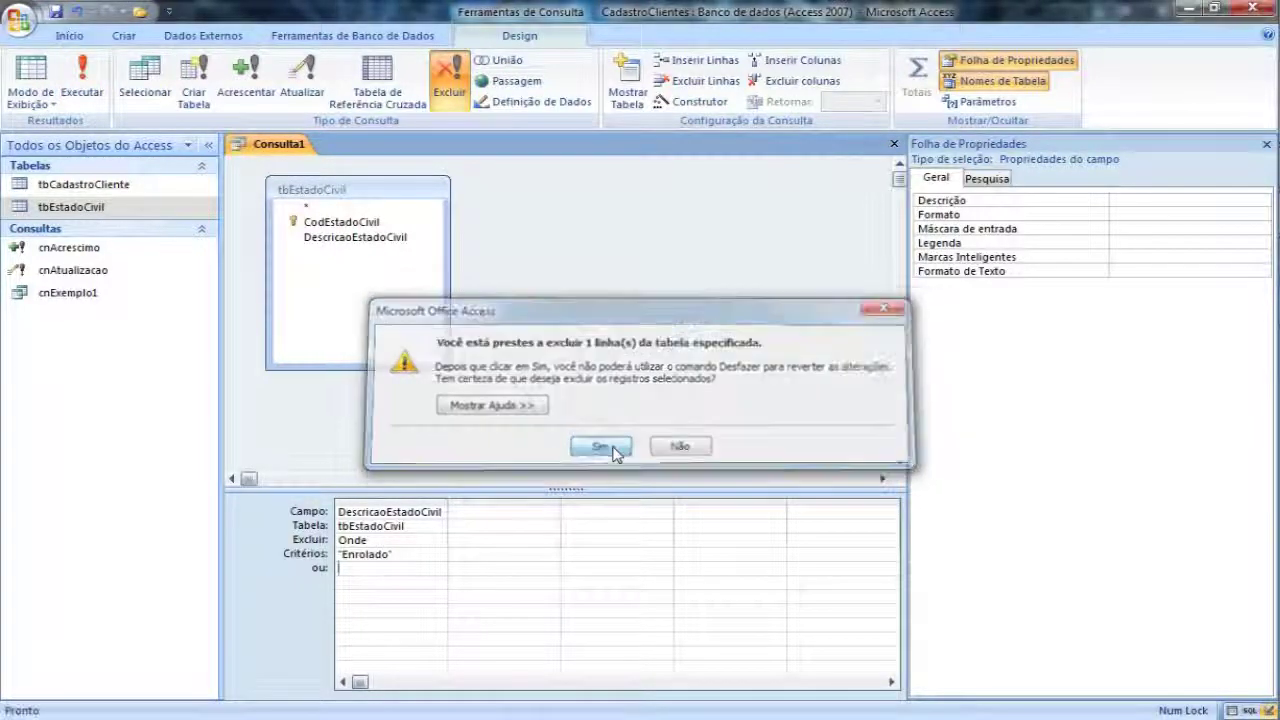
click(344, 240)
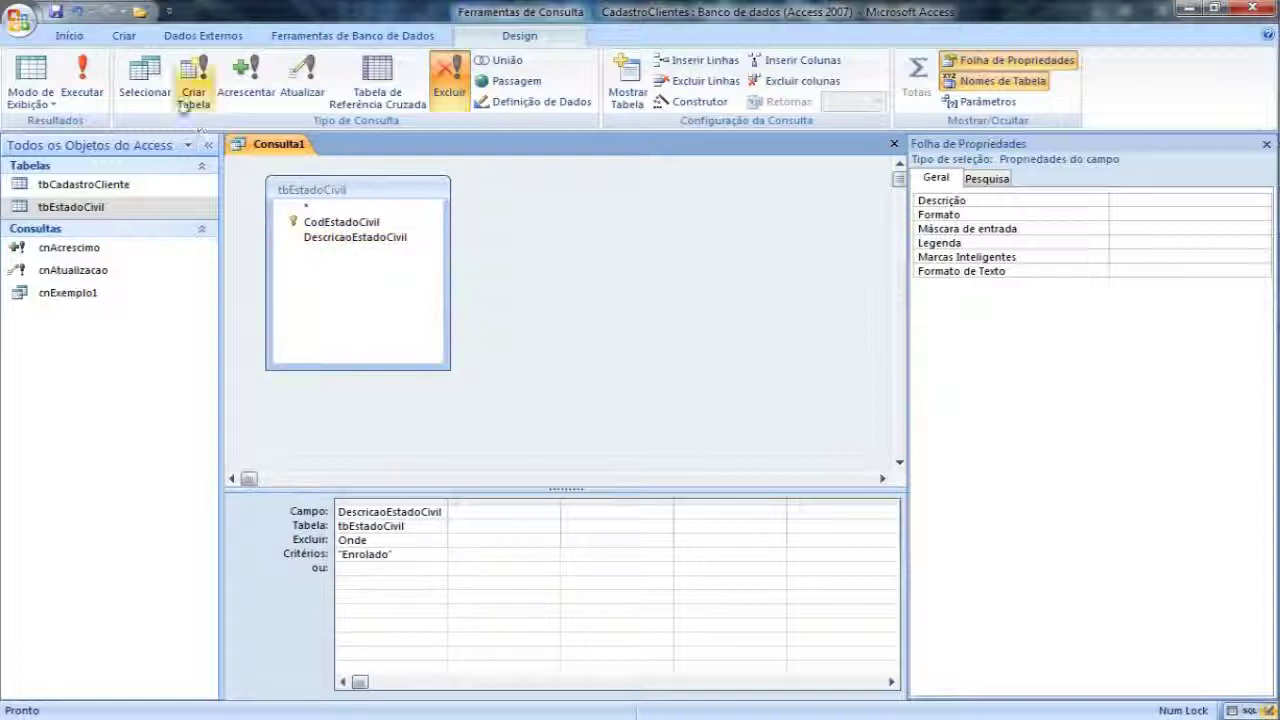
double_click(97, 209)
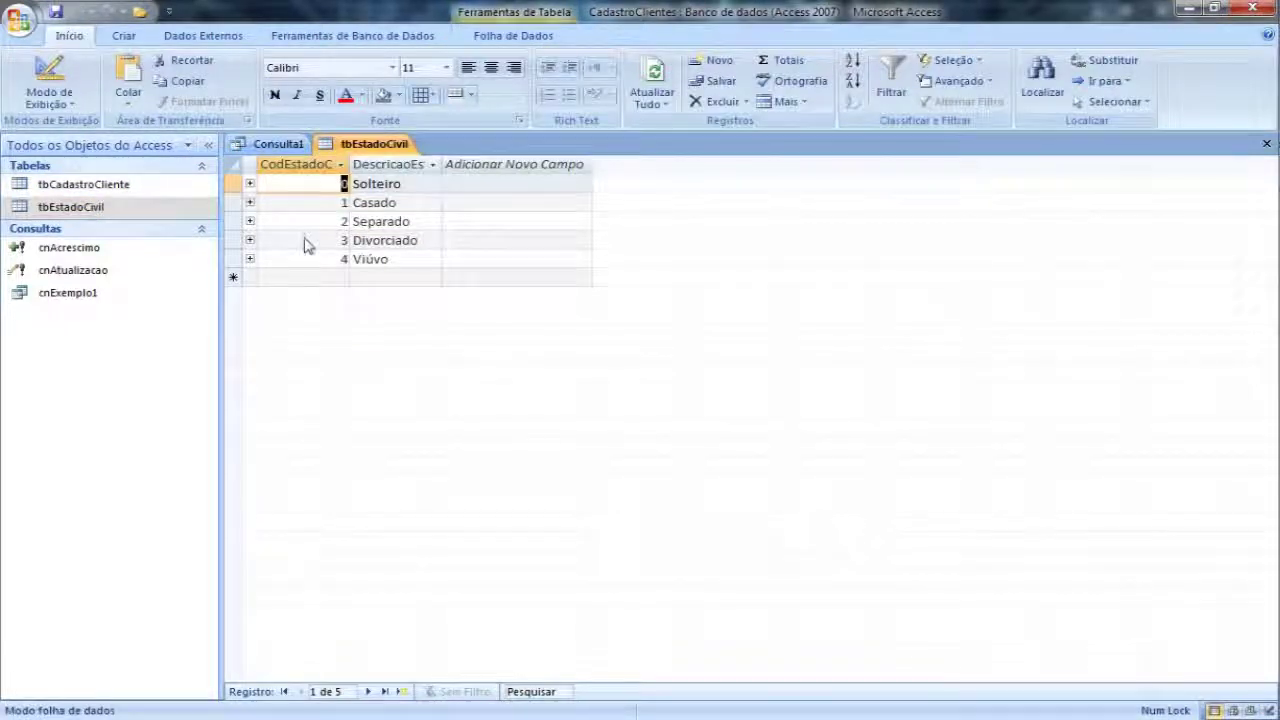
double_click(392, 260)
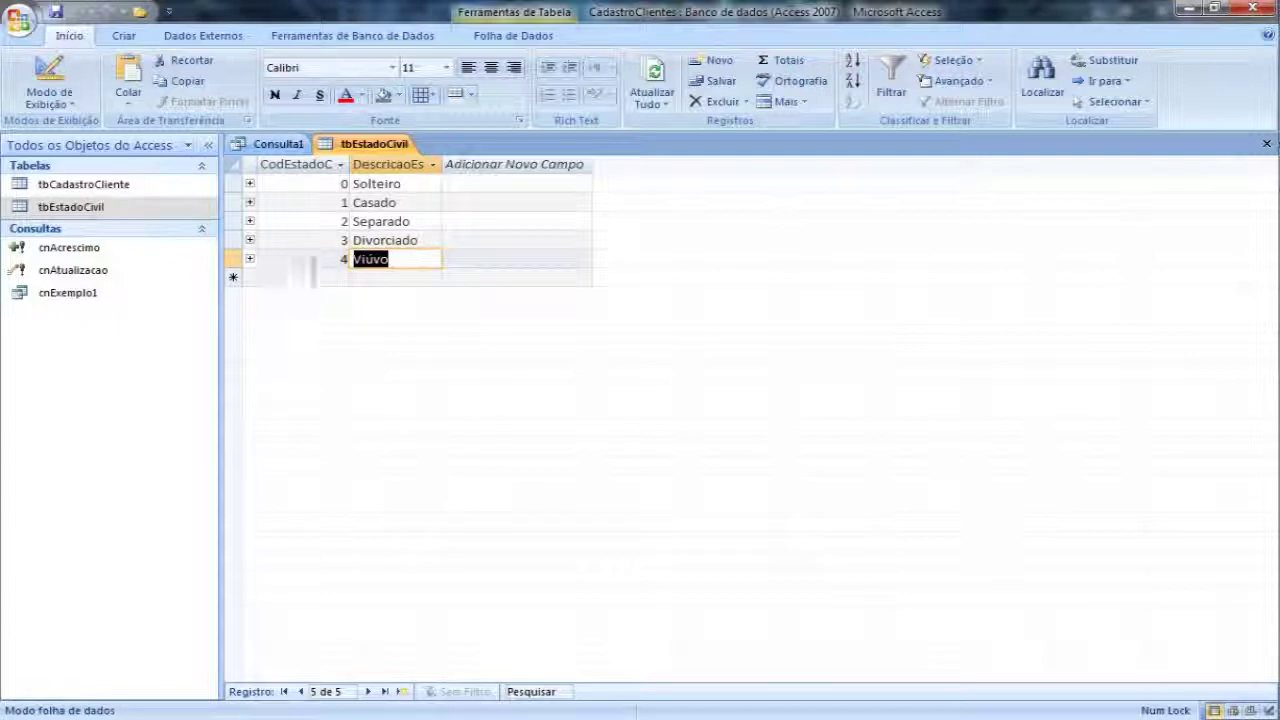
click(416, 278)
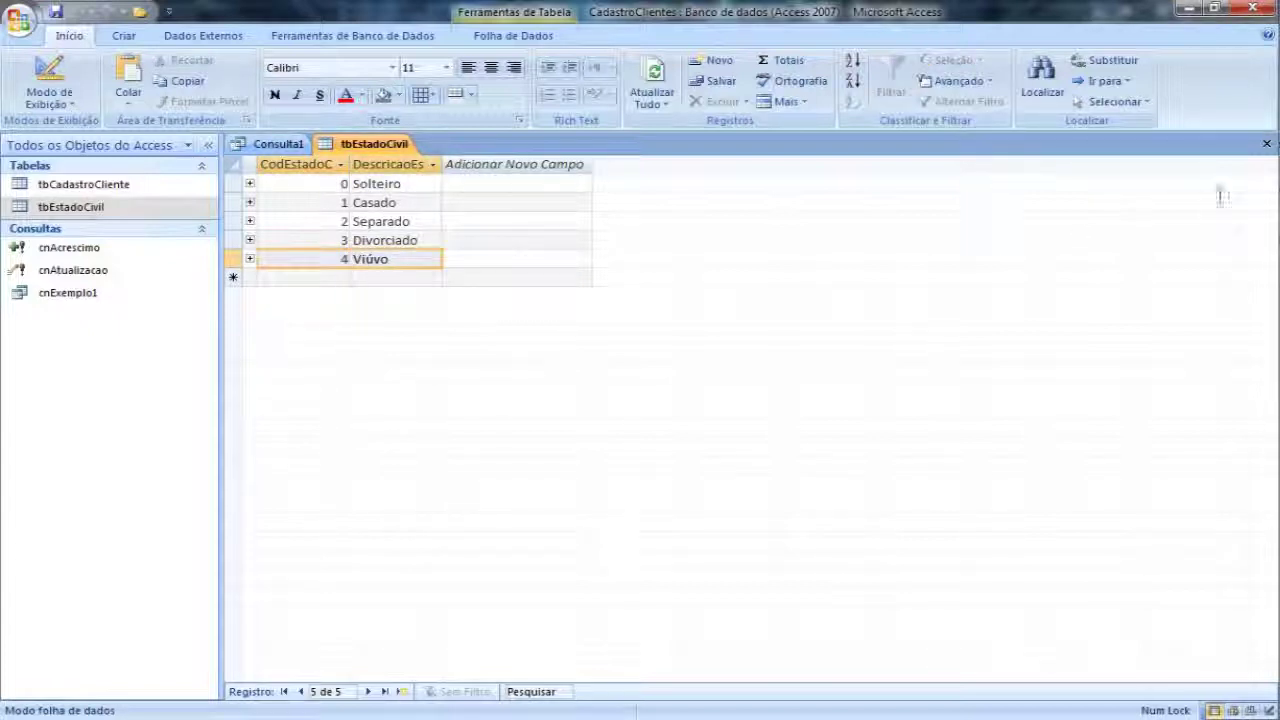
click(1267, 144)
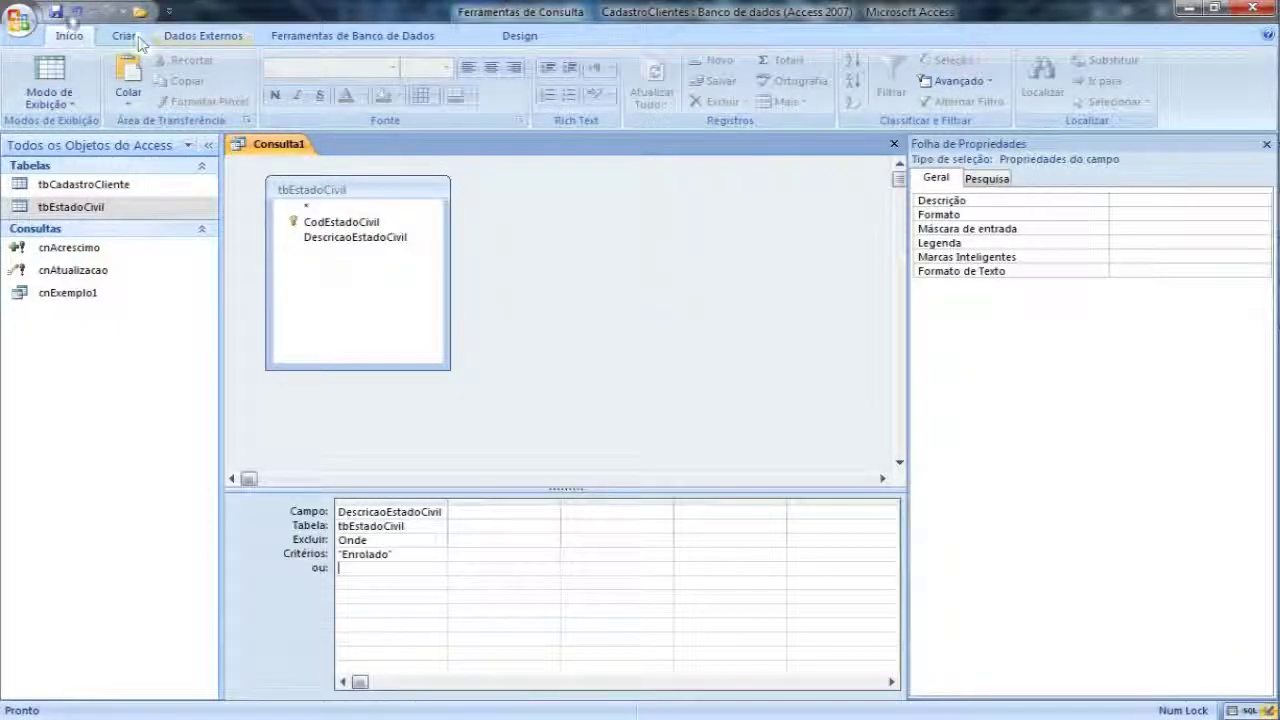
- Save the delete query as cnExclusao and close it
click(55, 11)
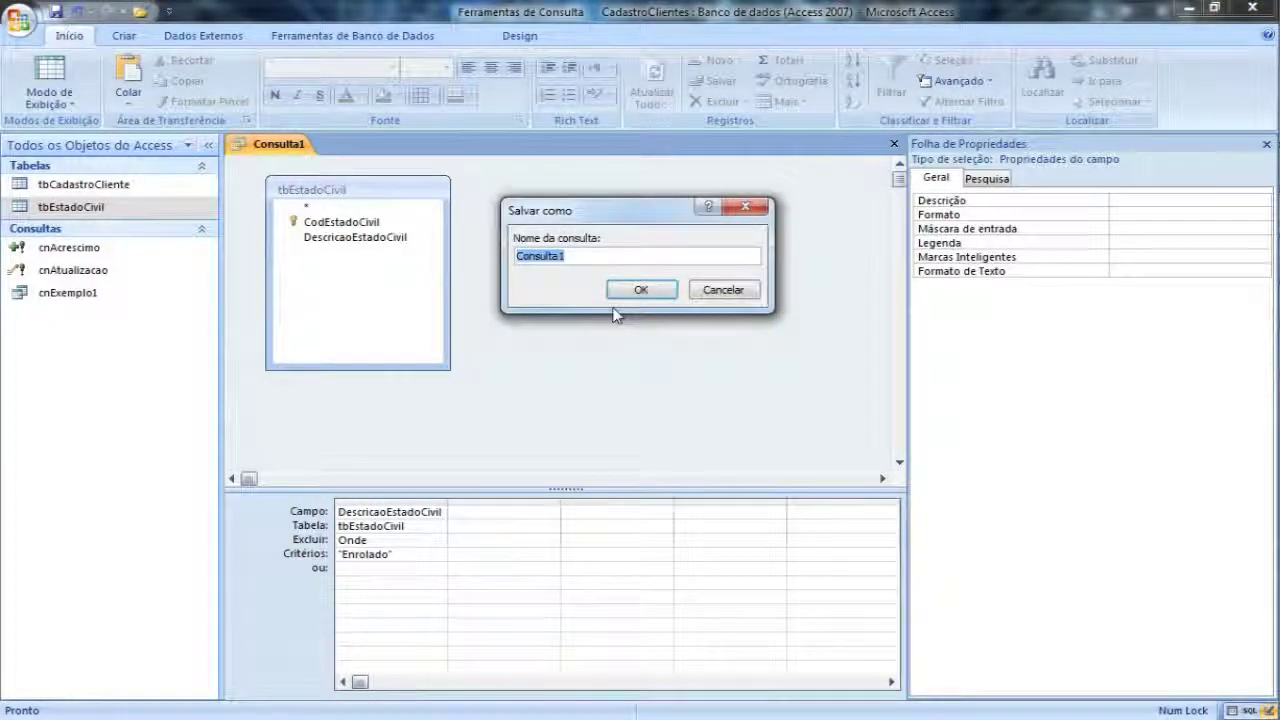
text(cnExclusao)
key(Return)
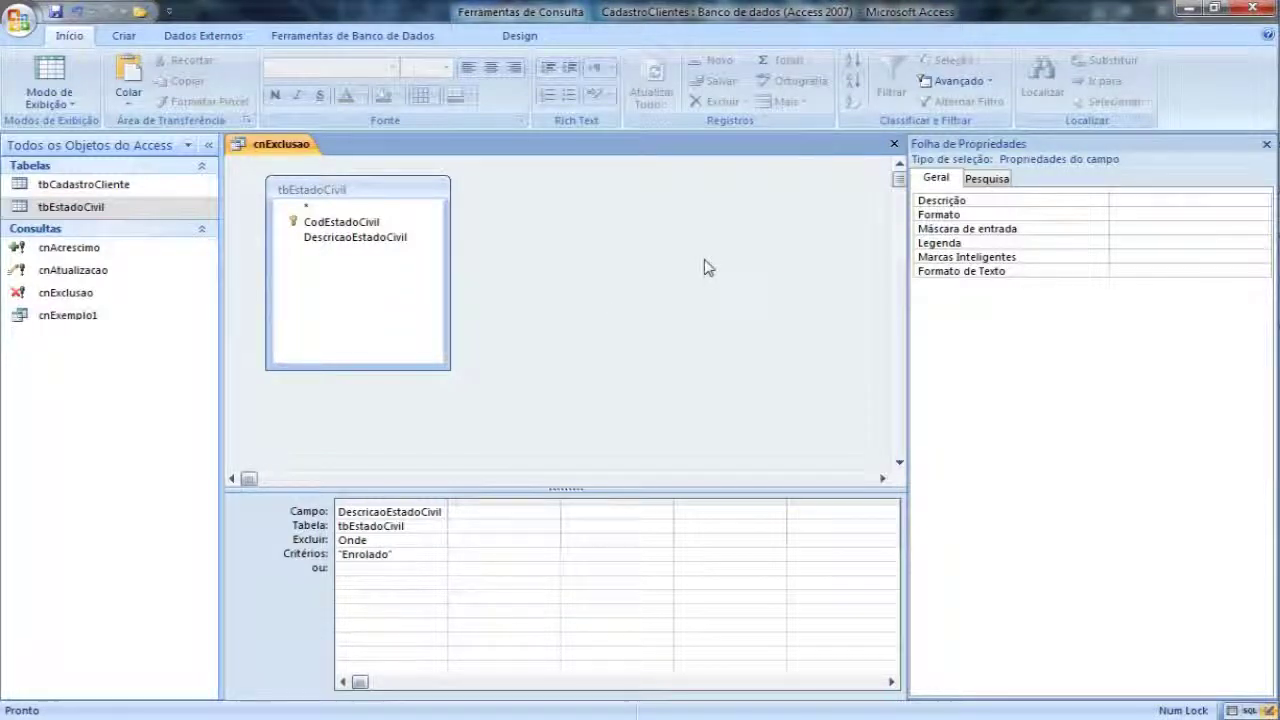
click(895, 145)
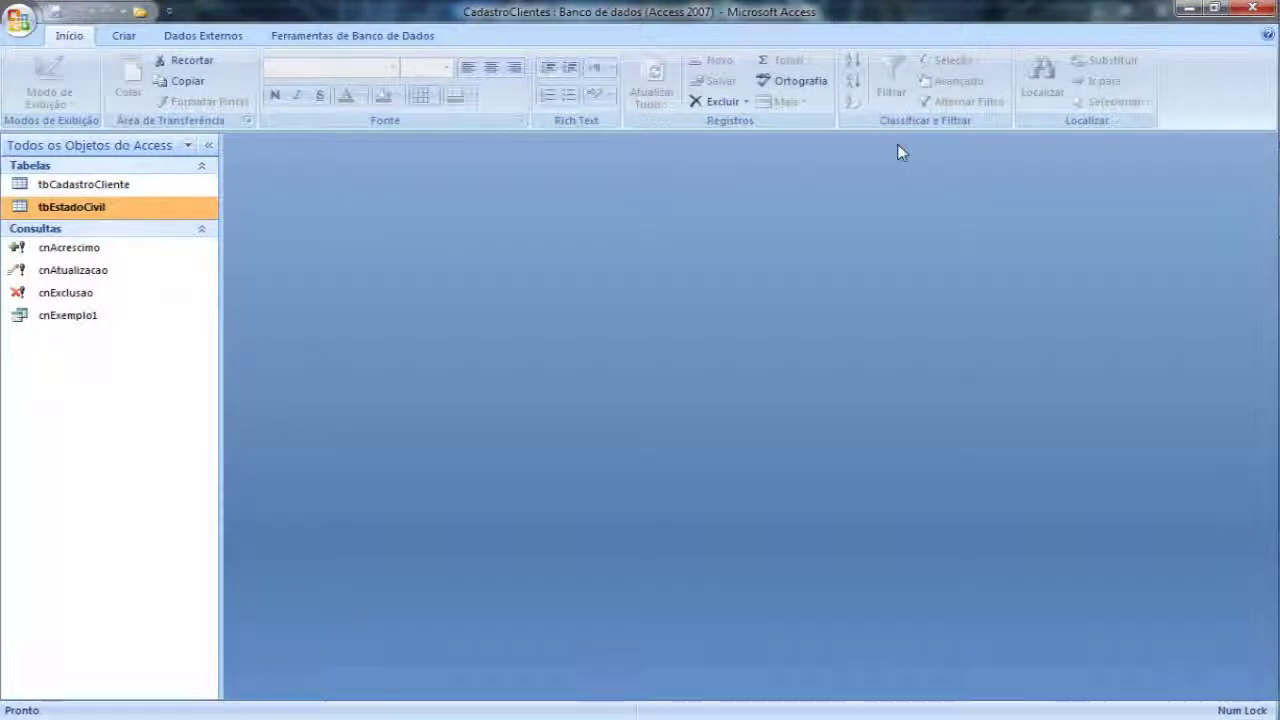